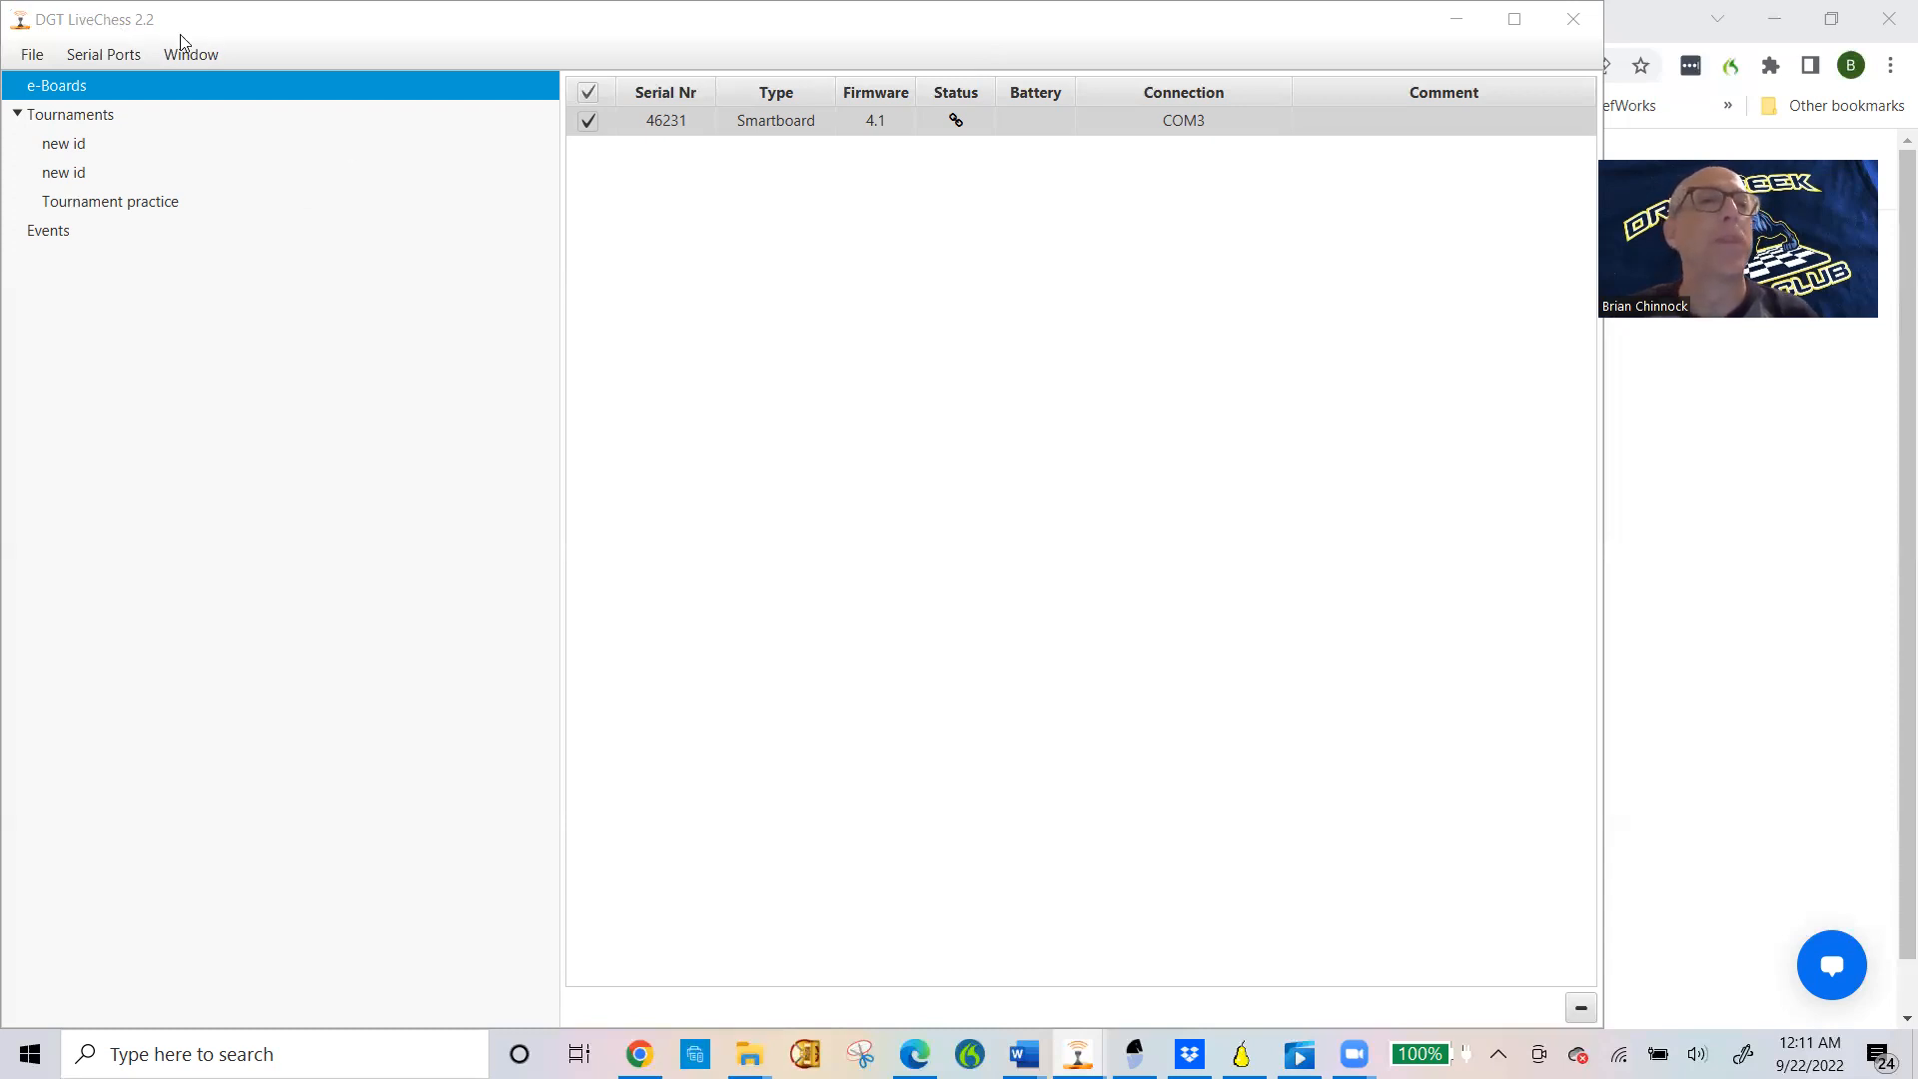
Step: Create a new tournament in the Tournaments list
click(82, 90)
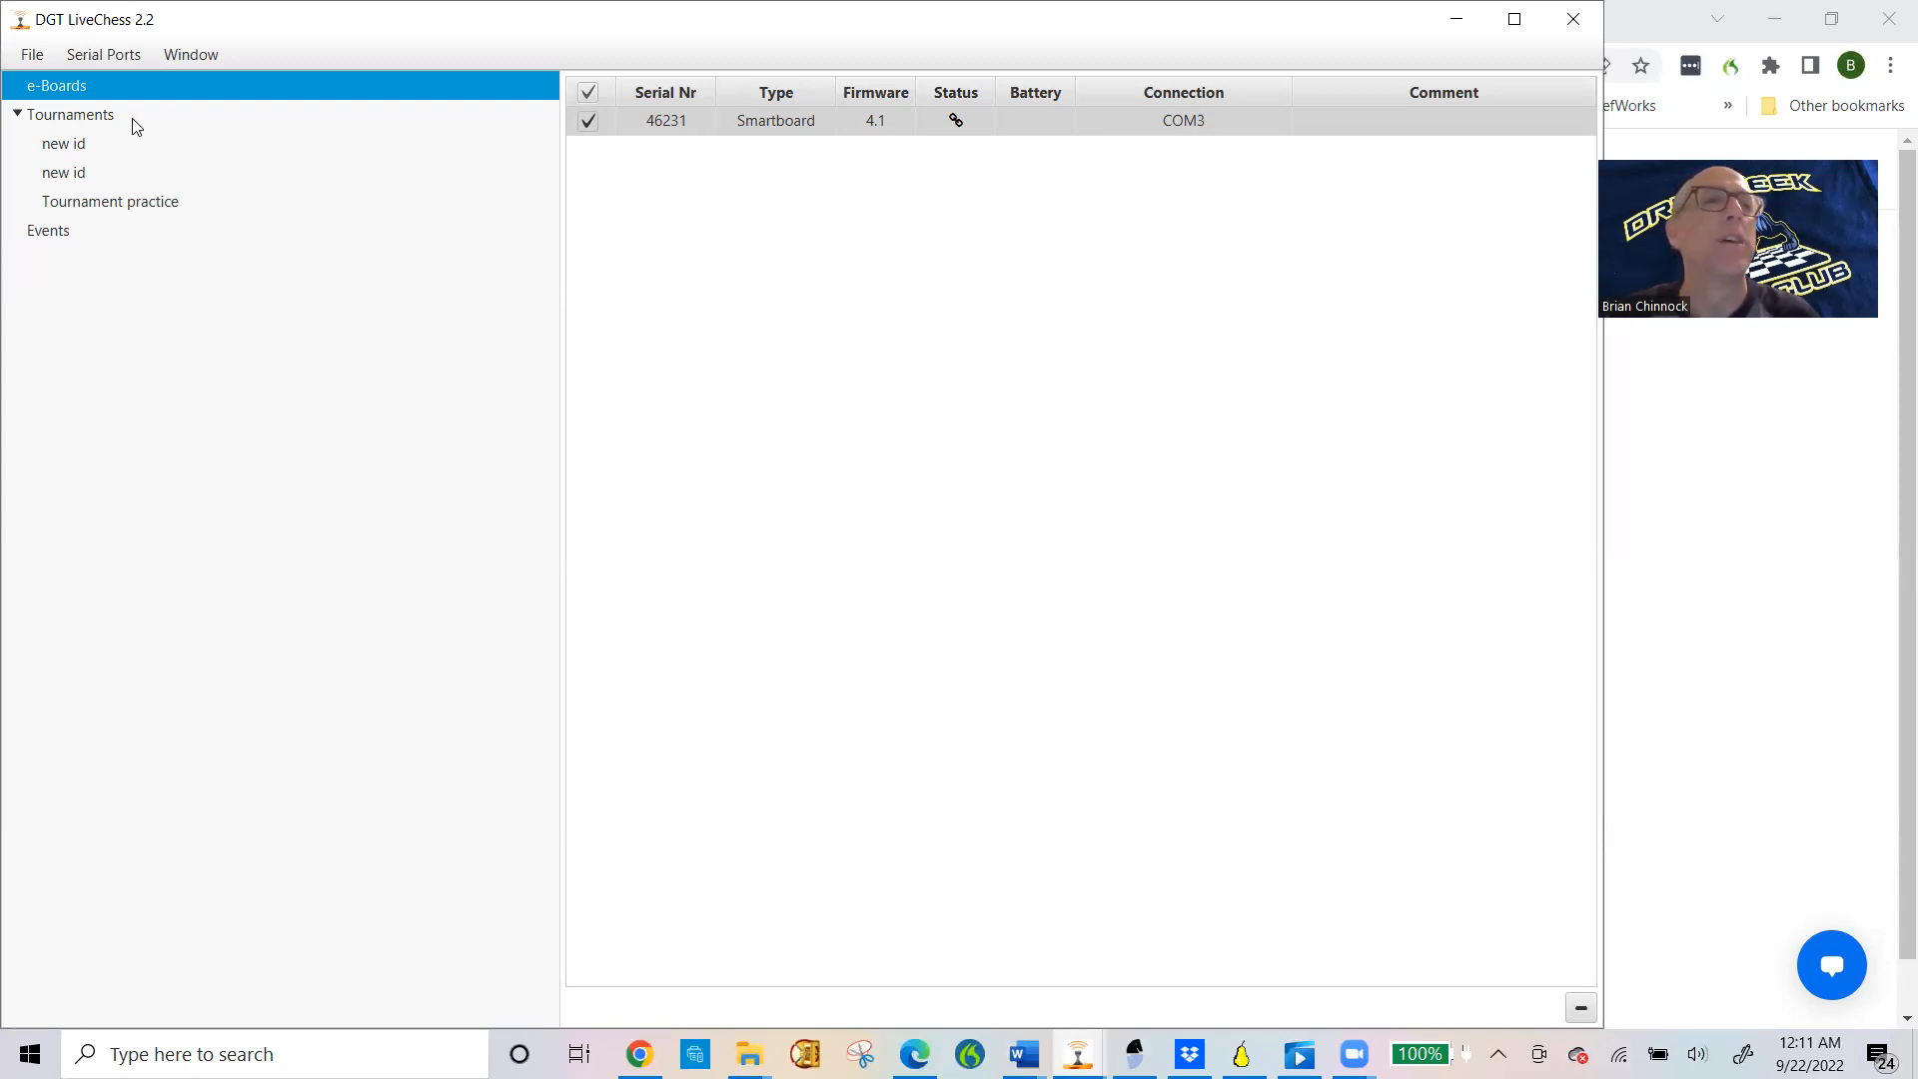
click(102, 116)
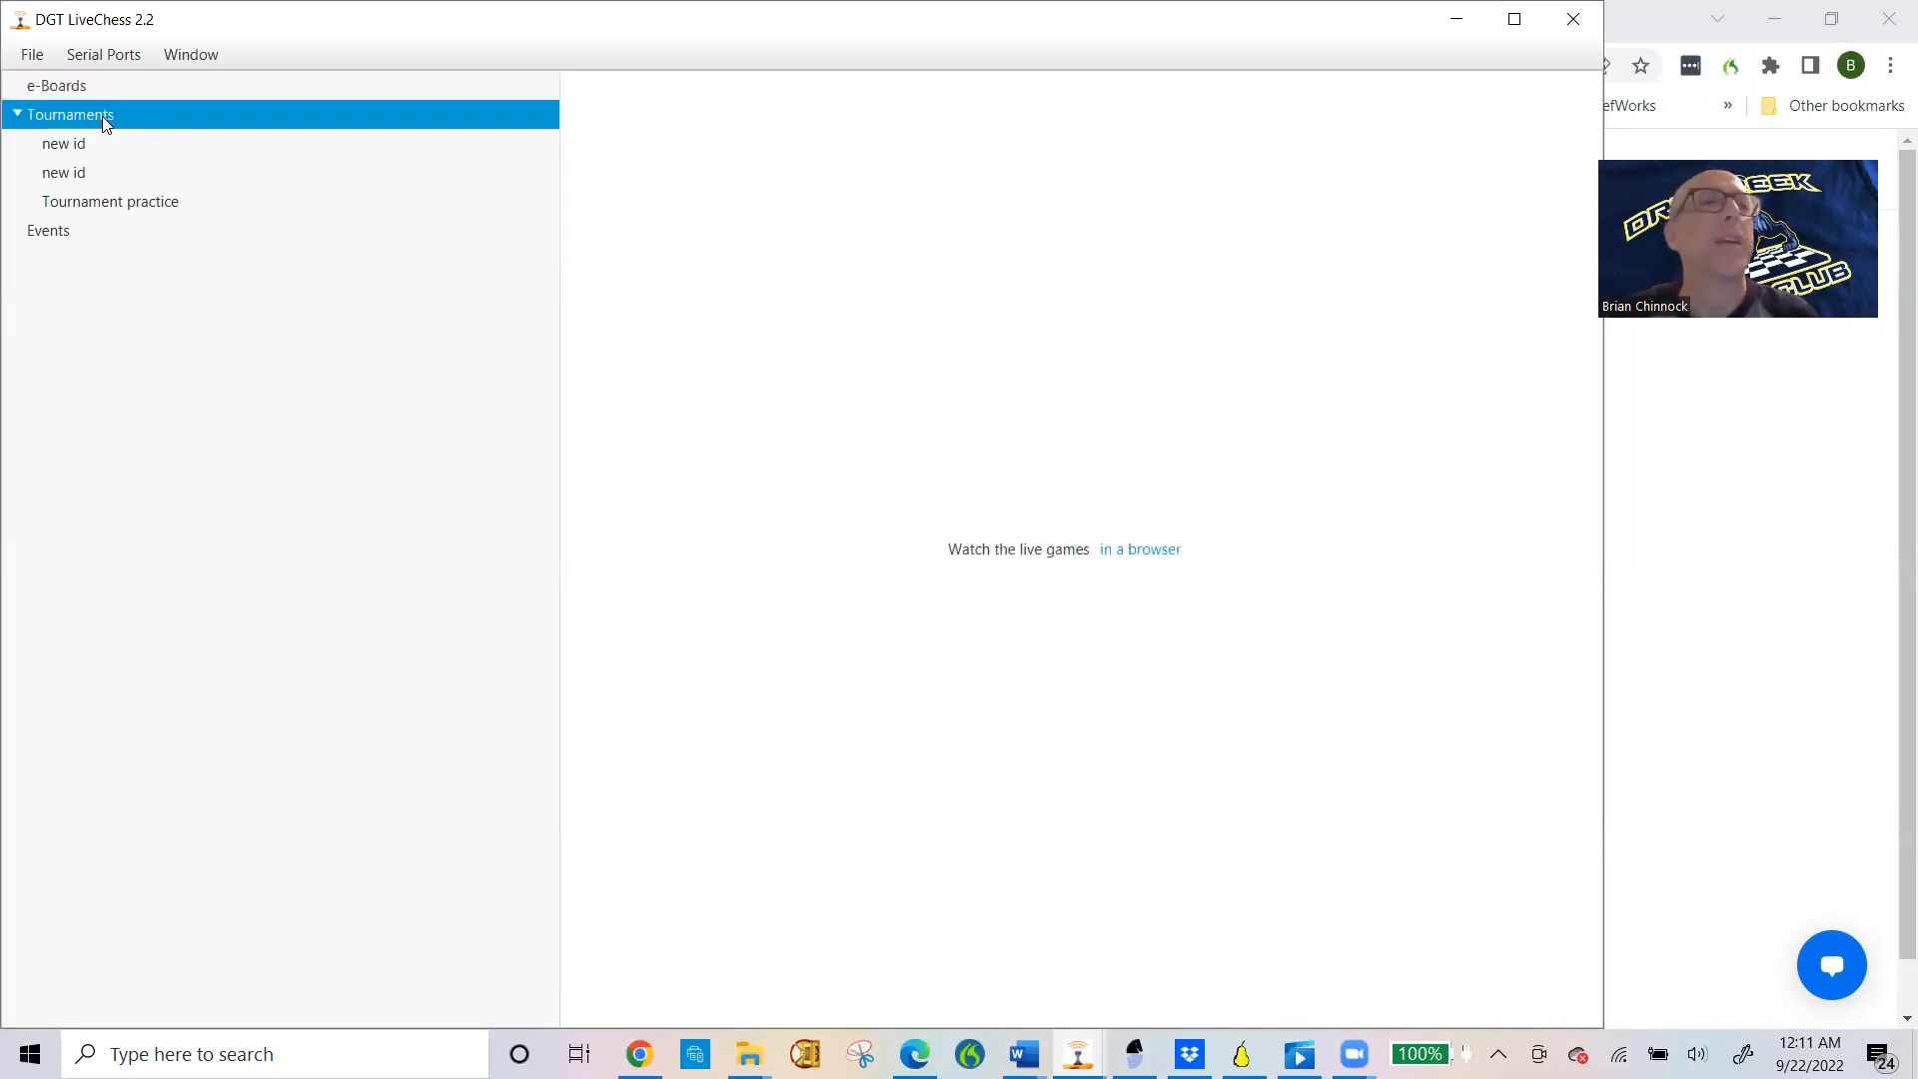
click(34, 60)
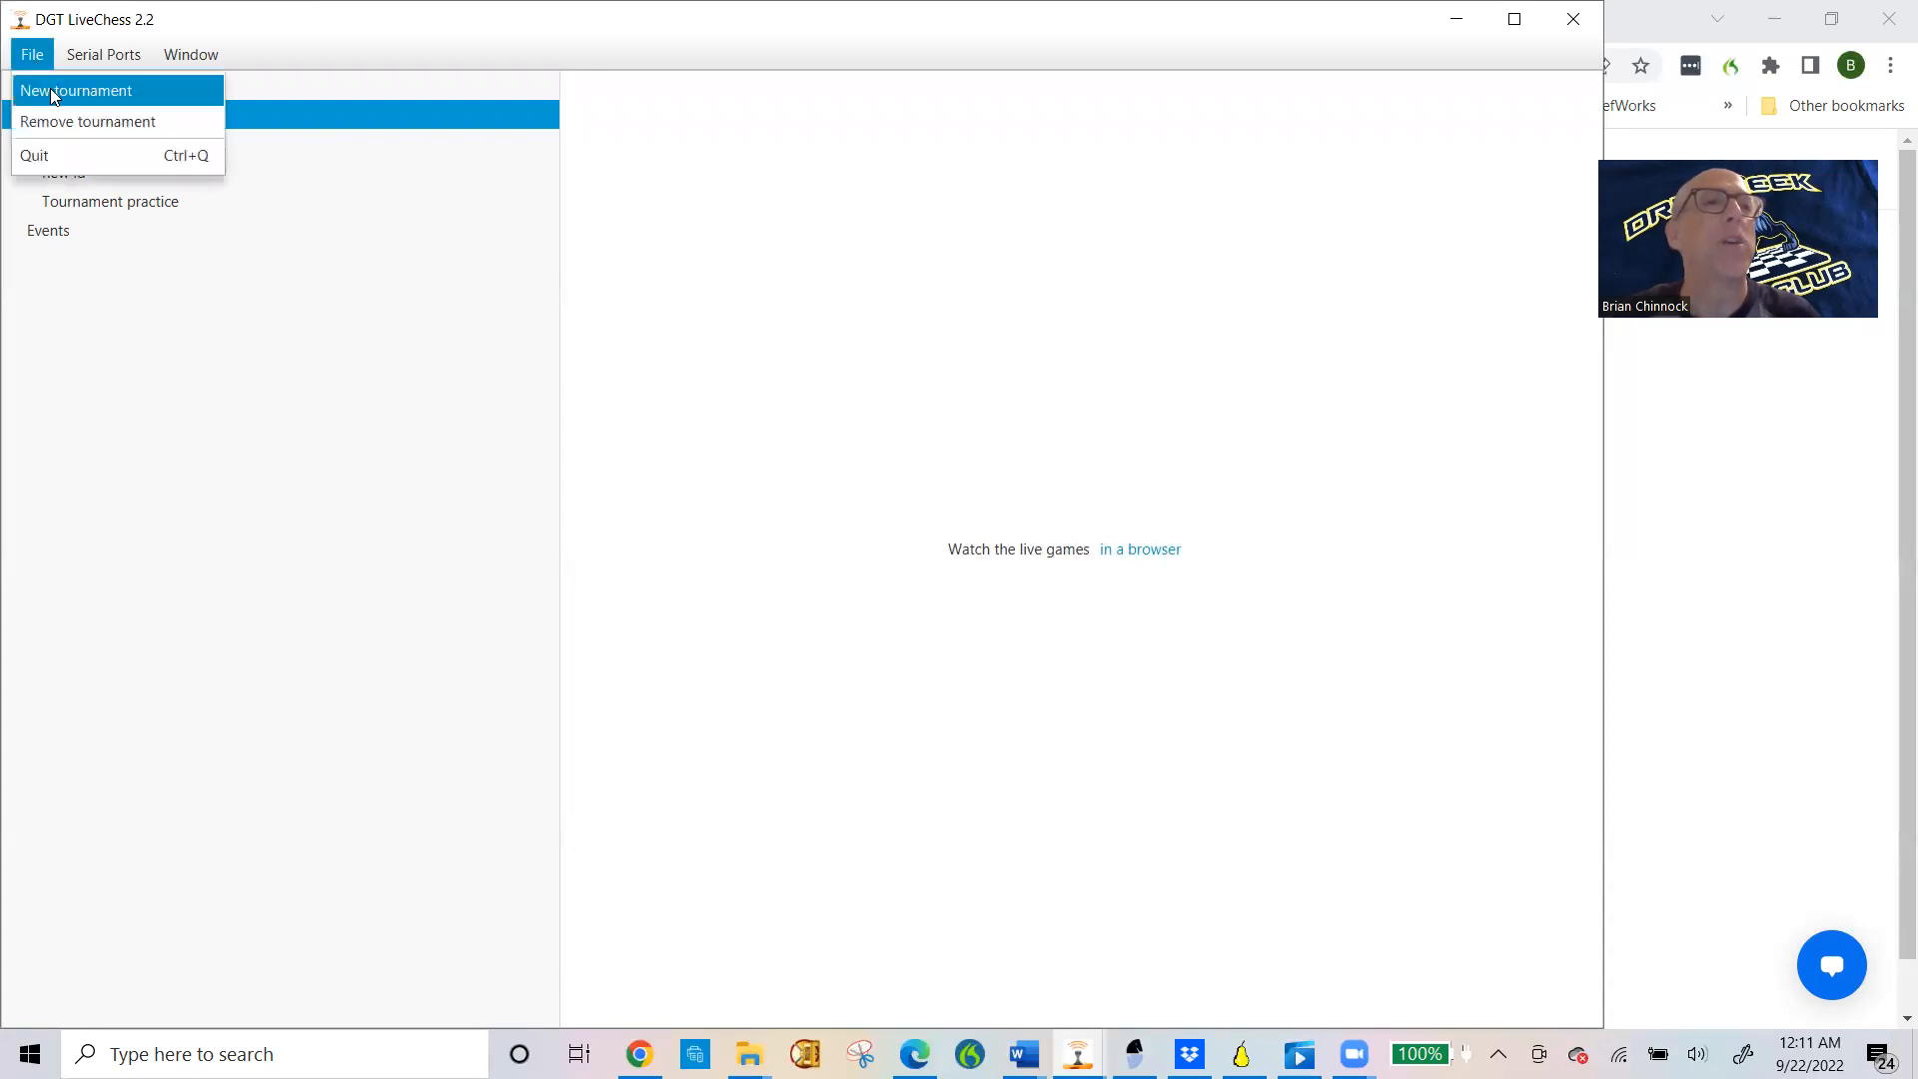
click(50, 89)
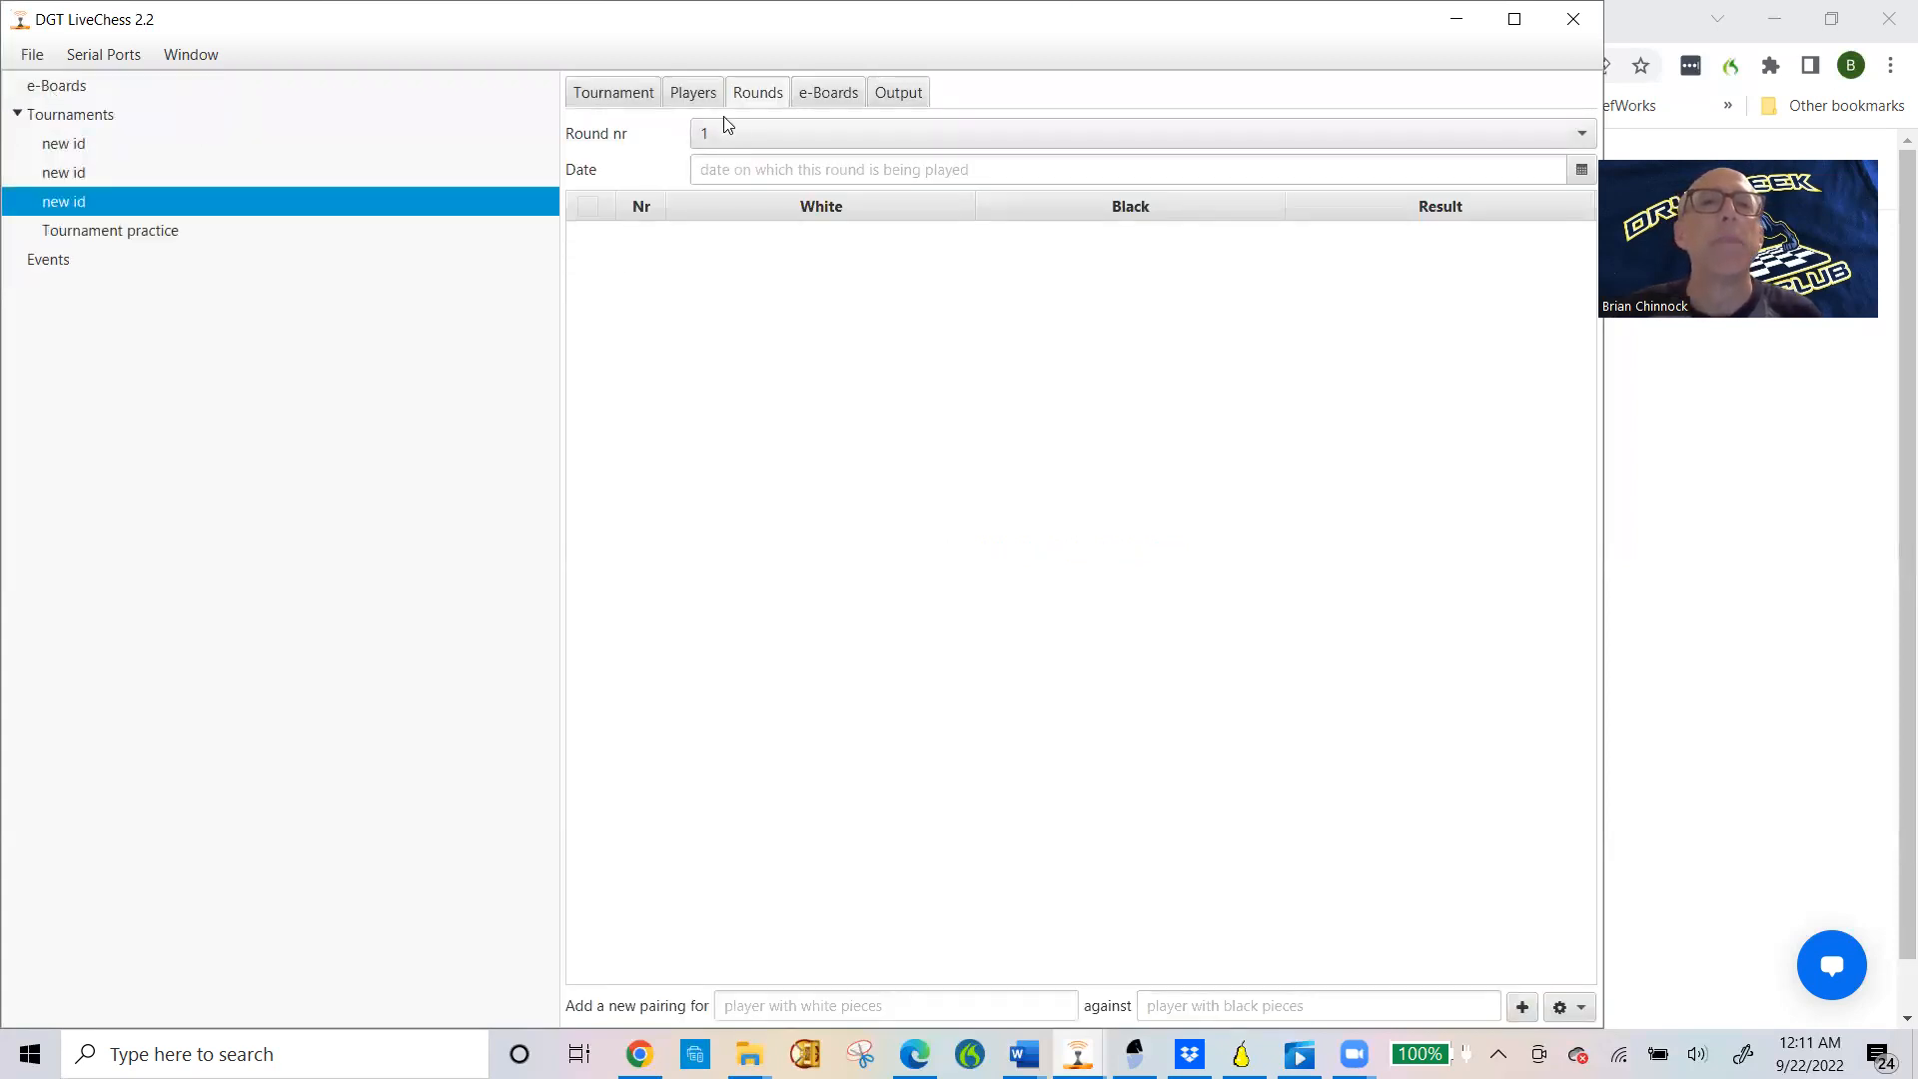
Step: Set the new tournament's short title and name to P55 and its number of rounds to 5
click(619, 100)
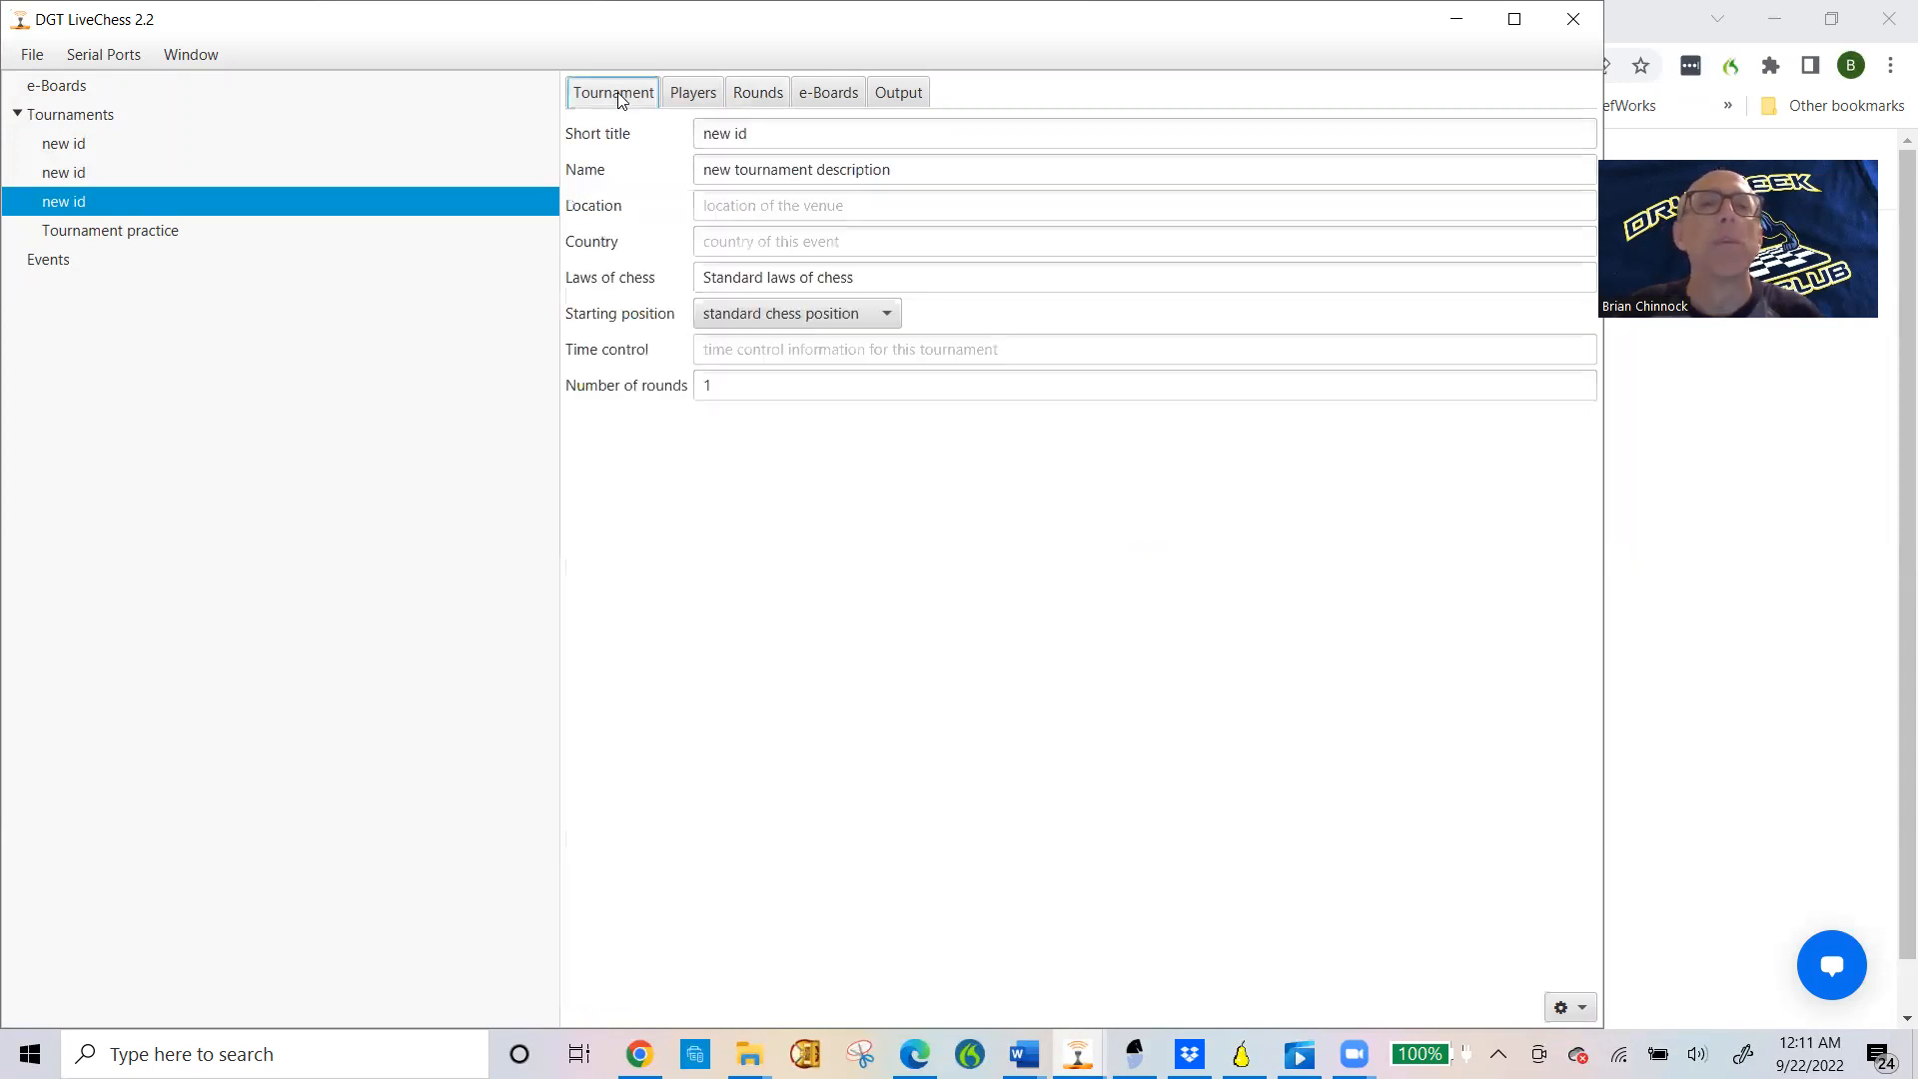
drag(775, 134, 683, 144)
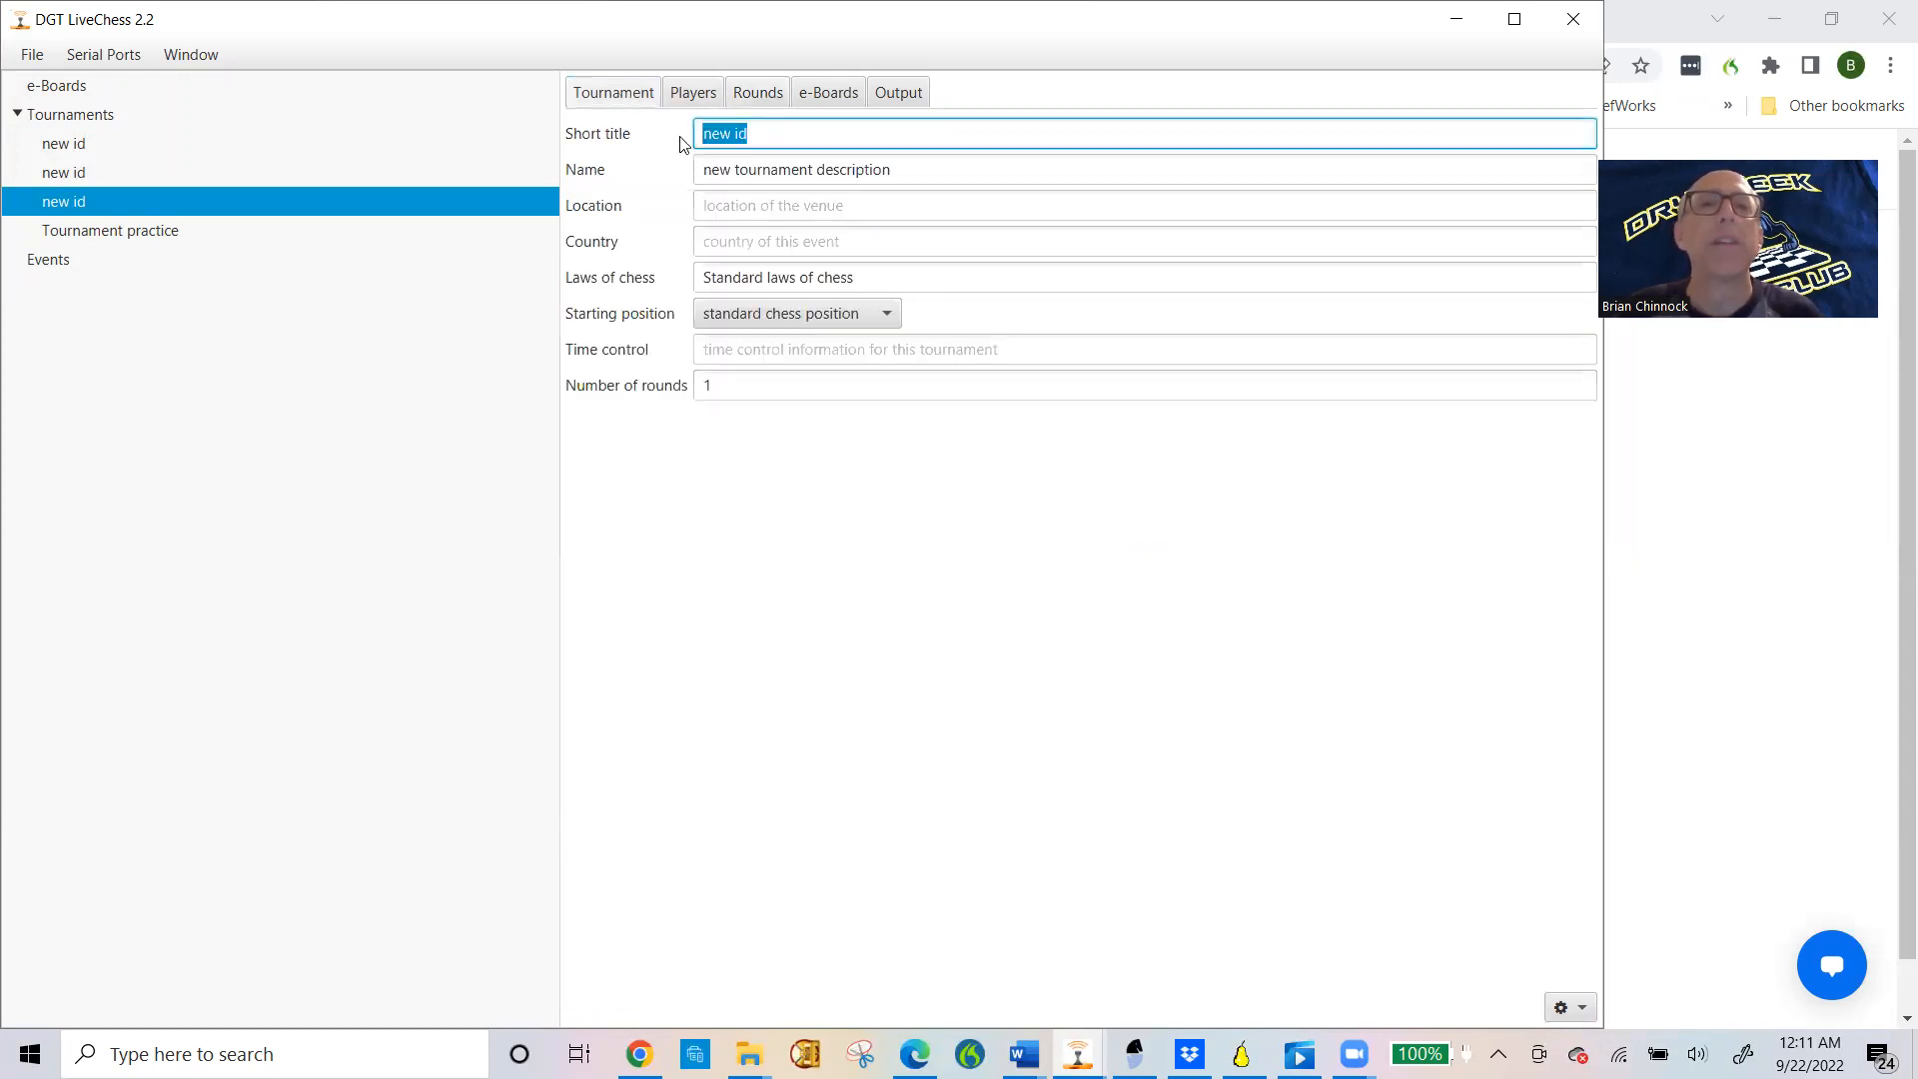
text(P55)
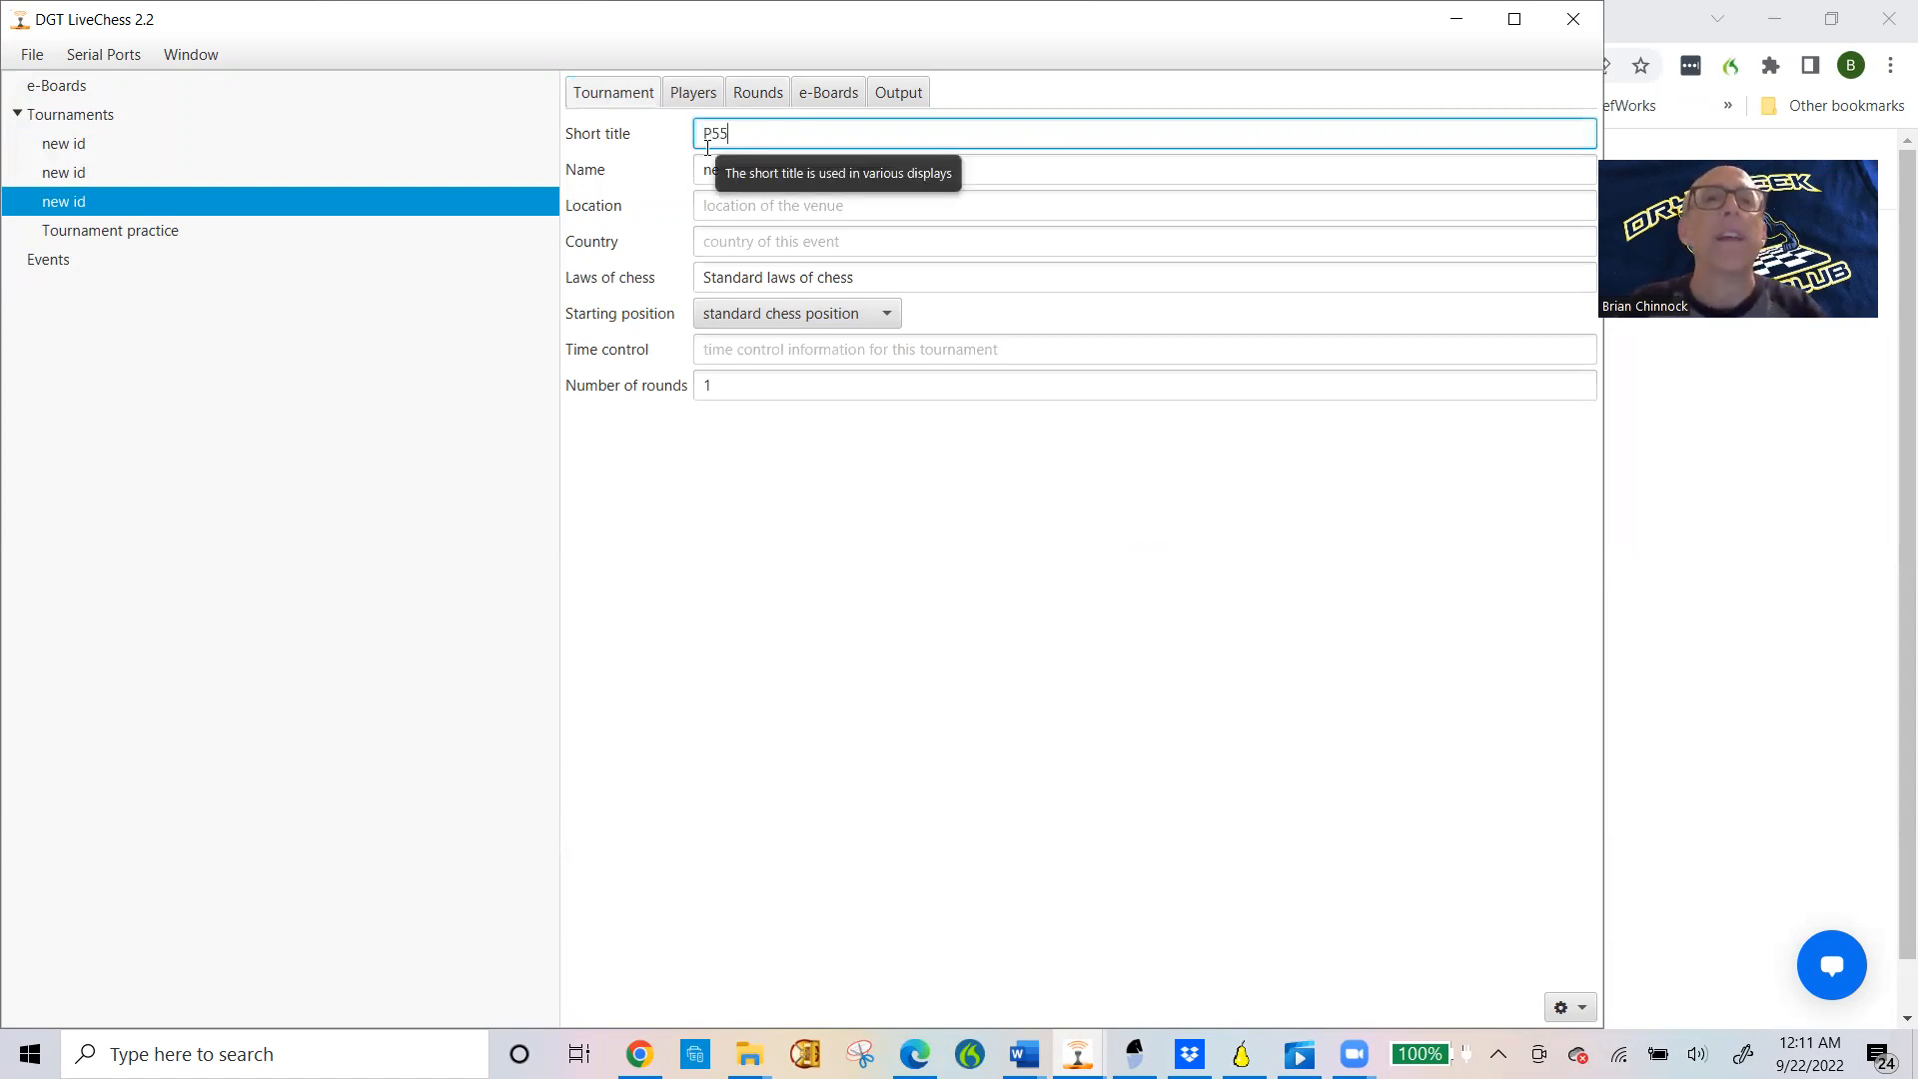
key(Tab)
text(P)
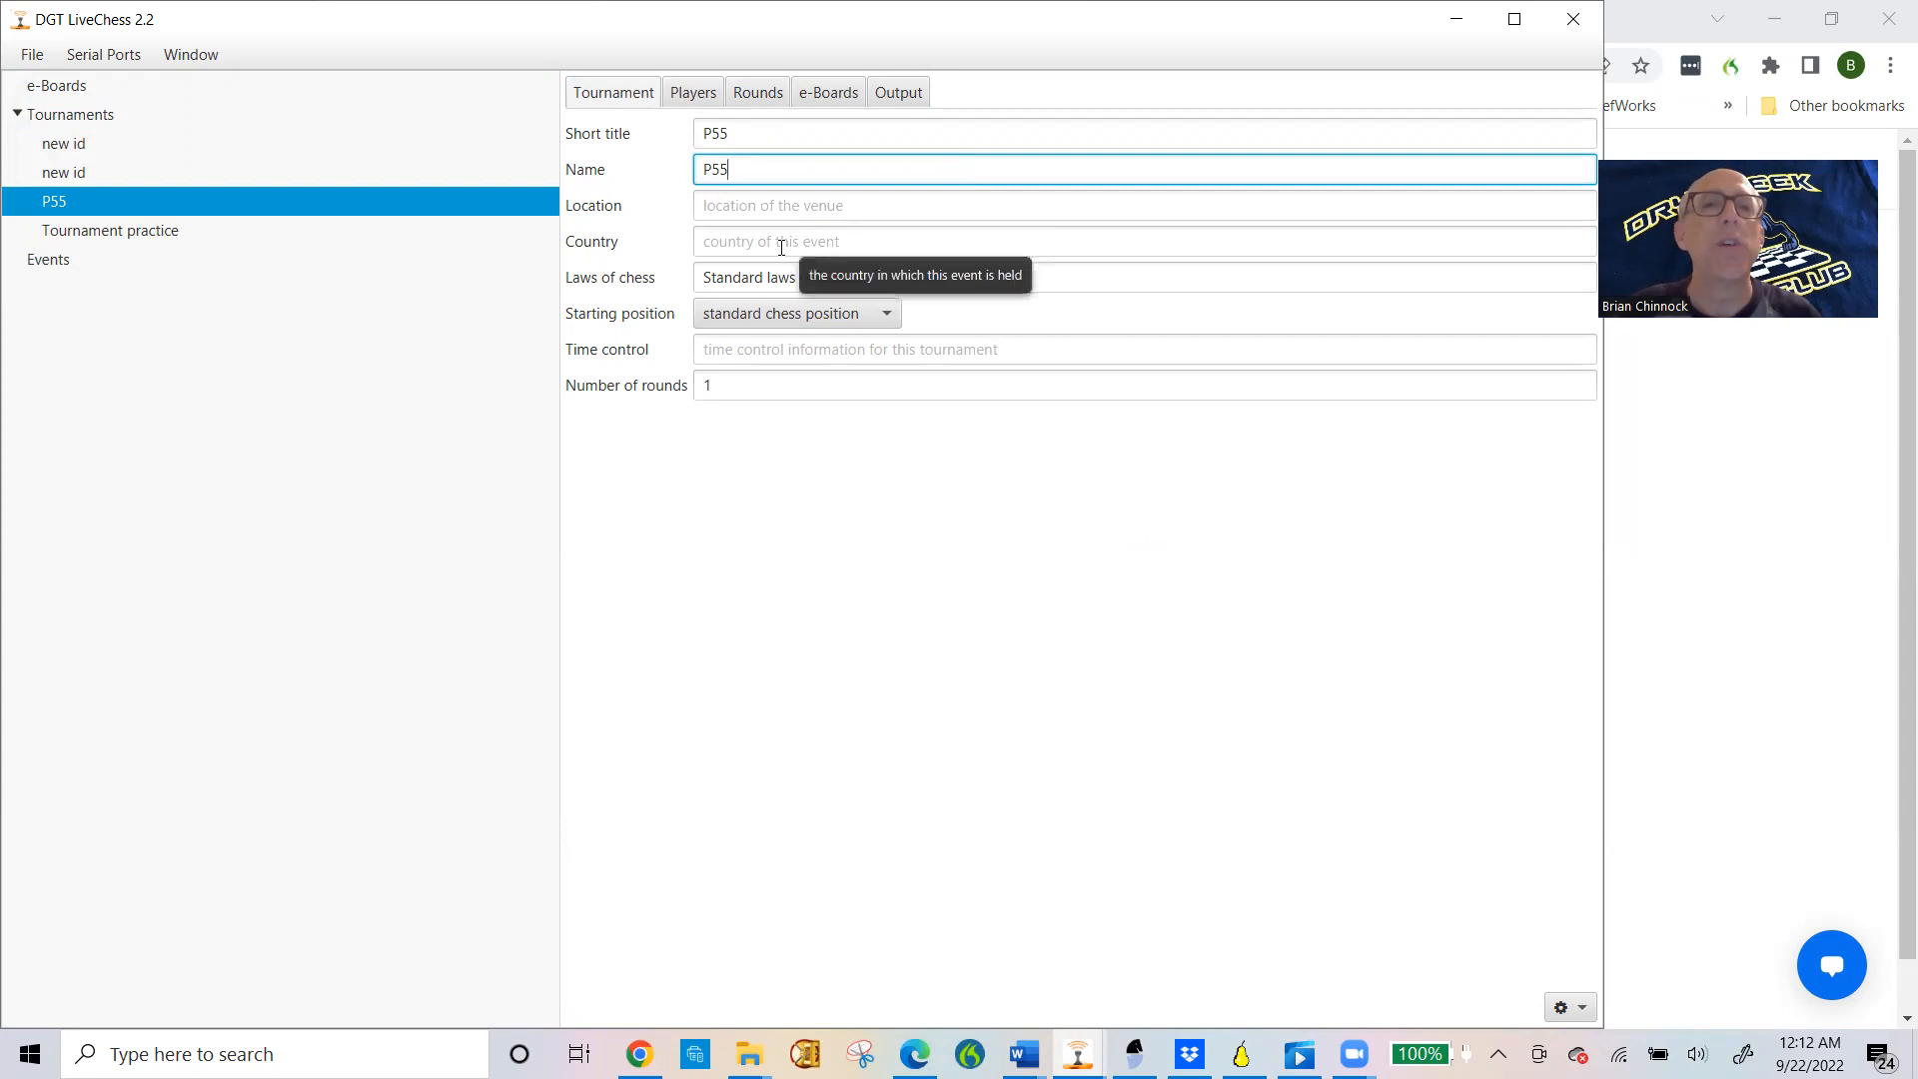
click(757, 388)
key(BackSpace)
text(5)
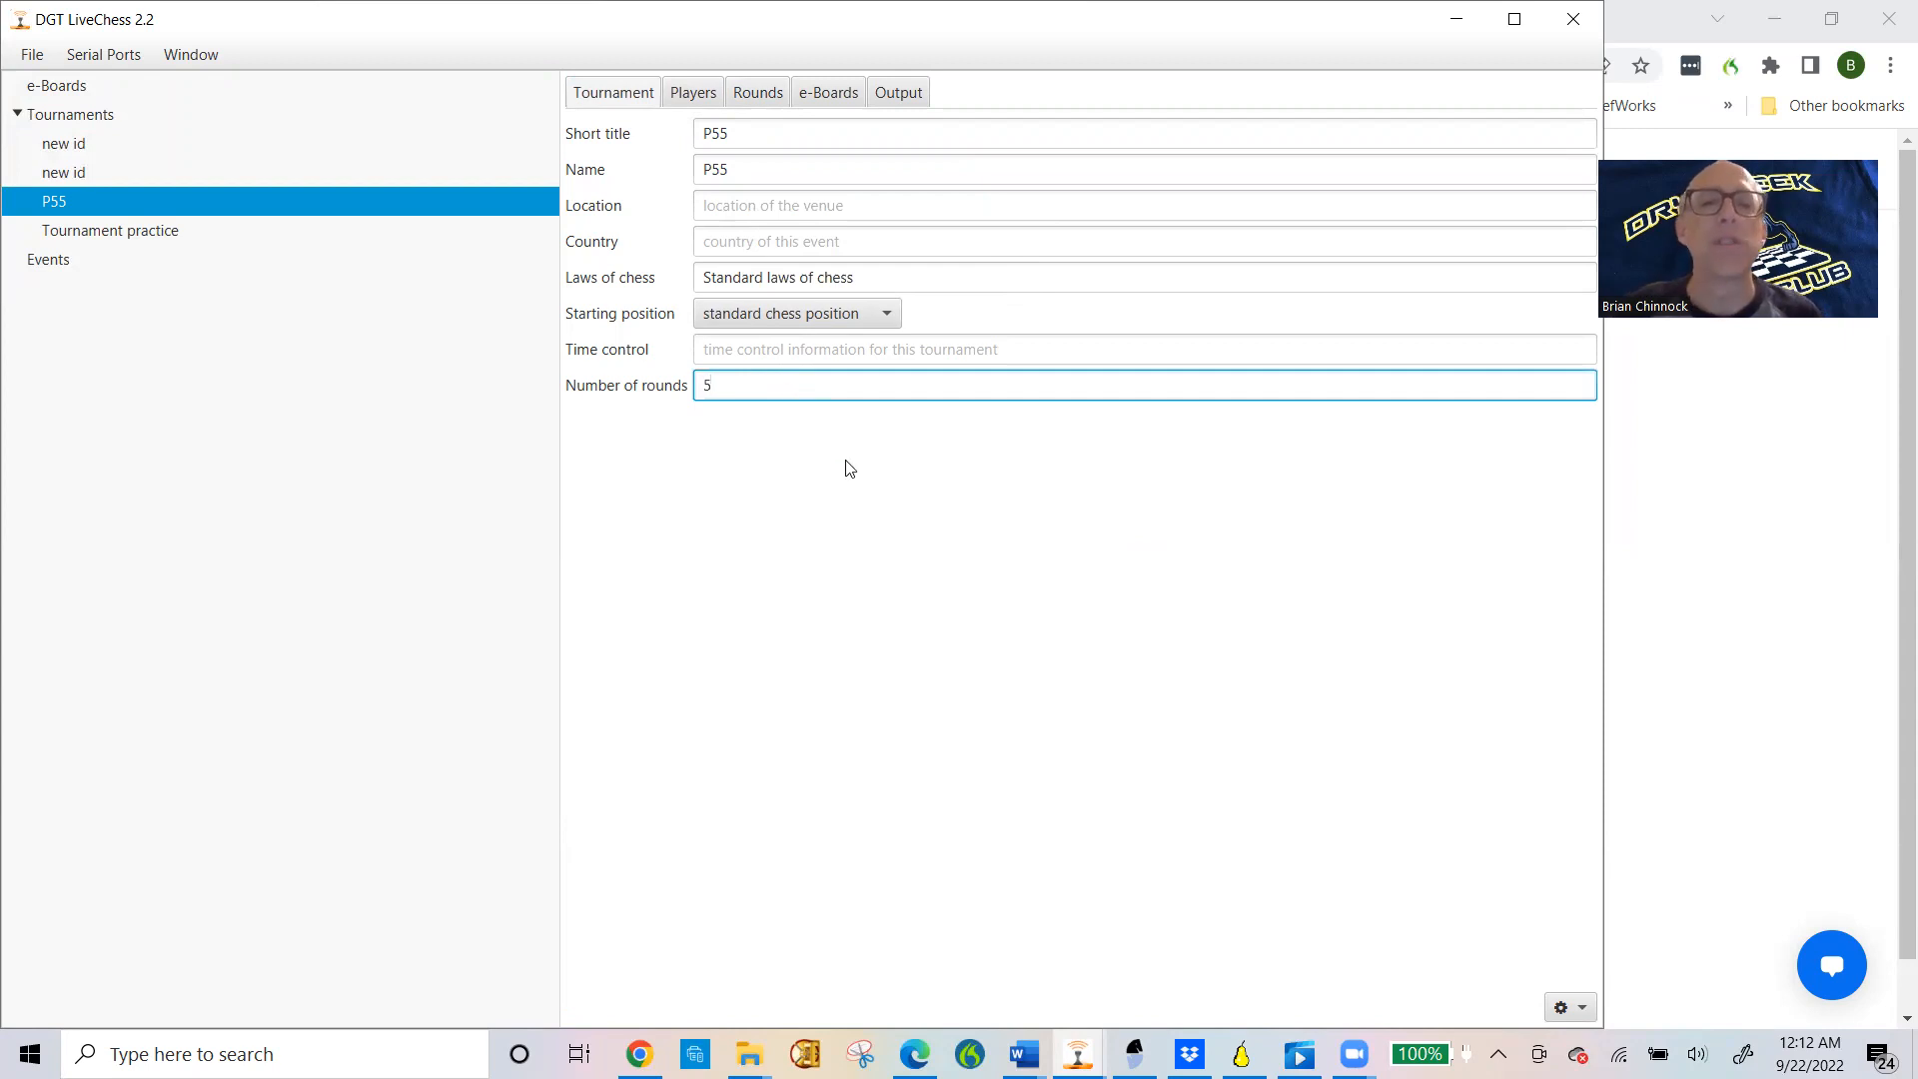
Step: Add a player to tournament P55 with first name tt and last name tt
click(696, 95)
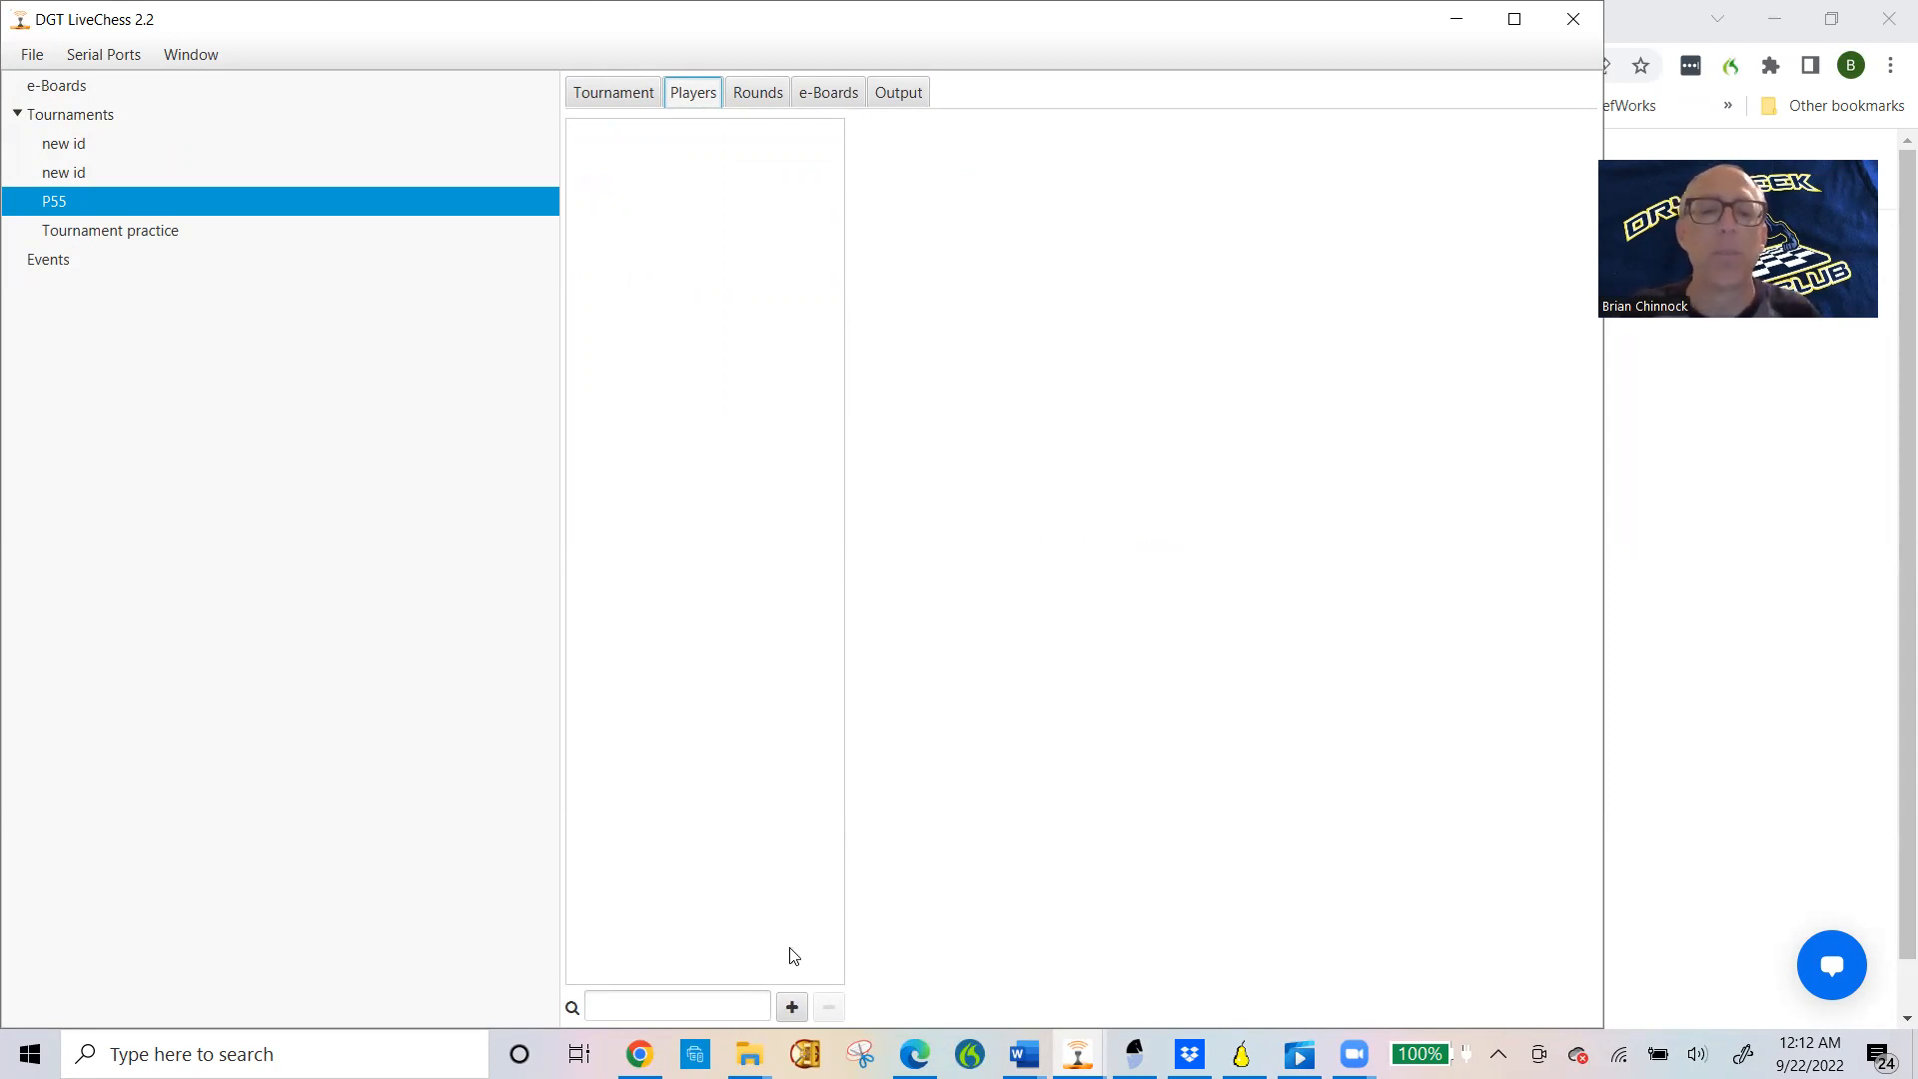
click(792, 1008)
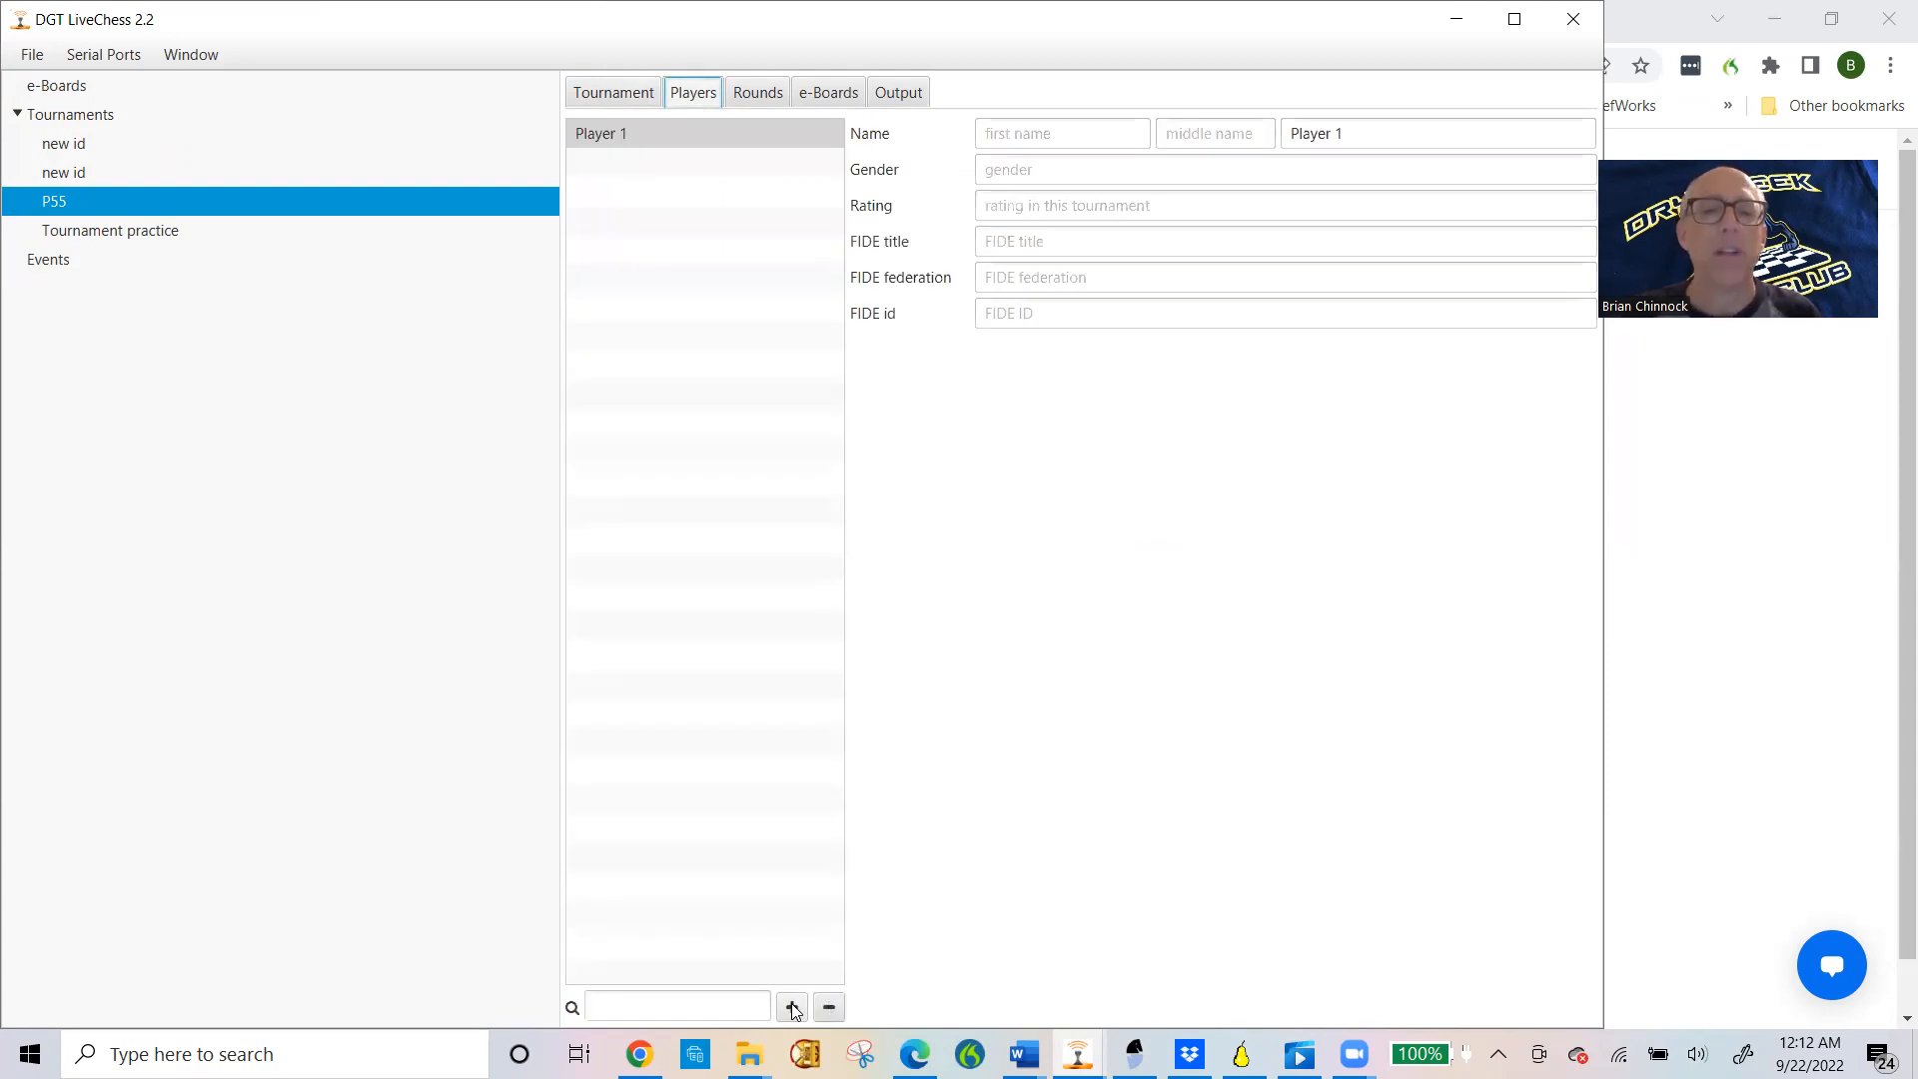
click(1017, 139)
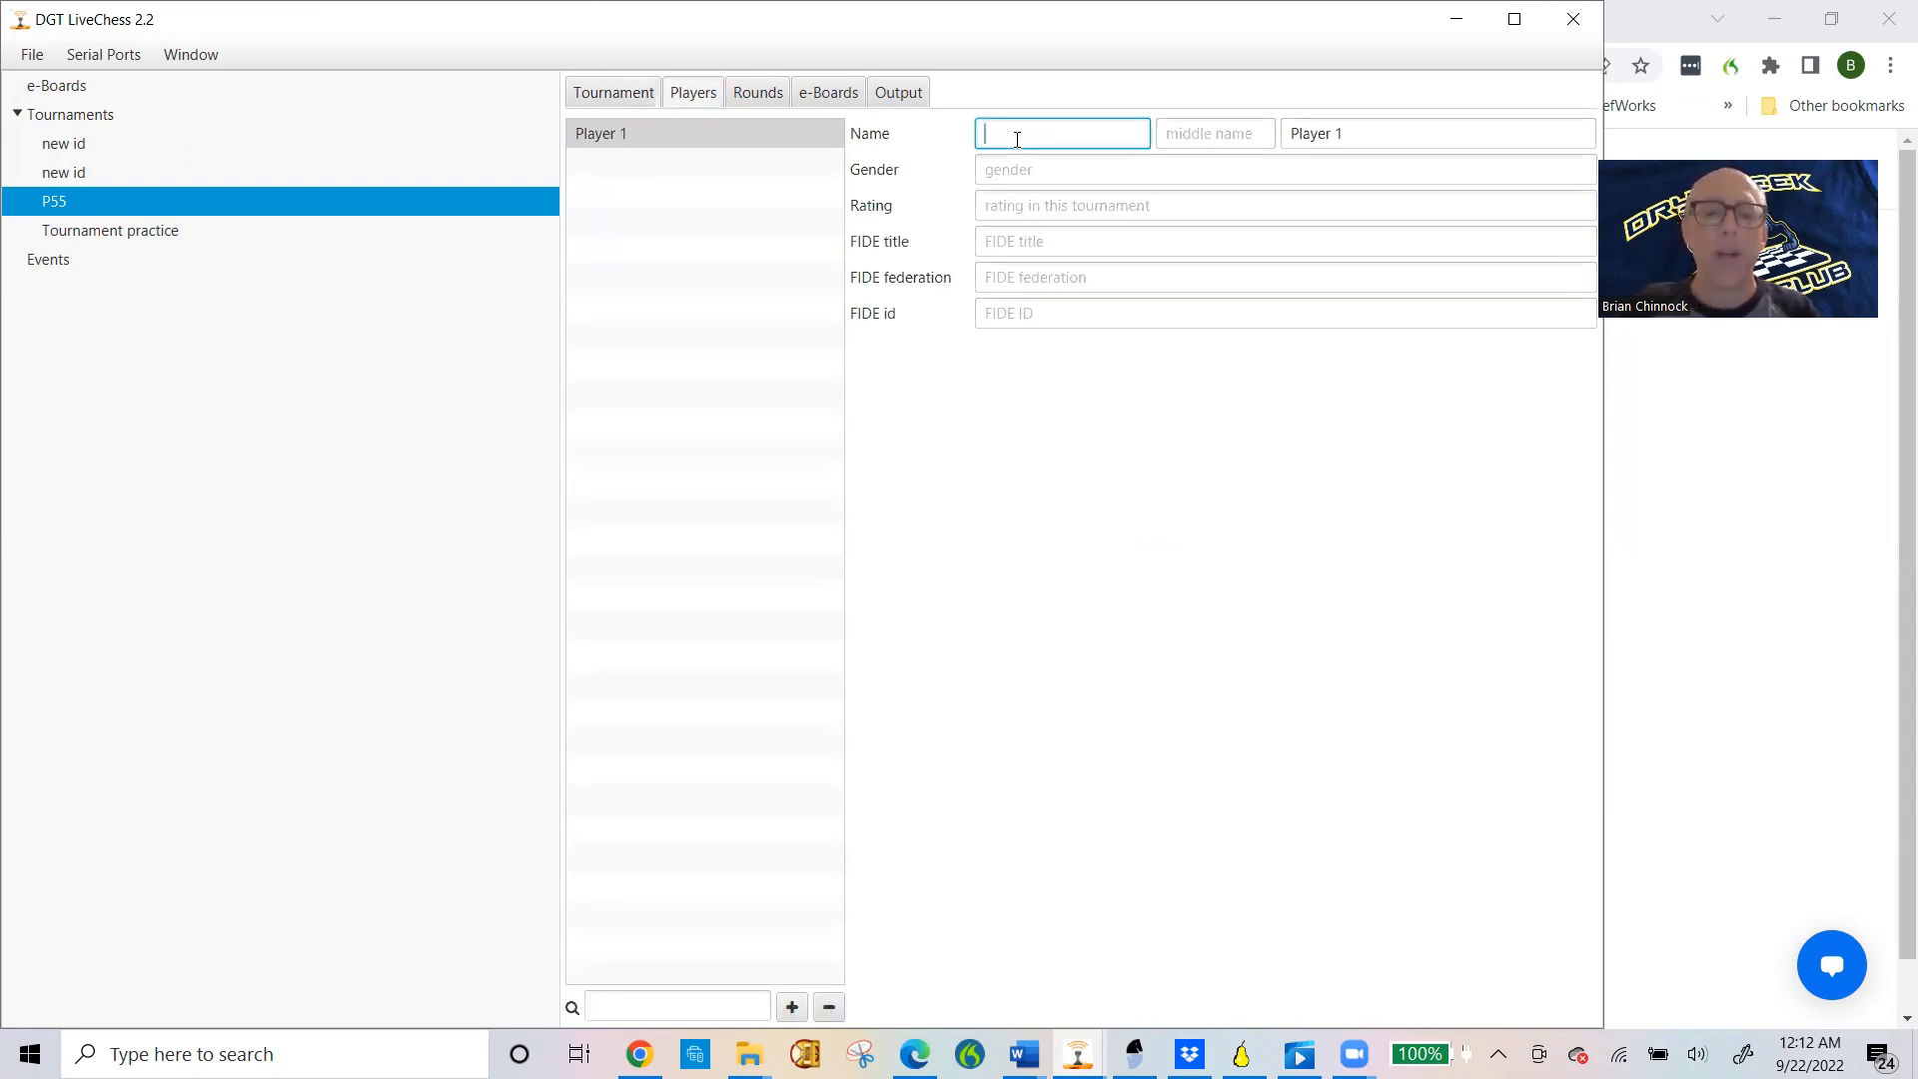
text(tt)
key(Tab)
key(Tab)
text(tt)
click(1016, 412)
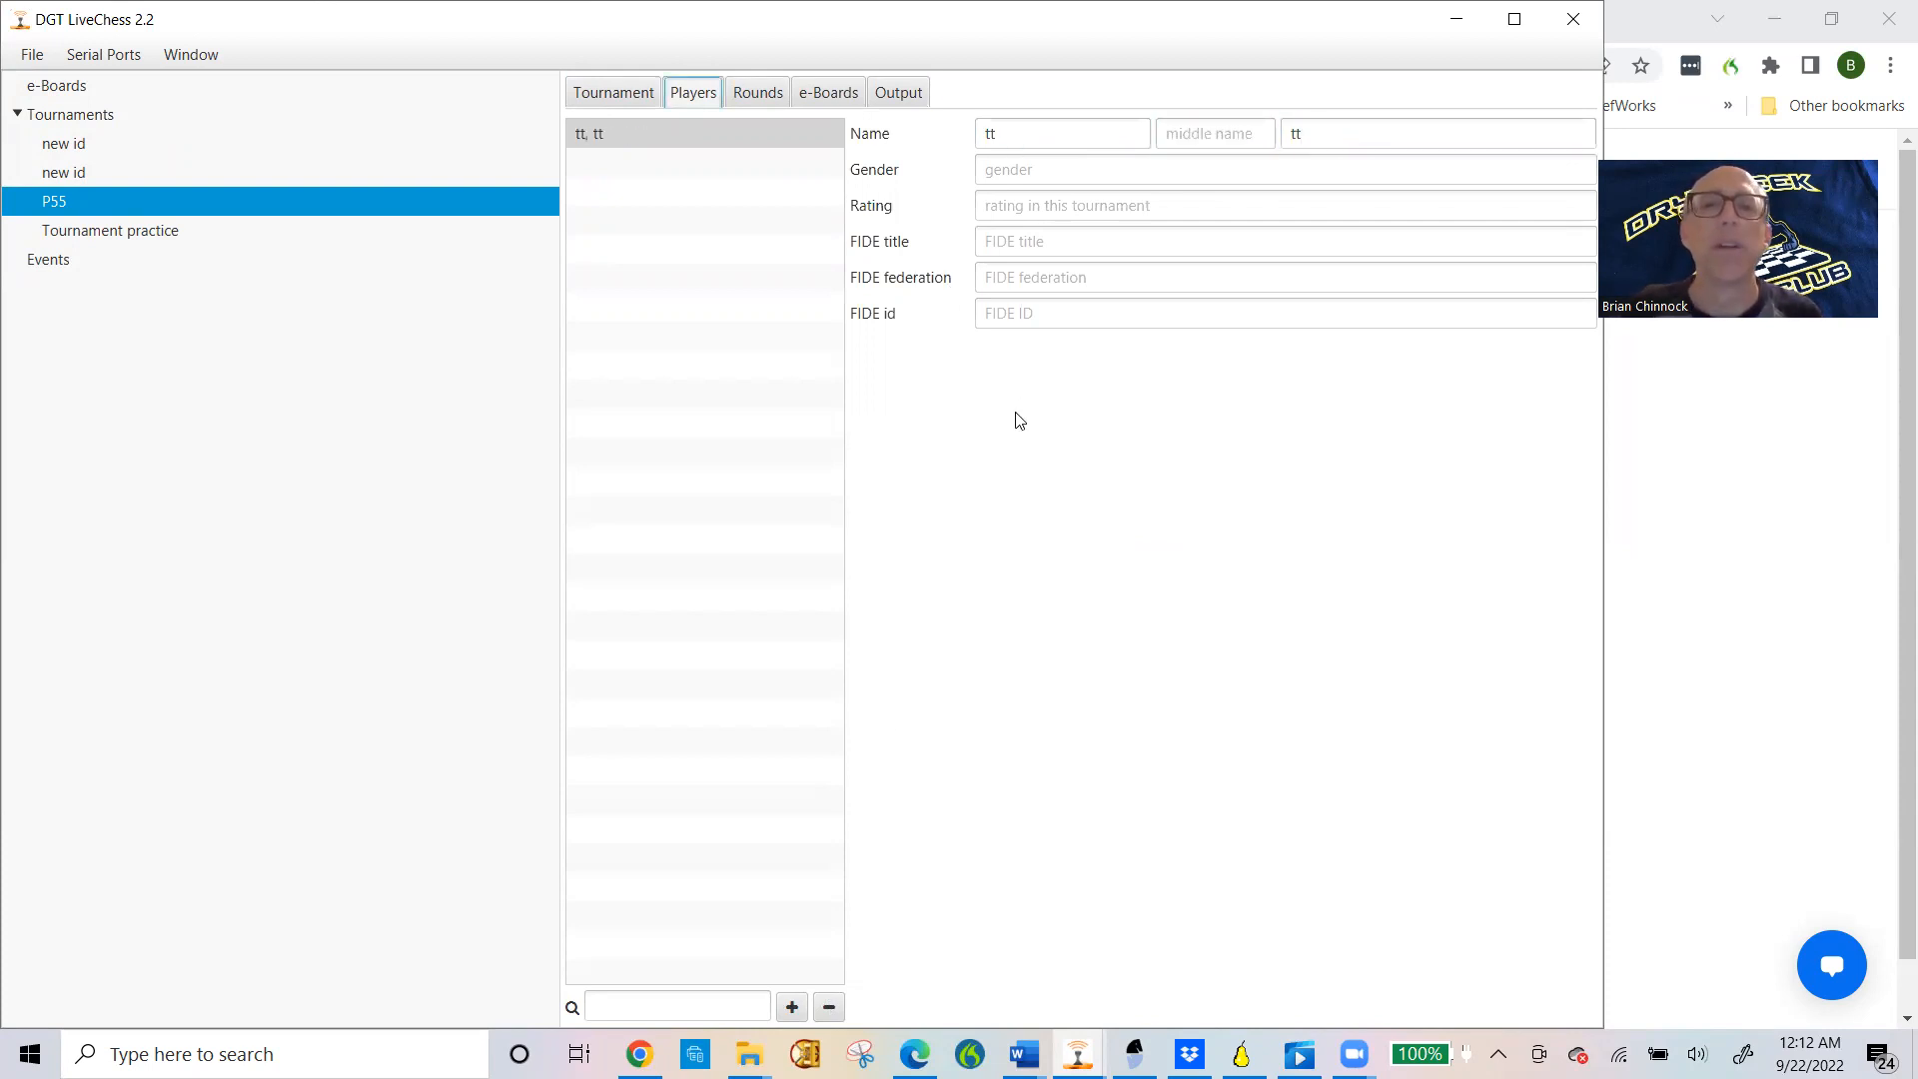
Step: Add a second player to P55 with first name rr and last name rr
click(792, 1006)
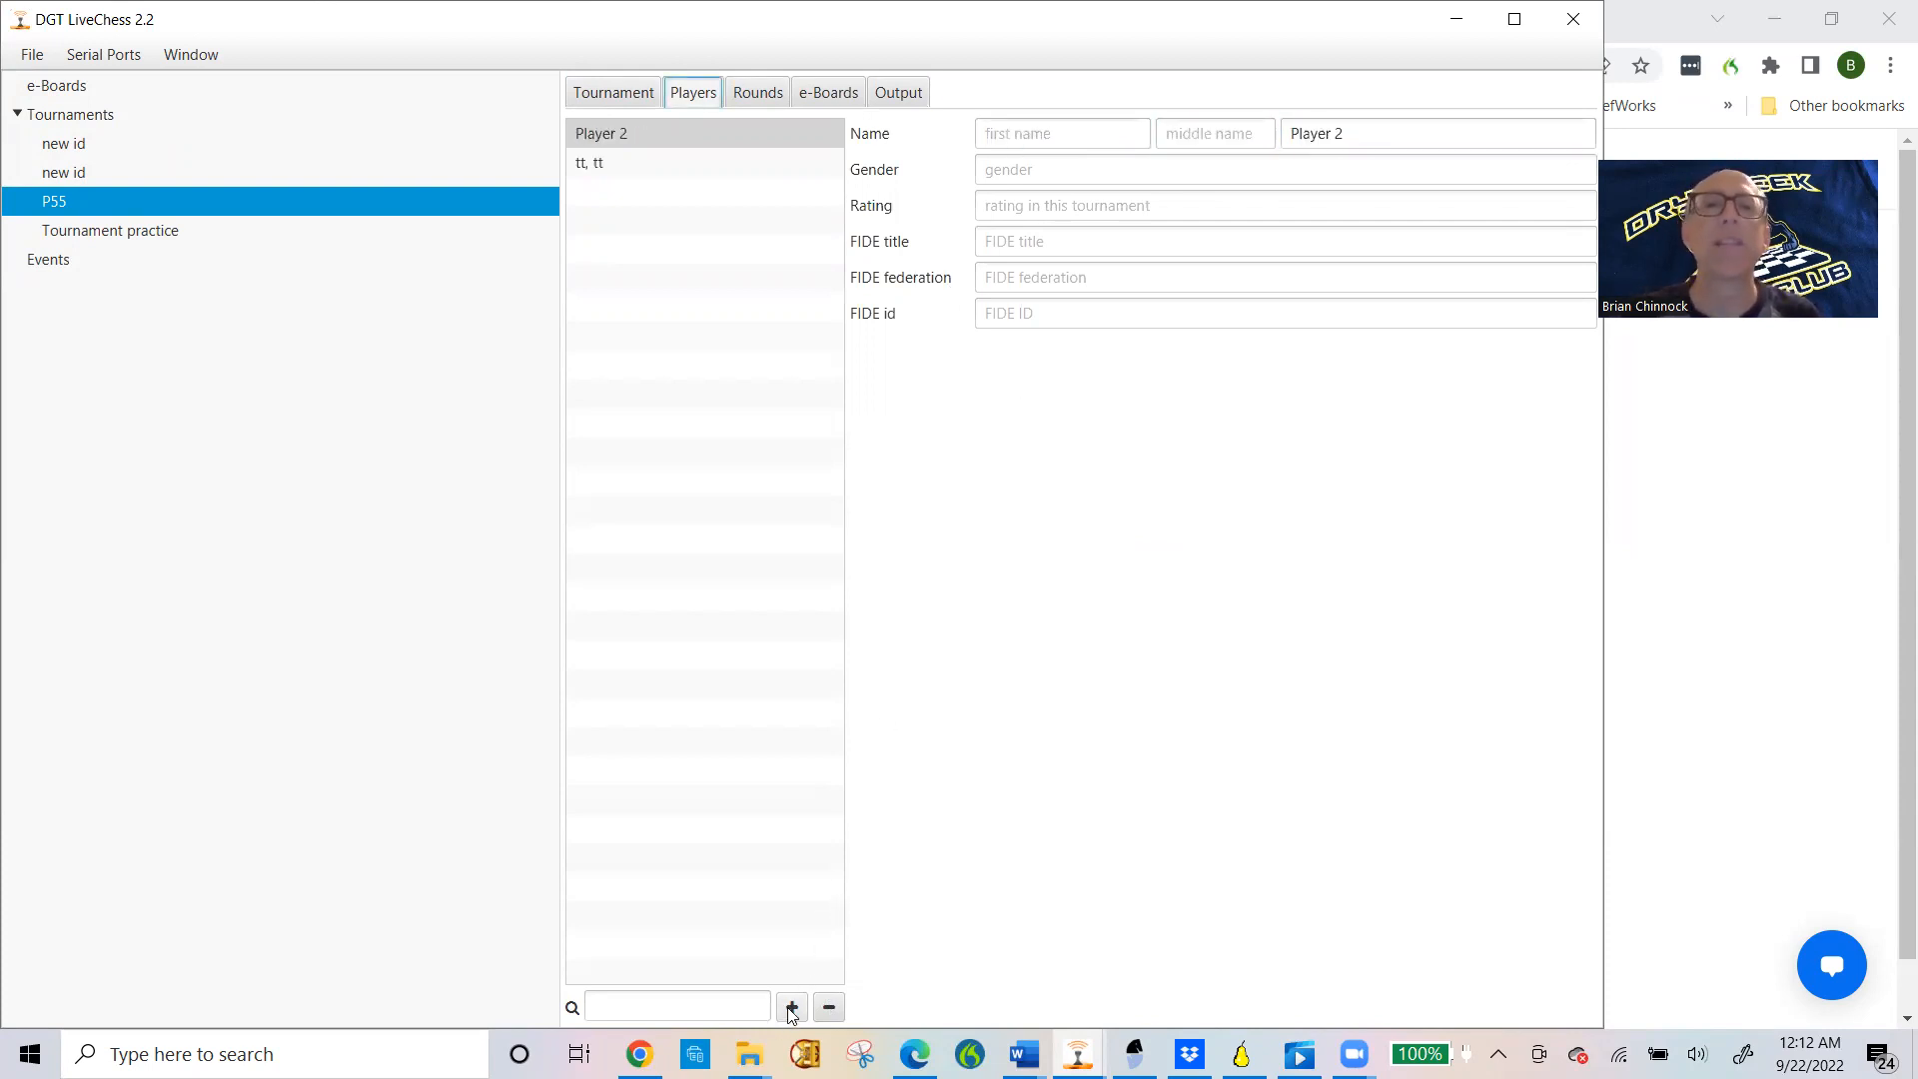
click(1000, 136)
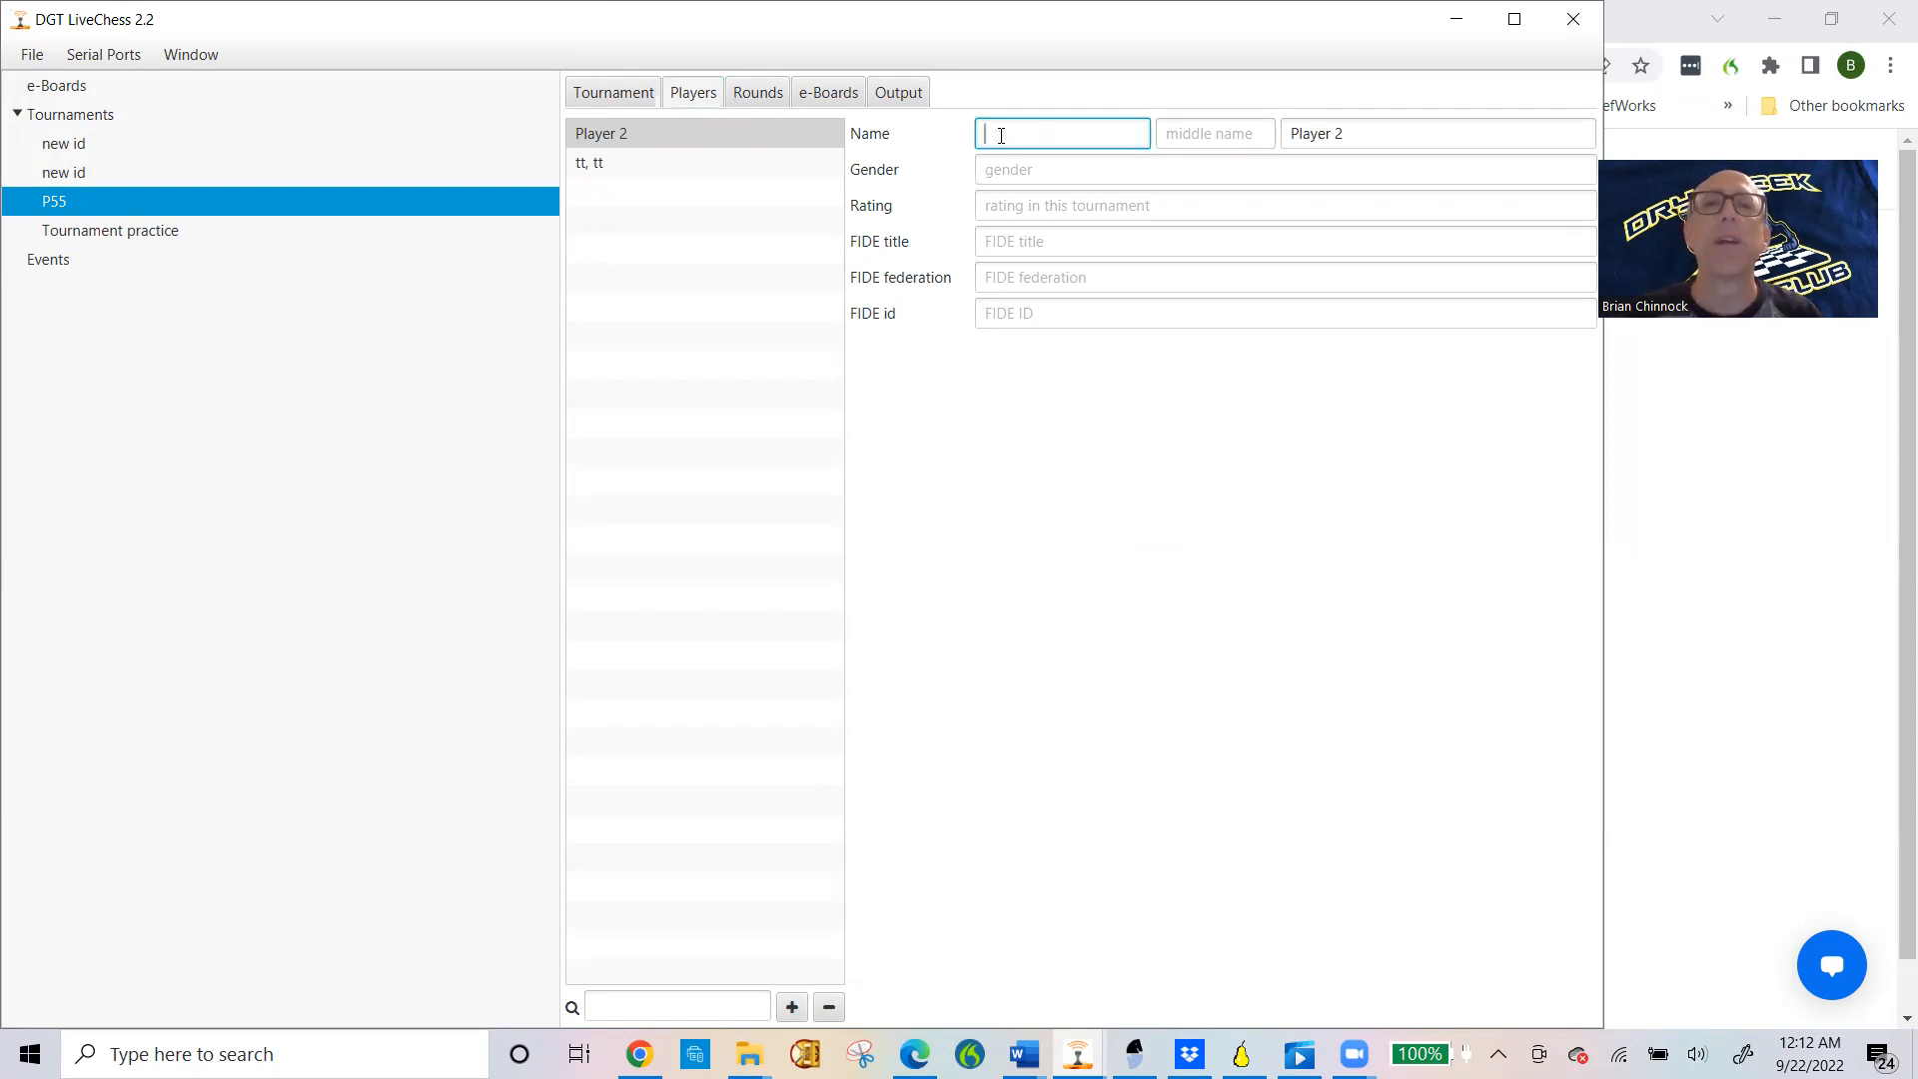
text(rr)
key(Tab)
text(rr)
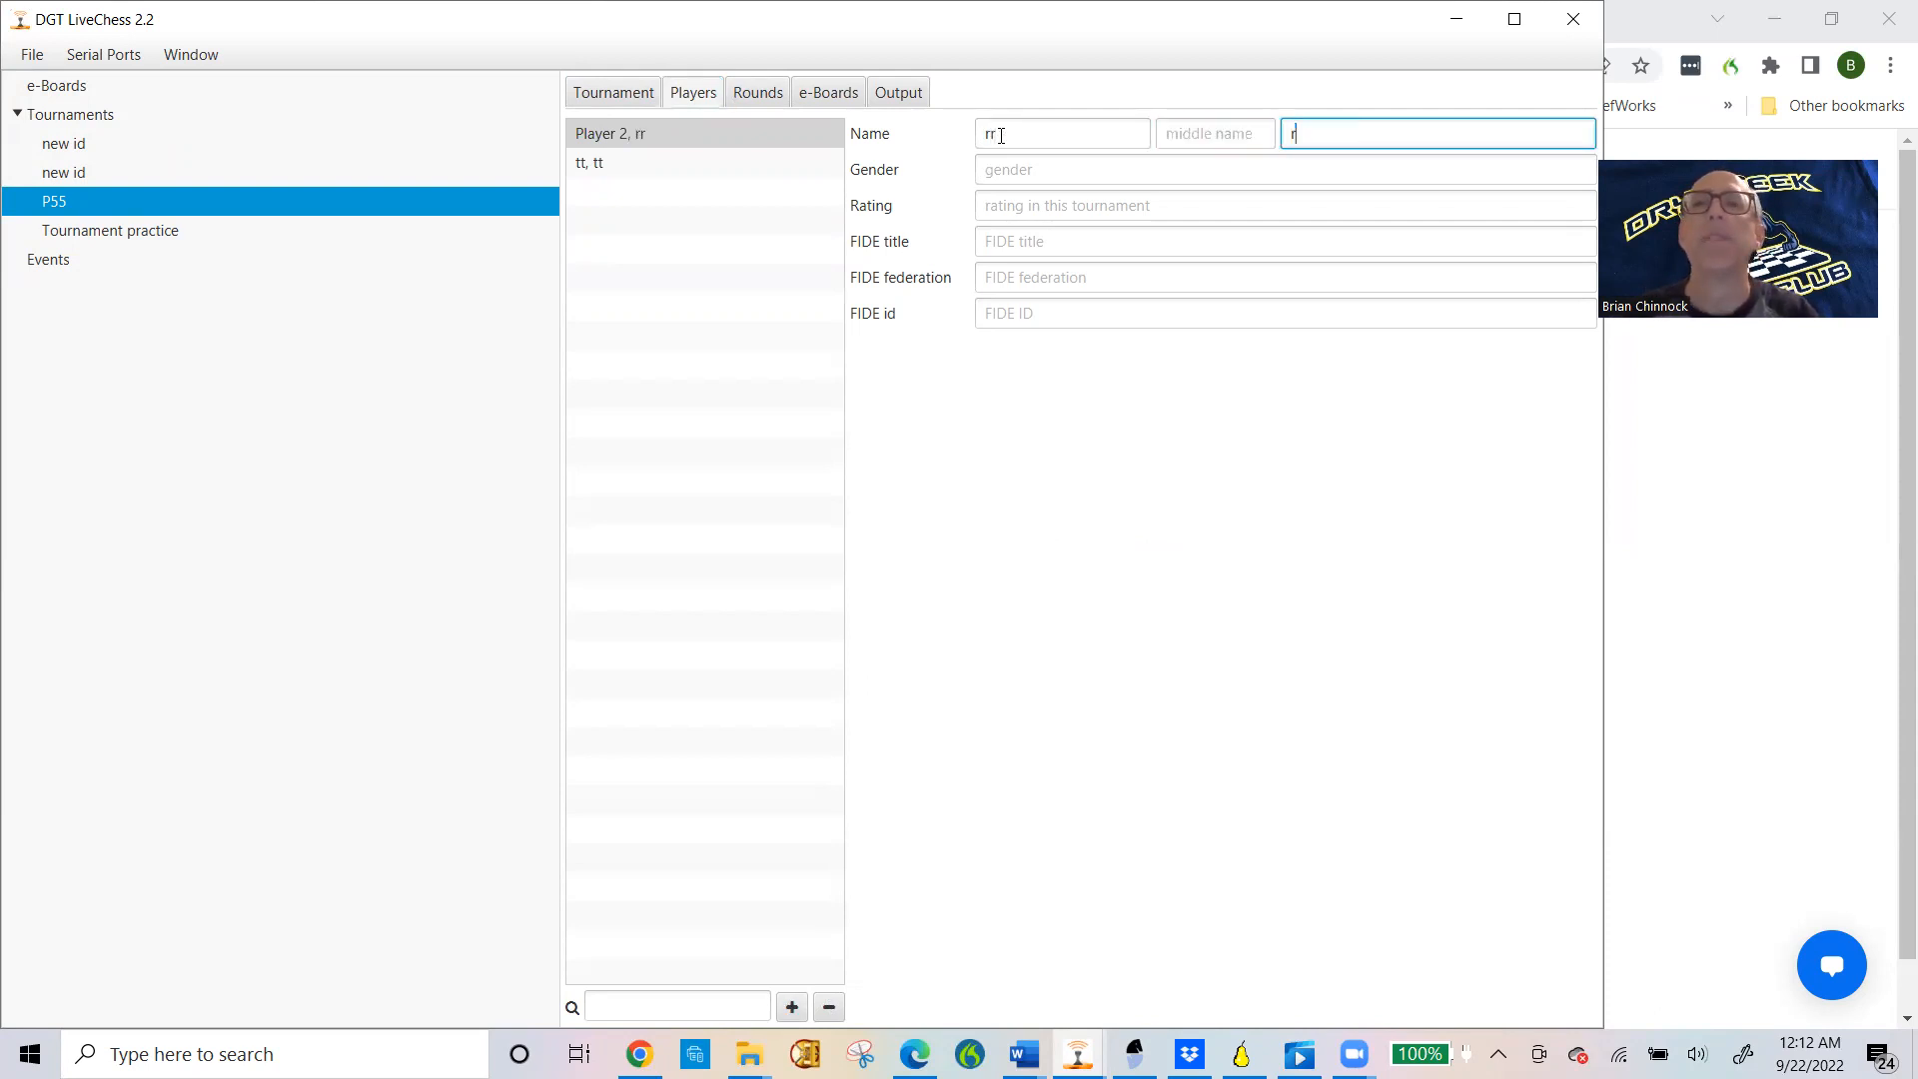
click(1007, 469)
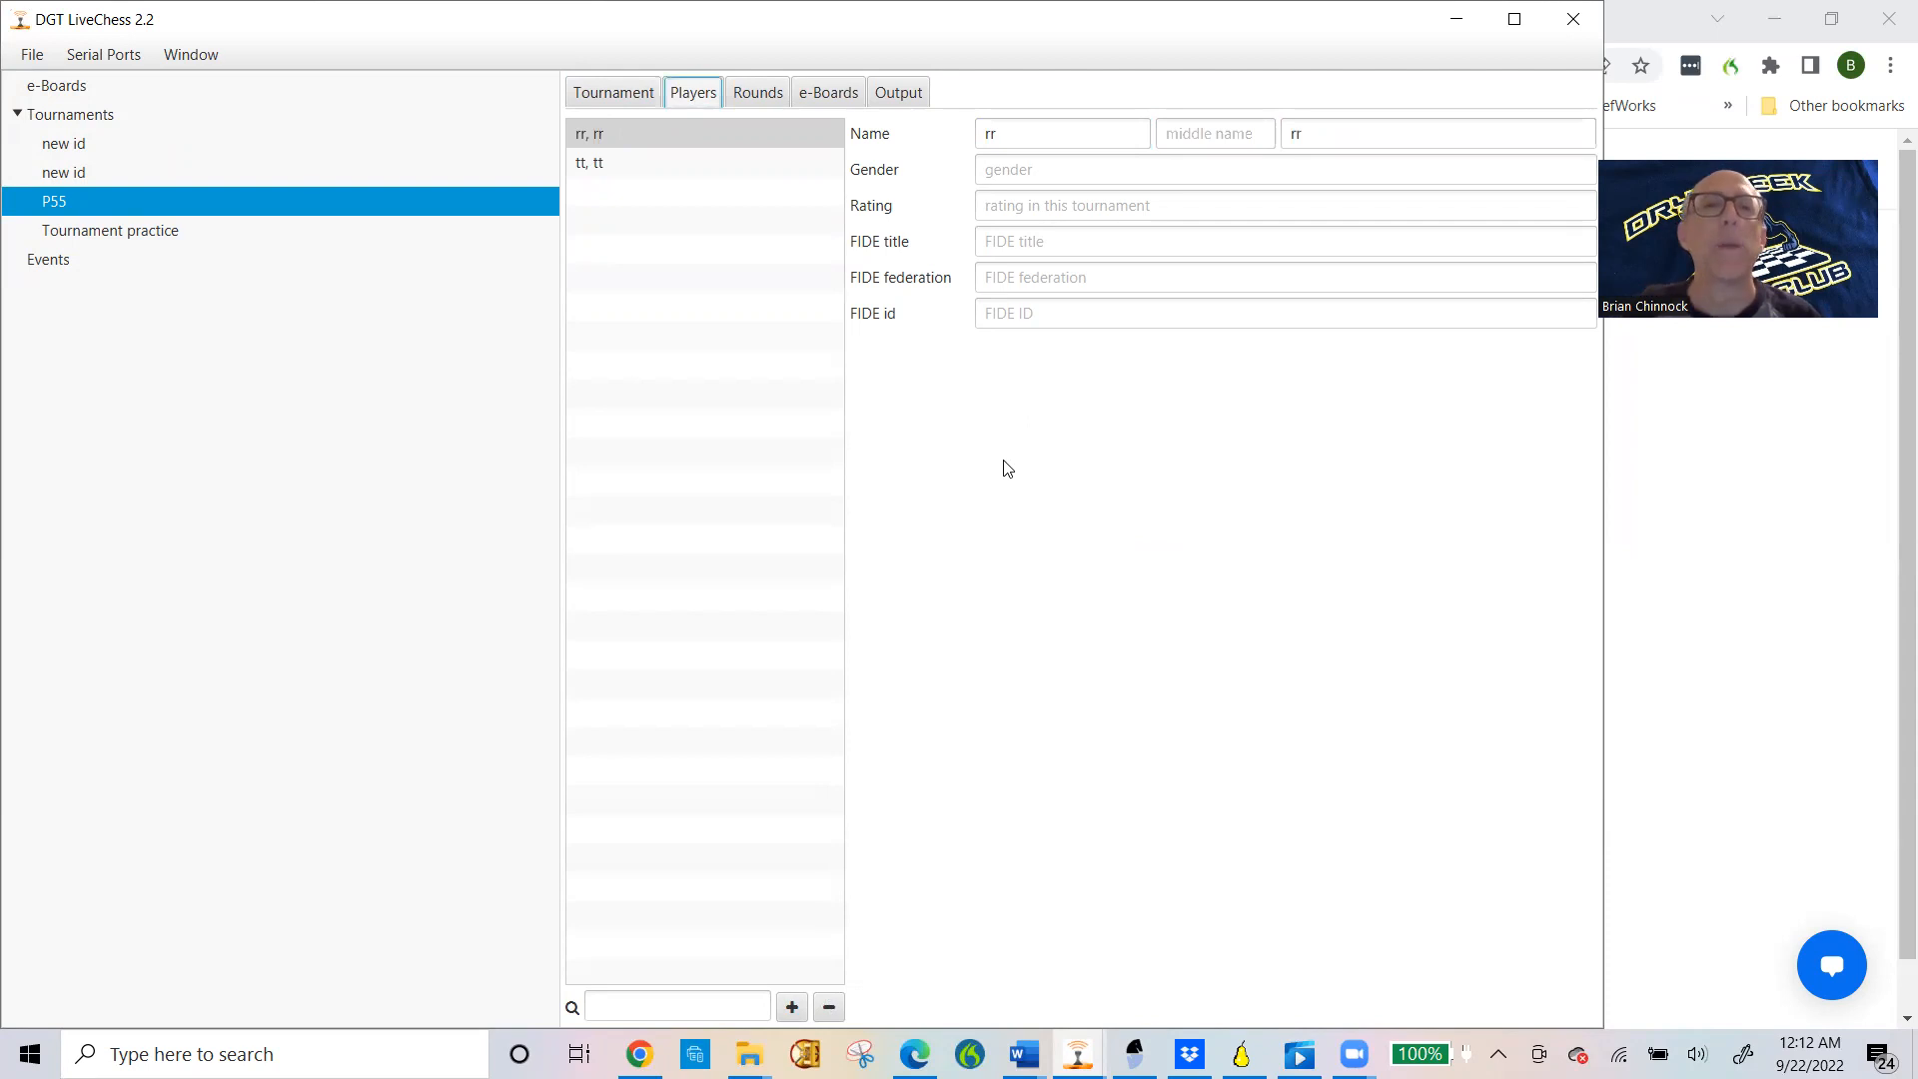
Step: Add a round 1 pairing with "tt, tt" as White against "rr, rr" as Black
click(765, 92)
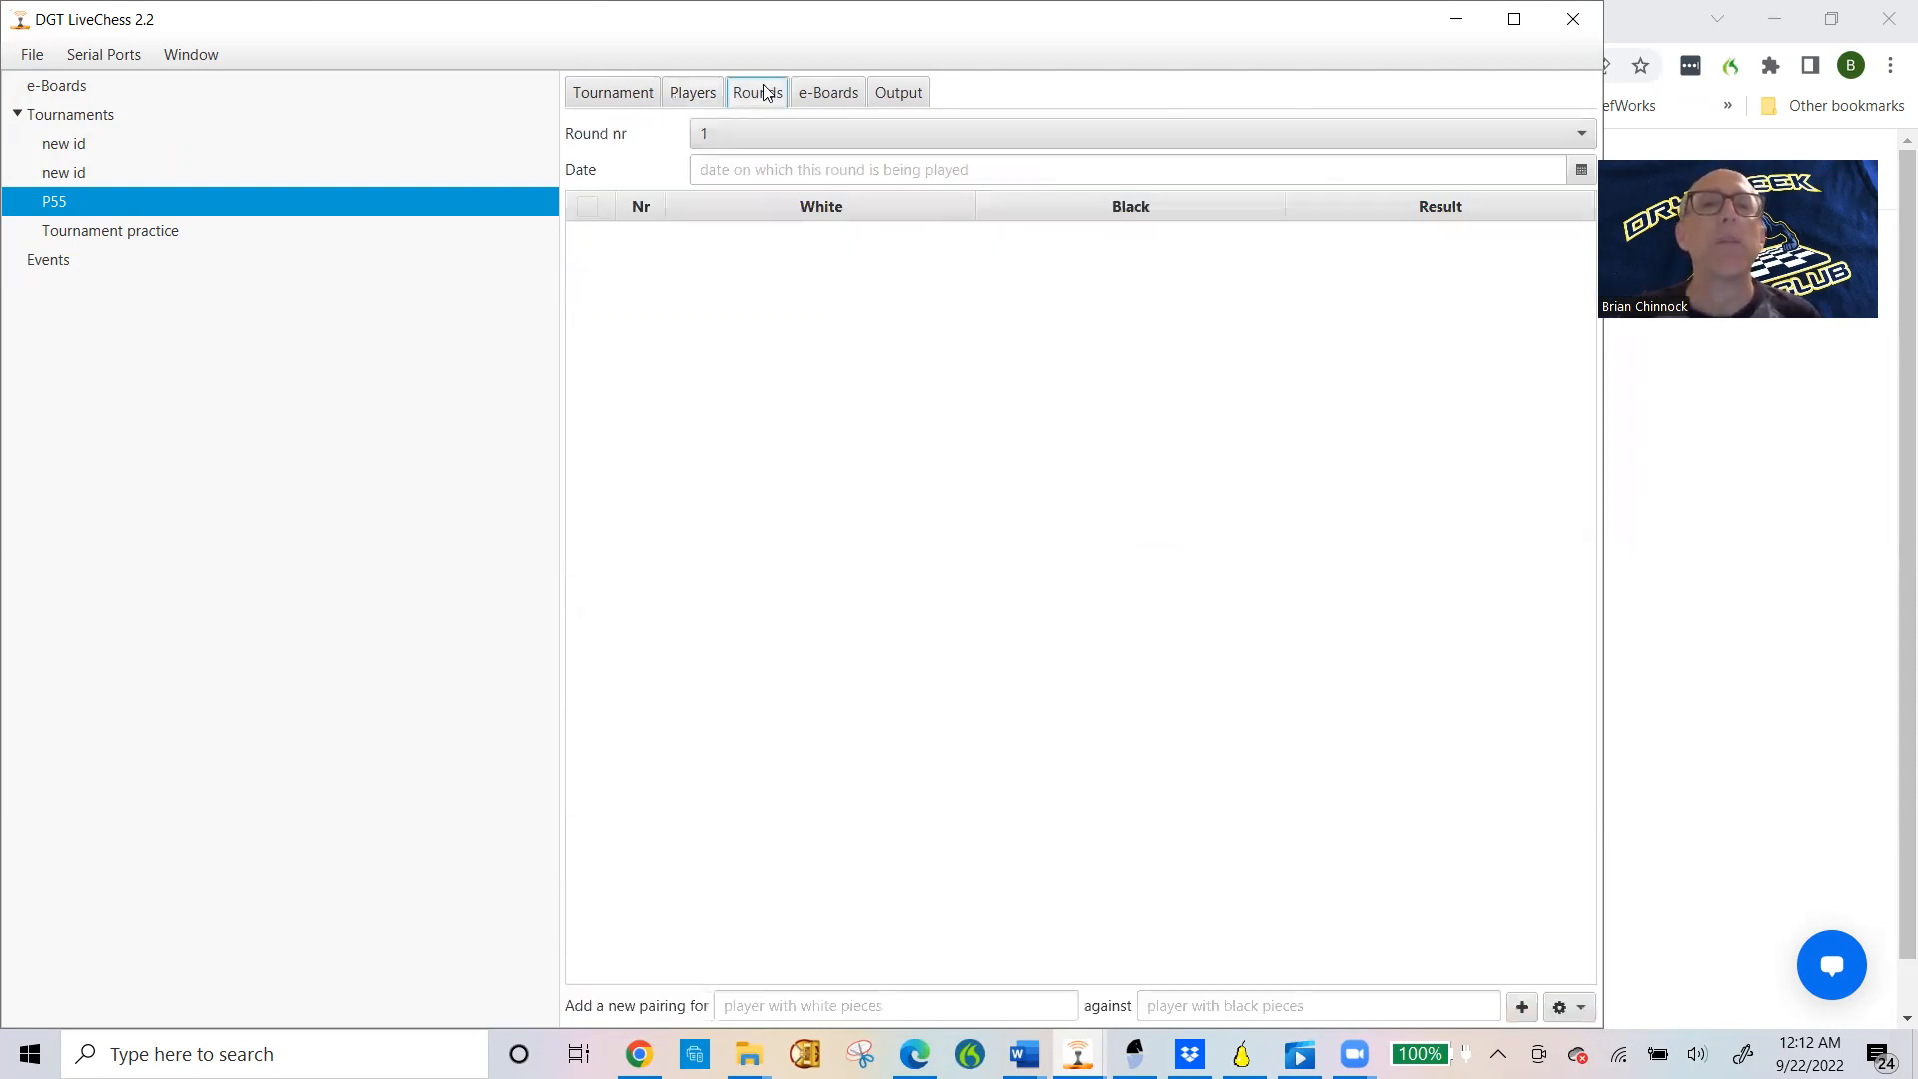
click(772, 136)
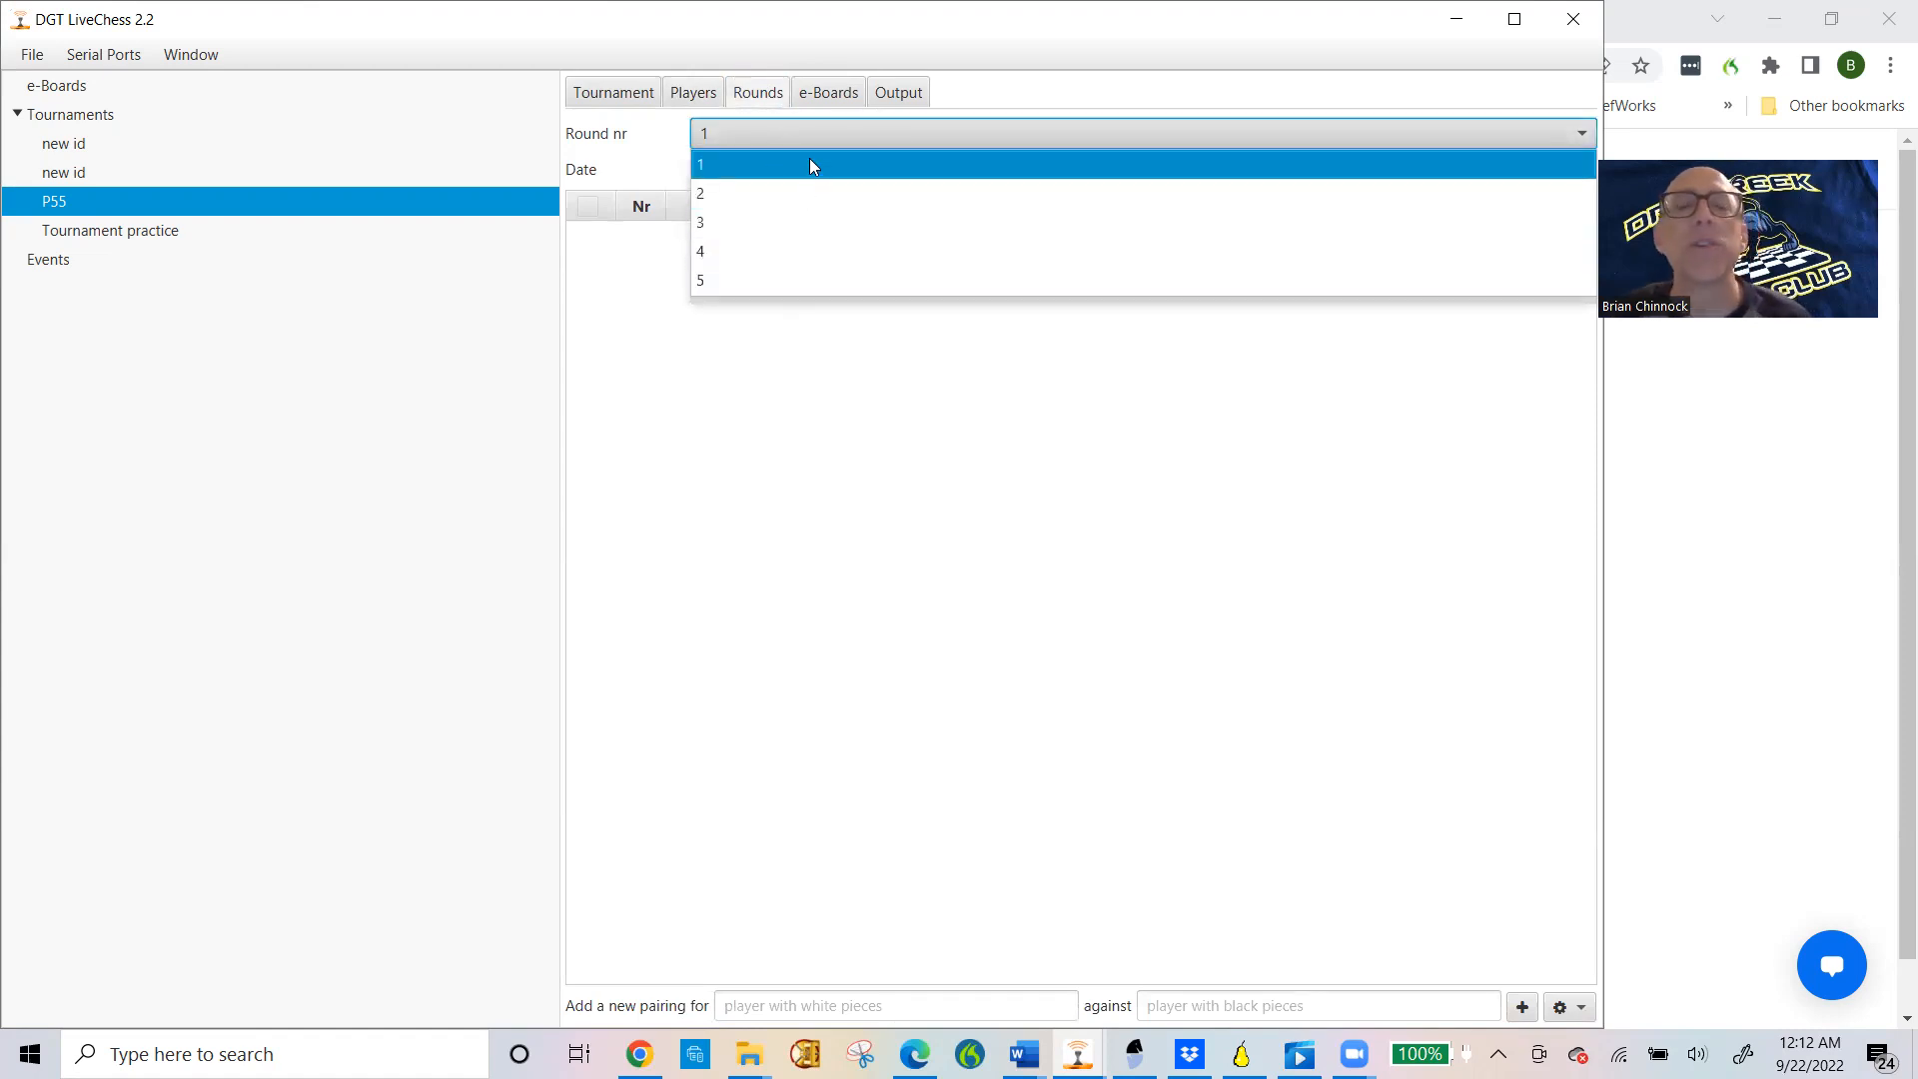
click(821, 133)
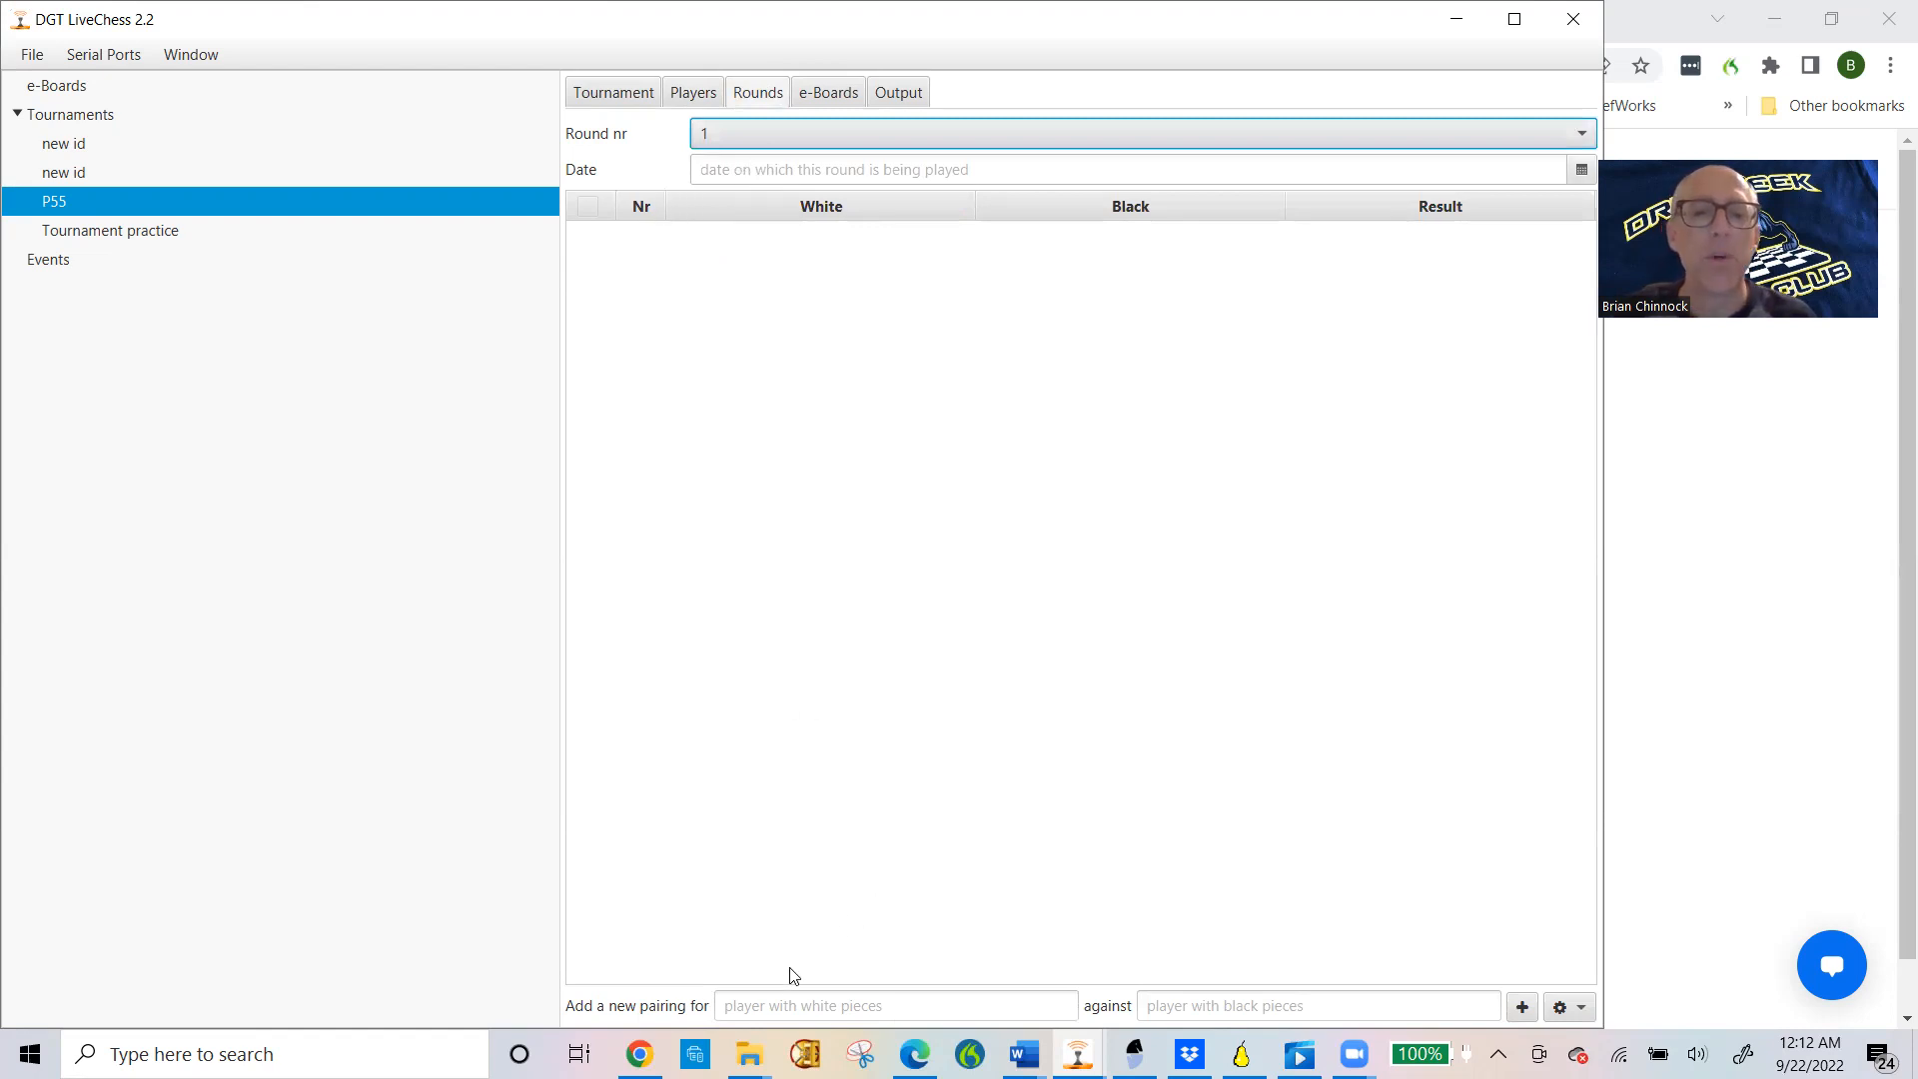
click(775, 1001)
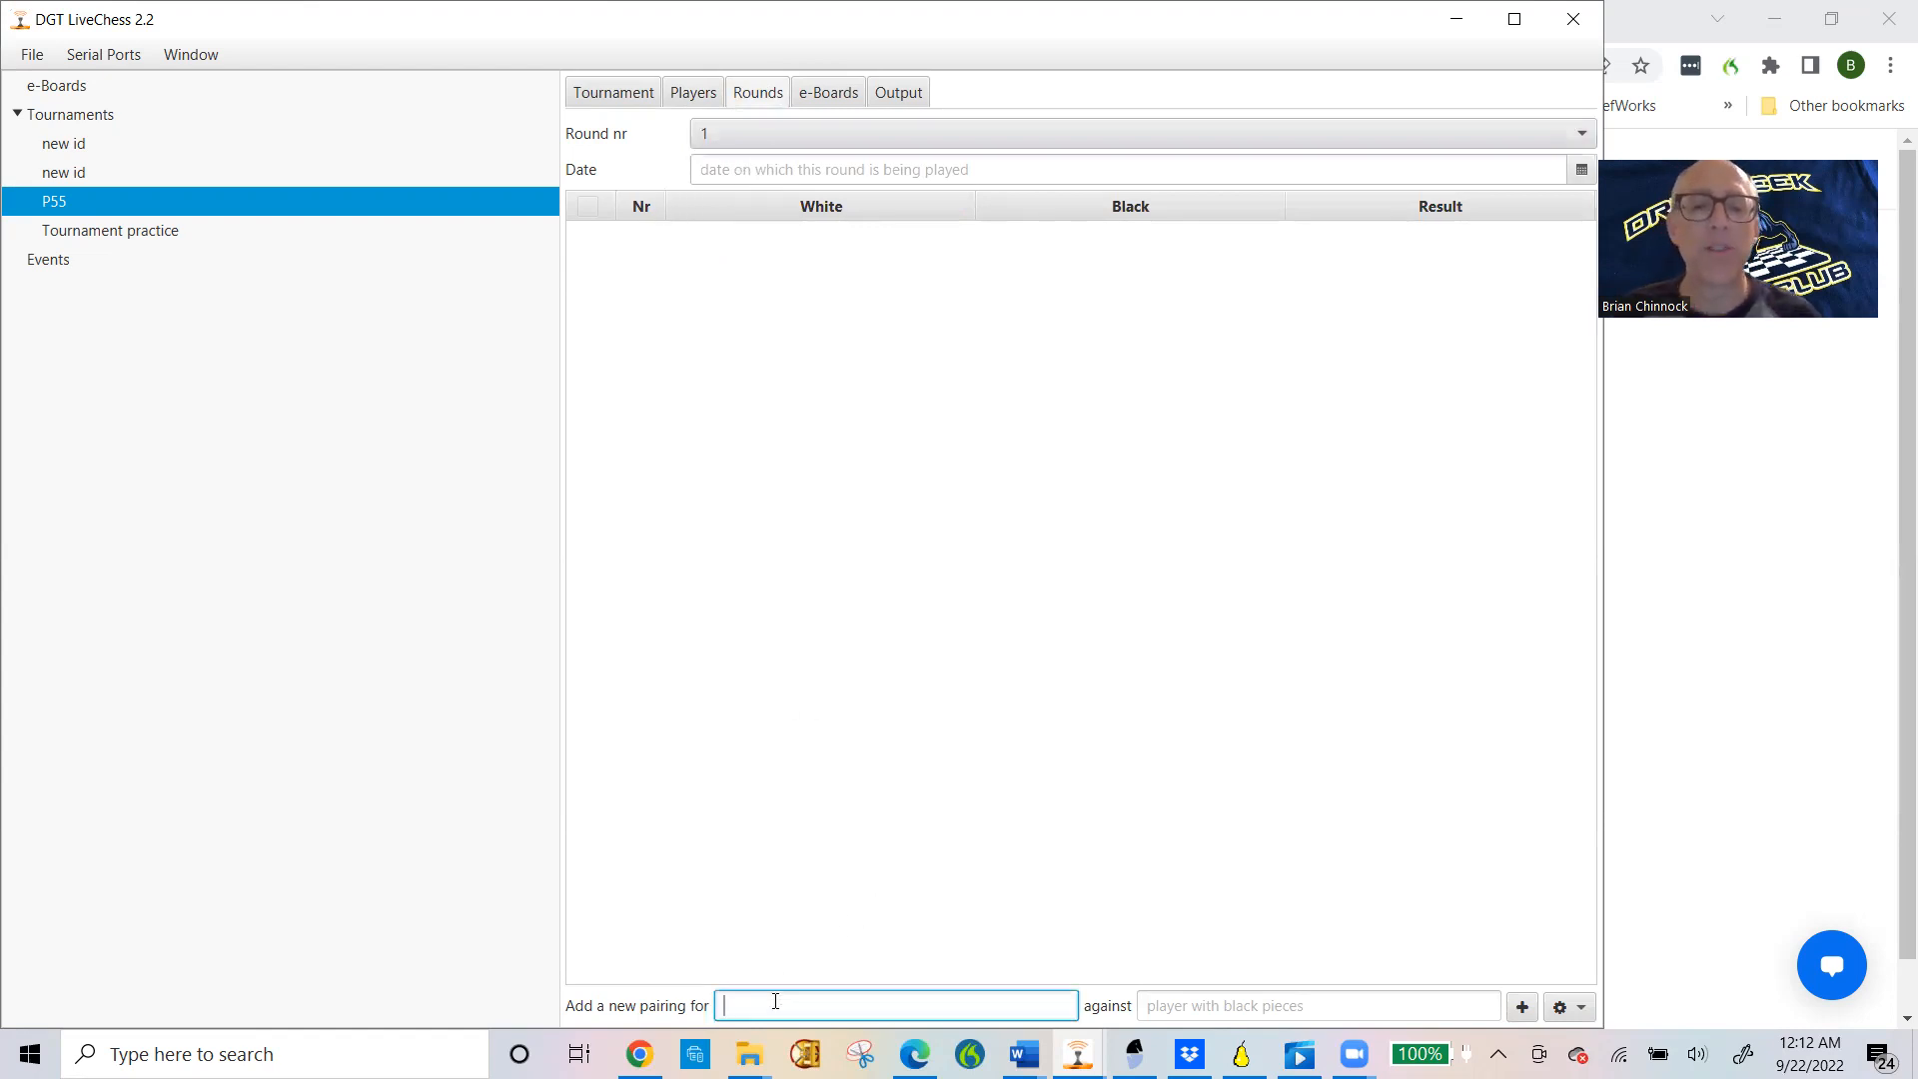
text(t)
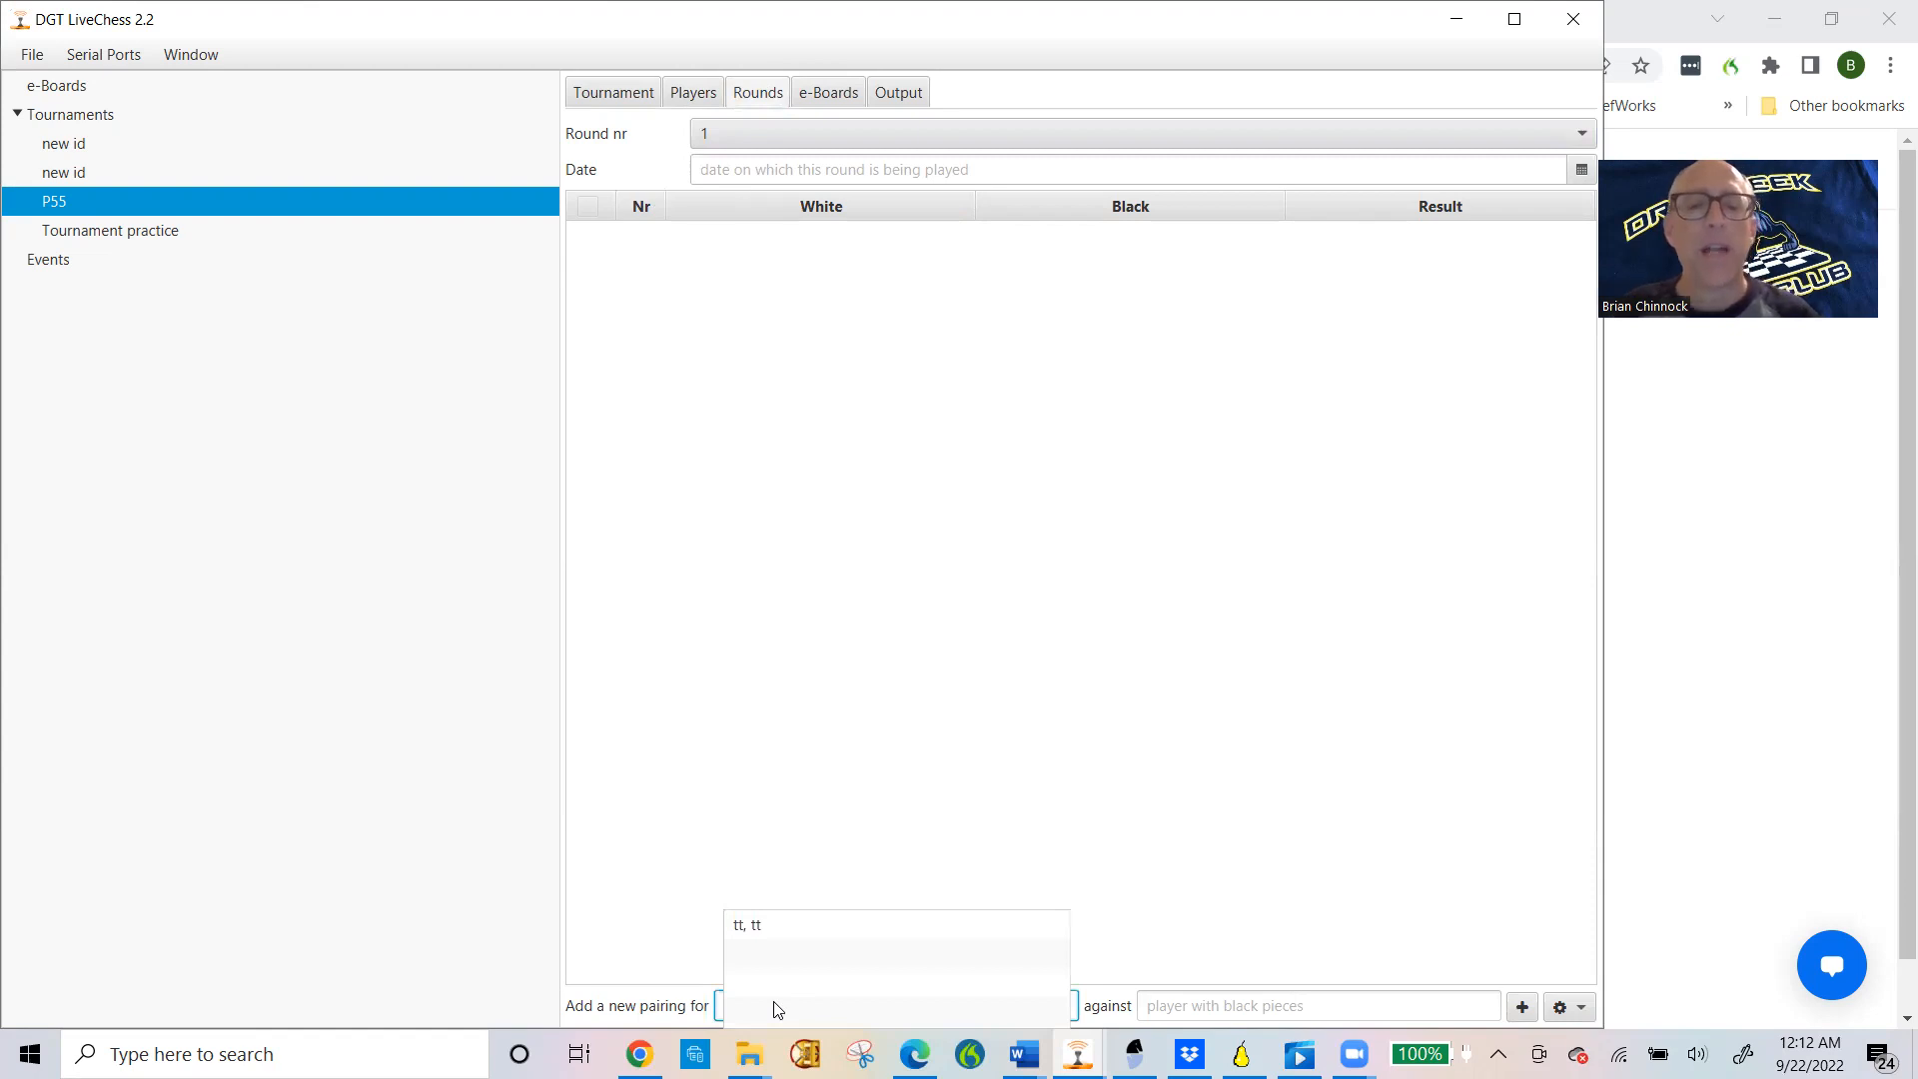
click(758, 929)
click(1181, 1008)
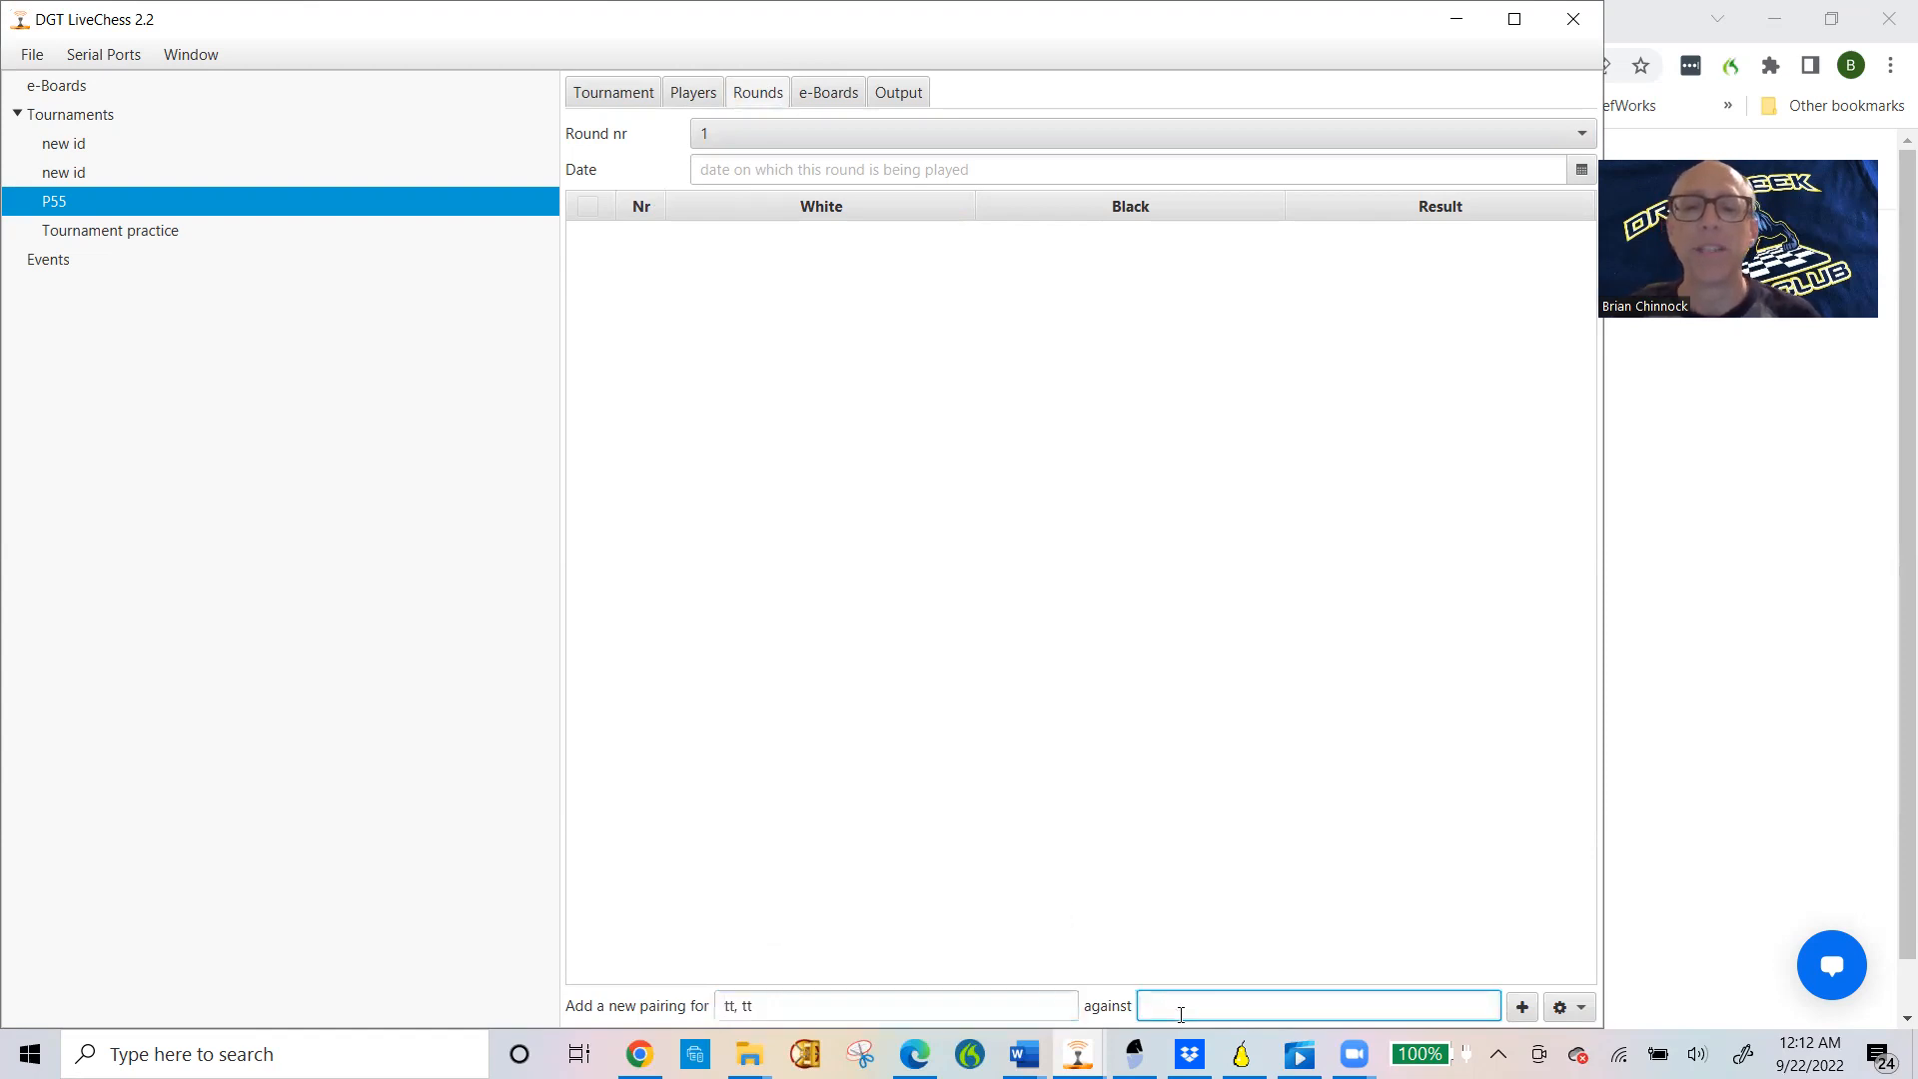
click(1191, 919)
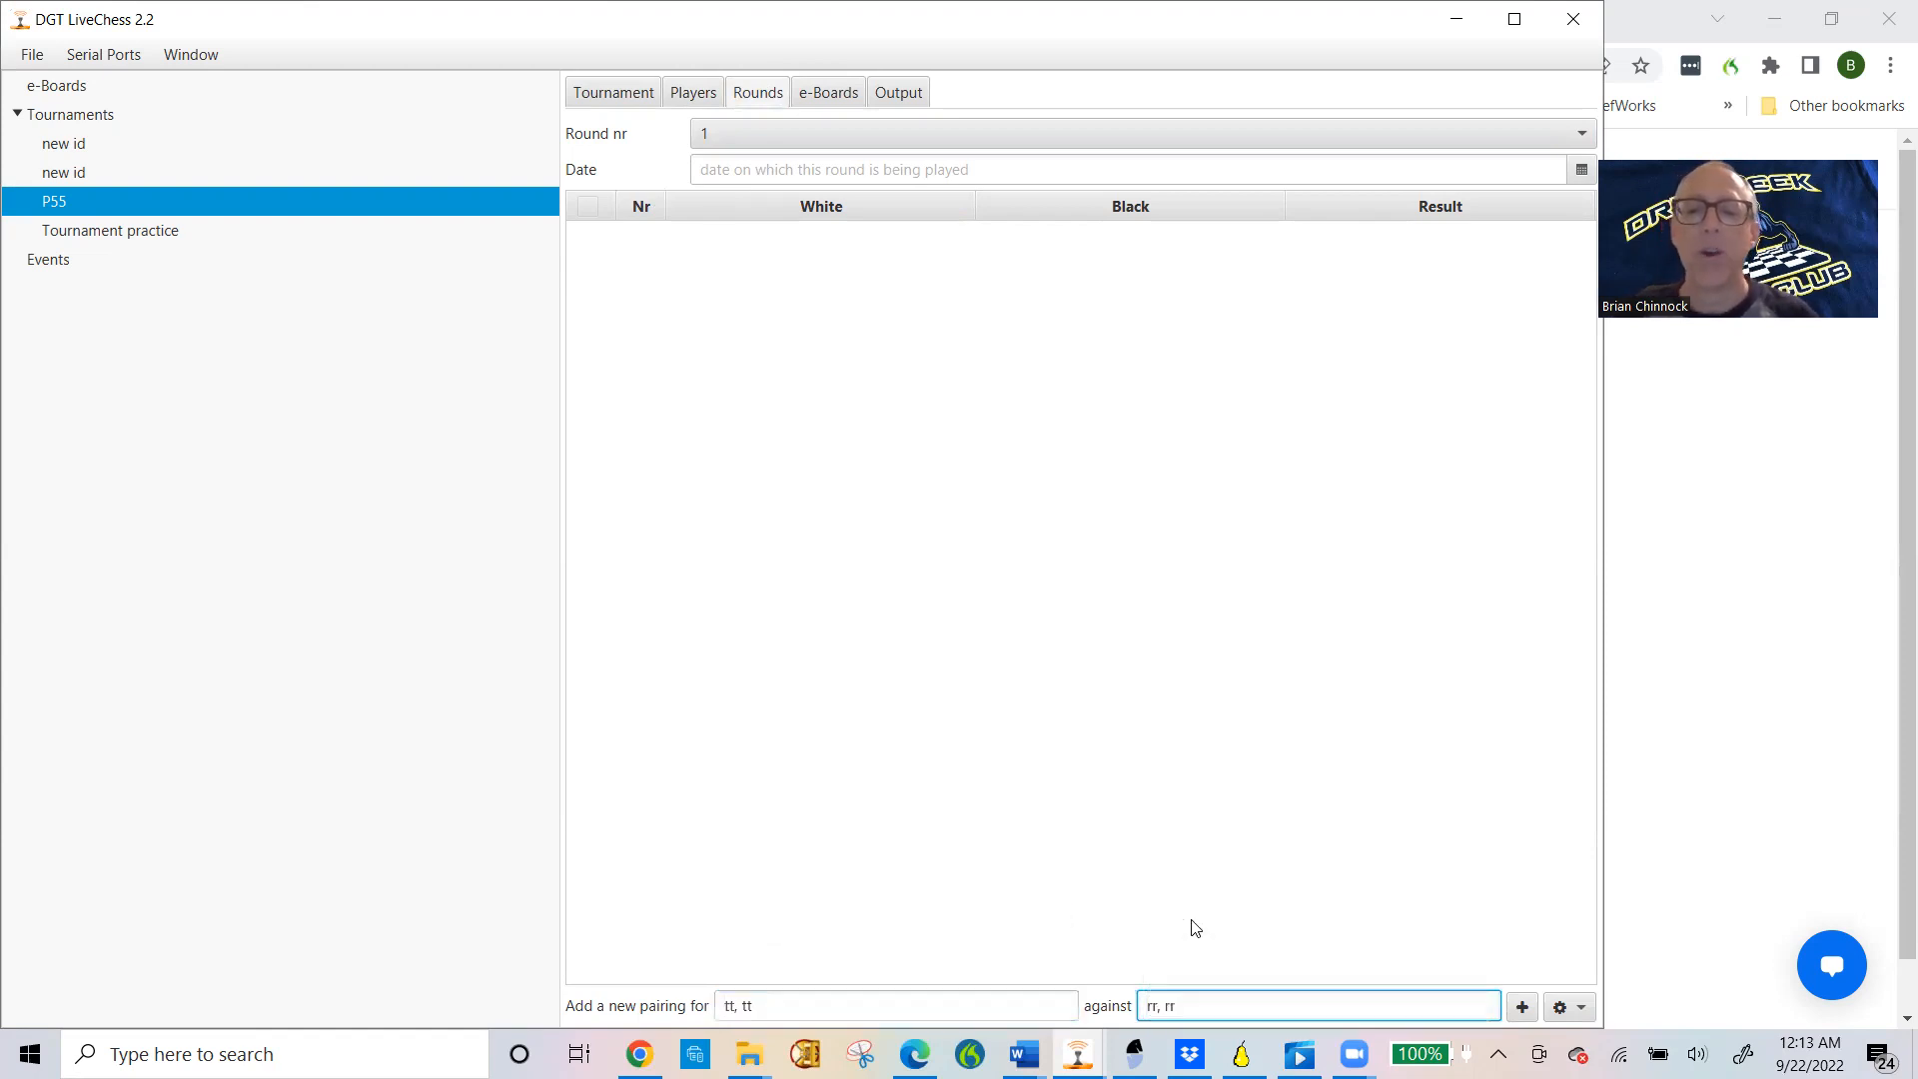
click(1522, 1008)
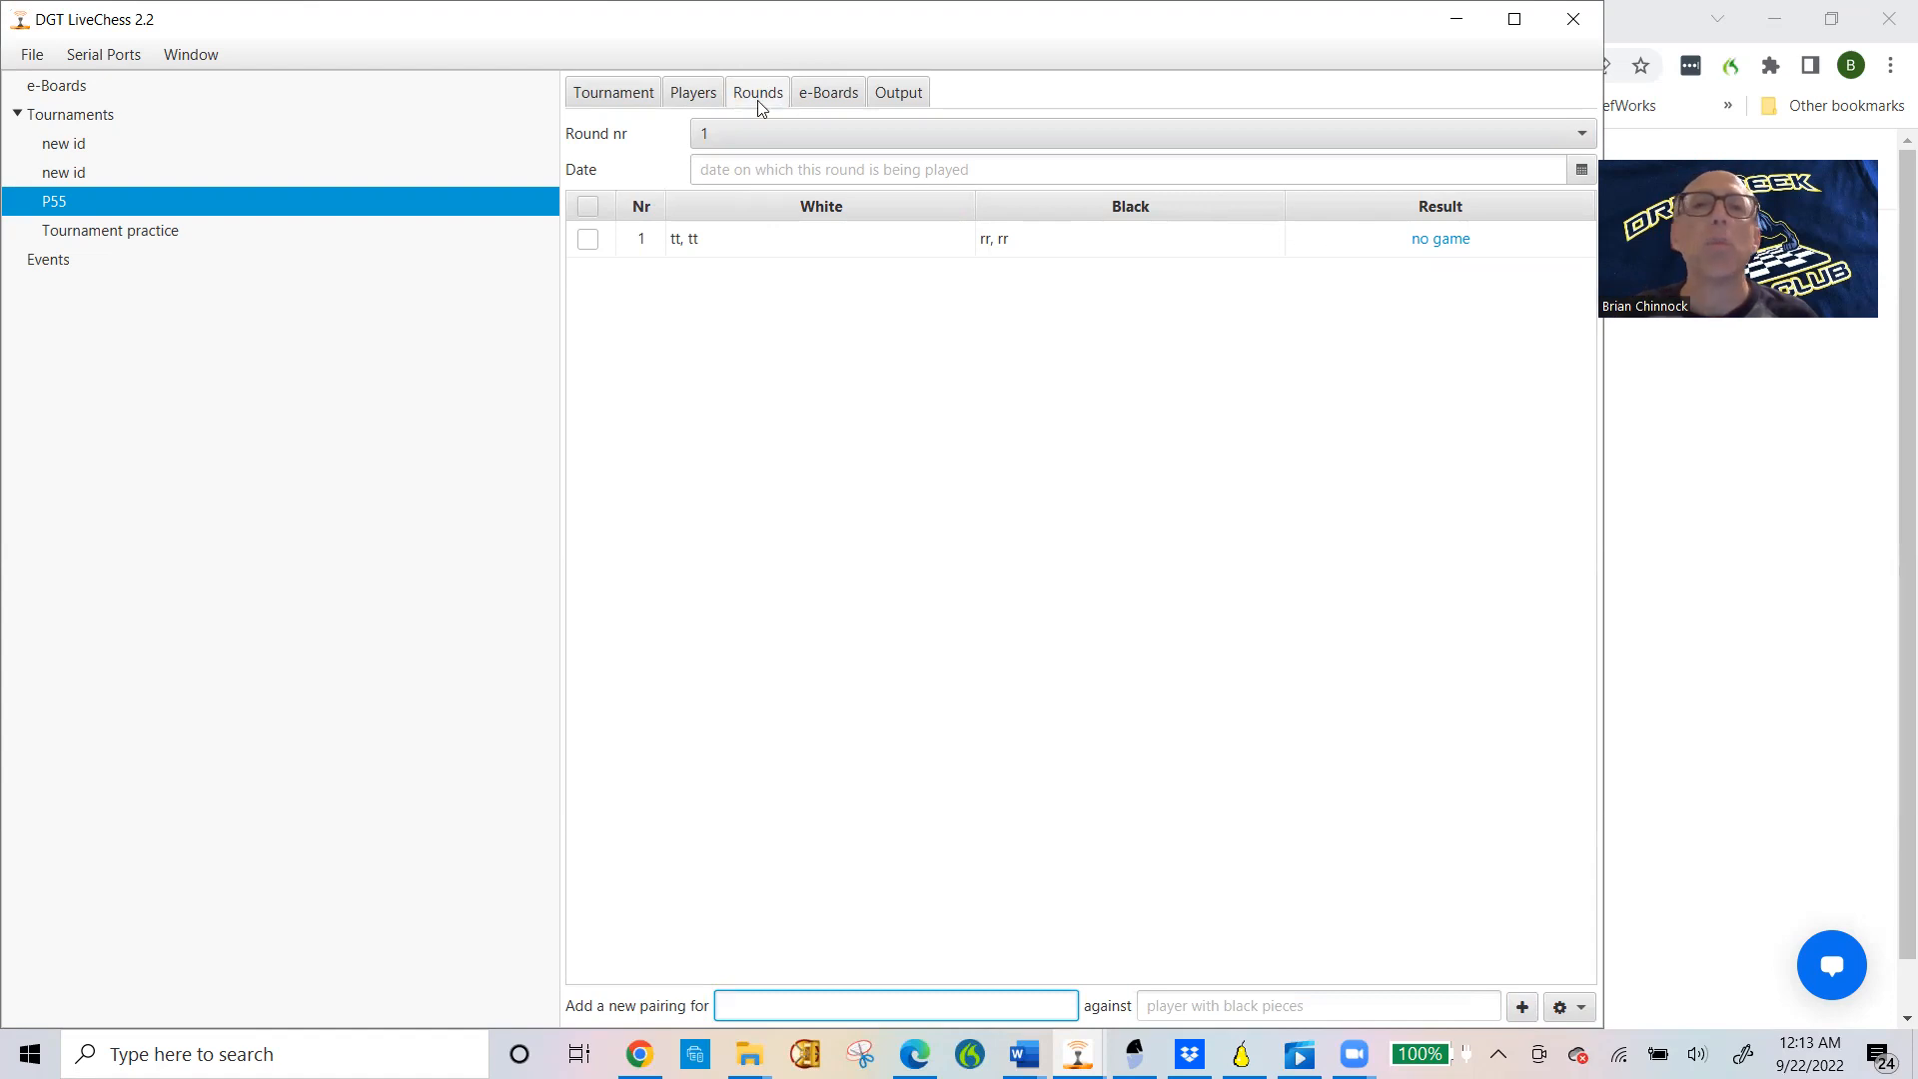
Step: Add the e-Board with serial number 46231 to tournament P55
click(831, 92)
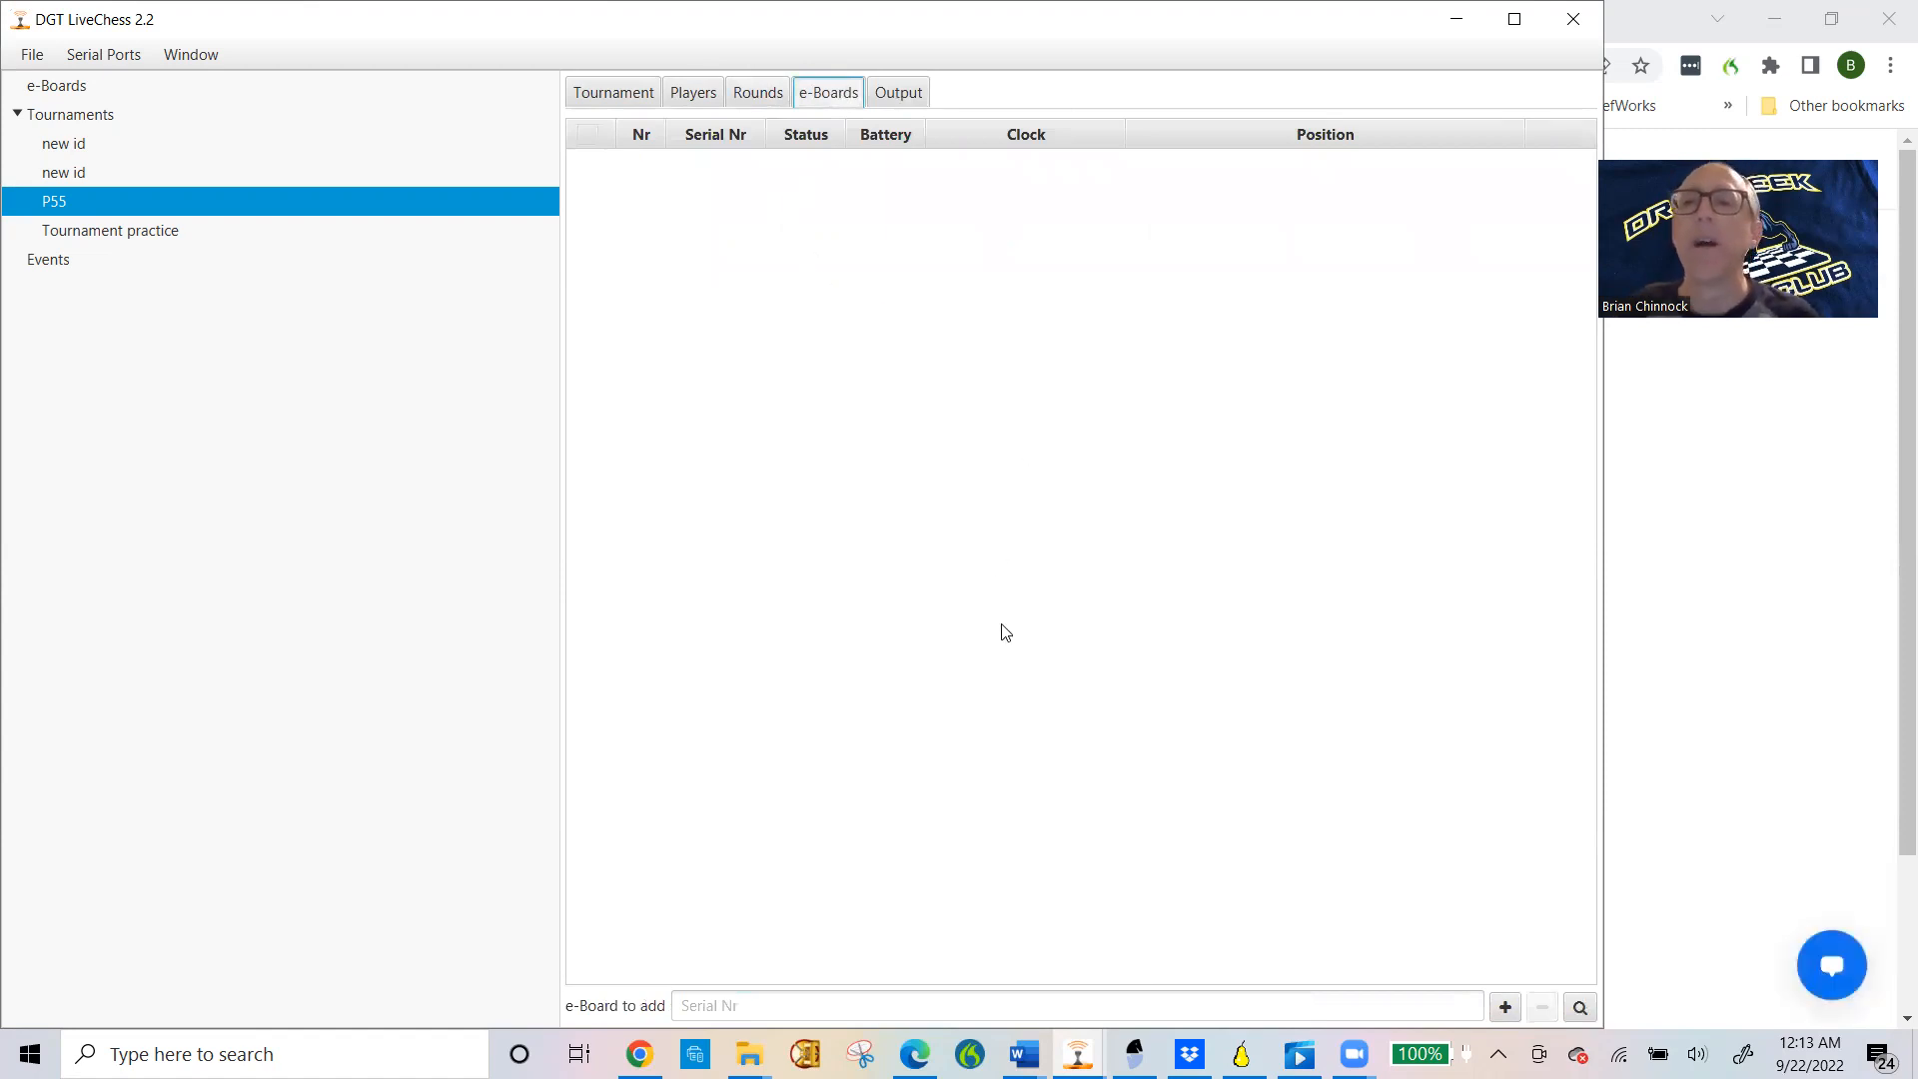
click(699, 1001)
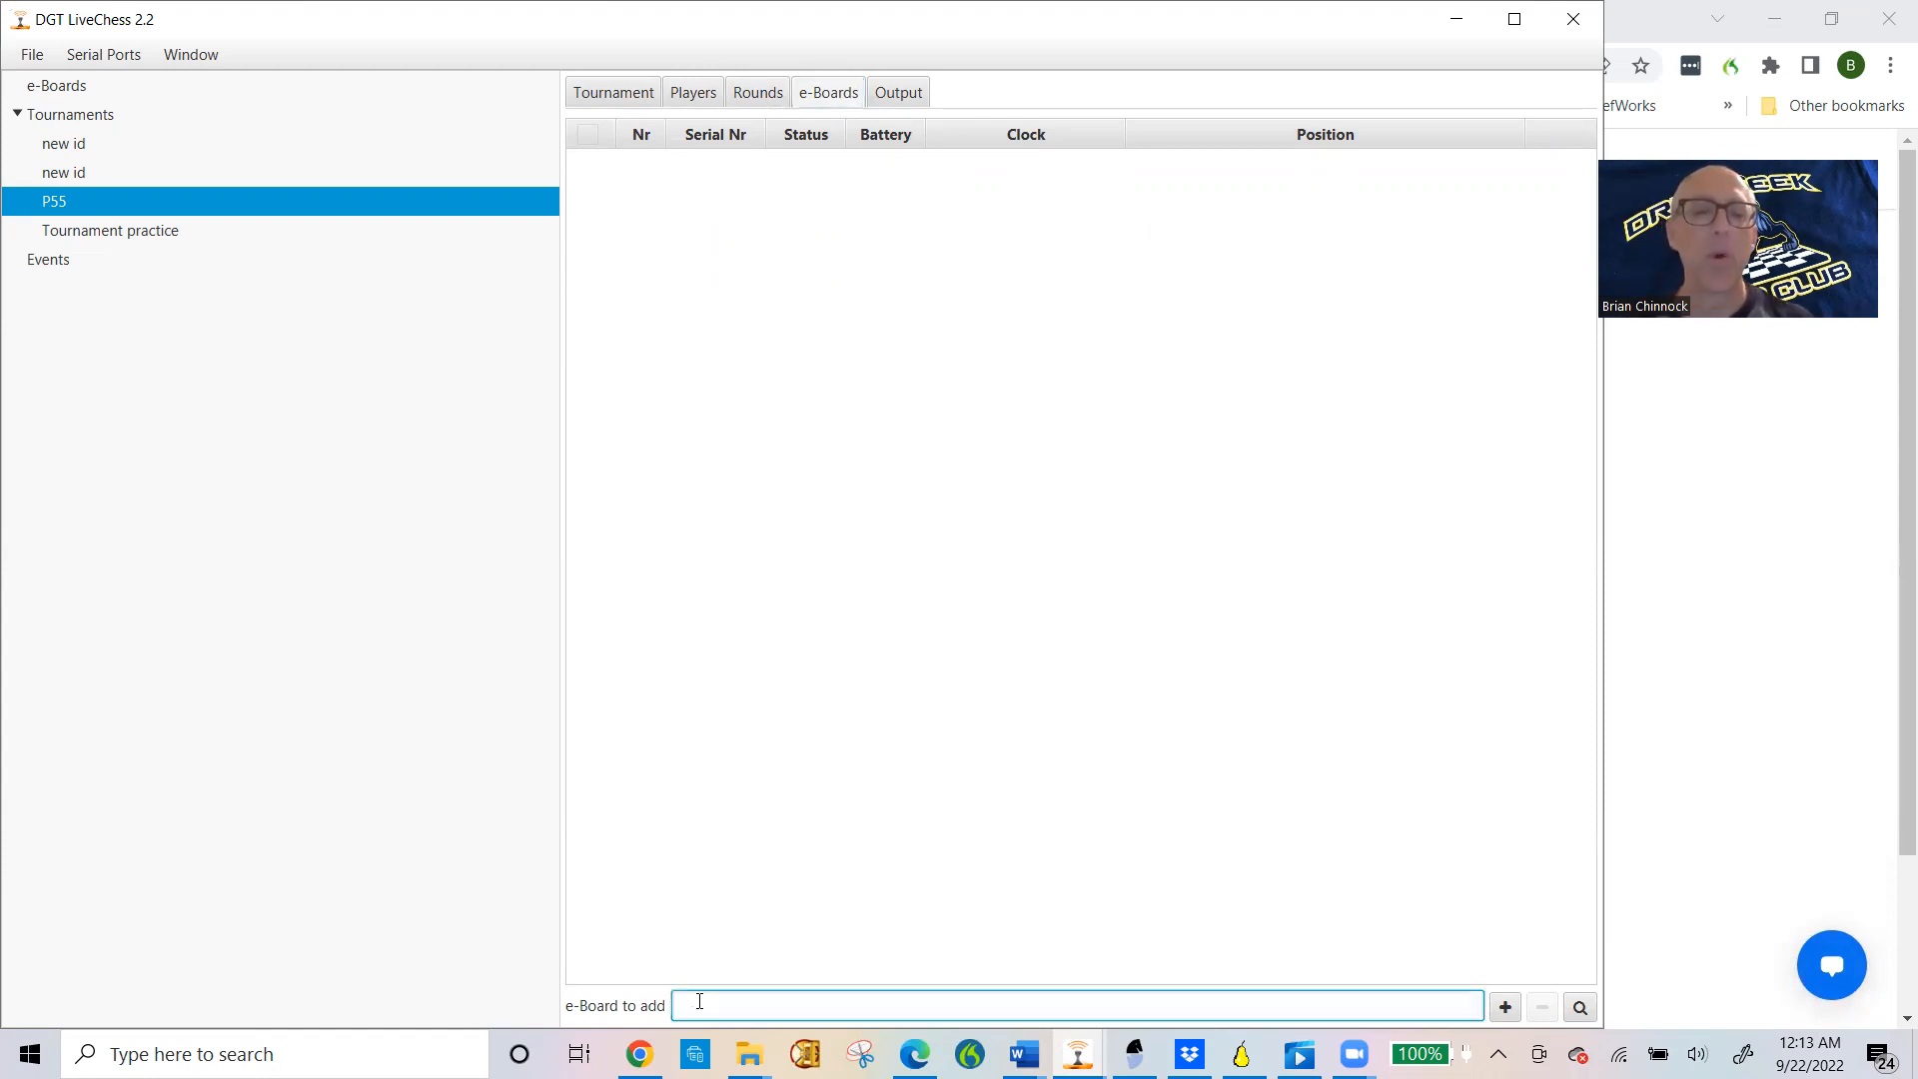
click(700, 1005)
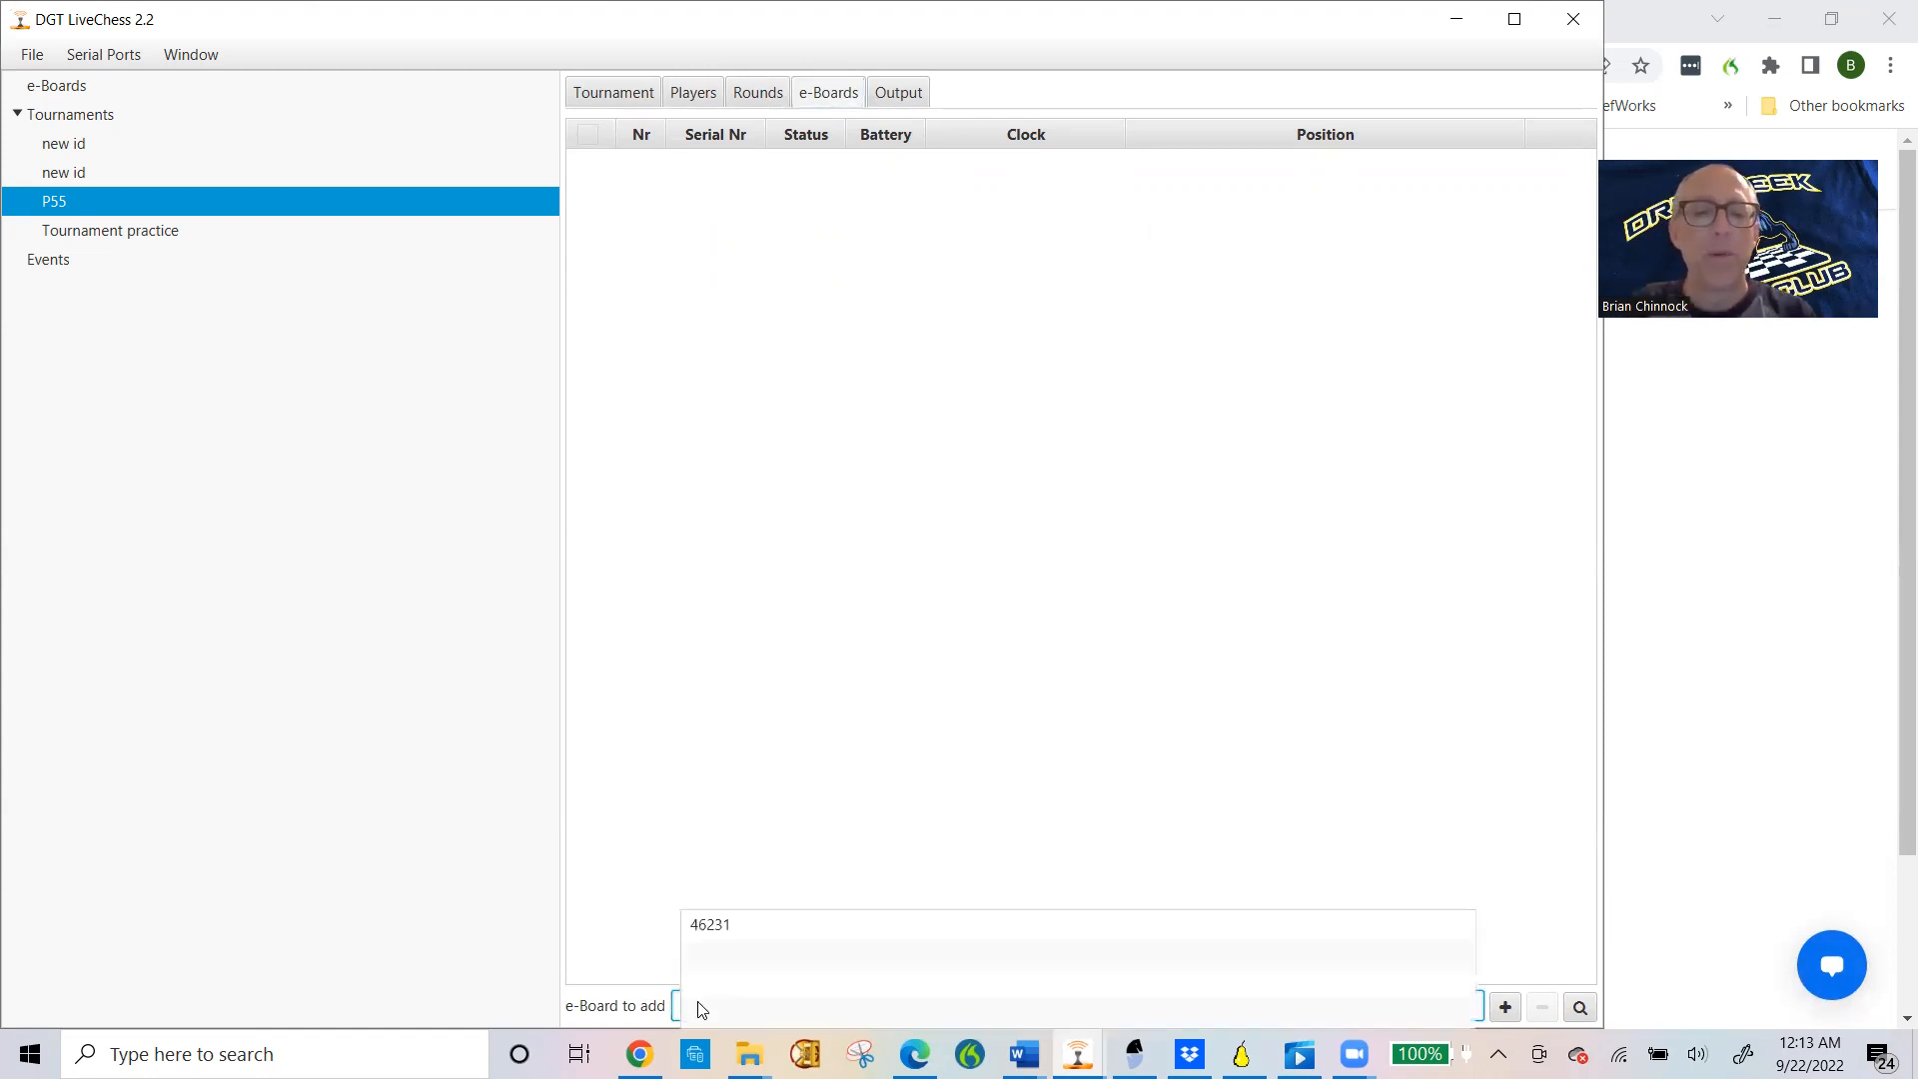
click(733, 932)
click(1505, 1006)
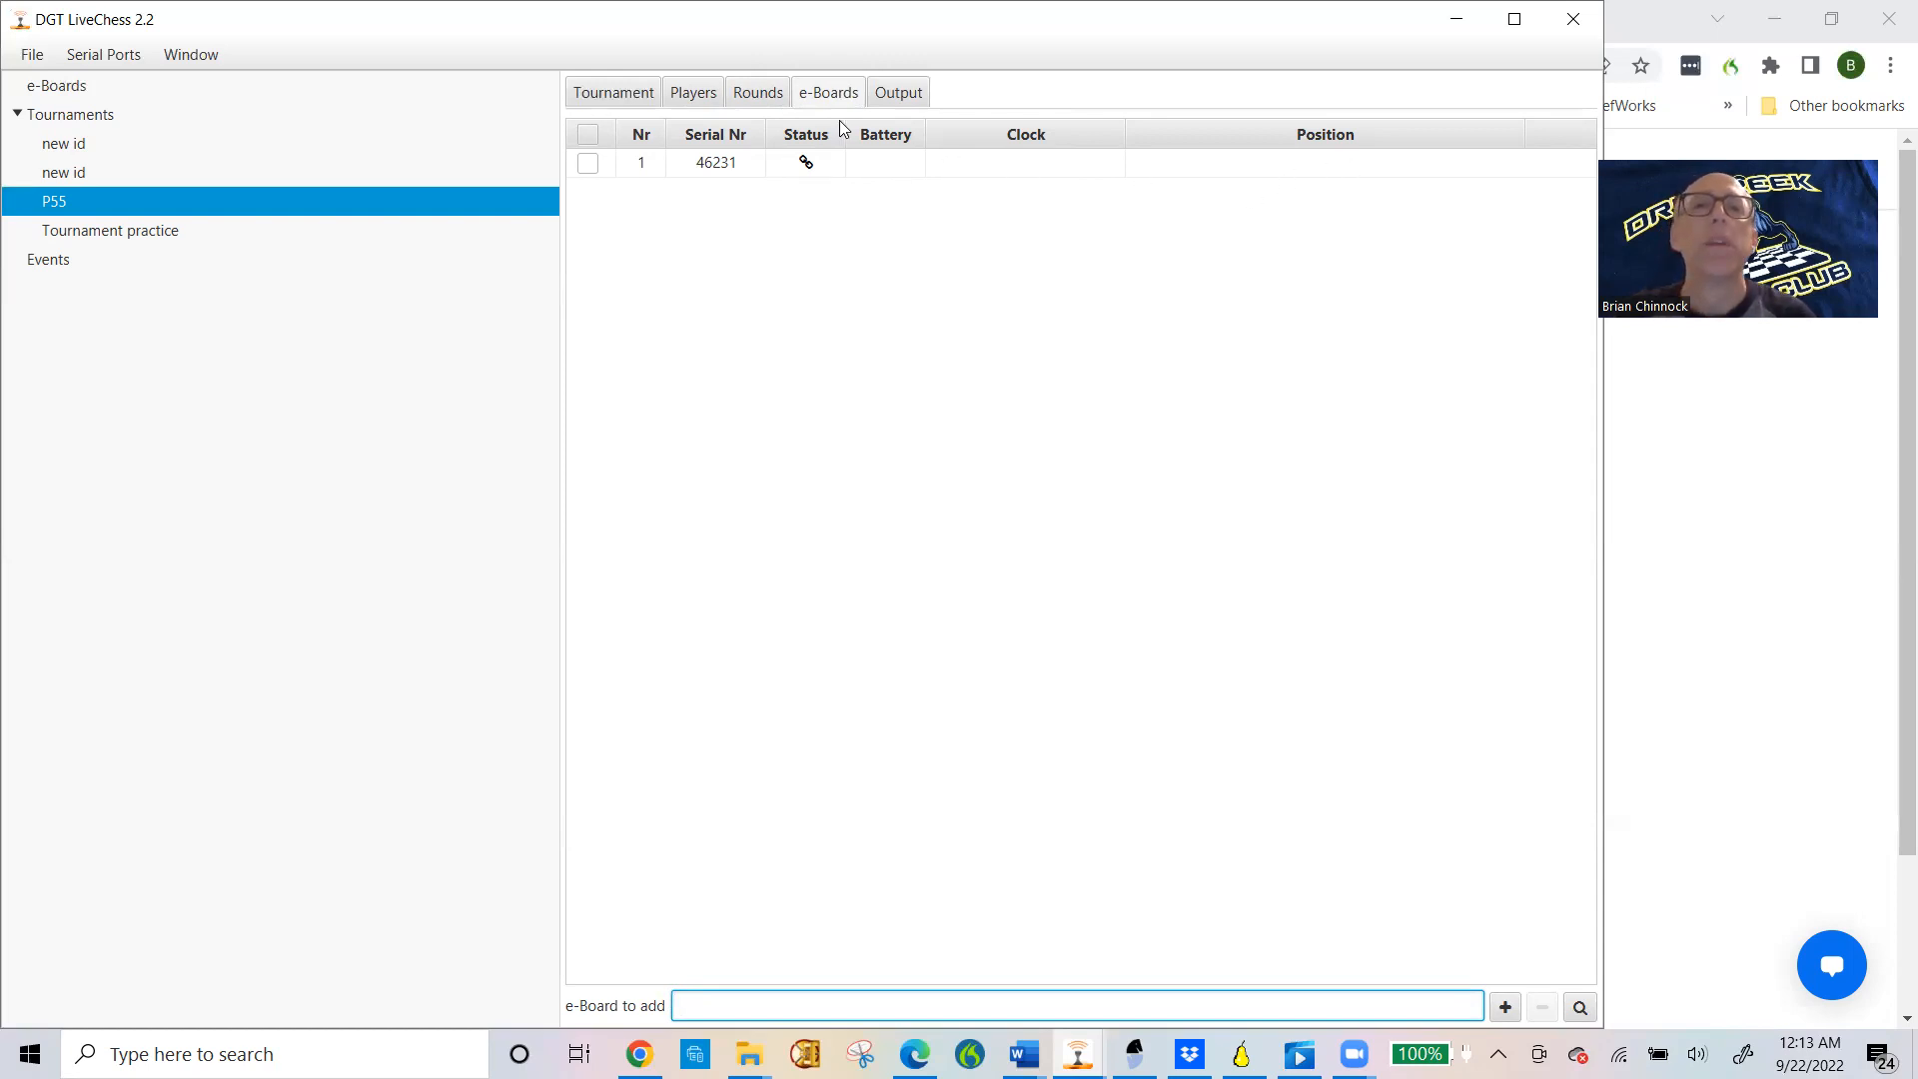
Step: Add a LiveChess Cloud export as an output of tournament P55
click(896, 100)
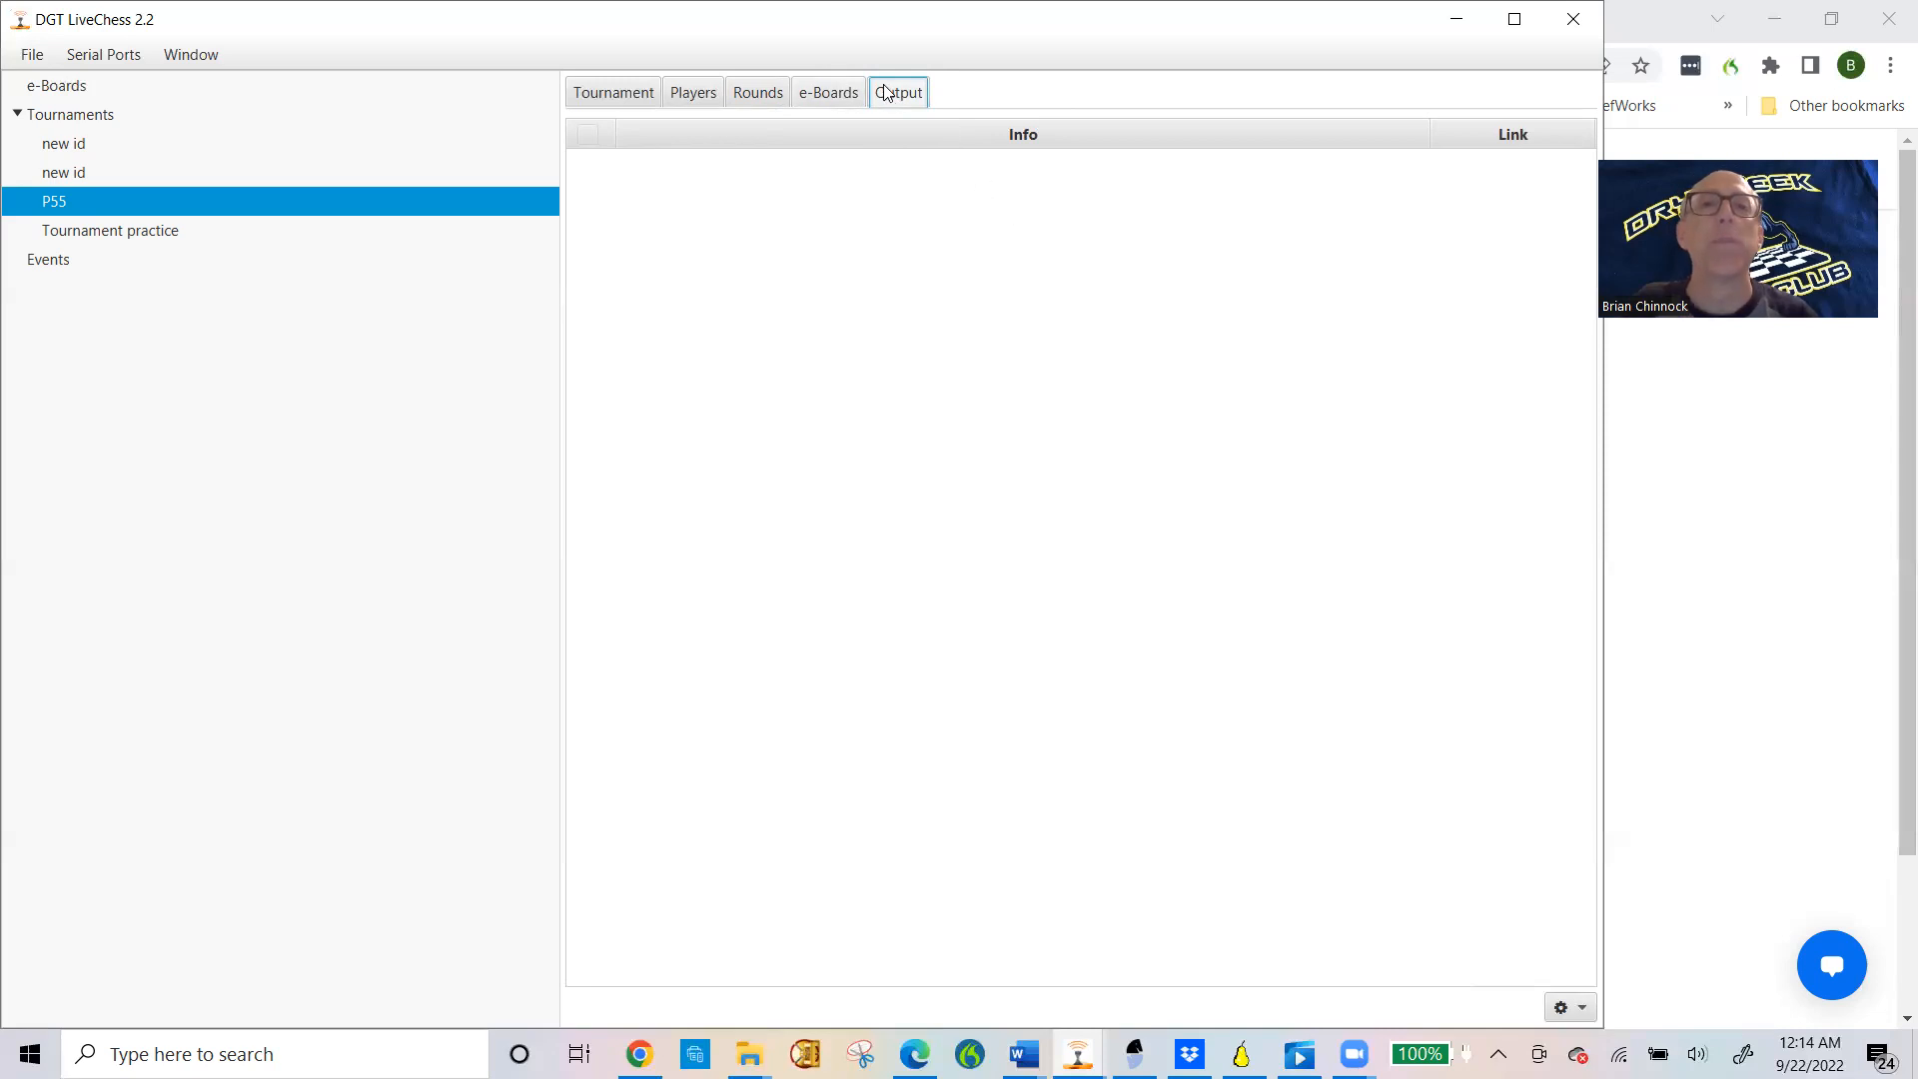
click(1587, 1010)
click(1642, 940)
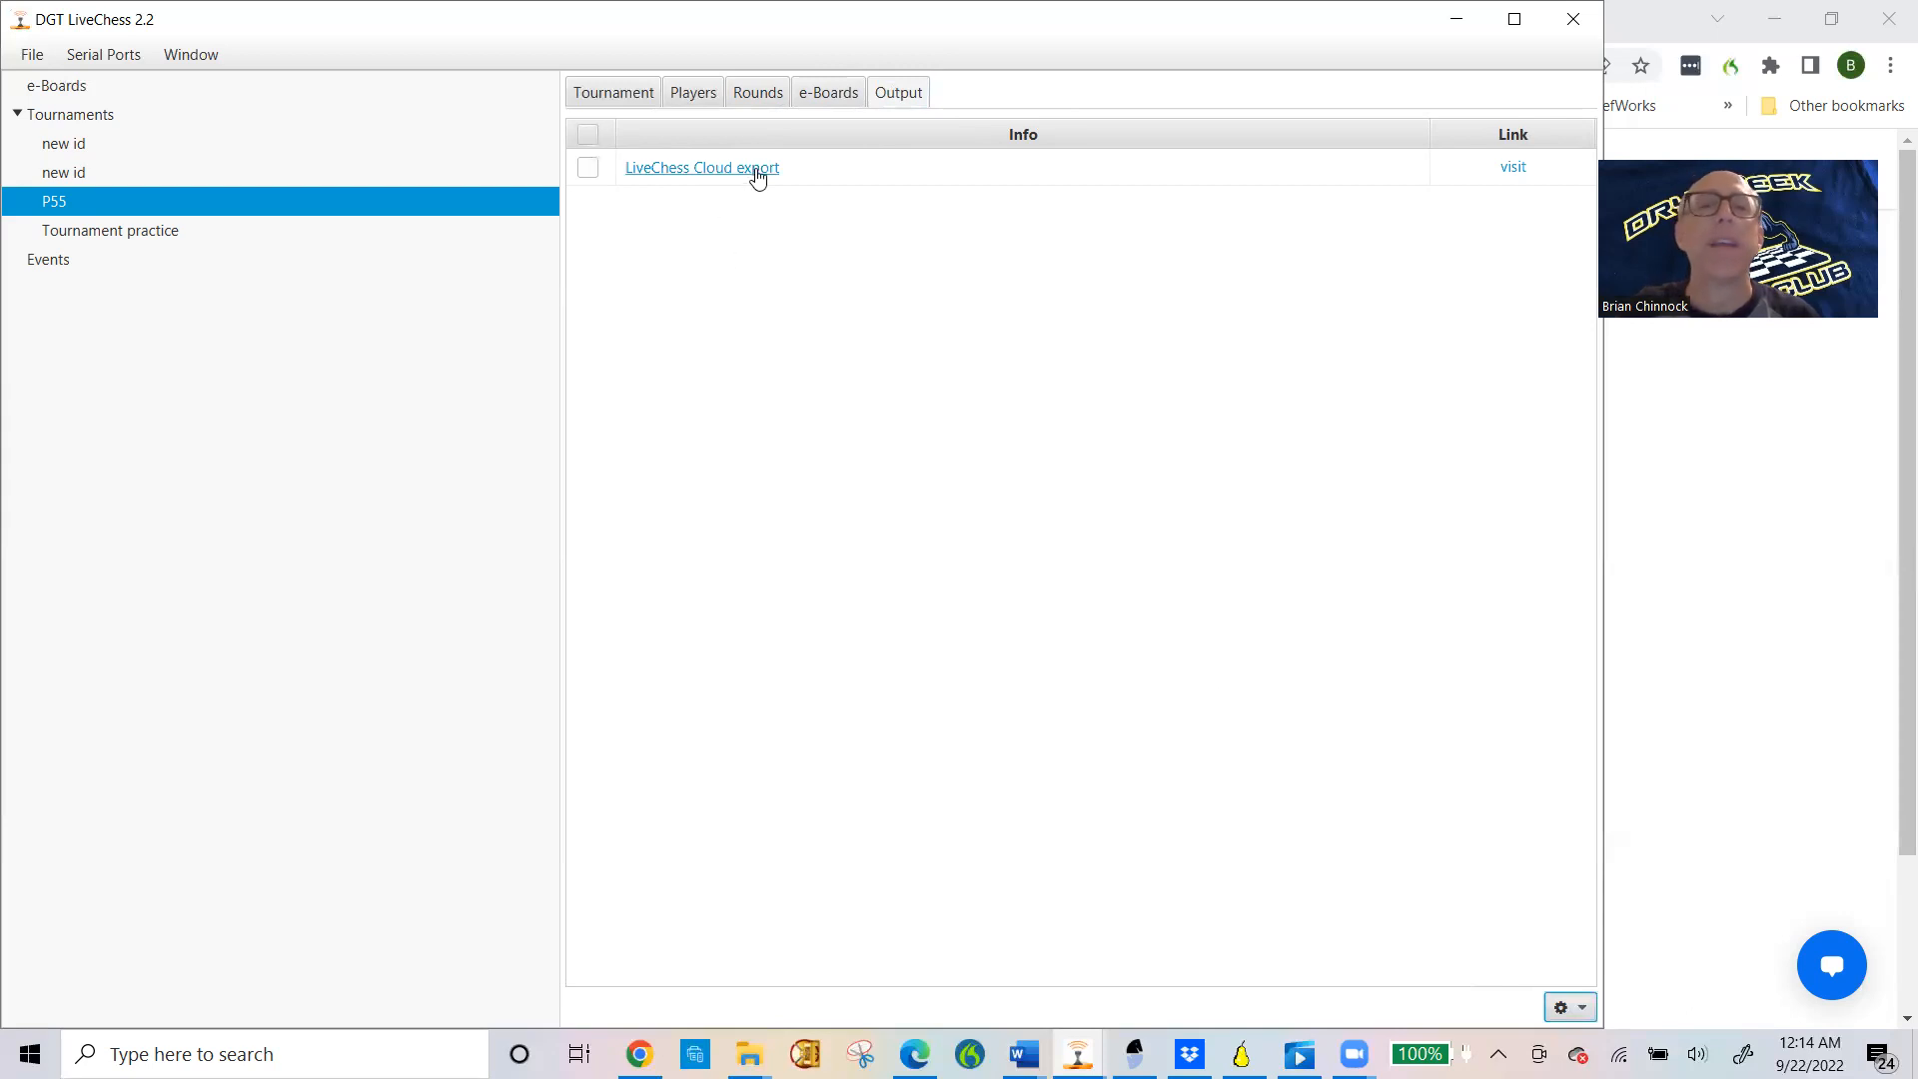
Step: Visit the cloud export's page in the browser, open the public P55 link and view the viewer's list of round pairings
click(1513, 170)
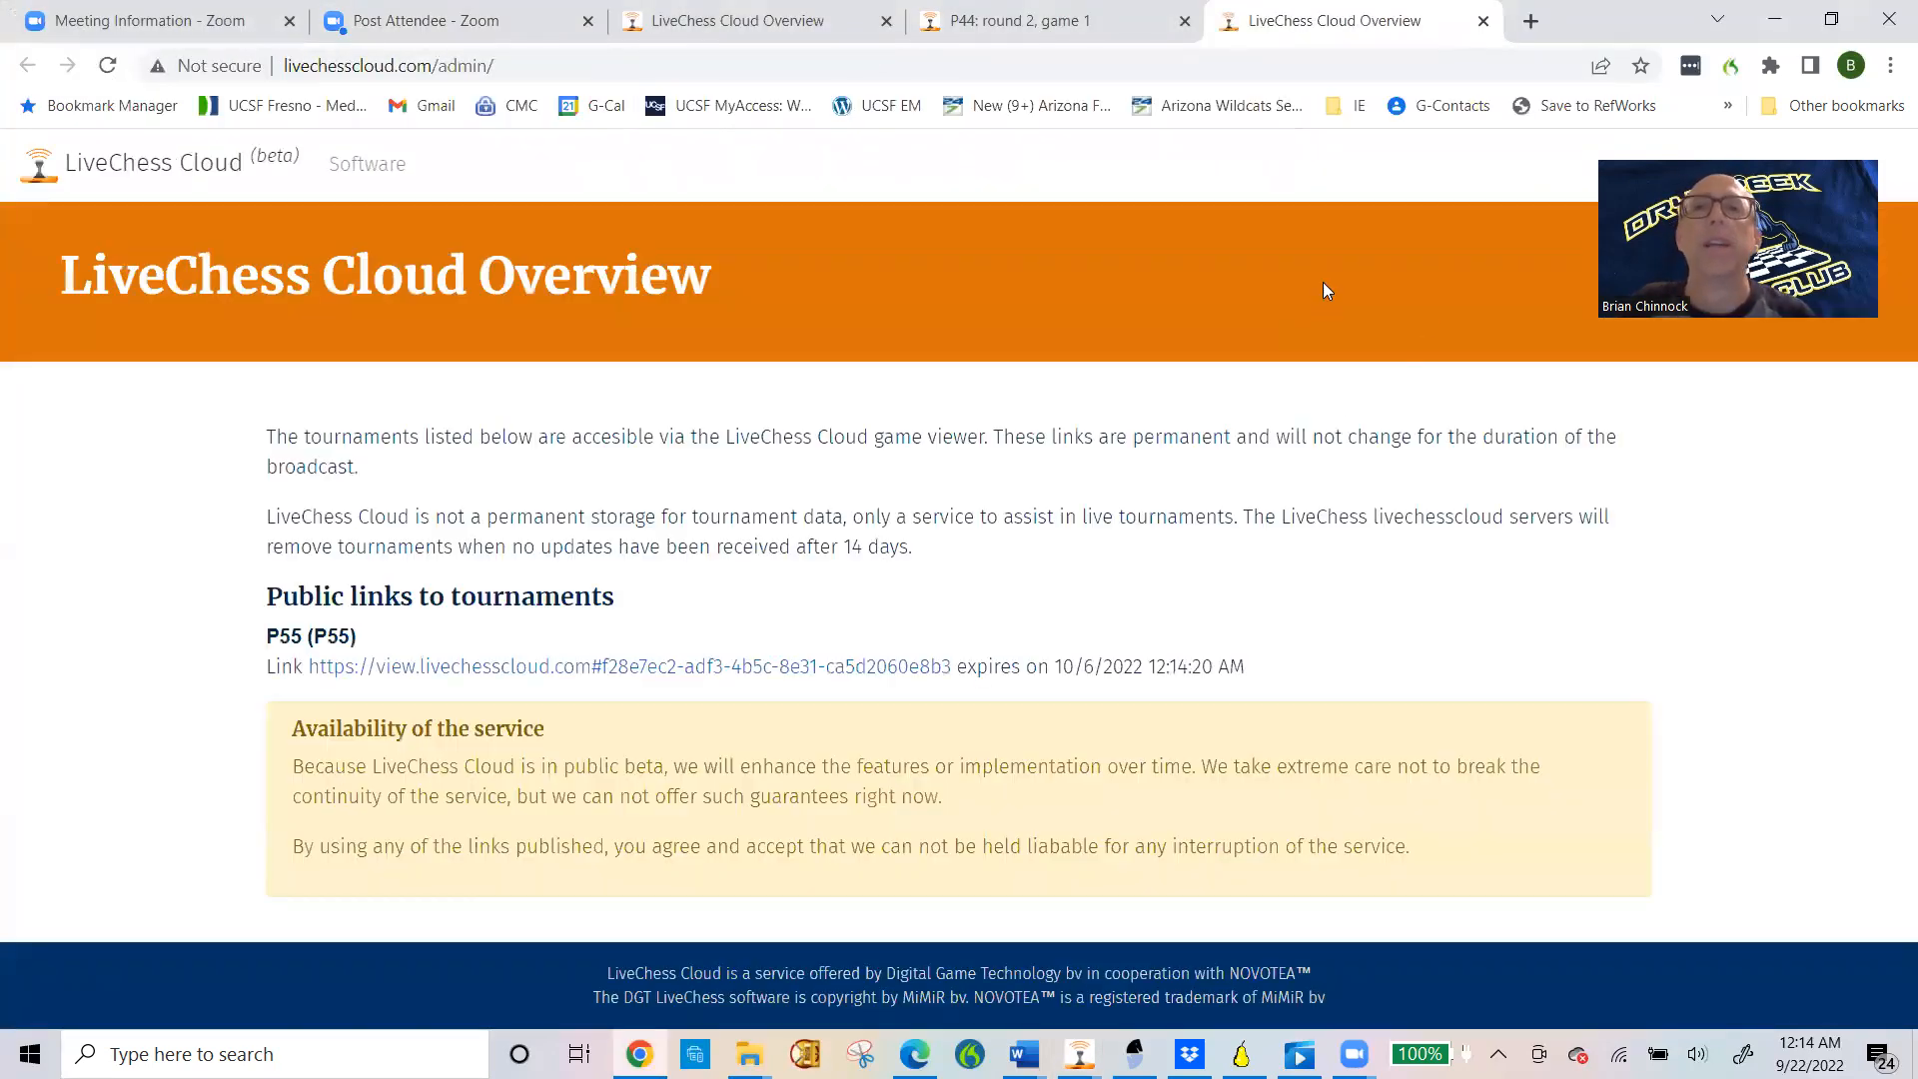
click(619, 667)
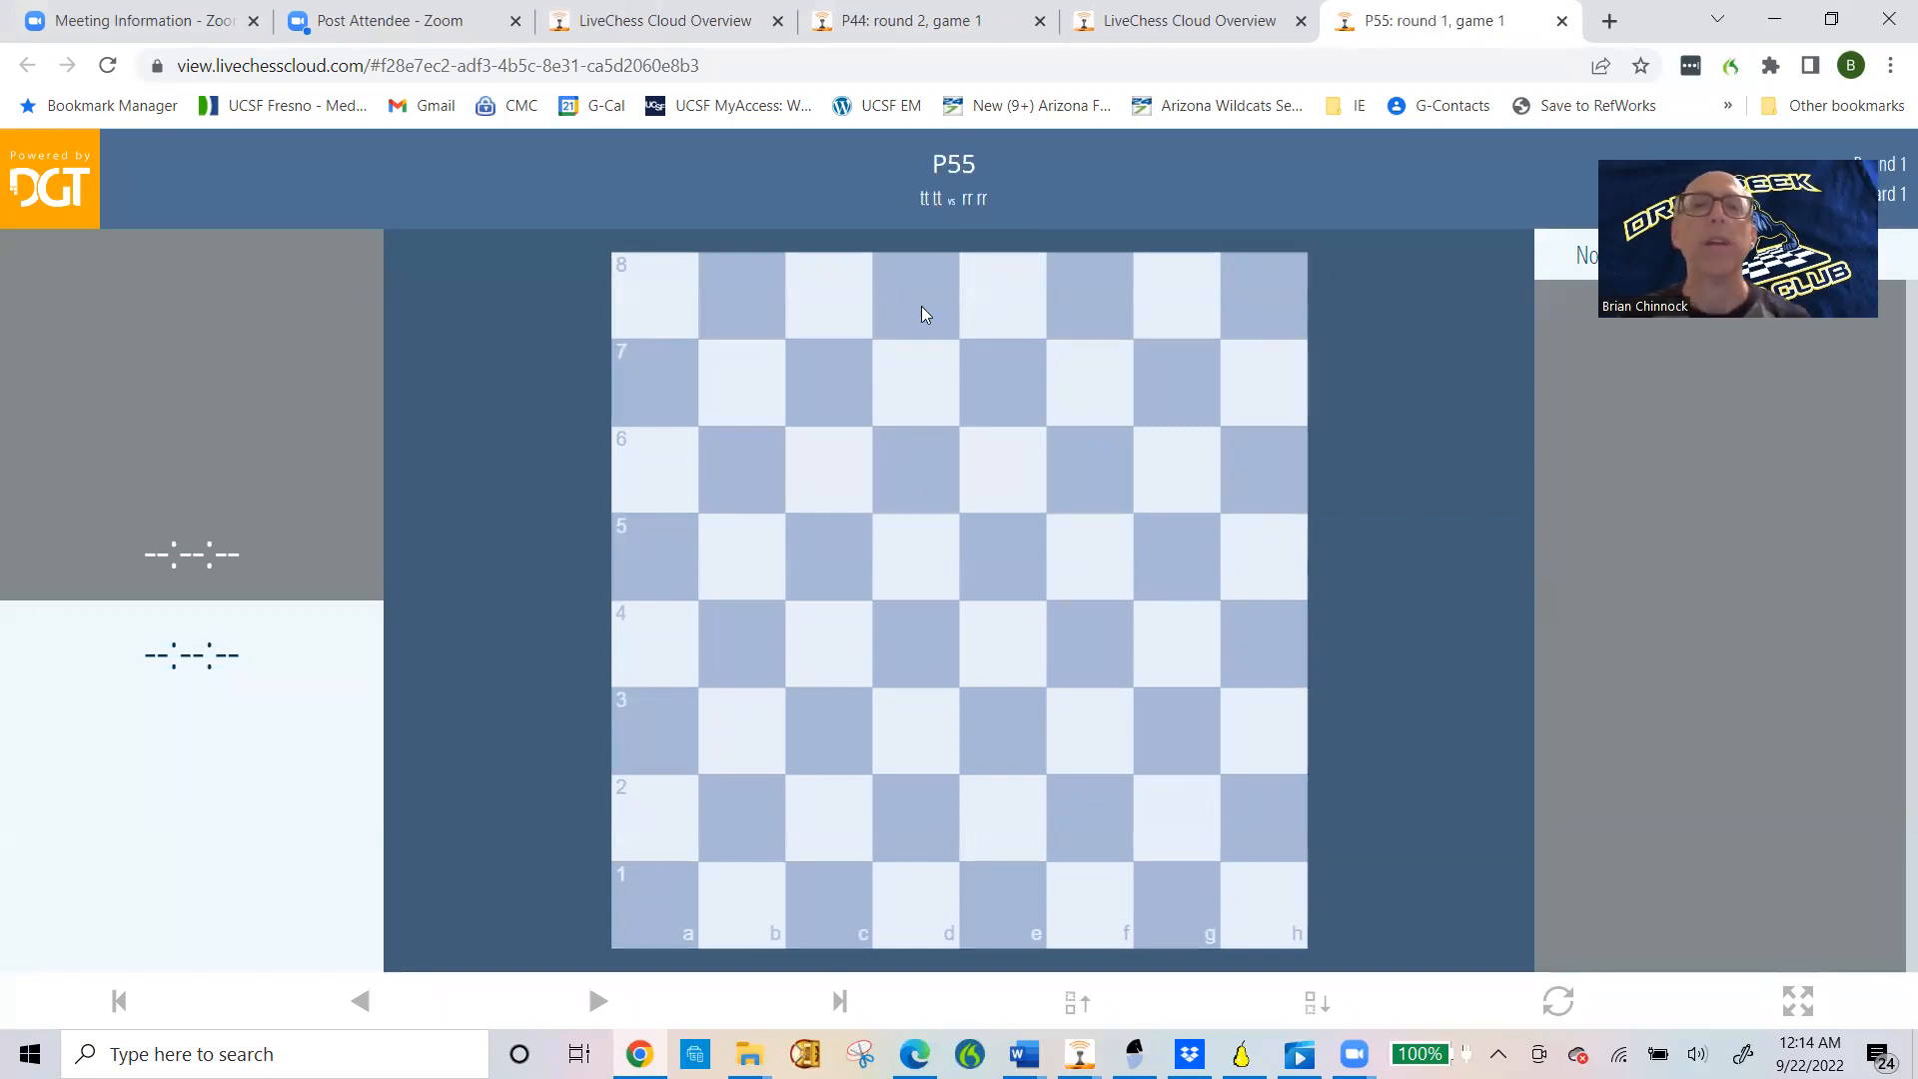
click(942, 167)
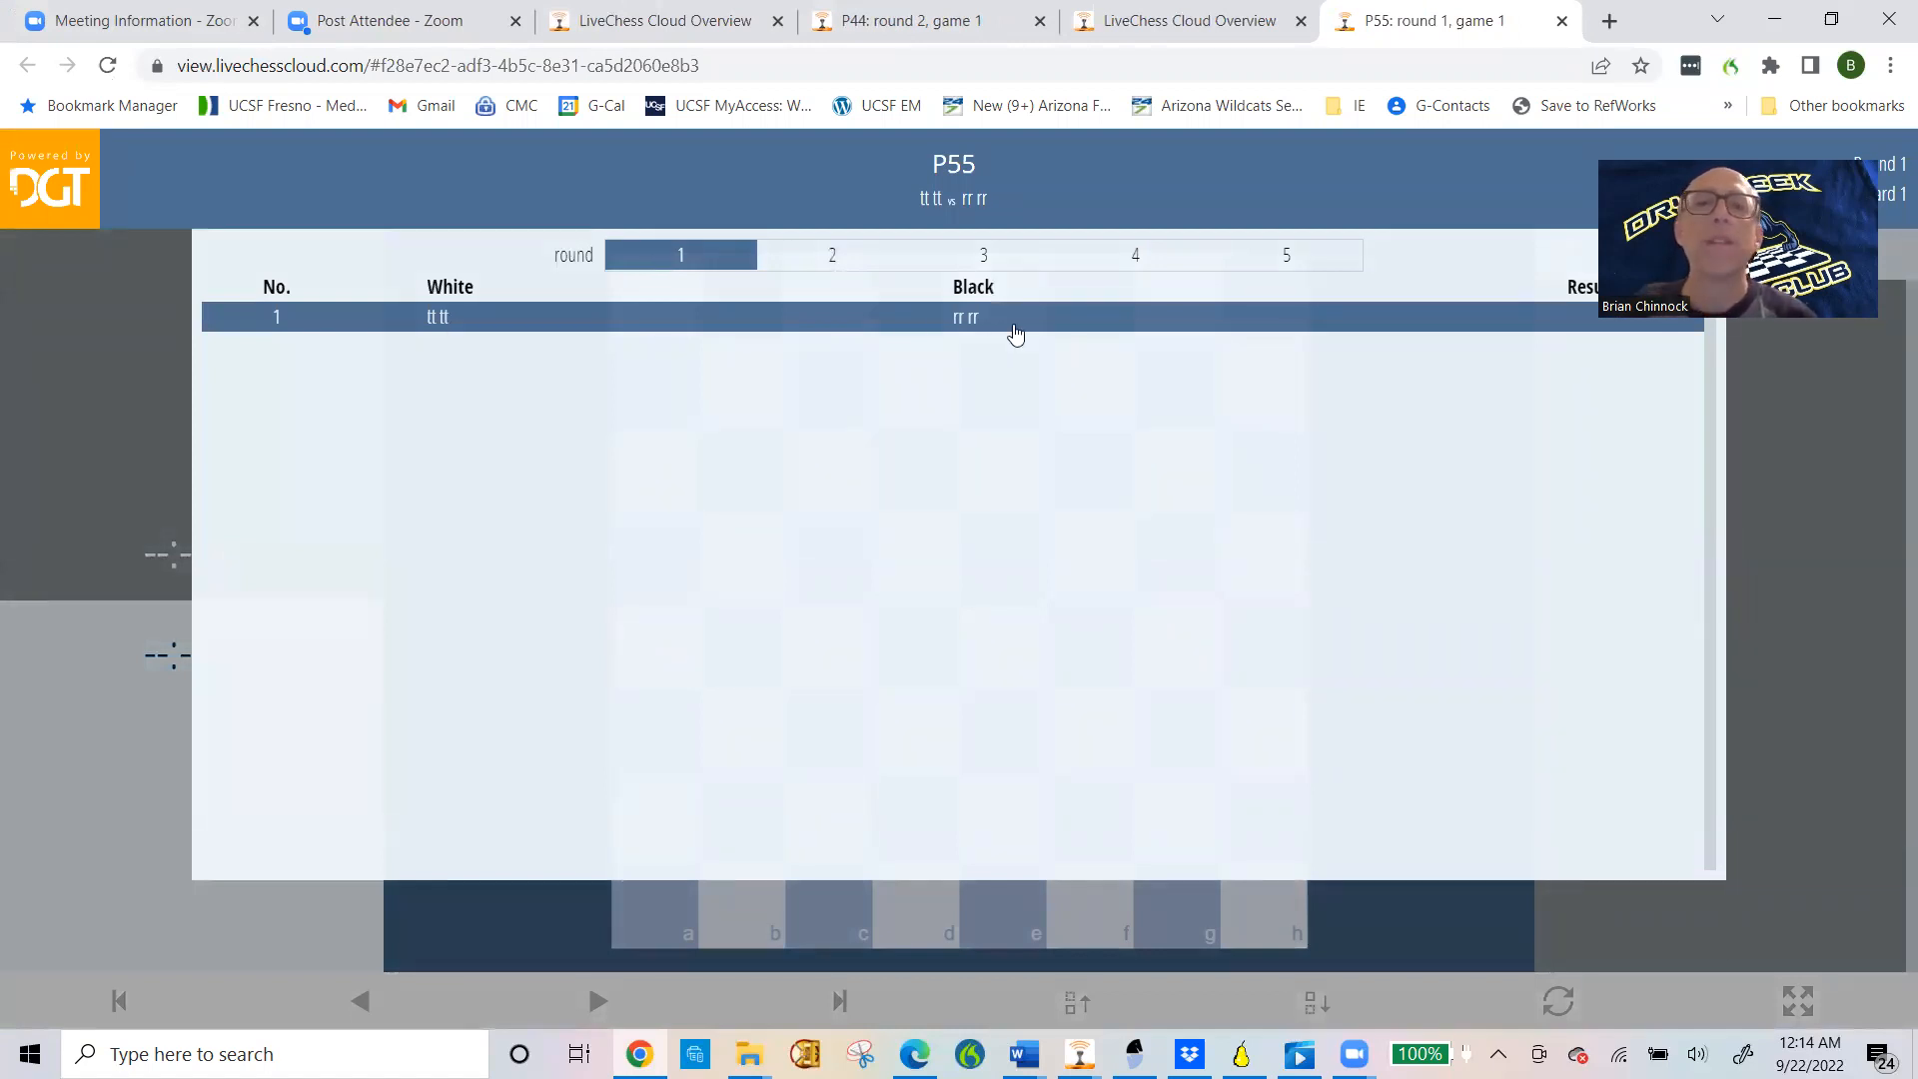
click(956, 181)
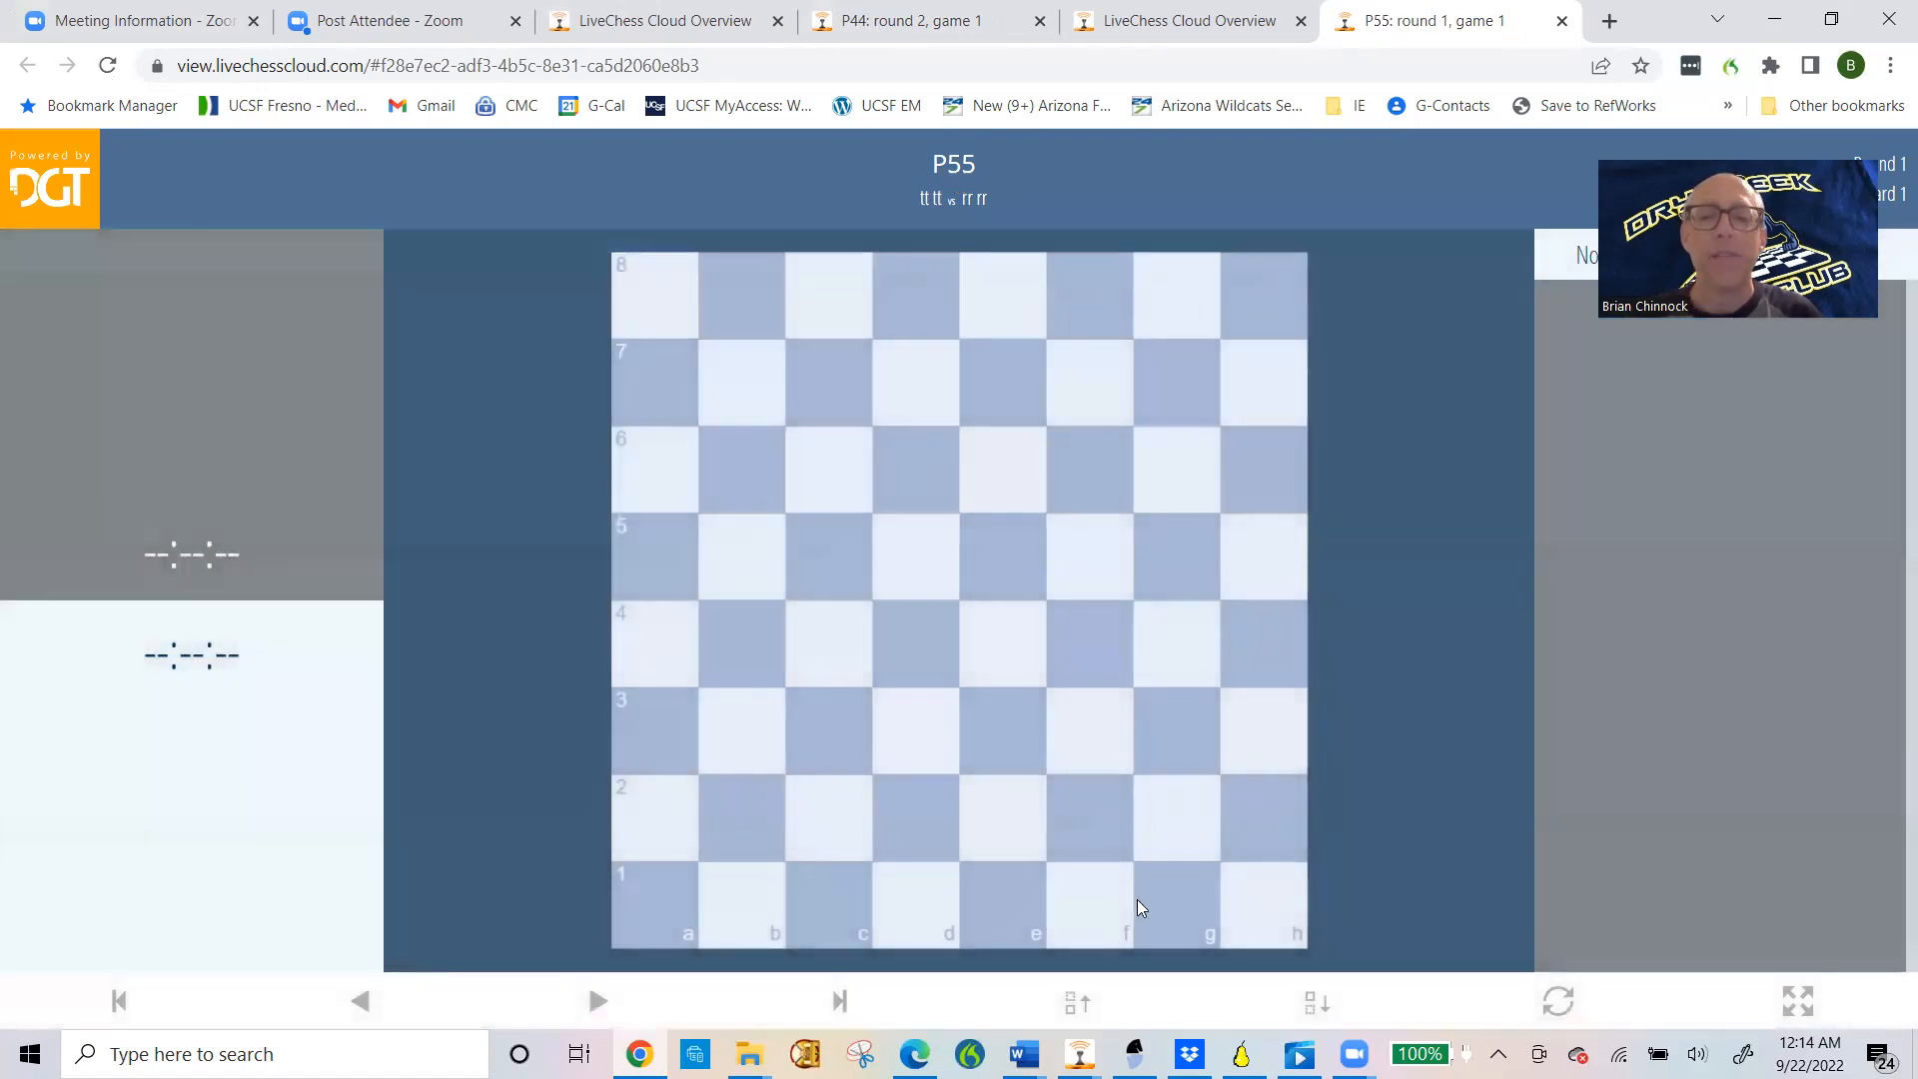
Step: Switch to DGT LiveChess and start recording the round 1 pairing "tt, tt" against "rr, rr" in tournament P55
click(1077, 1054)
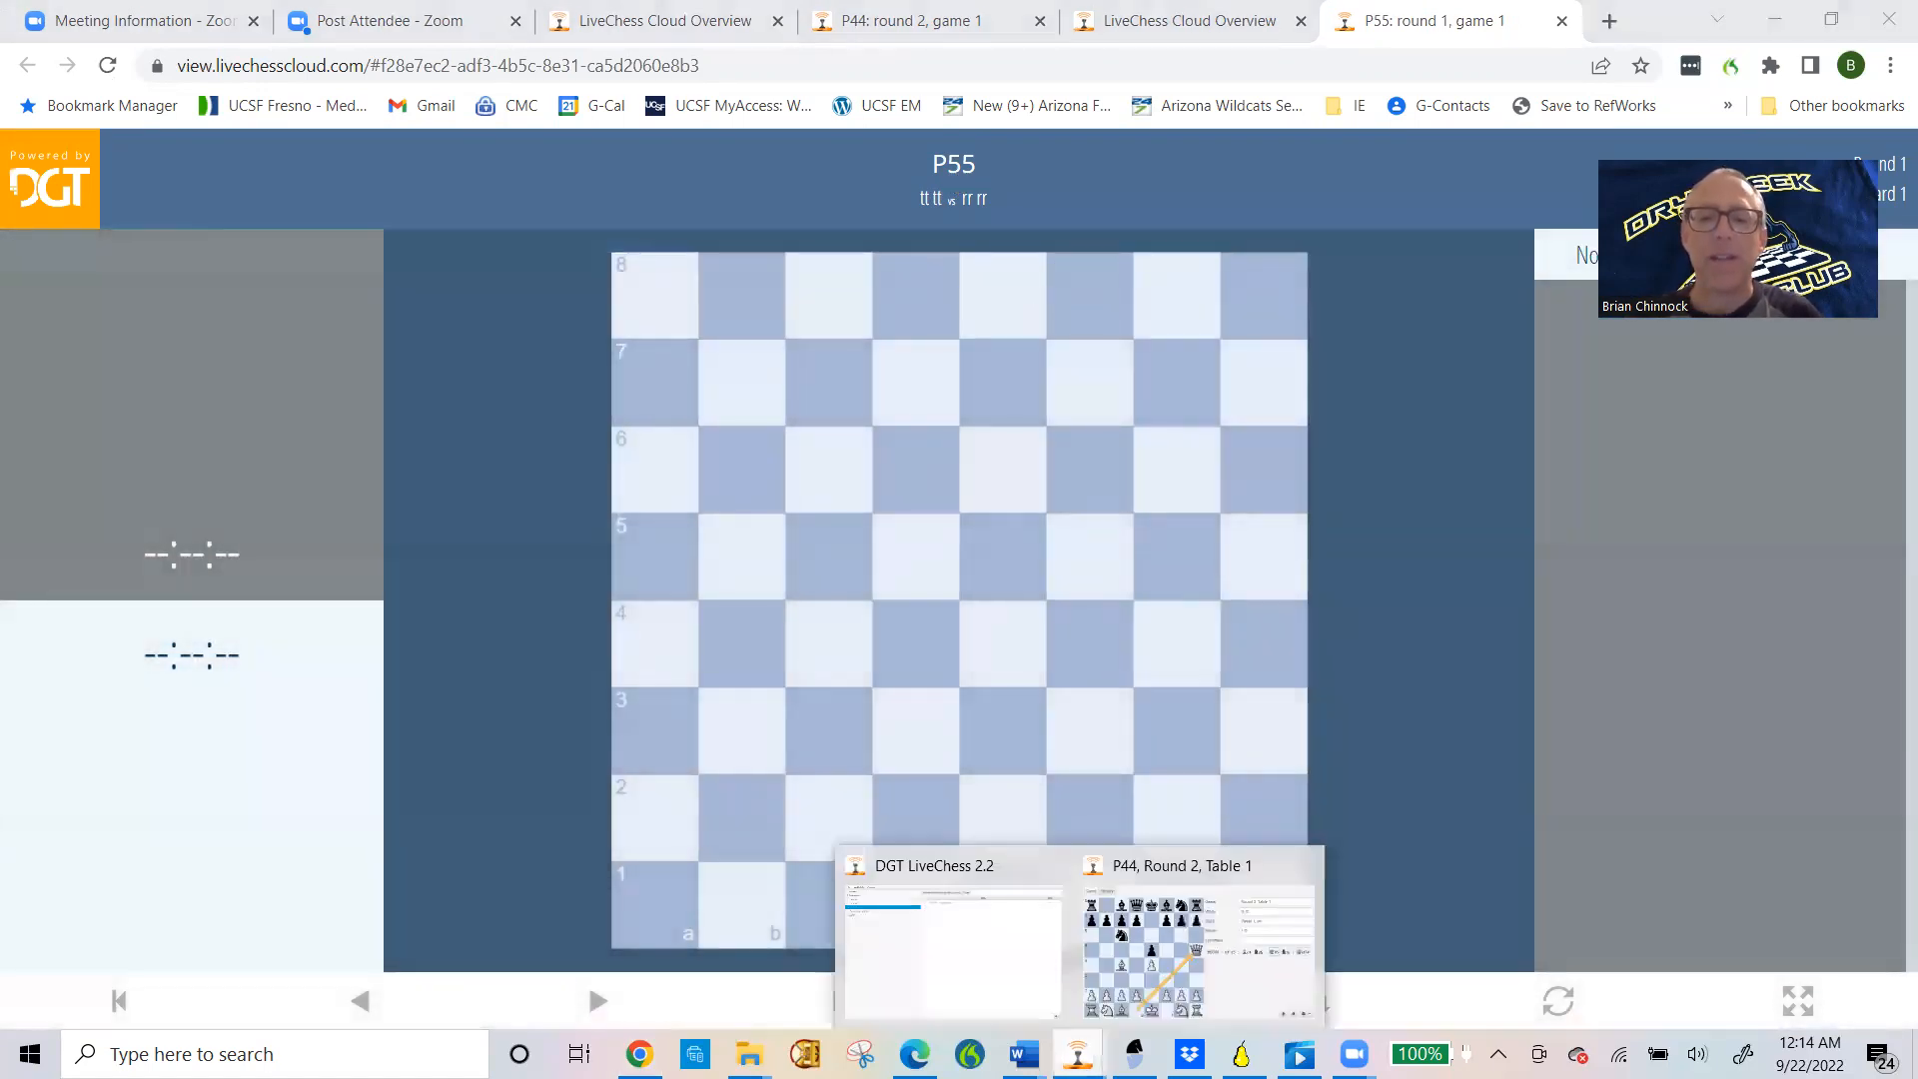
click(1024, 951)
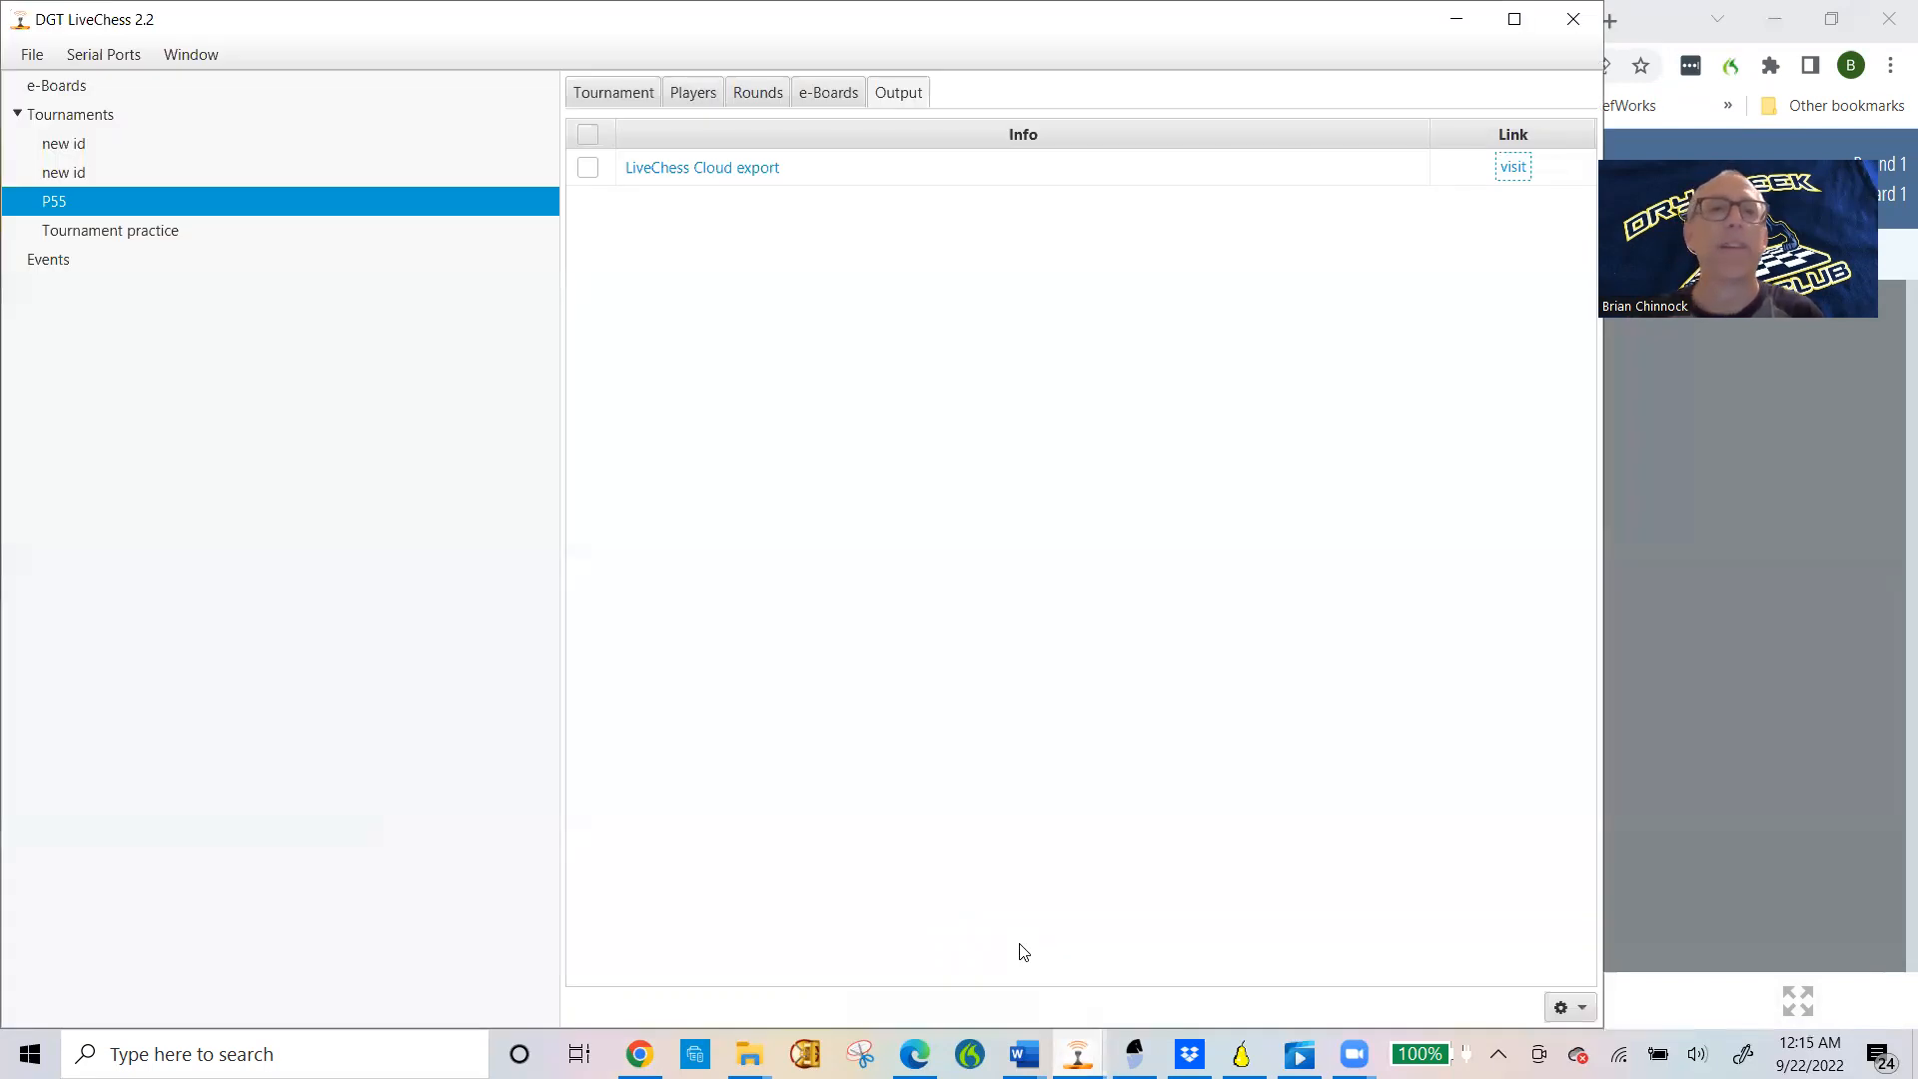
click(742, 93)
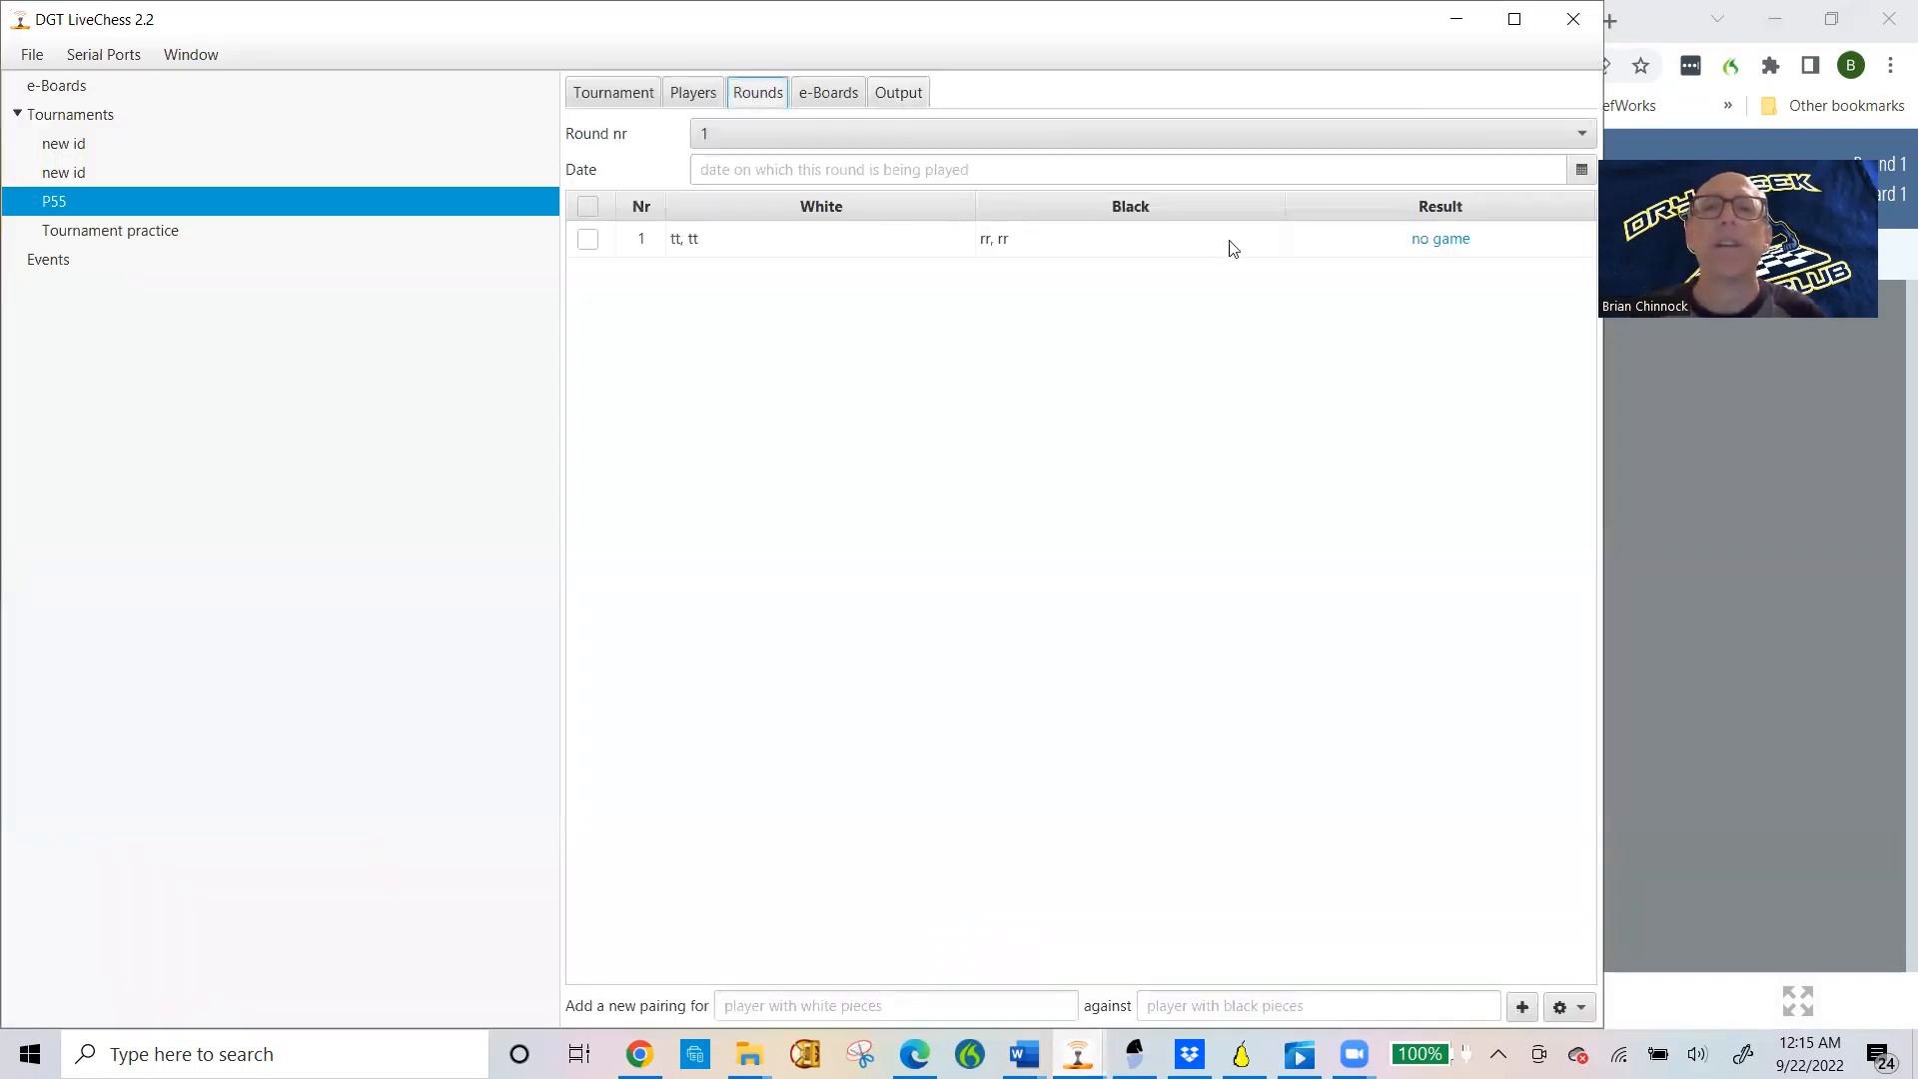
click(1316, 246)
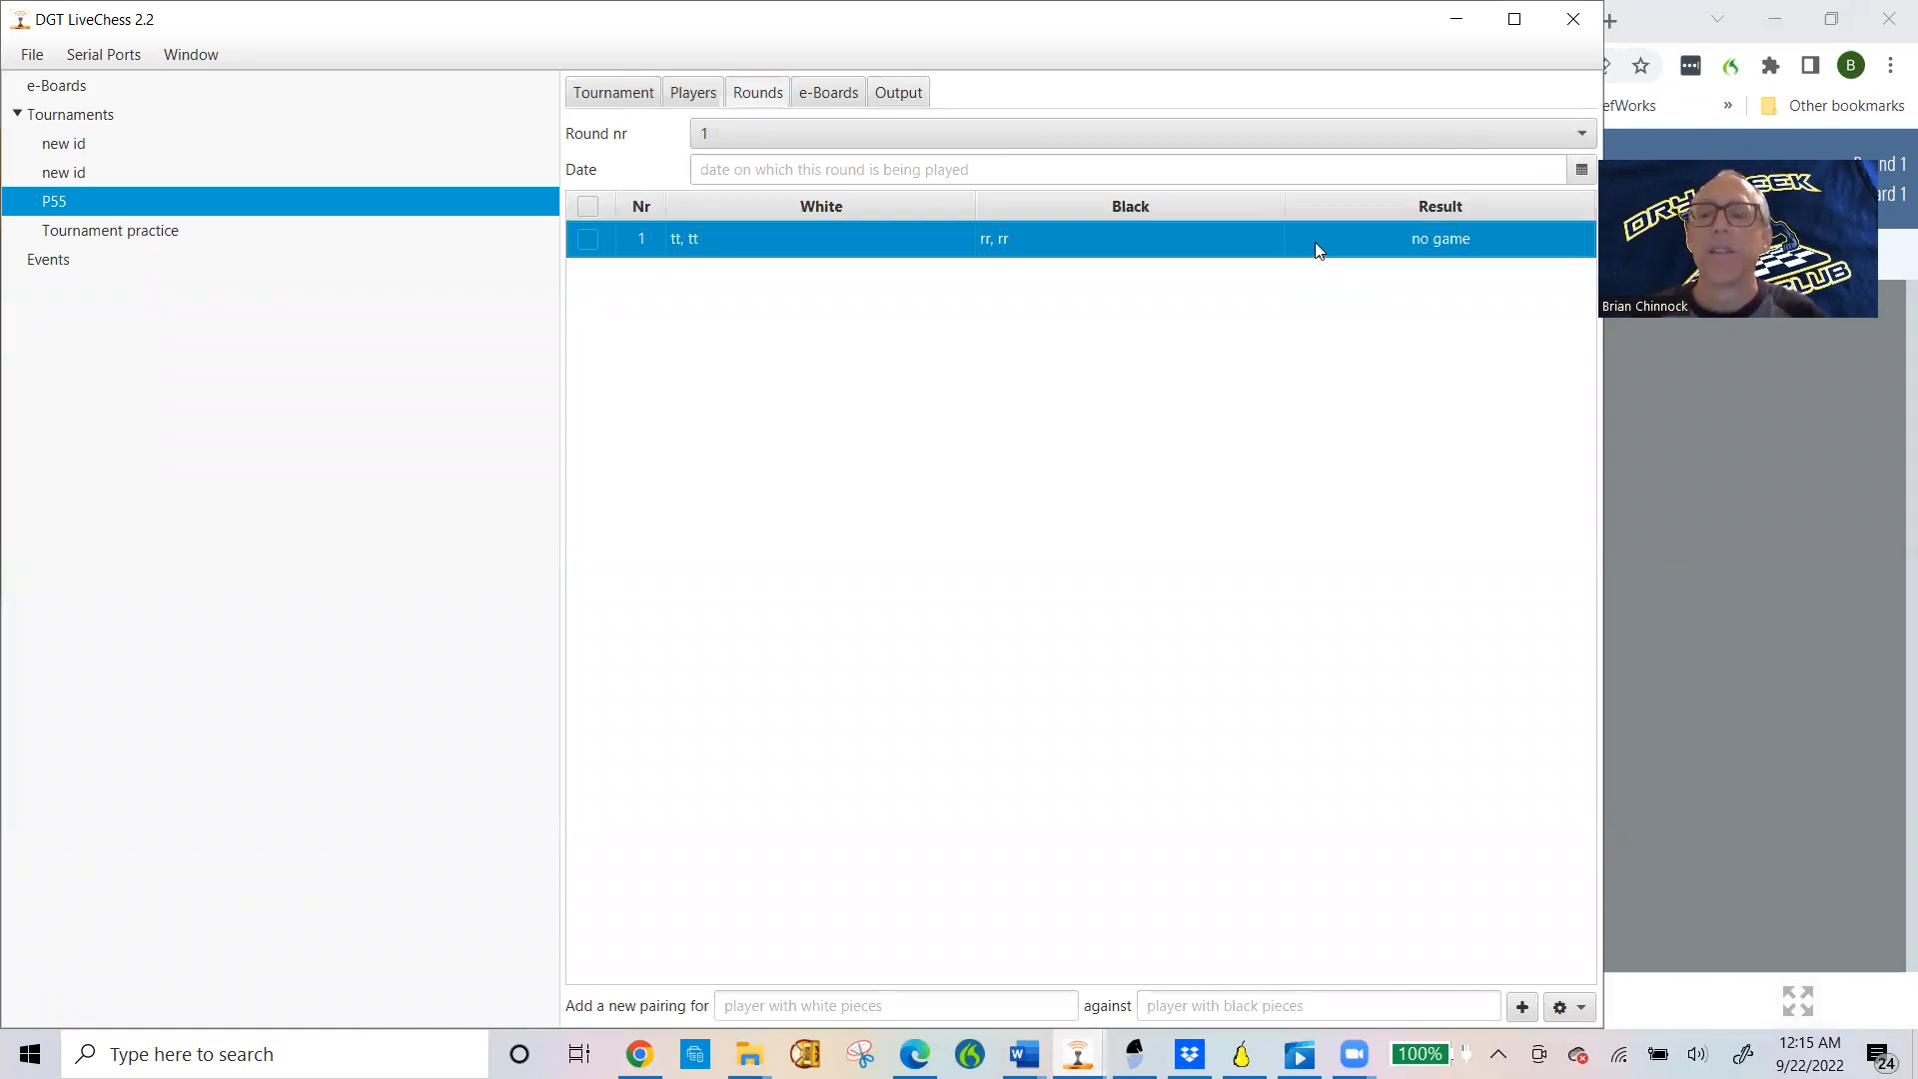
click(1573, 1007)
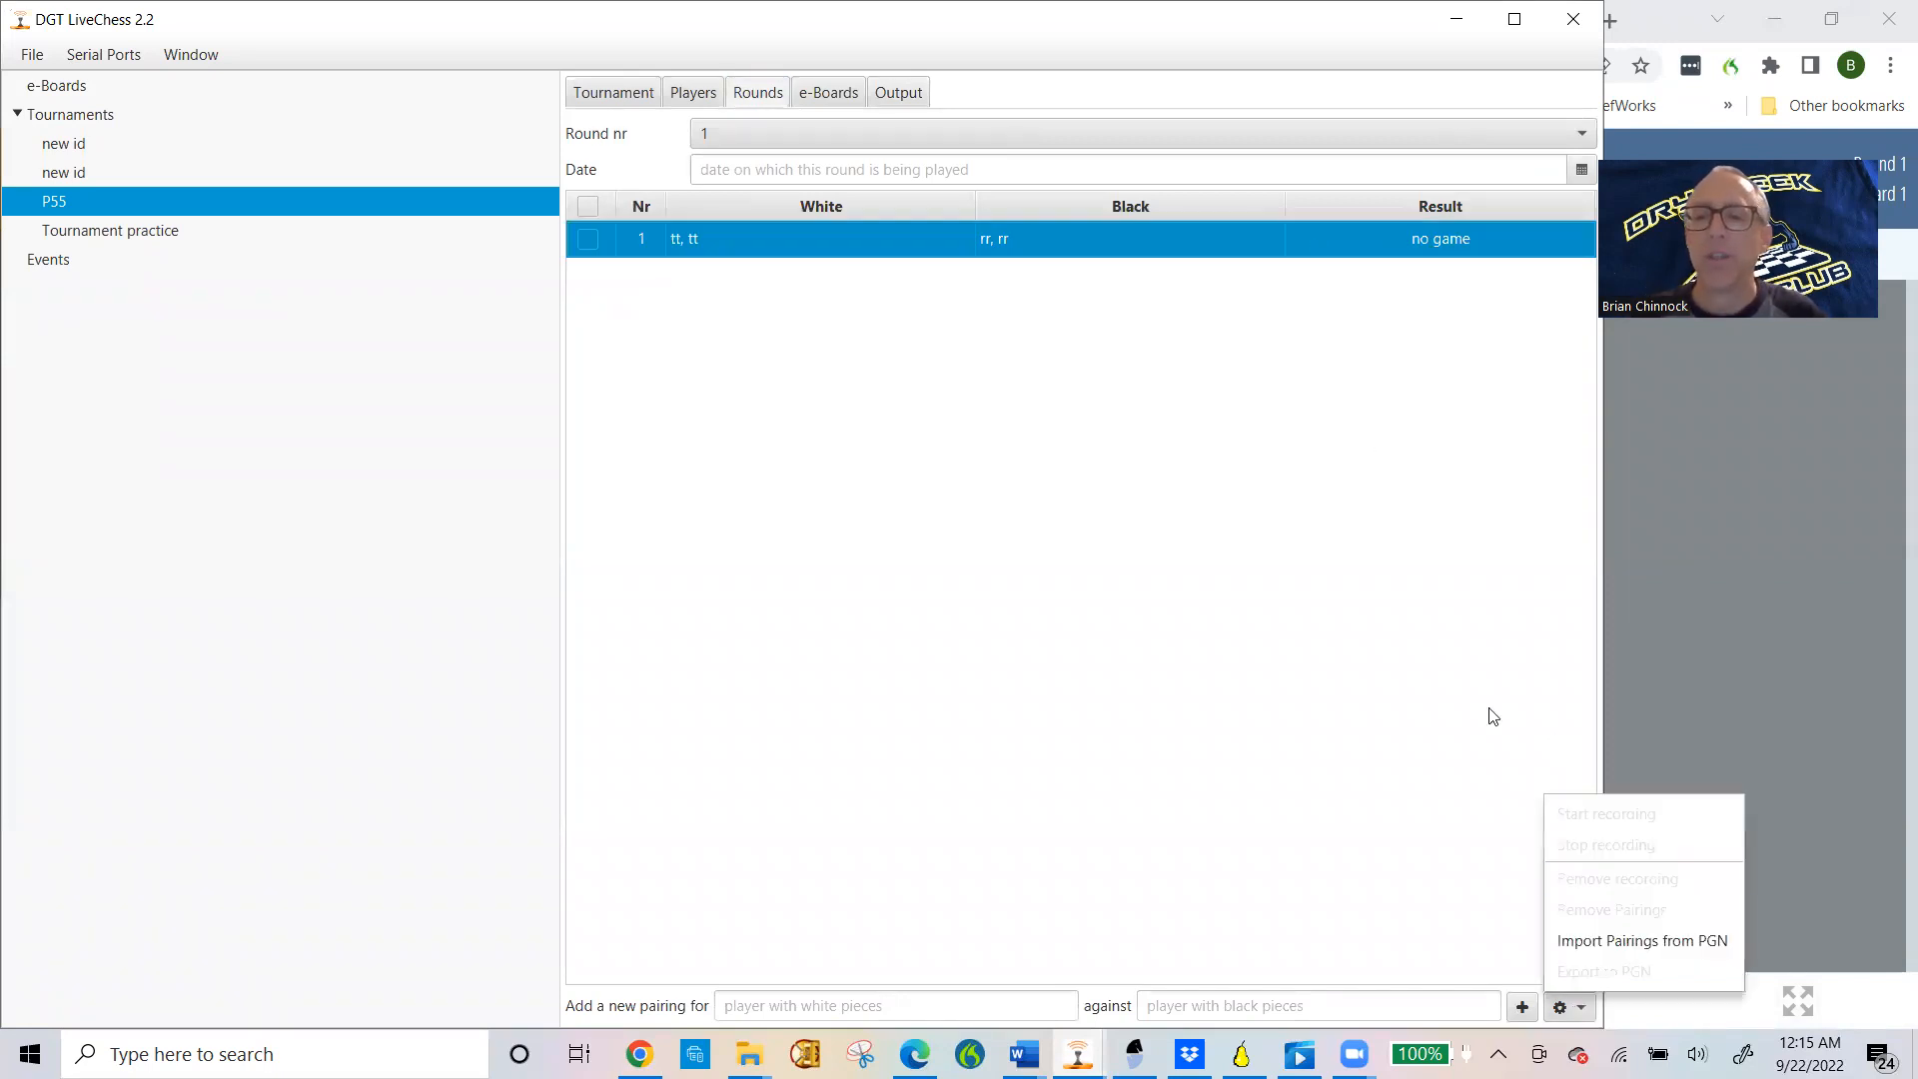
click(588, 240)
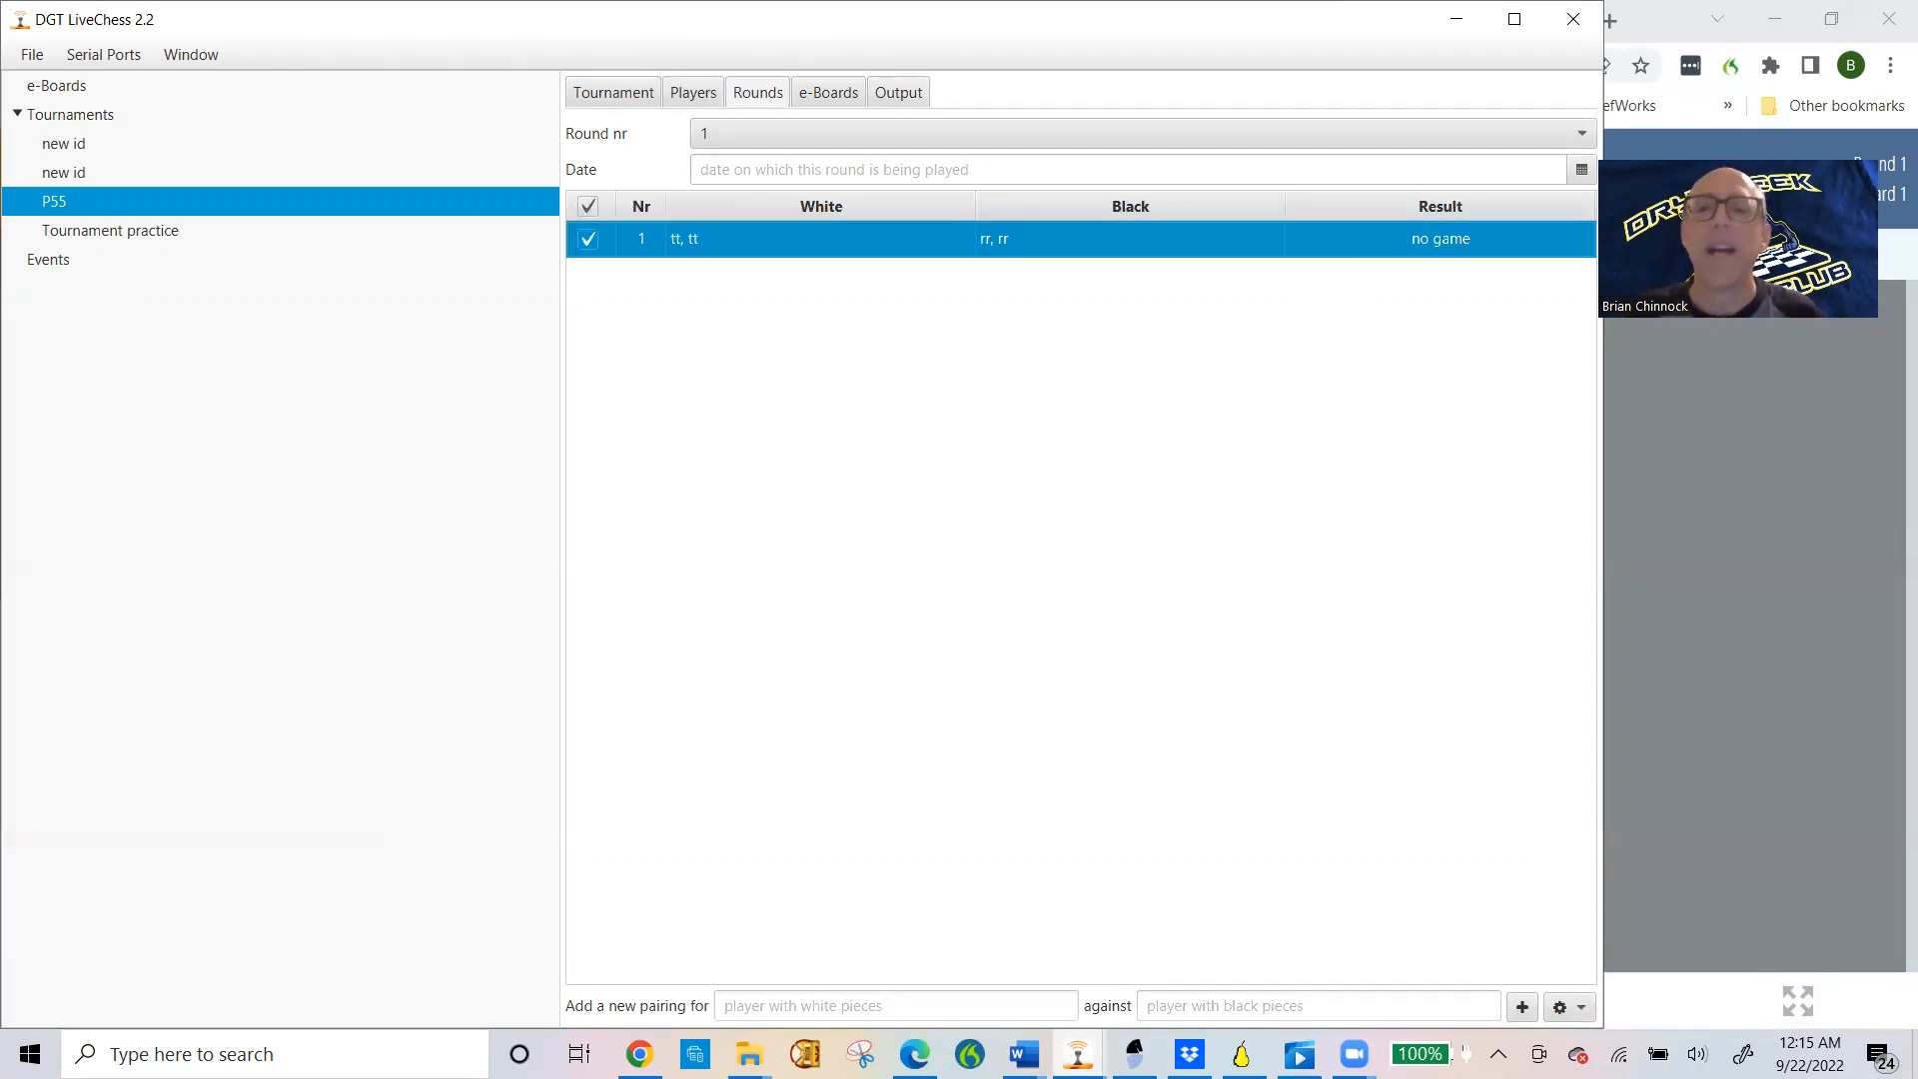
click(1561, 1008)
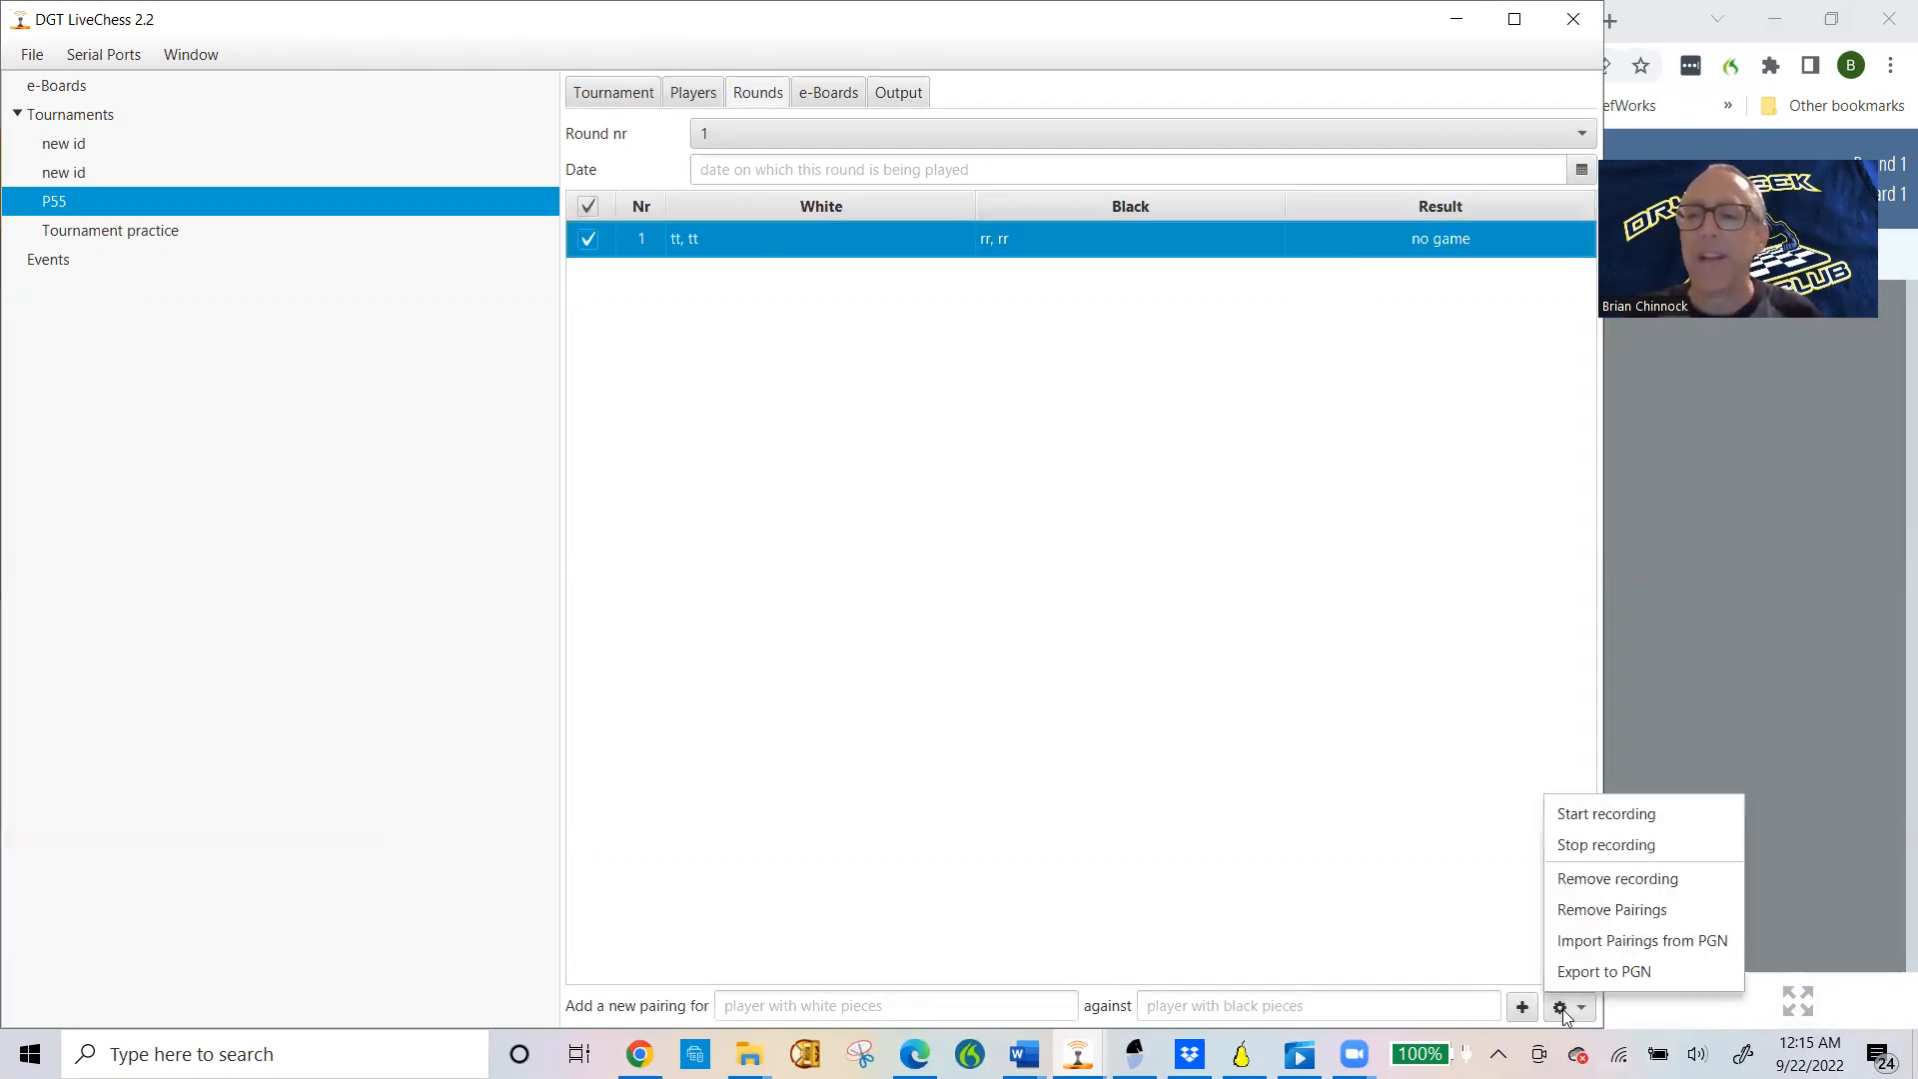
click(1564, 817)
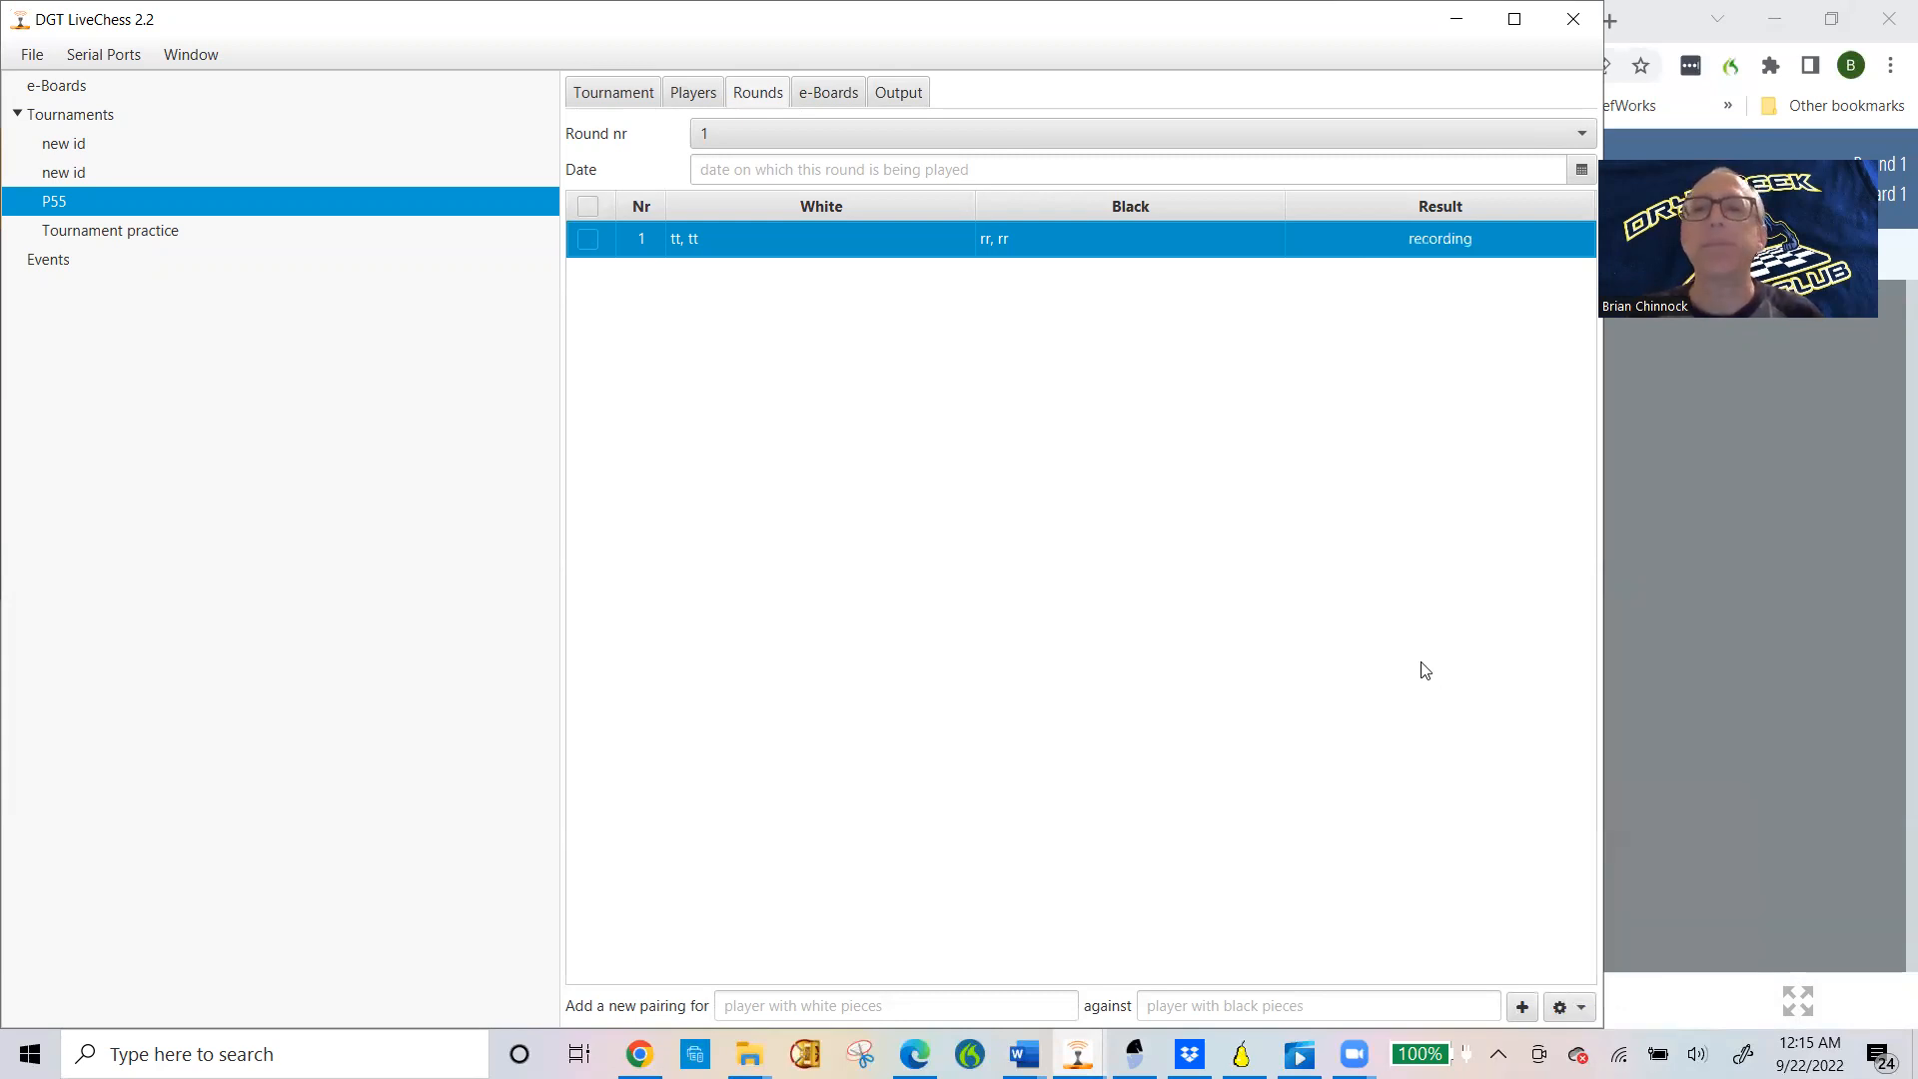
Step: View the live position of e-Board 46231 and check the recording status of the round 1 pairing
click(823, 93)
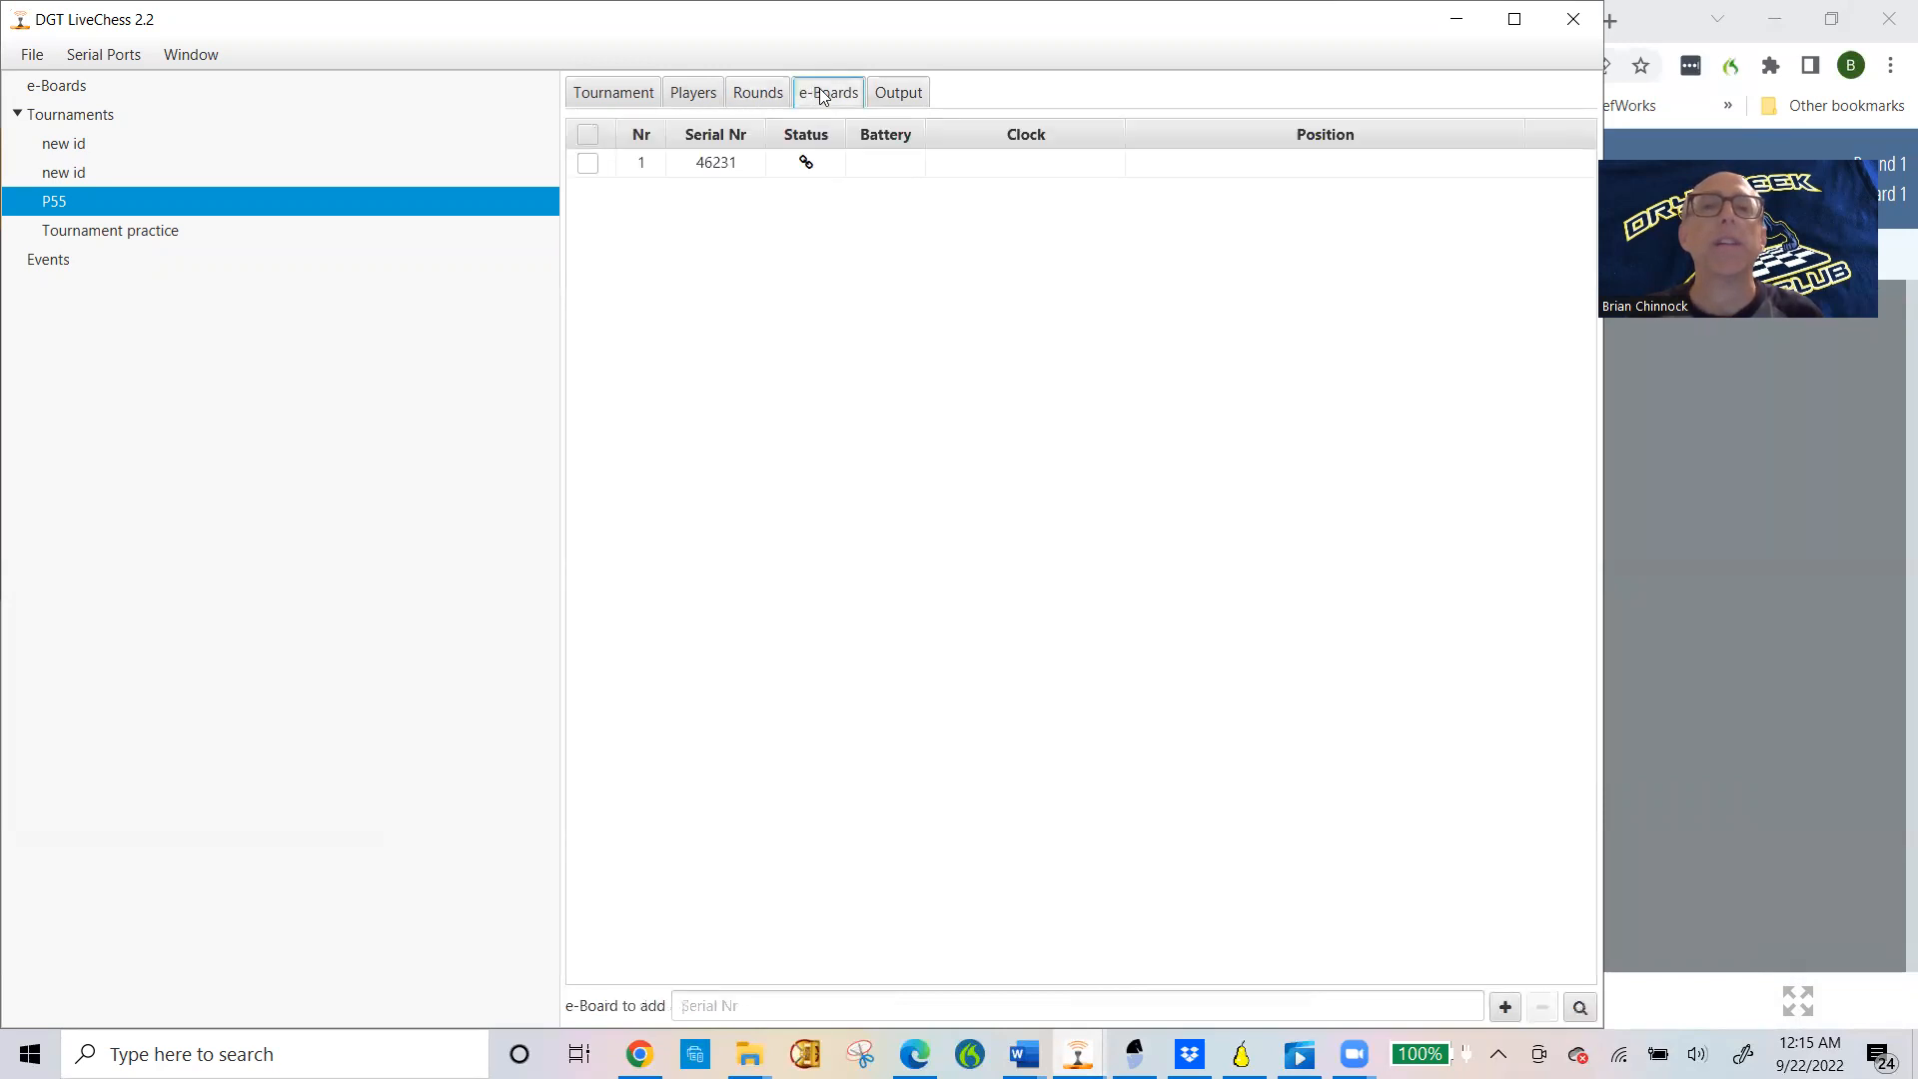
click(1341, 166)
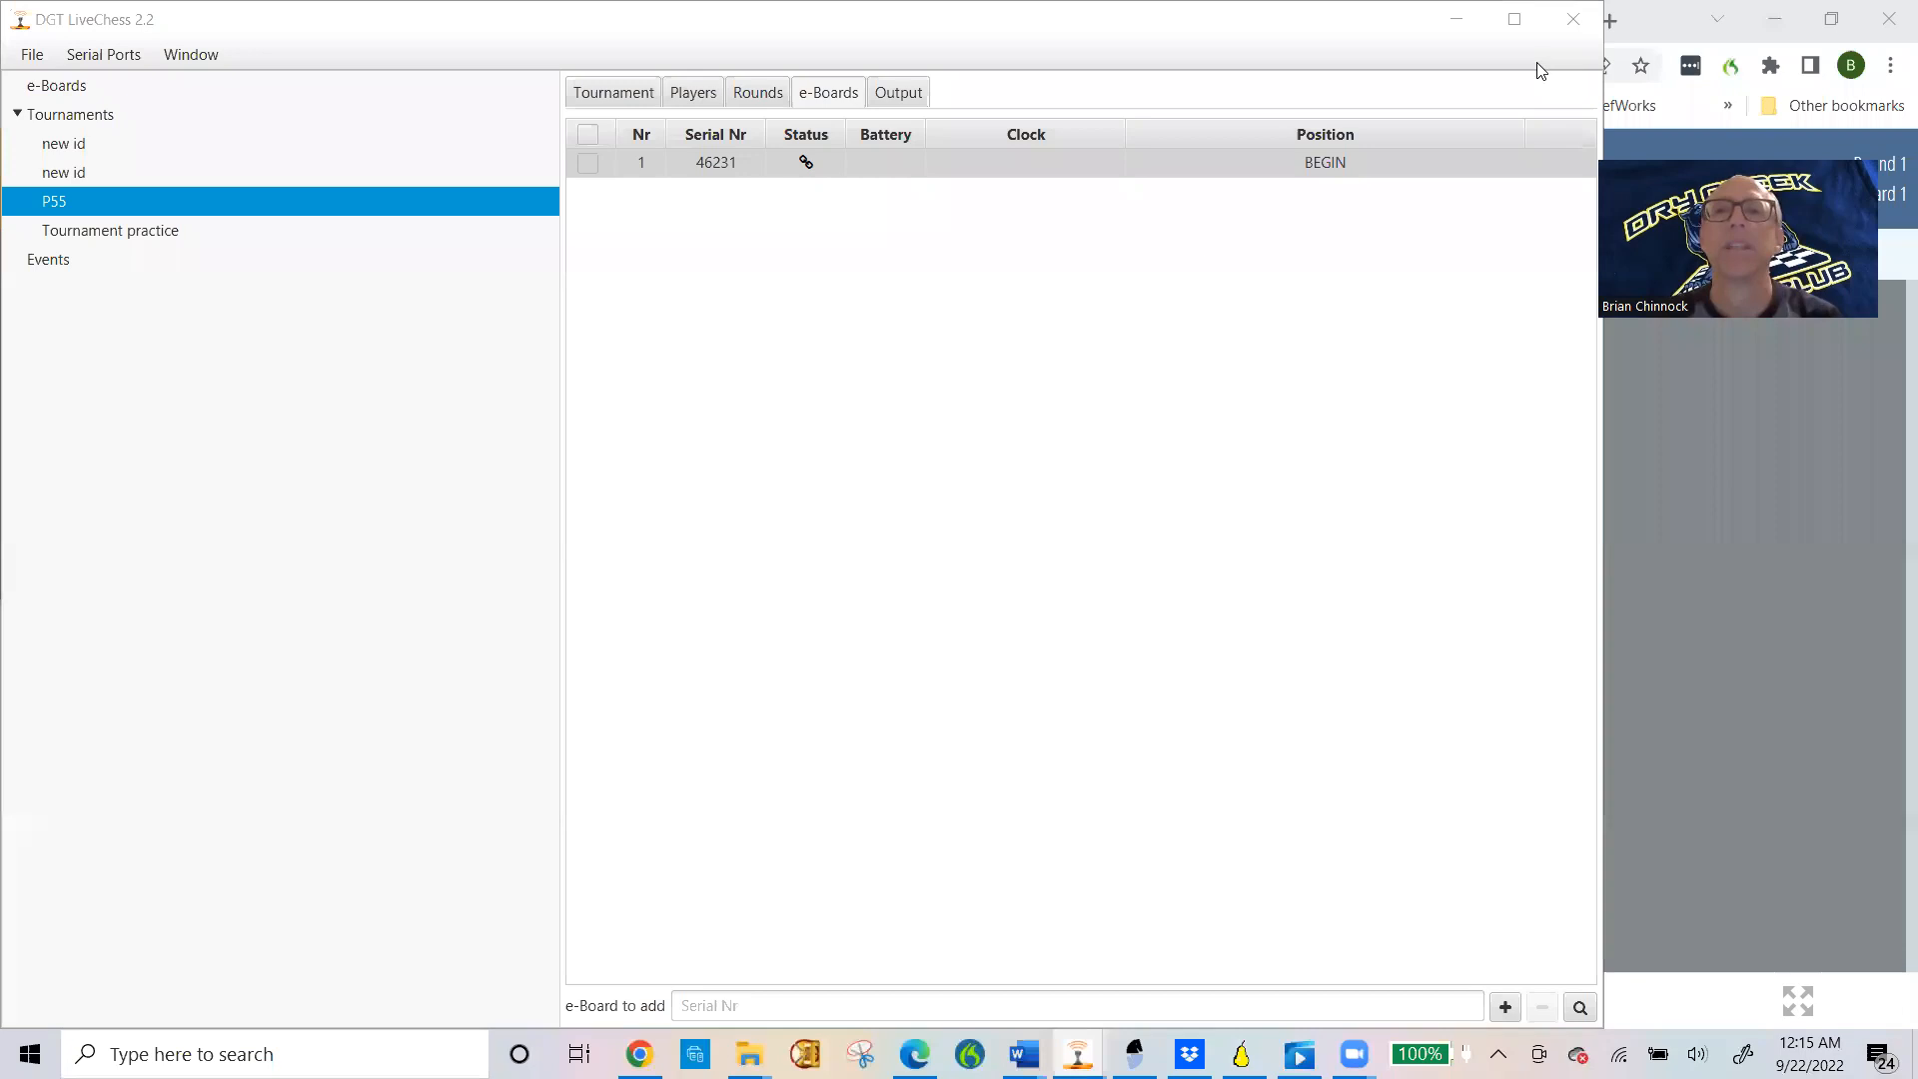
click(1339, 165)
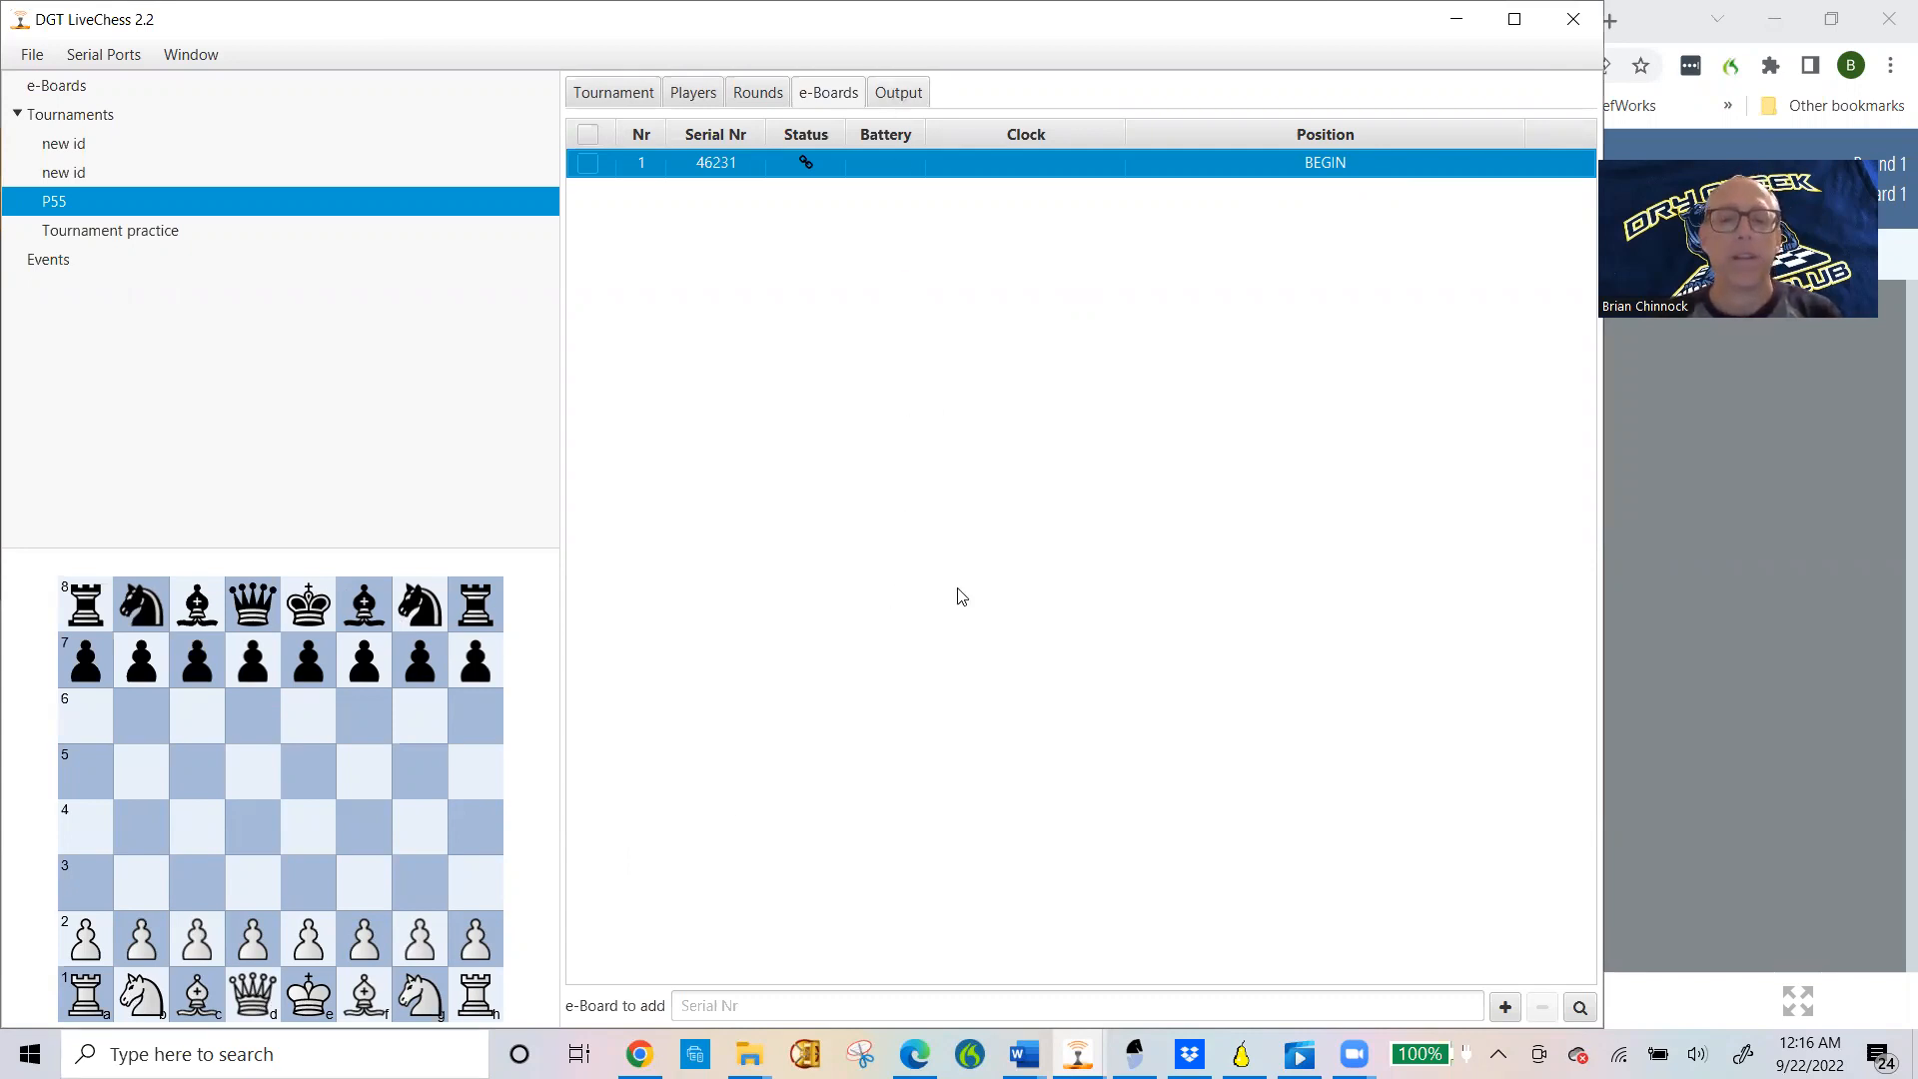
click(758, 93)
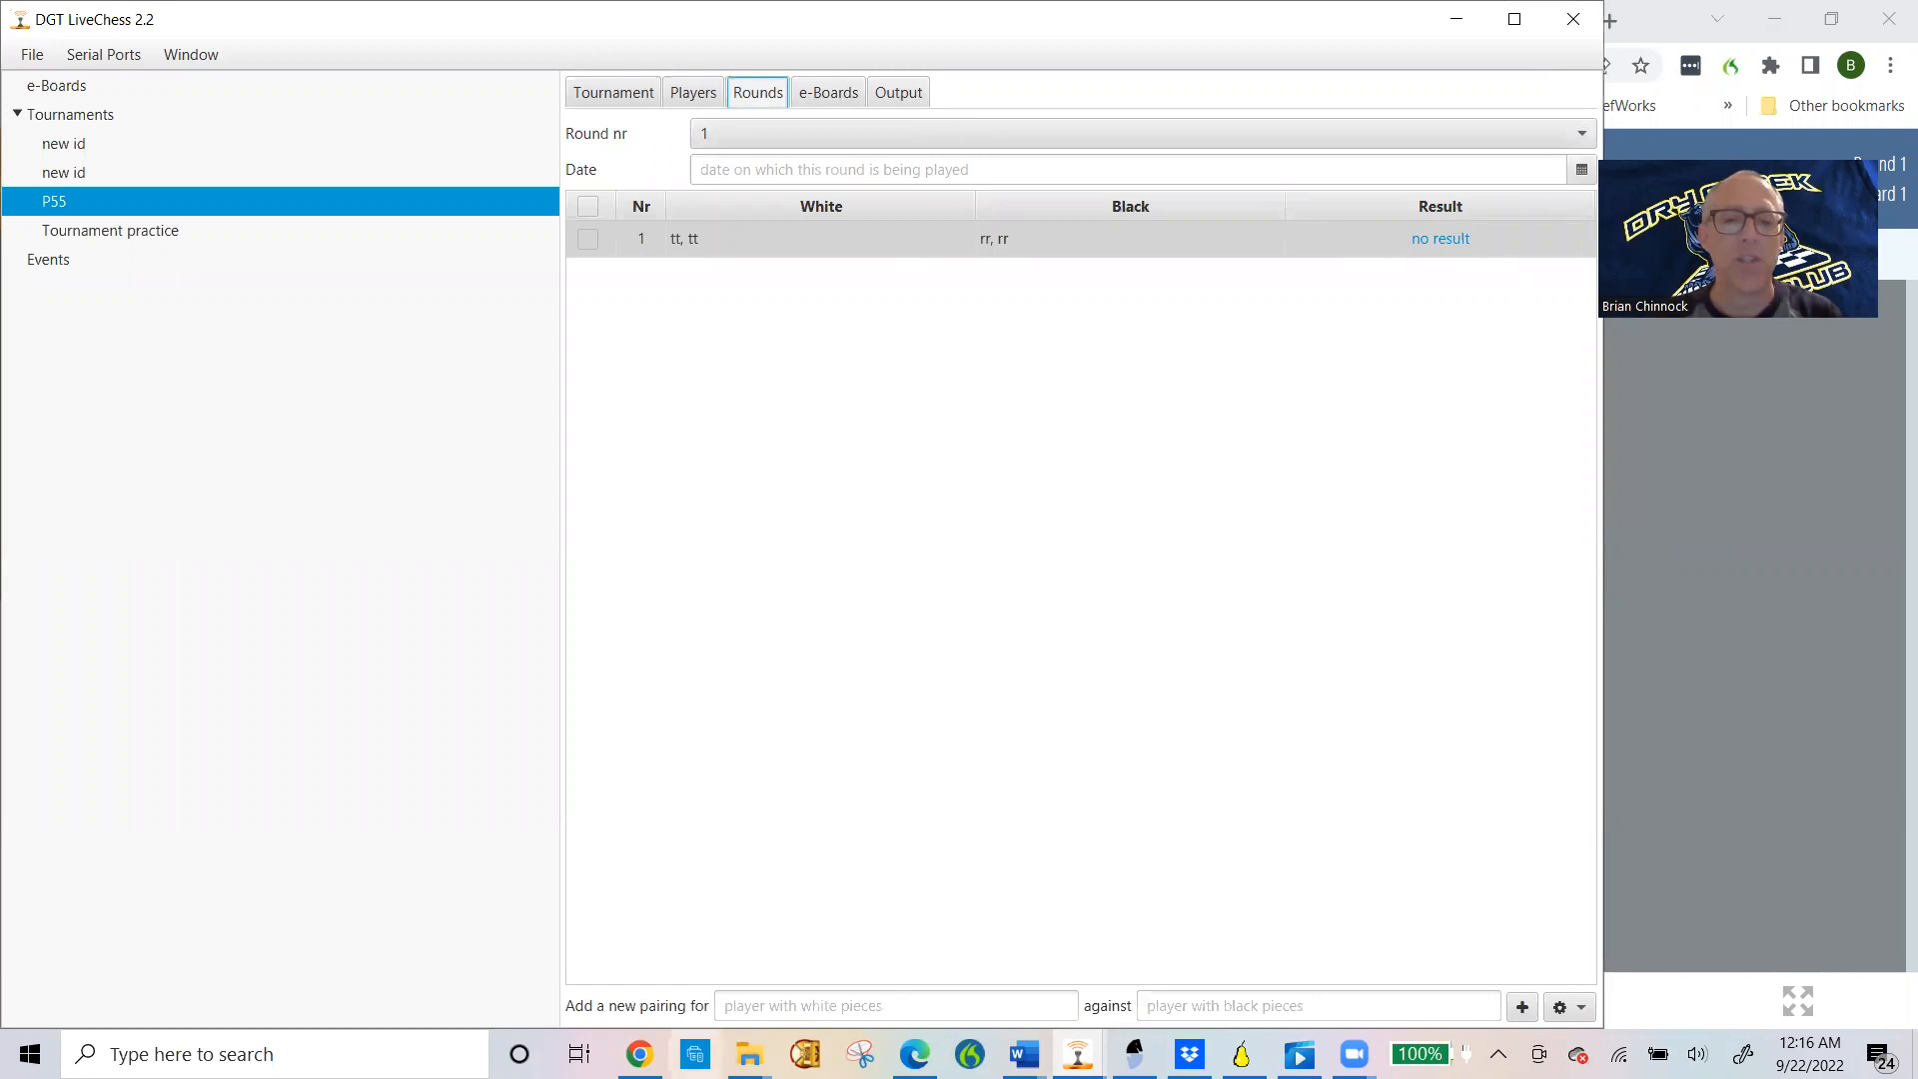
Step: Switch to the browser and reload the P55 round 1, game 1 page in the cloud viewer
click(639, 1054)
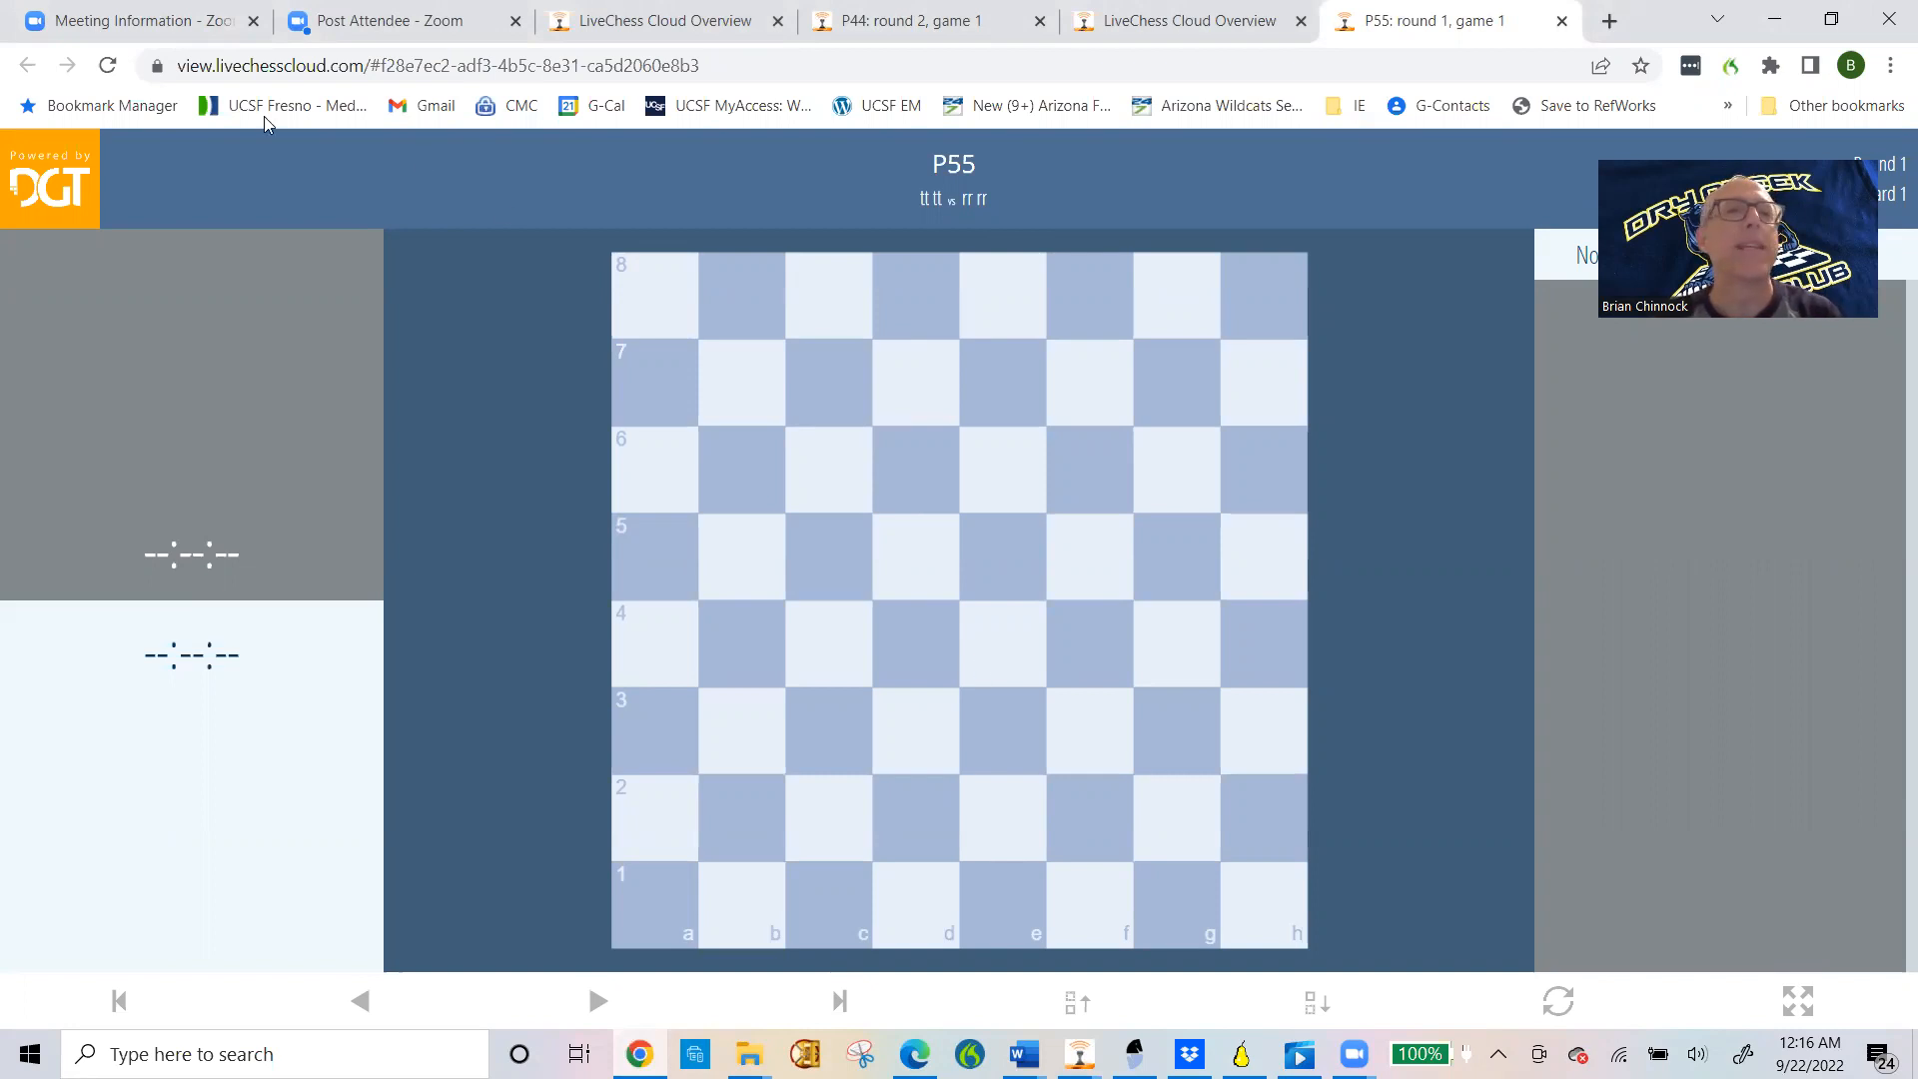
click(121, 69)
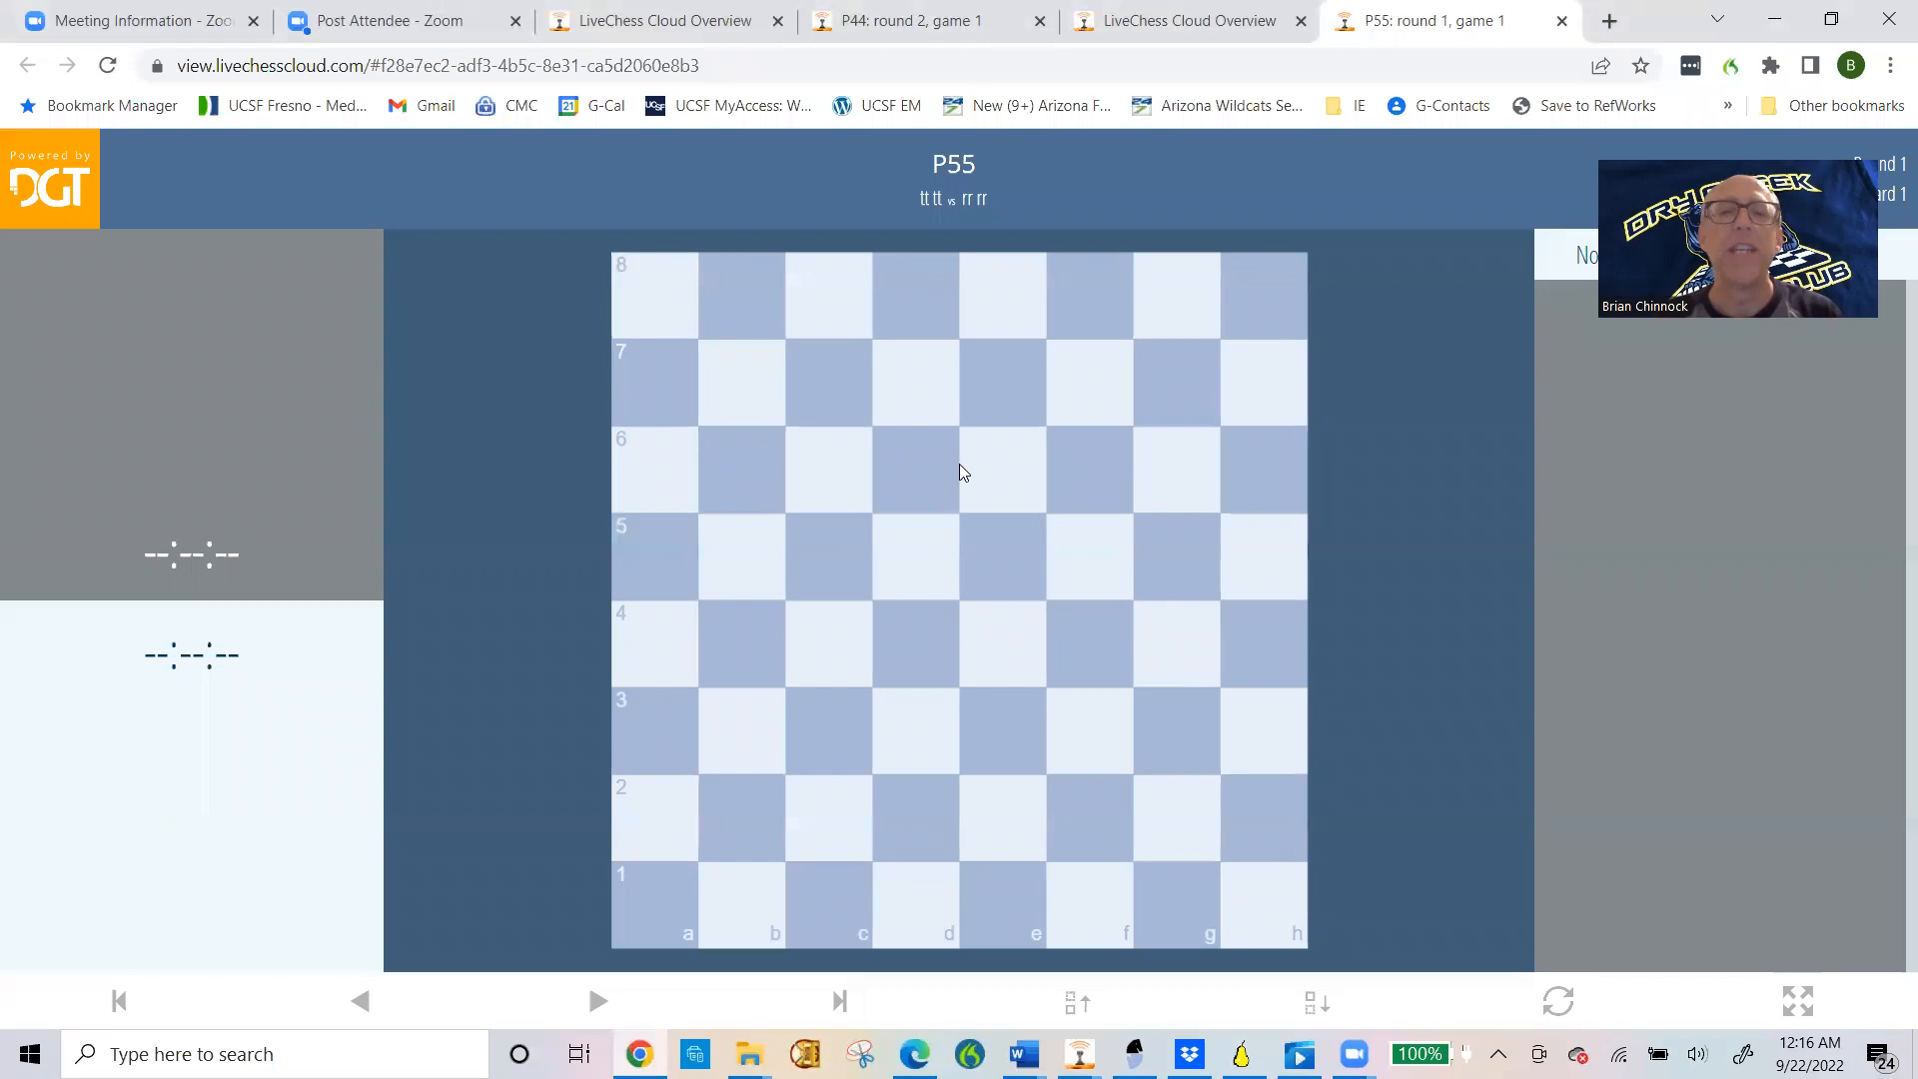
click(107, 68)
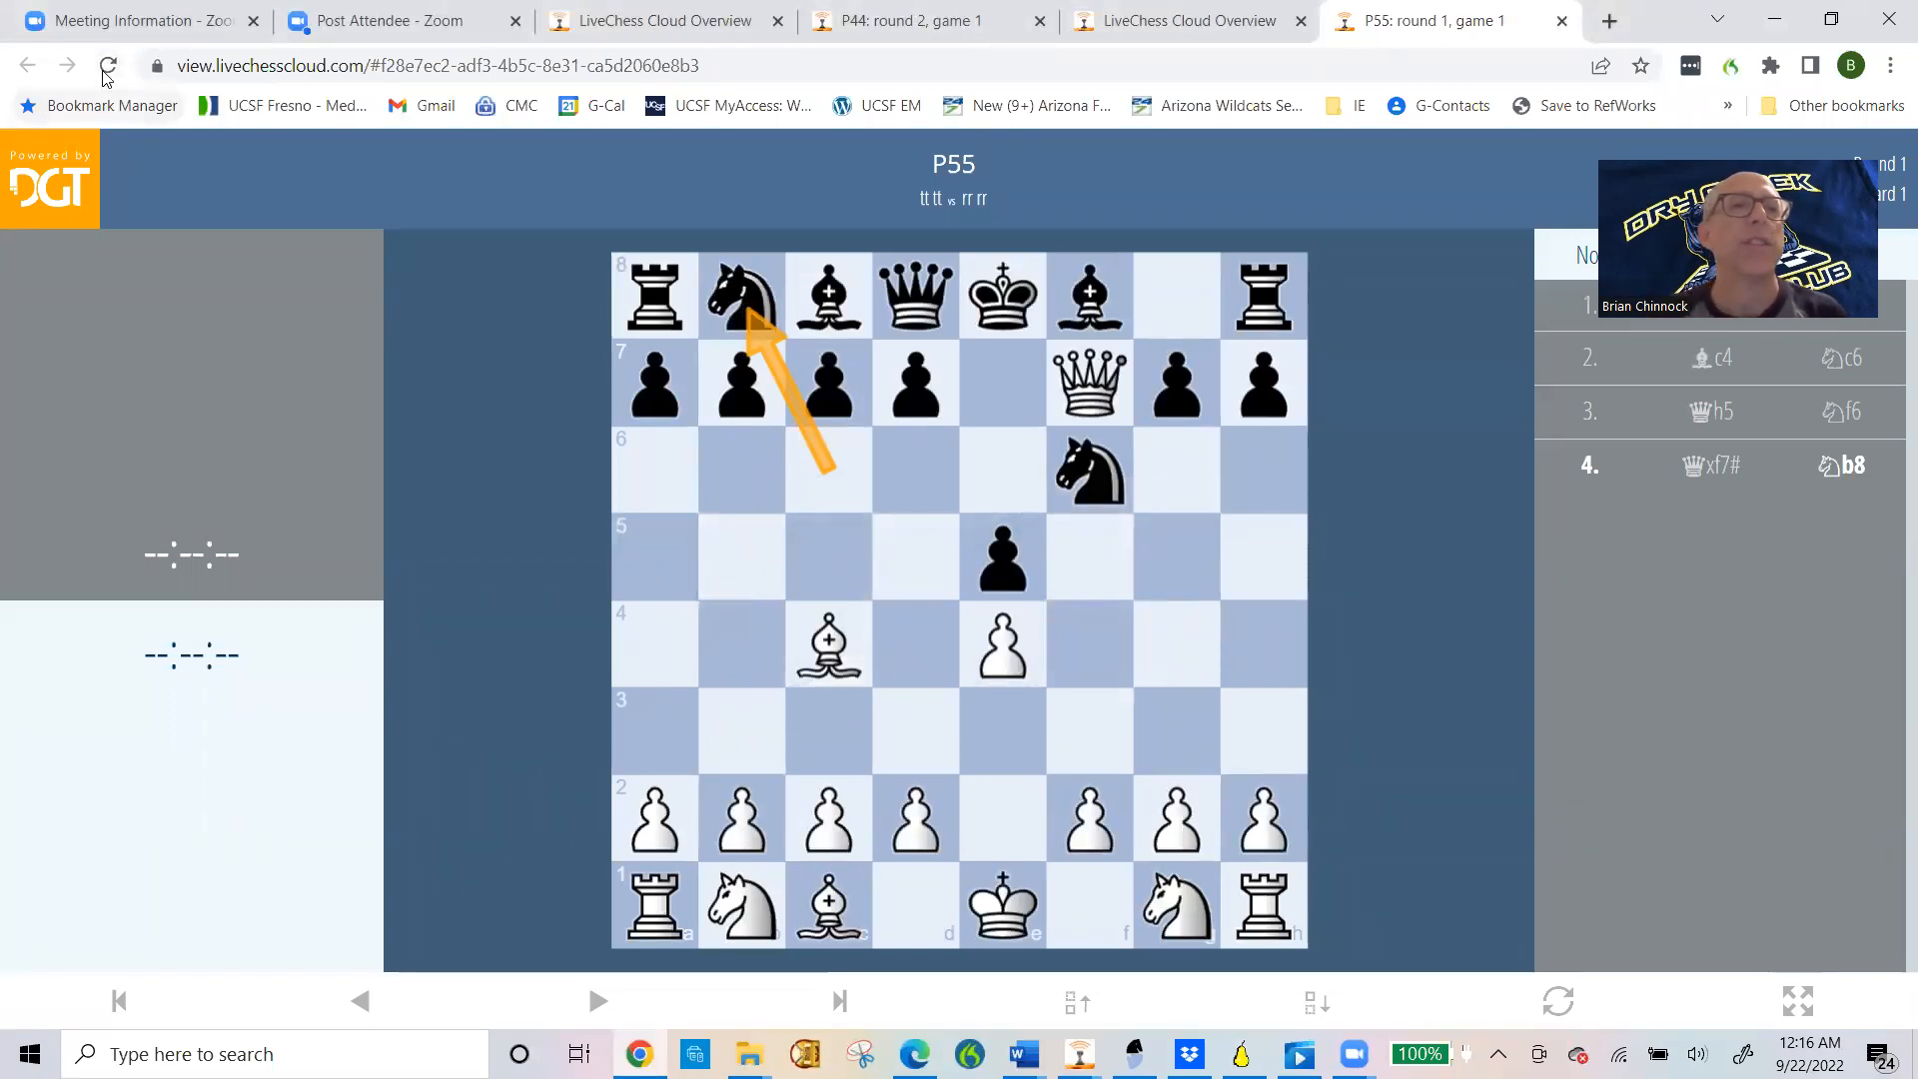
click(111, 67)
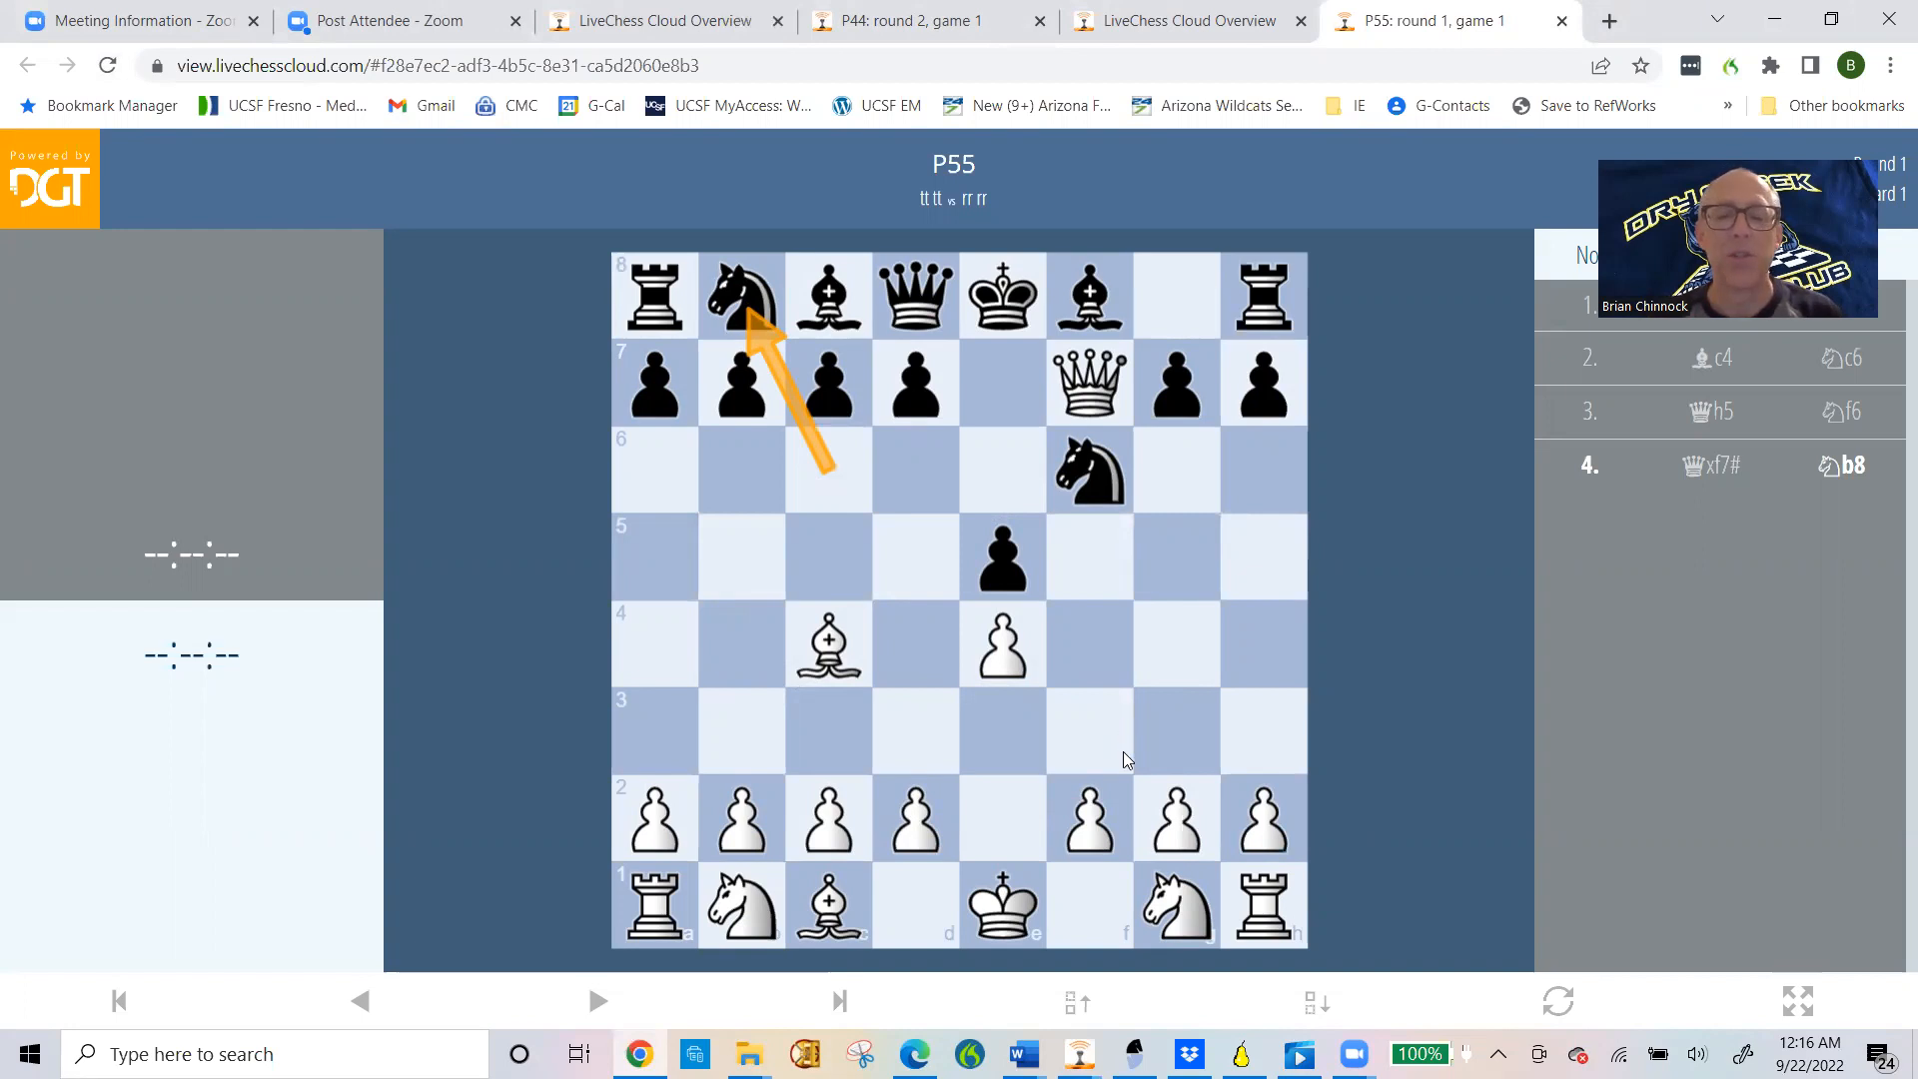
Step: Return to DGT LiveChess and view the current board position of tournament P55's e-Board 46231
click(1079, 1054)
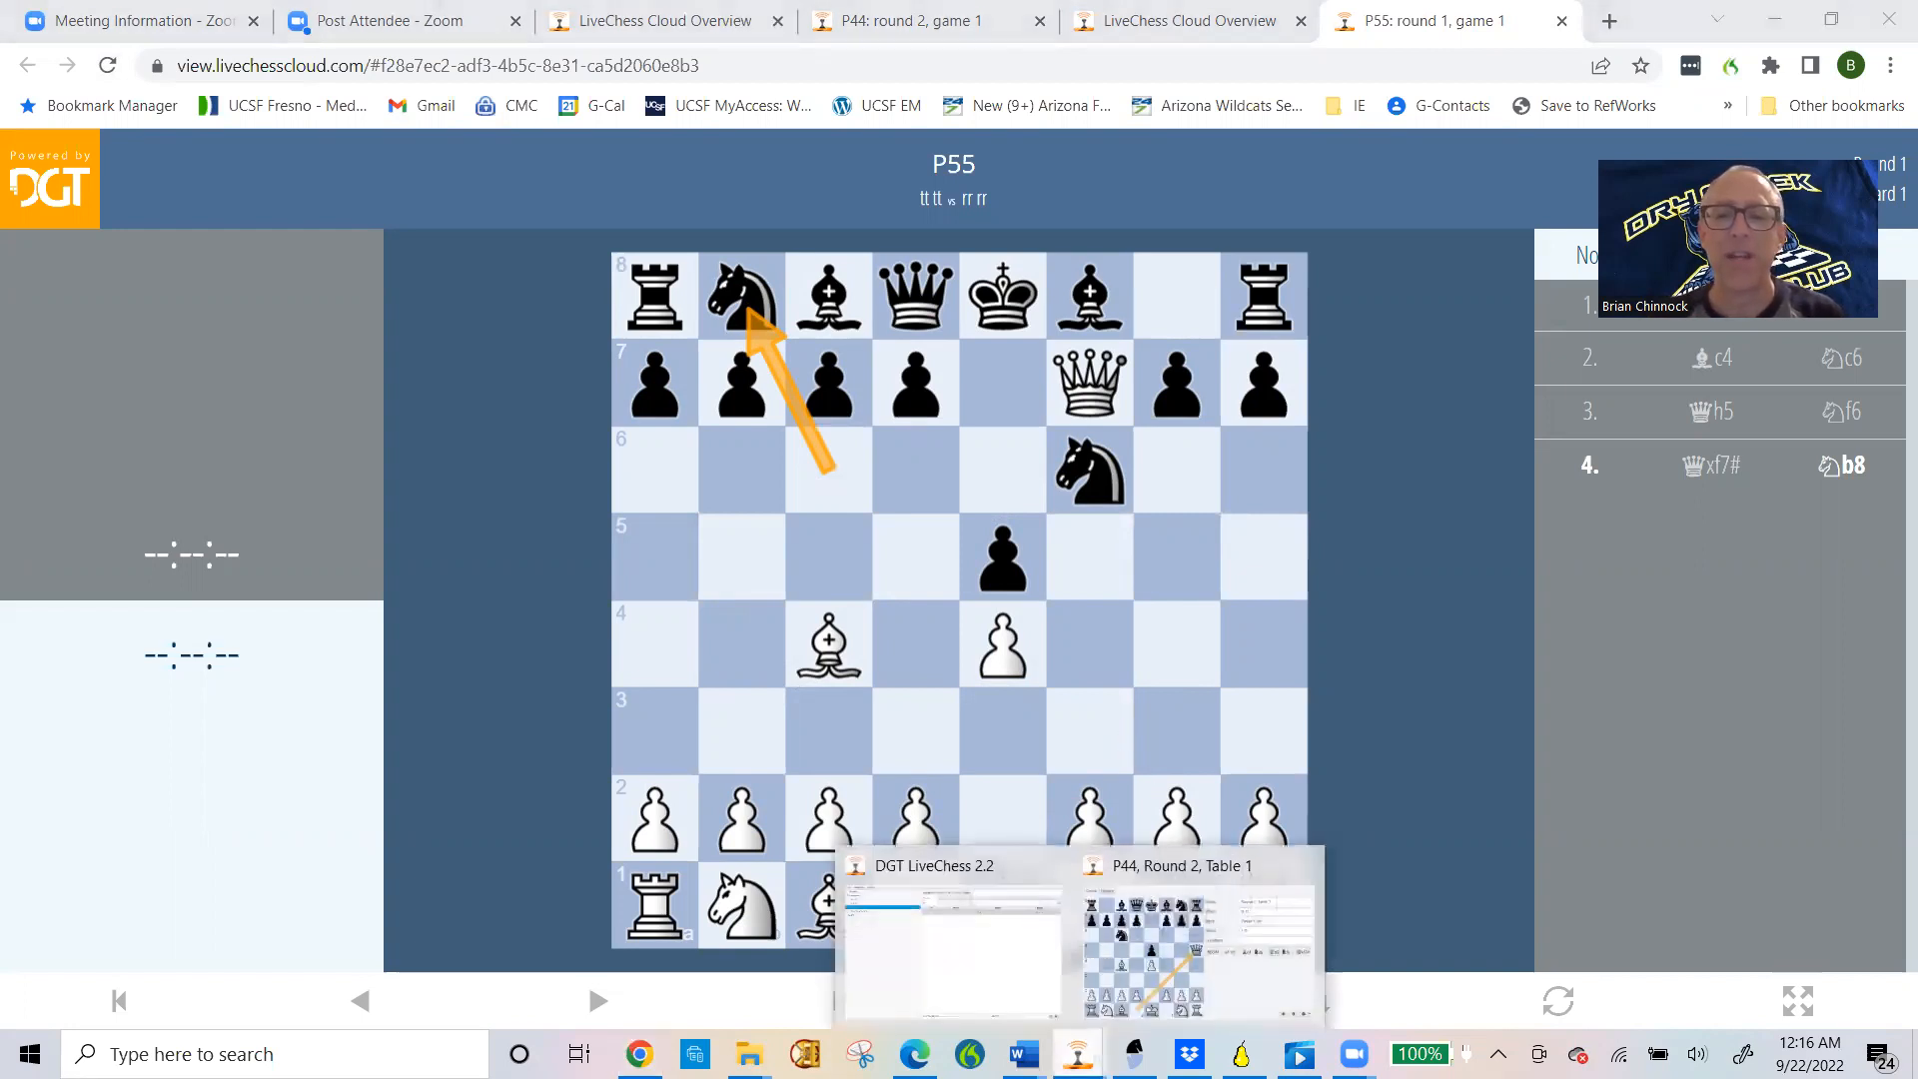
click(1041, 961)
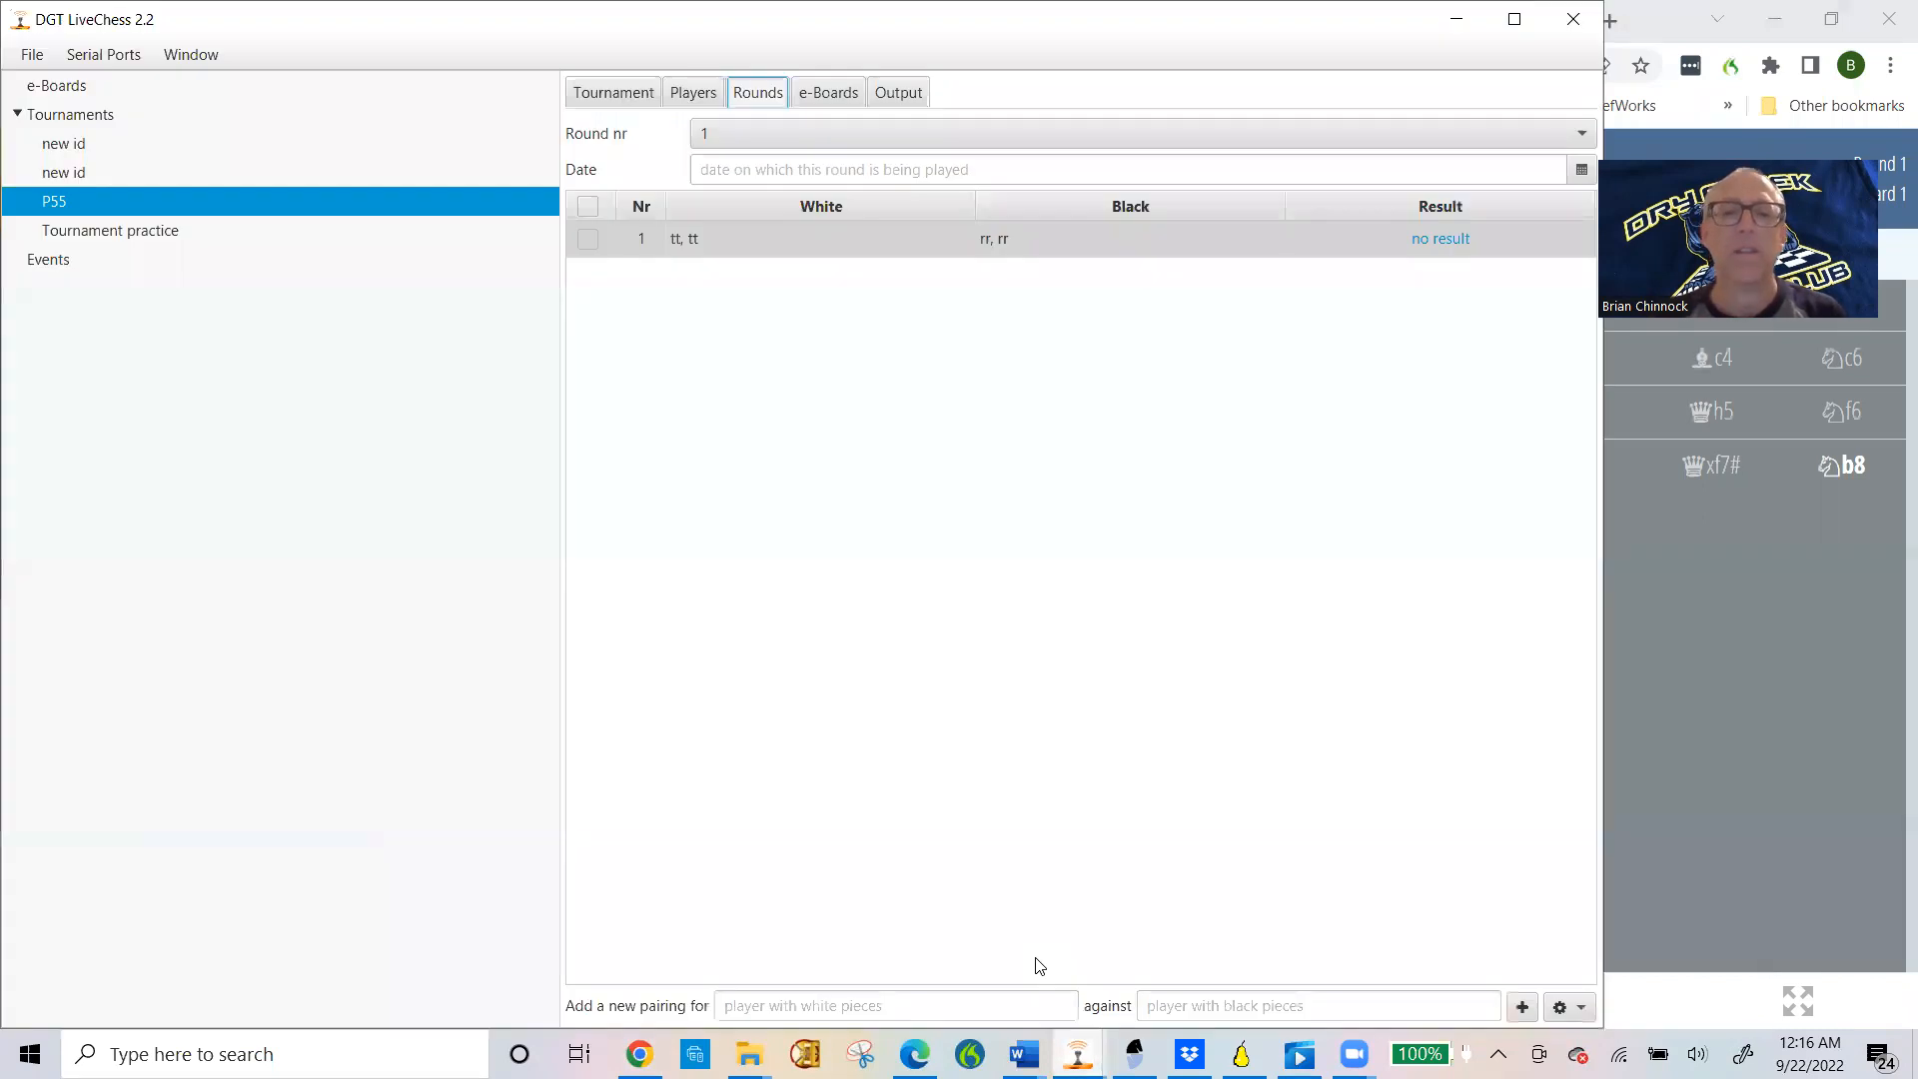
click(830, 97)
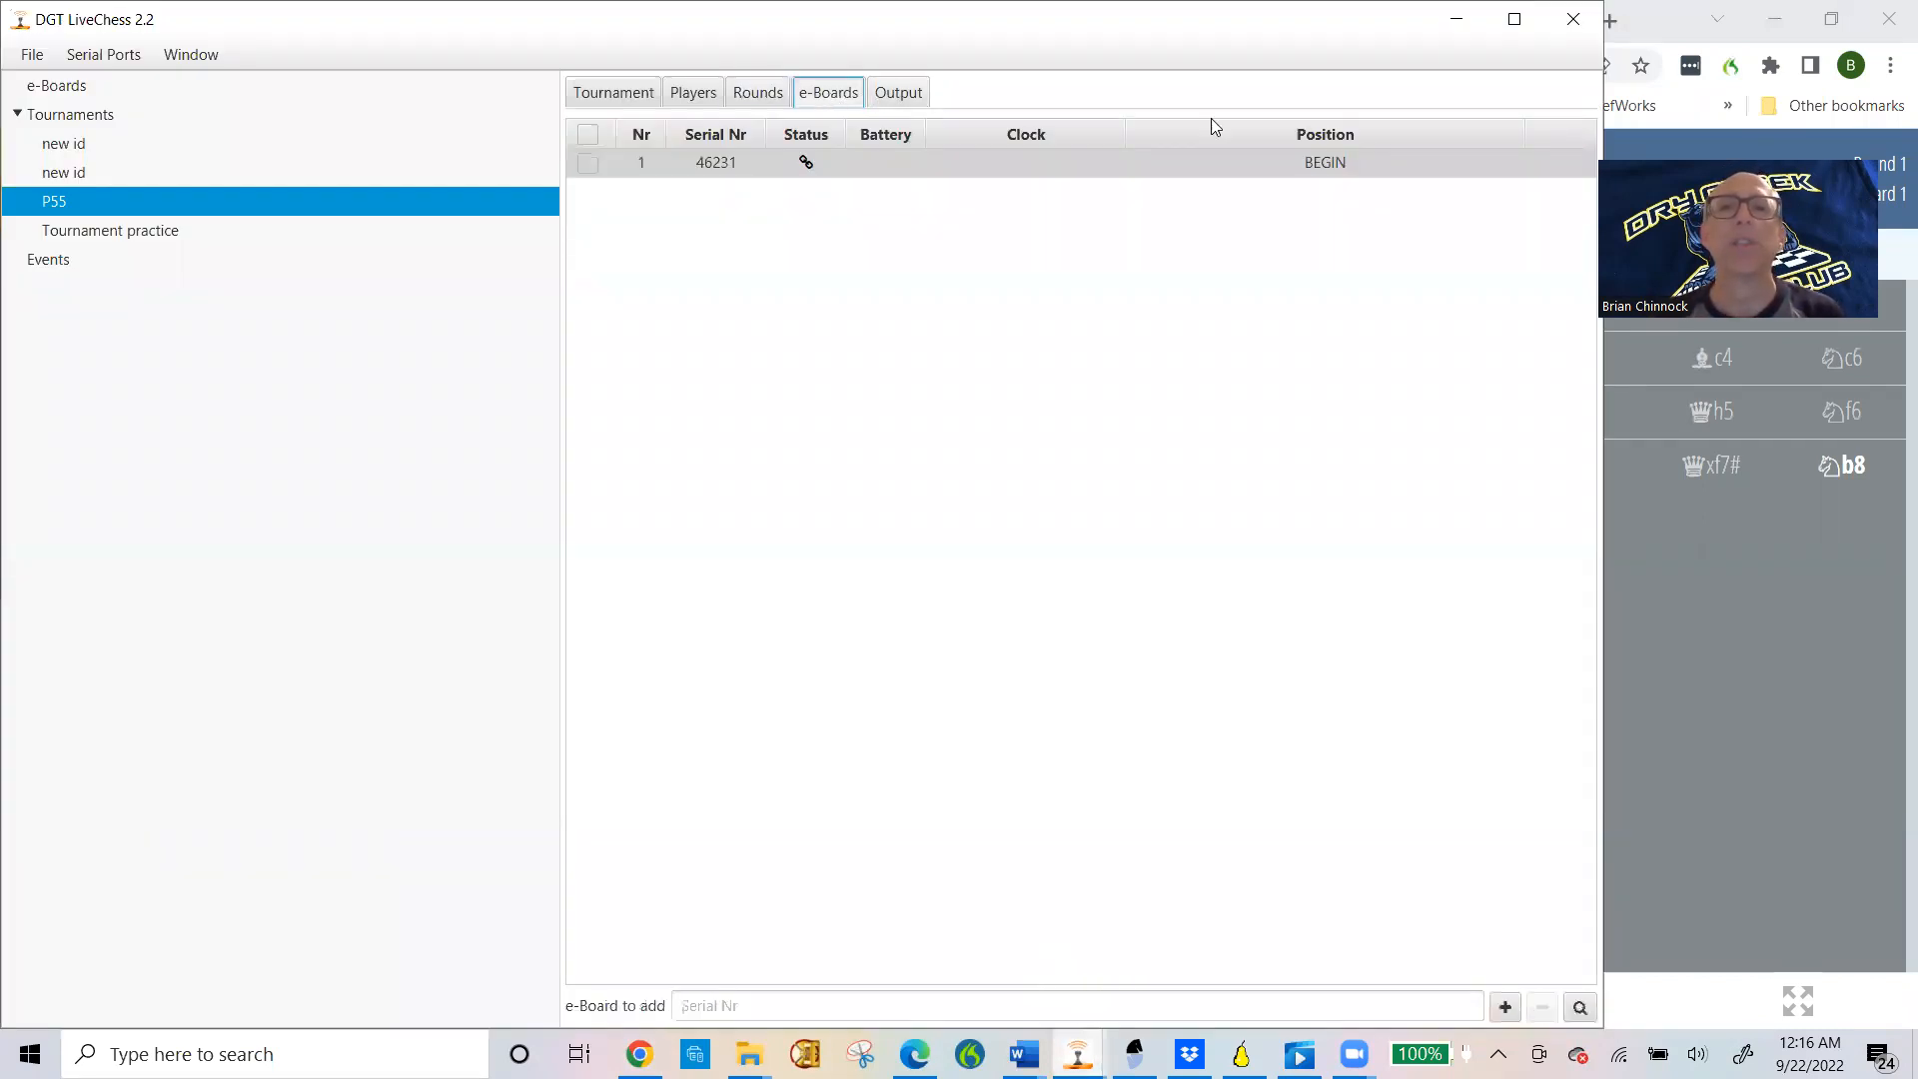
click(1345, 168)
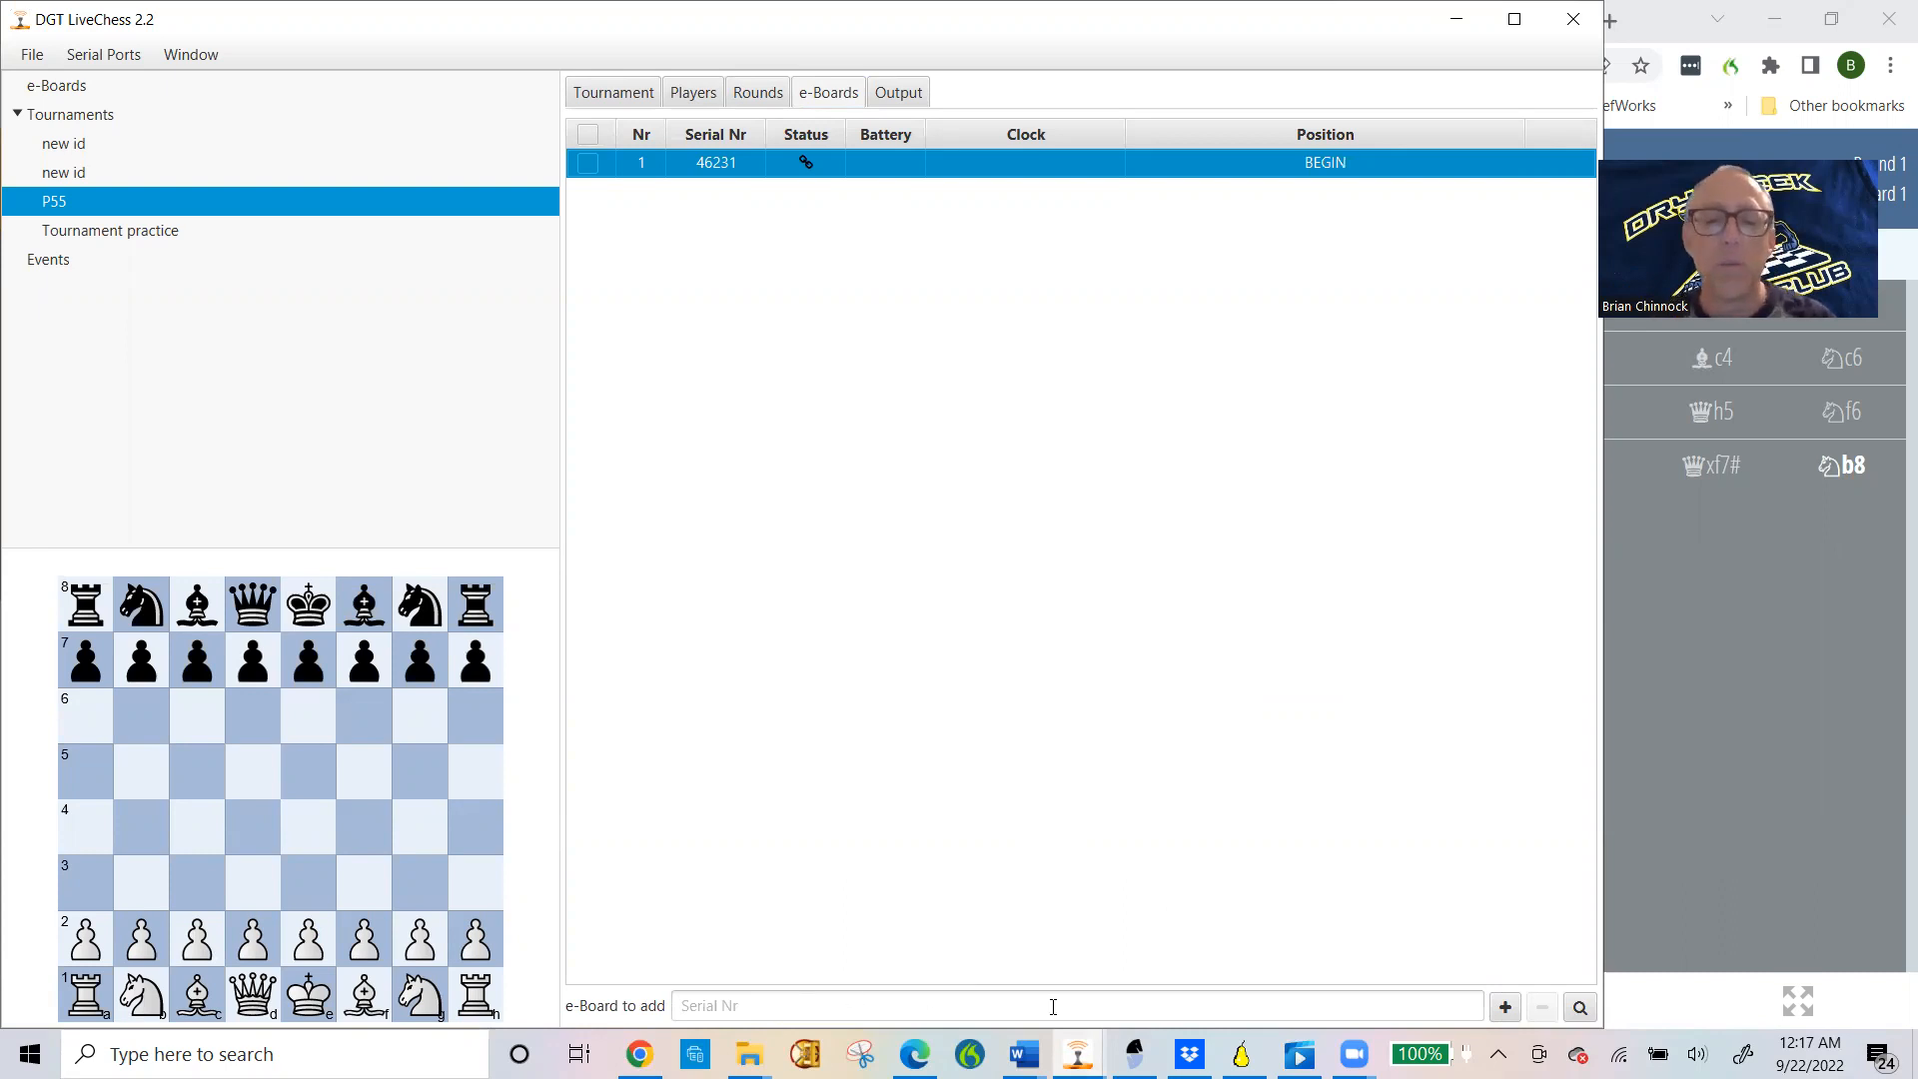
Step: Switch to the browser, reload the P55 viewer and open the round 1 game "tt tt" against "rr rr" from the pairings list
click(639, 1053)
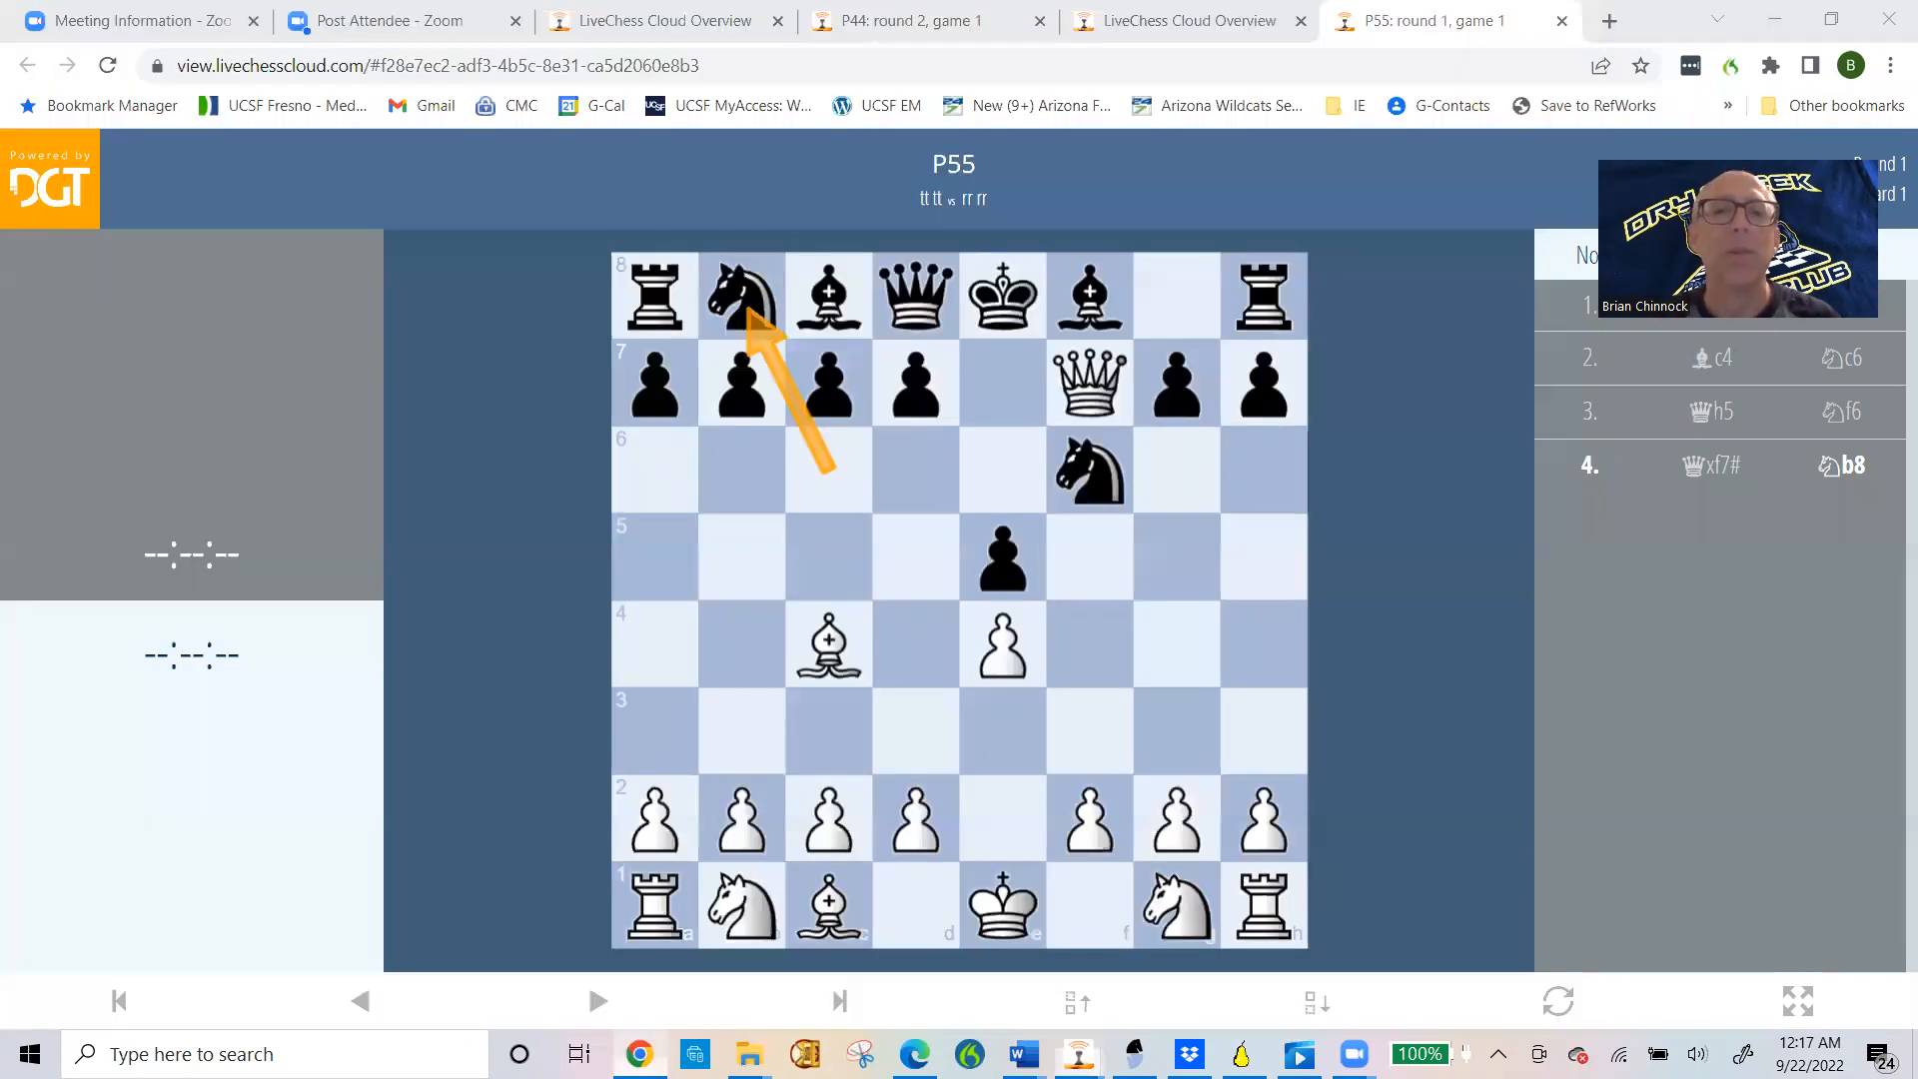
click(110, 66)
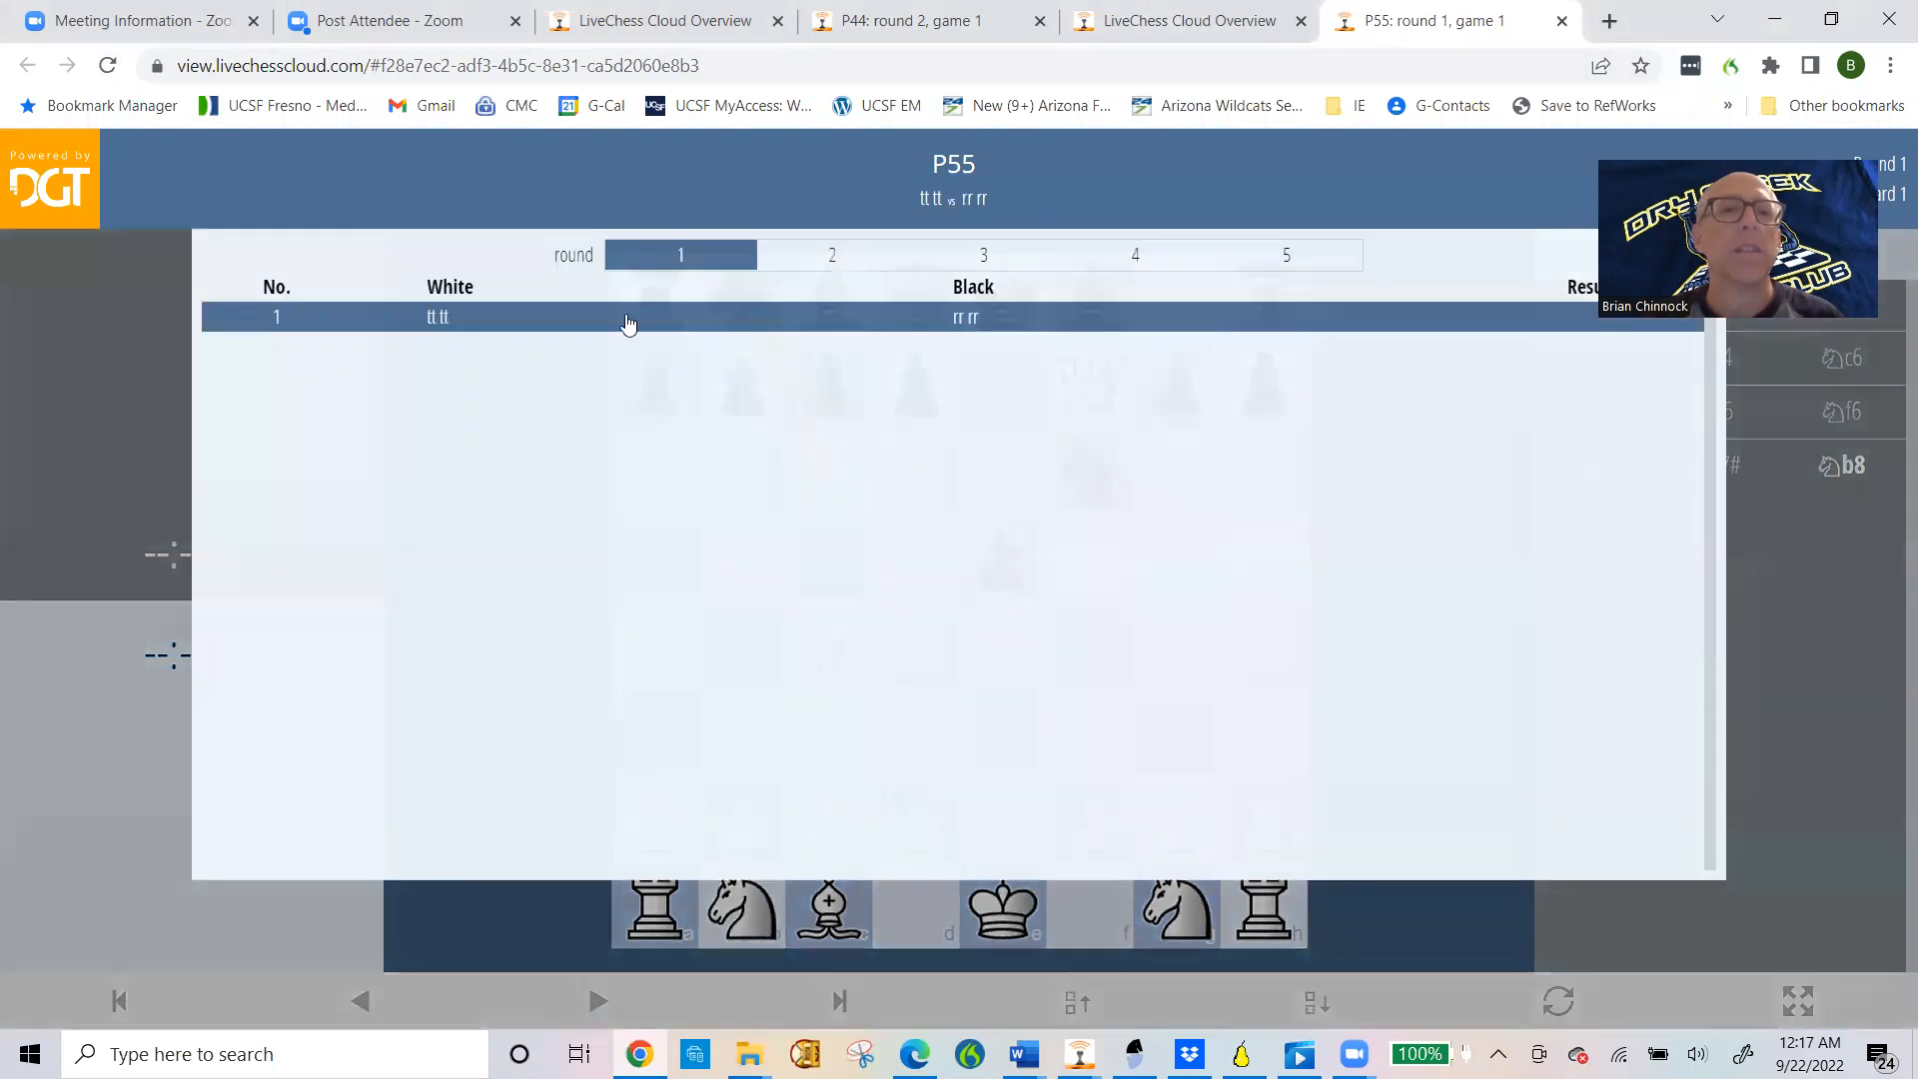
click(649, 317)
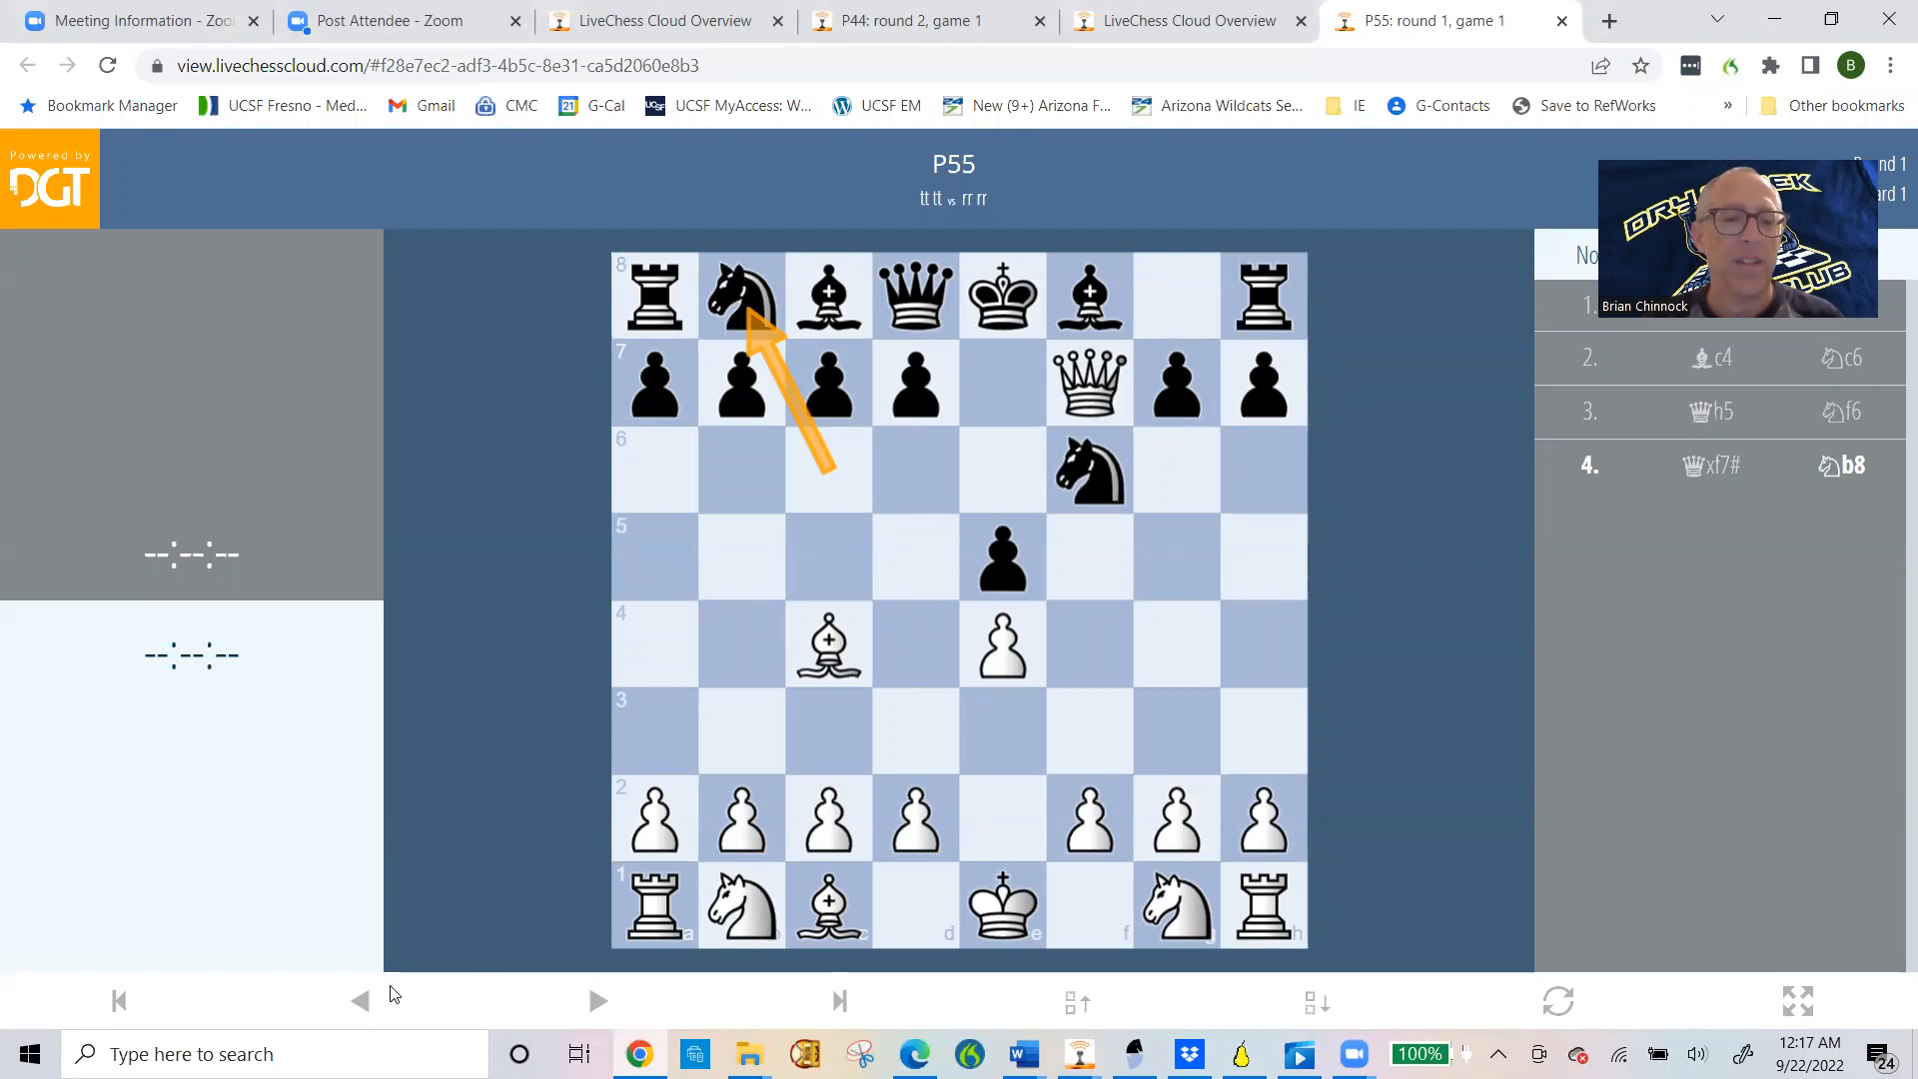
Step: Step backward through the moves of the P55 round 1 game in the cloud viewer
click(366, 1004)
click(365, 1004)
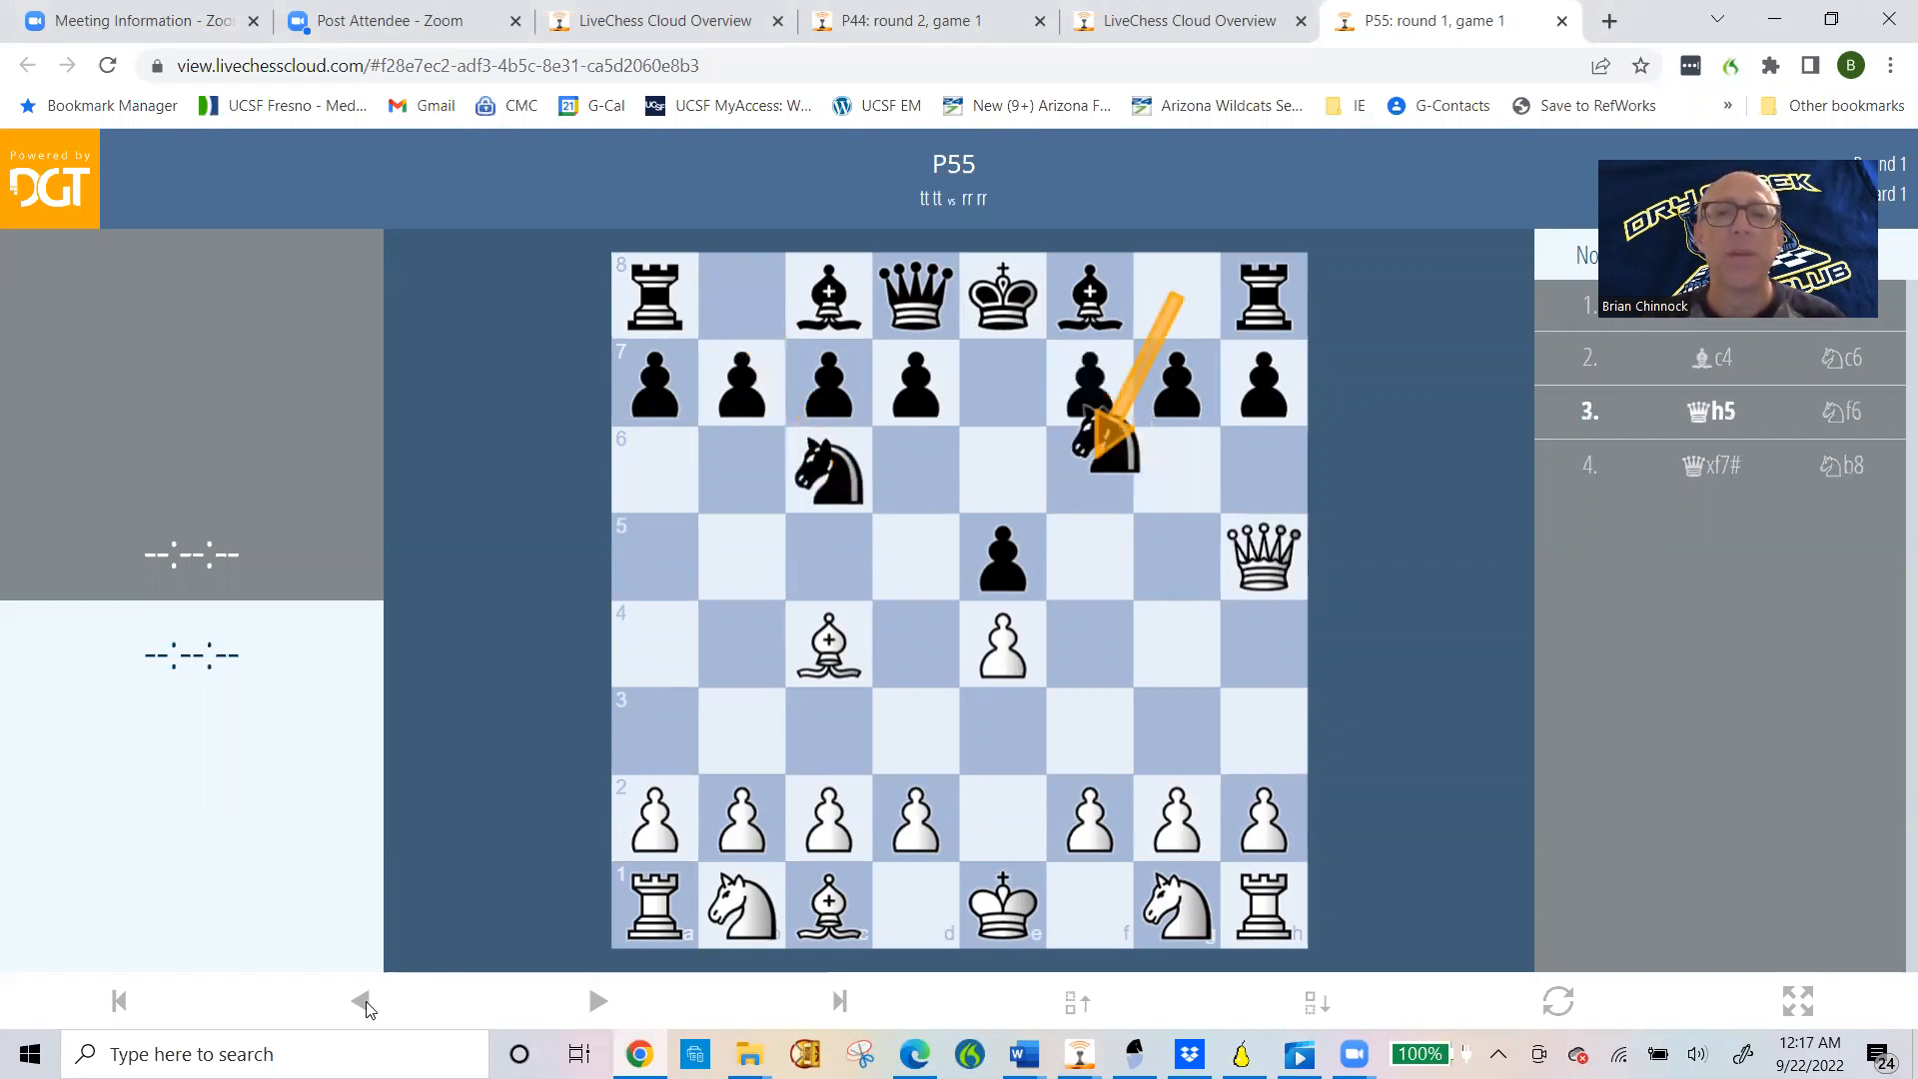
click(366, 1004)
click(366, 1004)
click(366, 1004)
click(365, 1005)
click(365, 1005)
click(365, 1005)
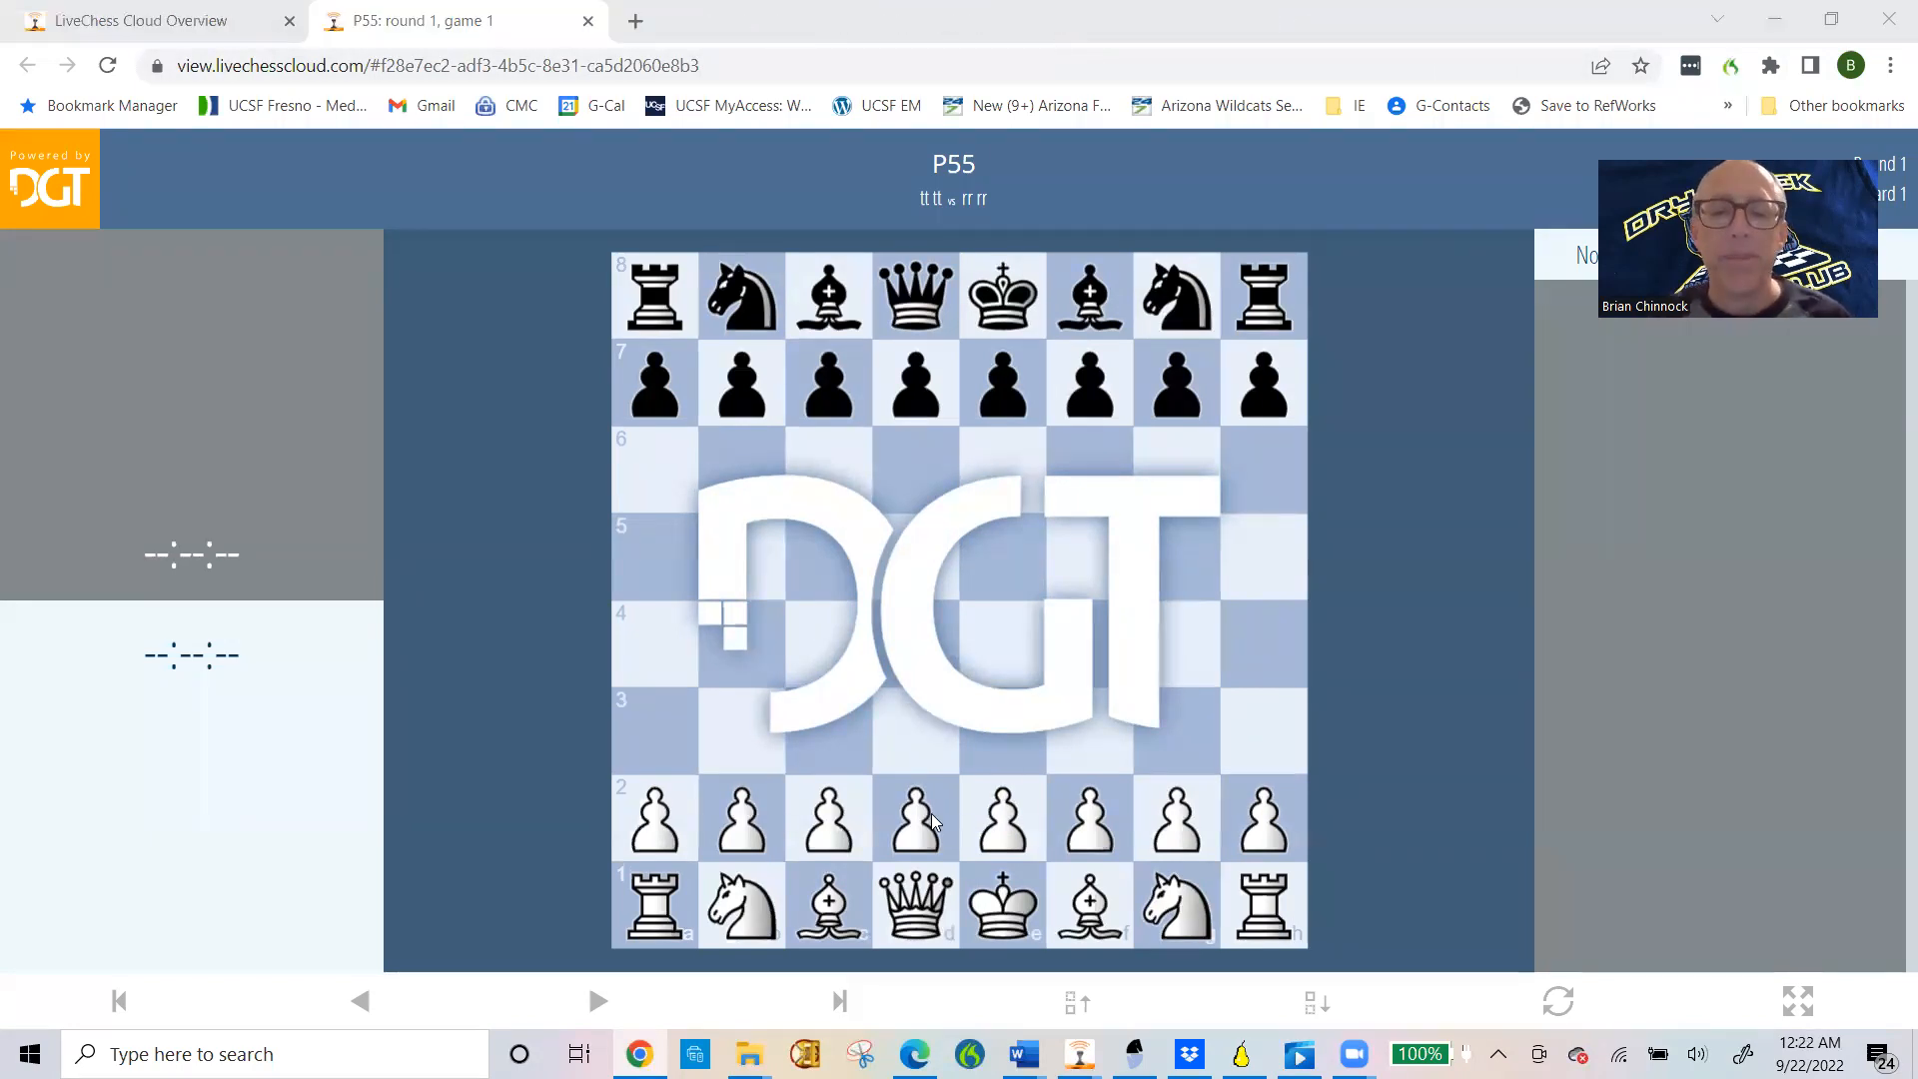
Step: Switch to DGT LiveChess, inspect the recorded moves of P55's round 1 game and view the actions available for pairings
mouse_move(1088, 1044)
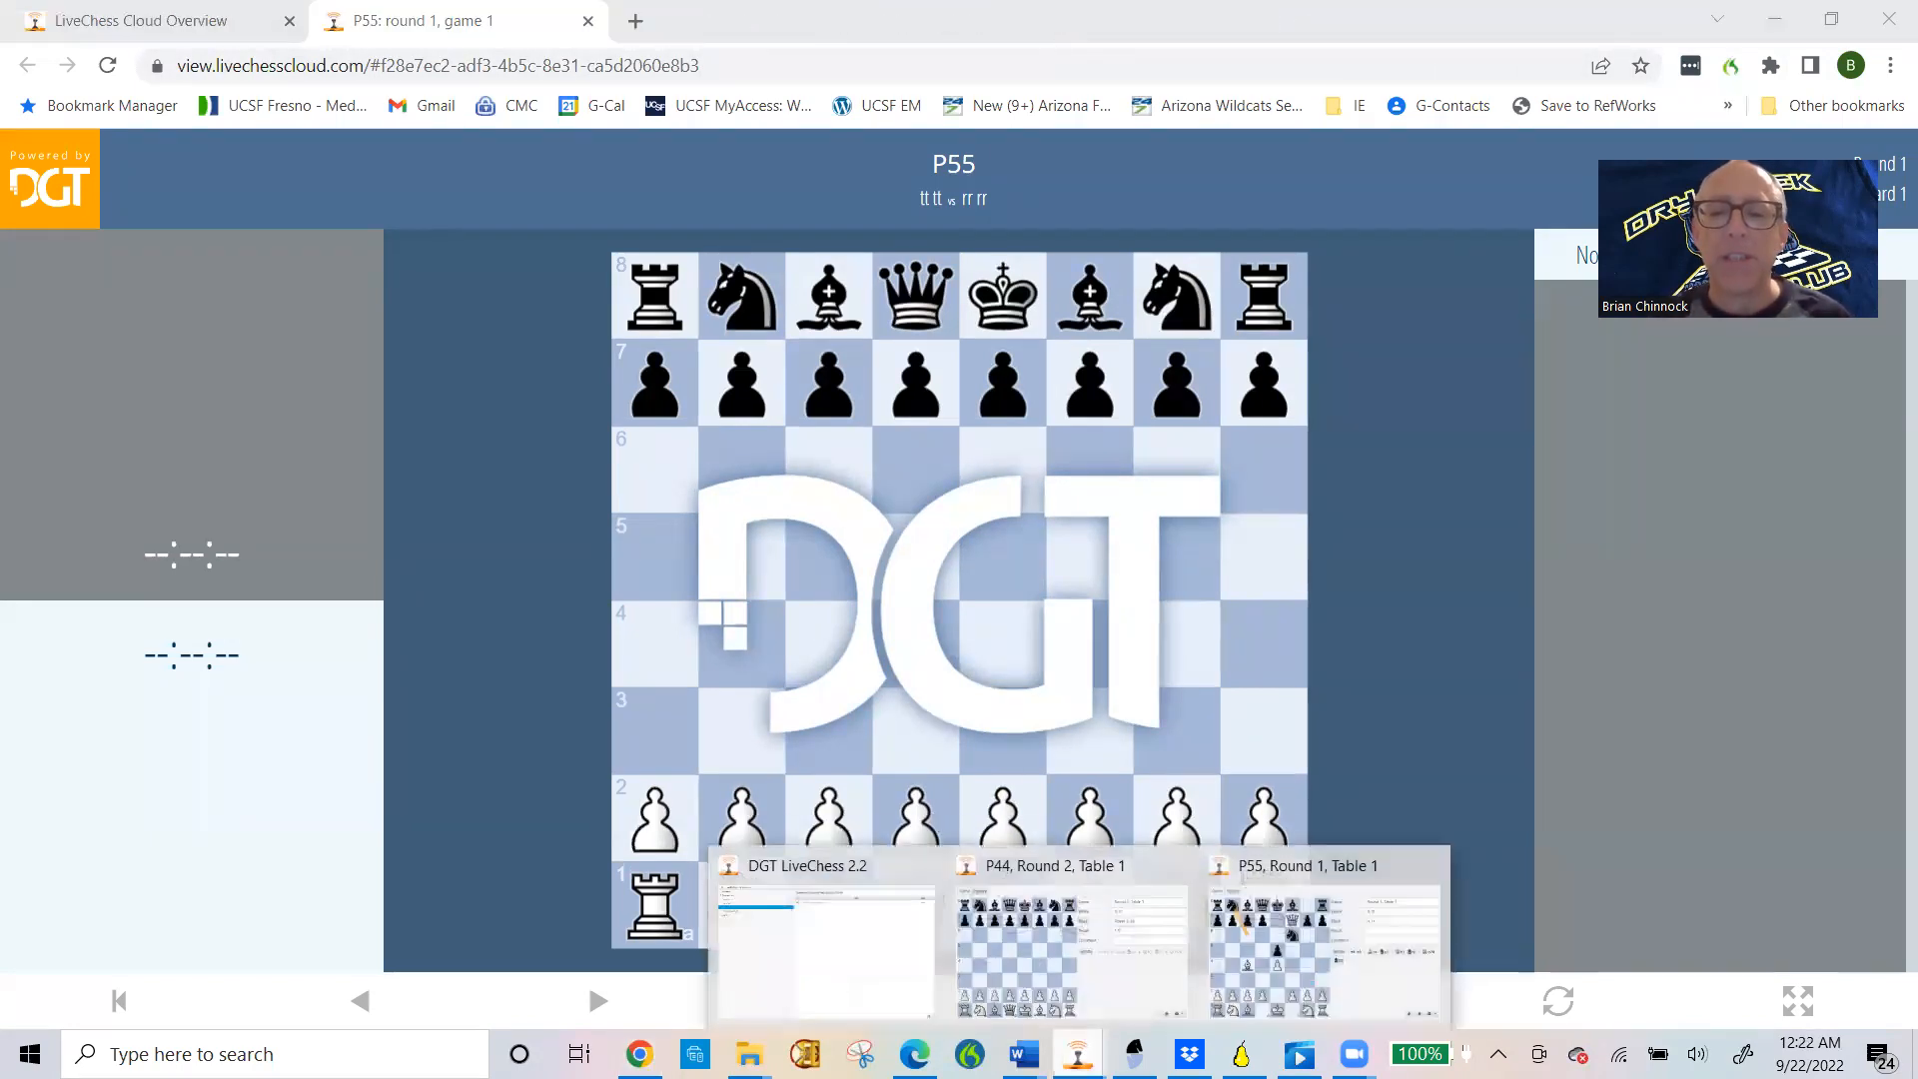
click(799, 929)
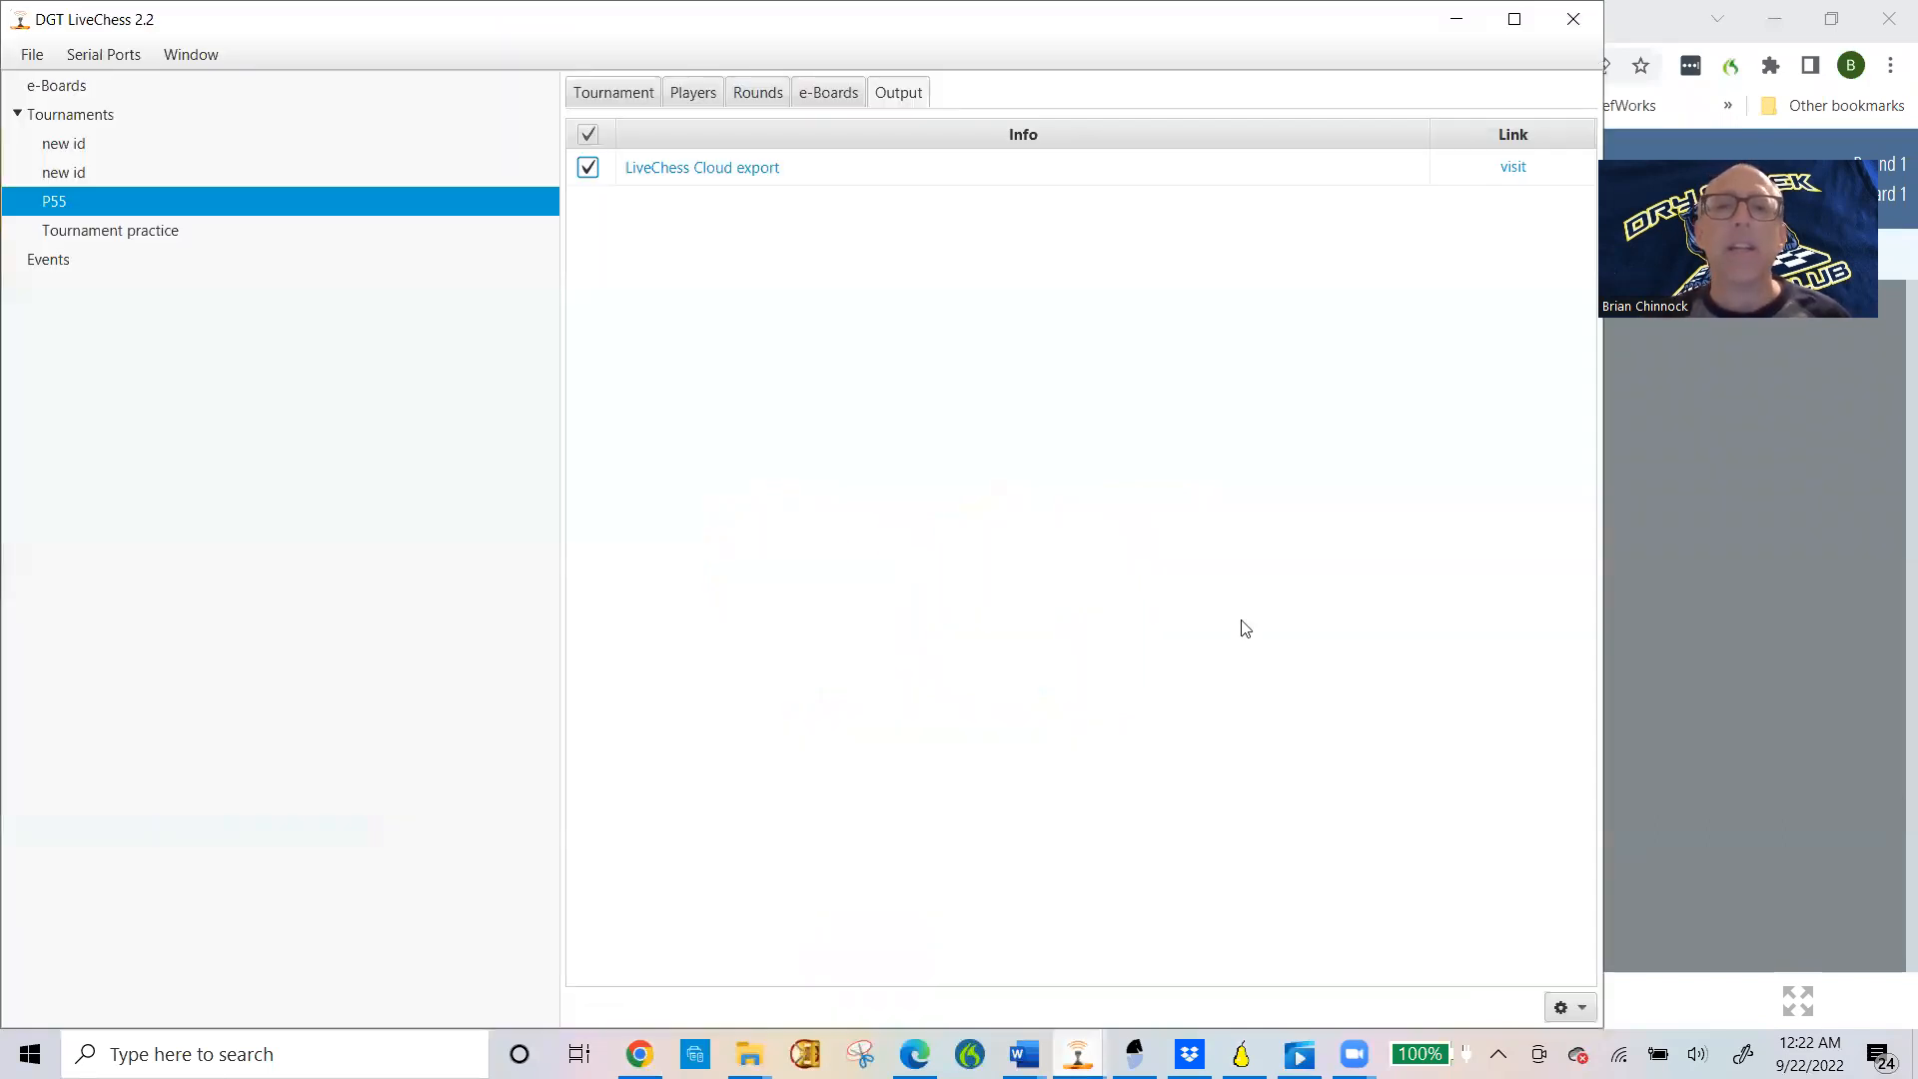
click(758, 93)
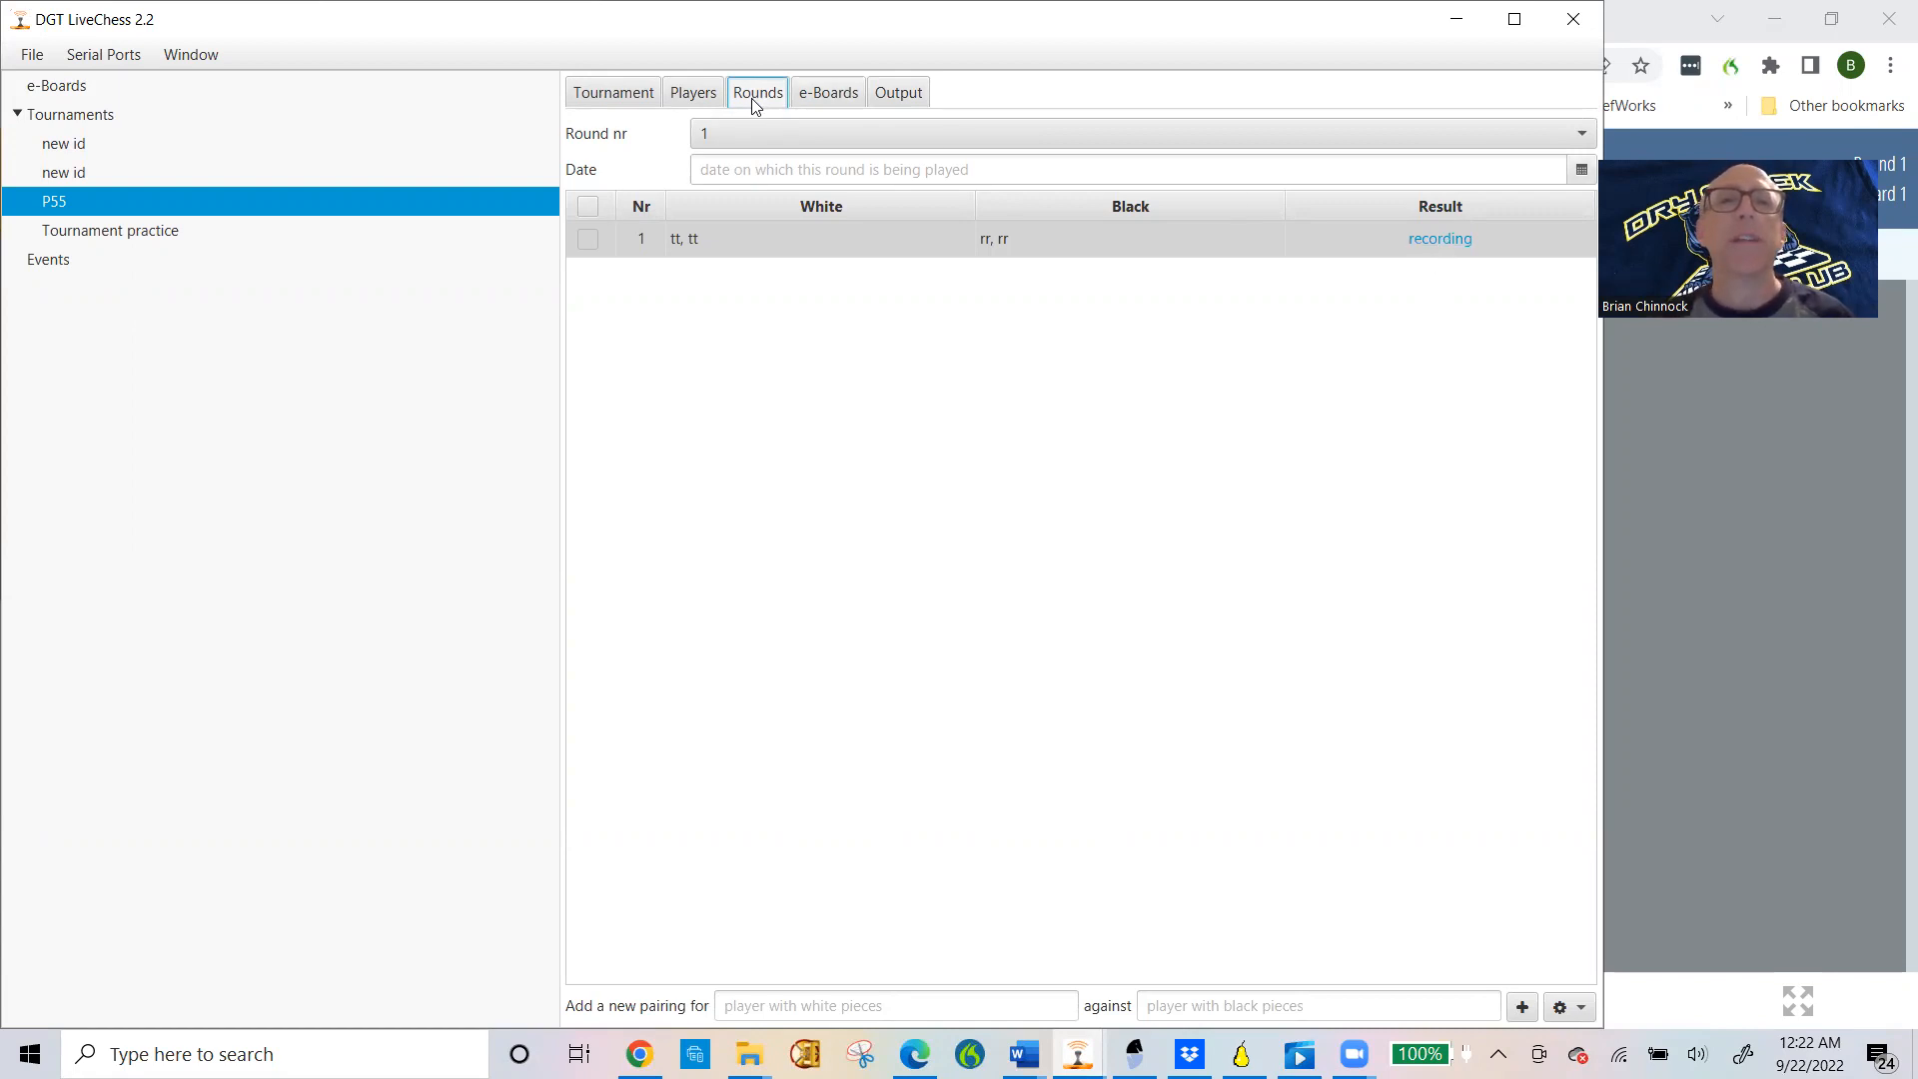
click(1460, 246)
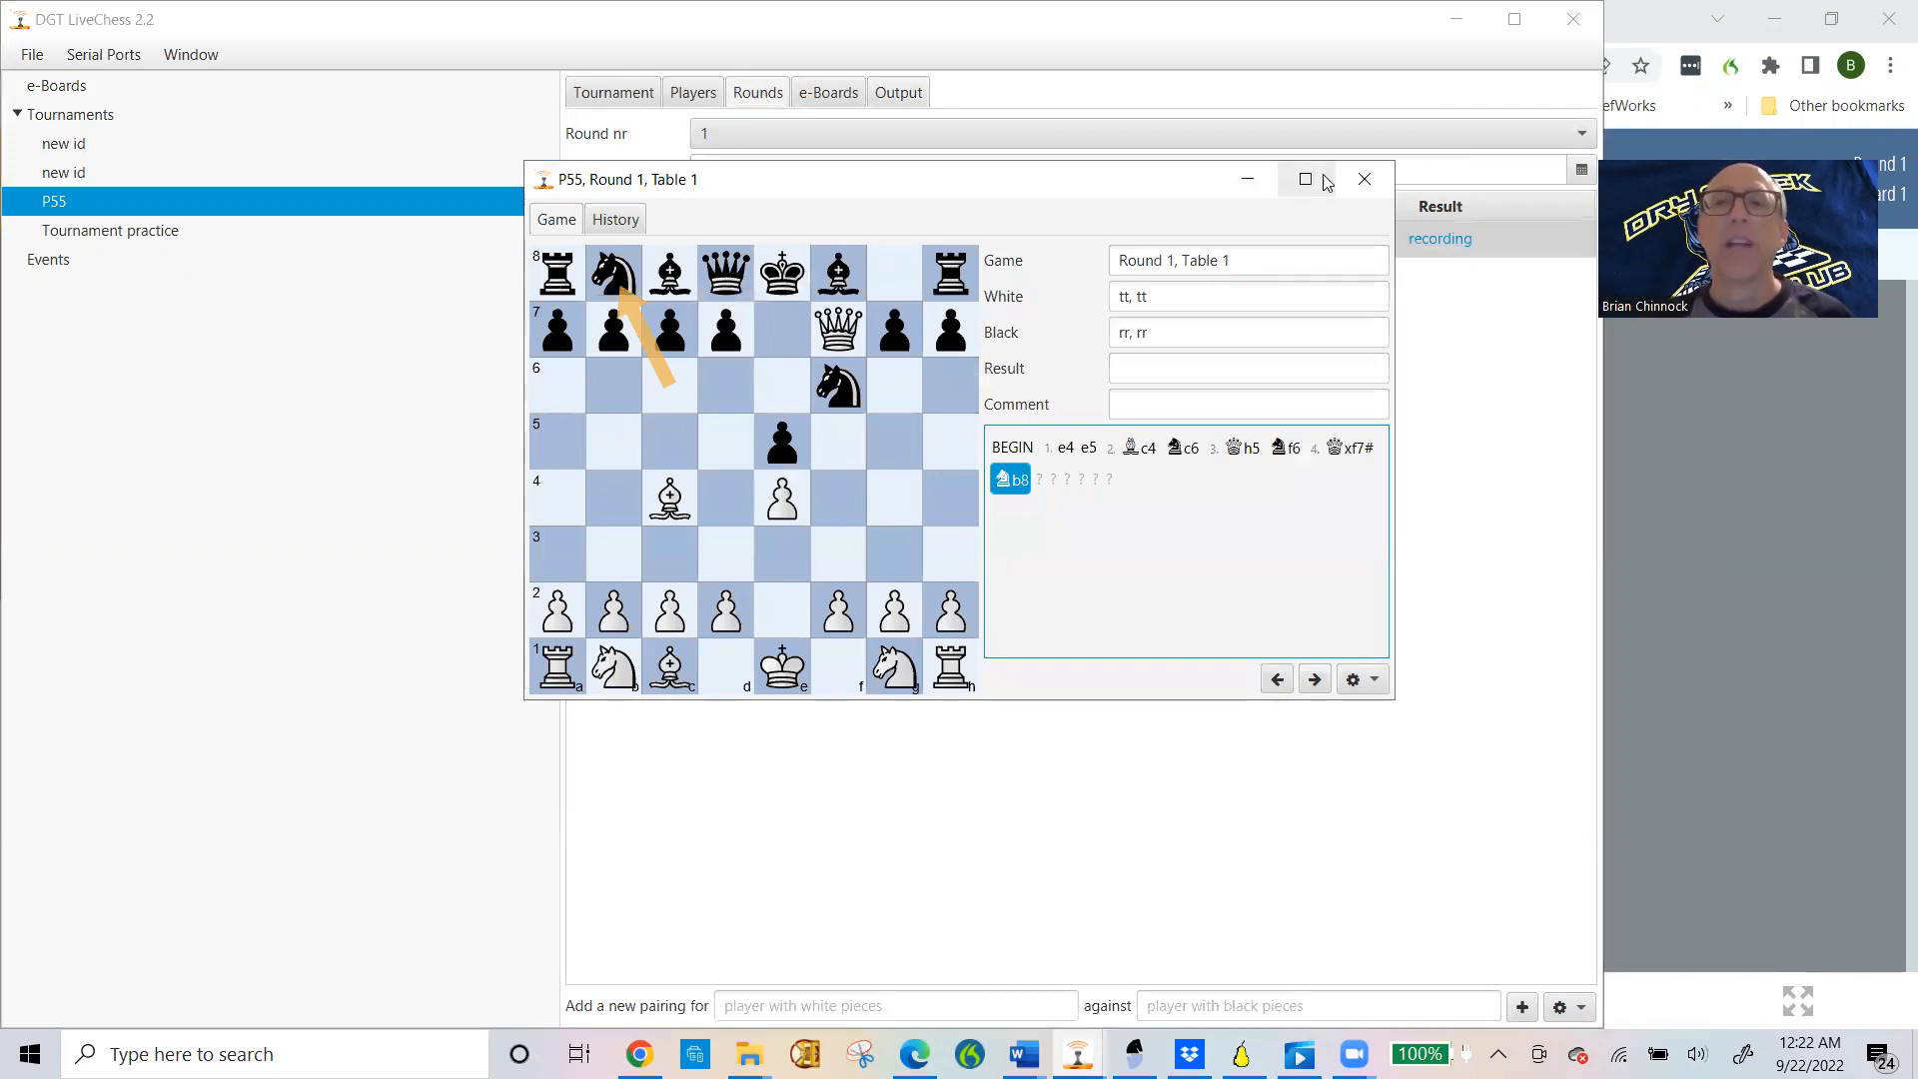
click(1498, 382)
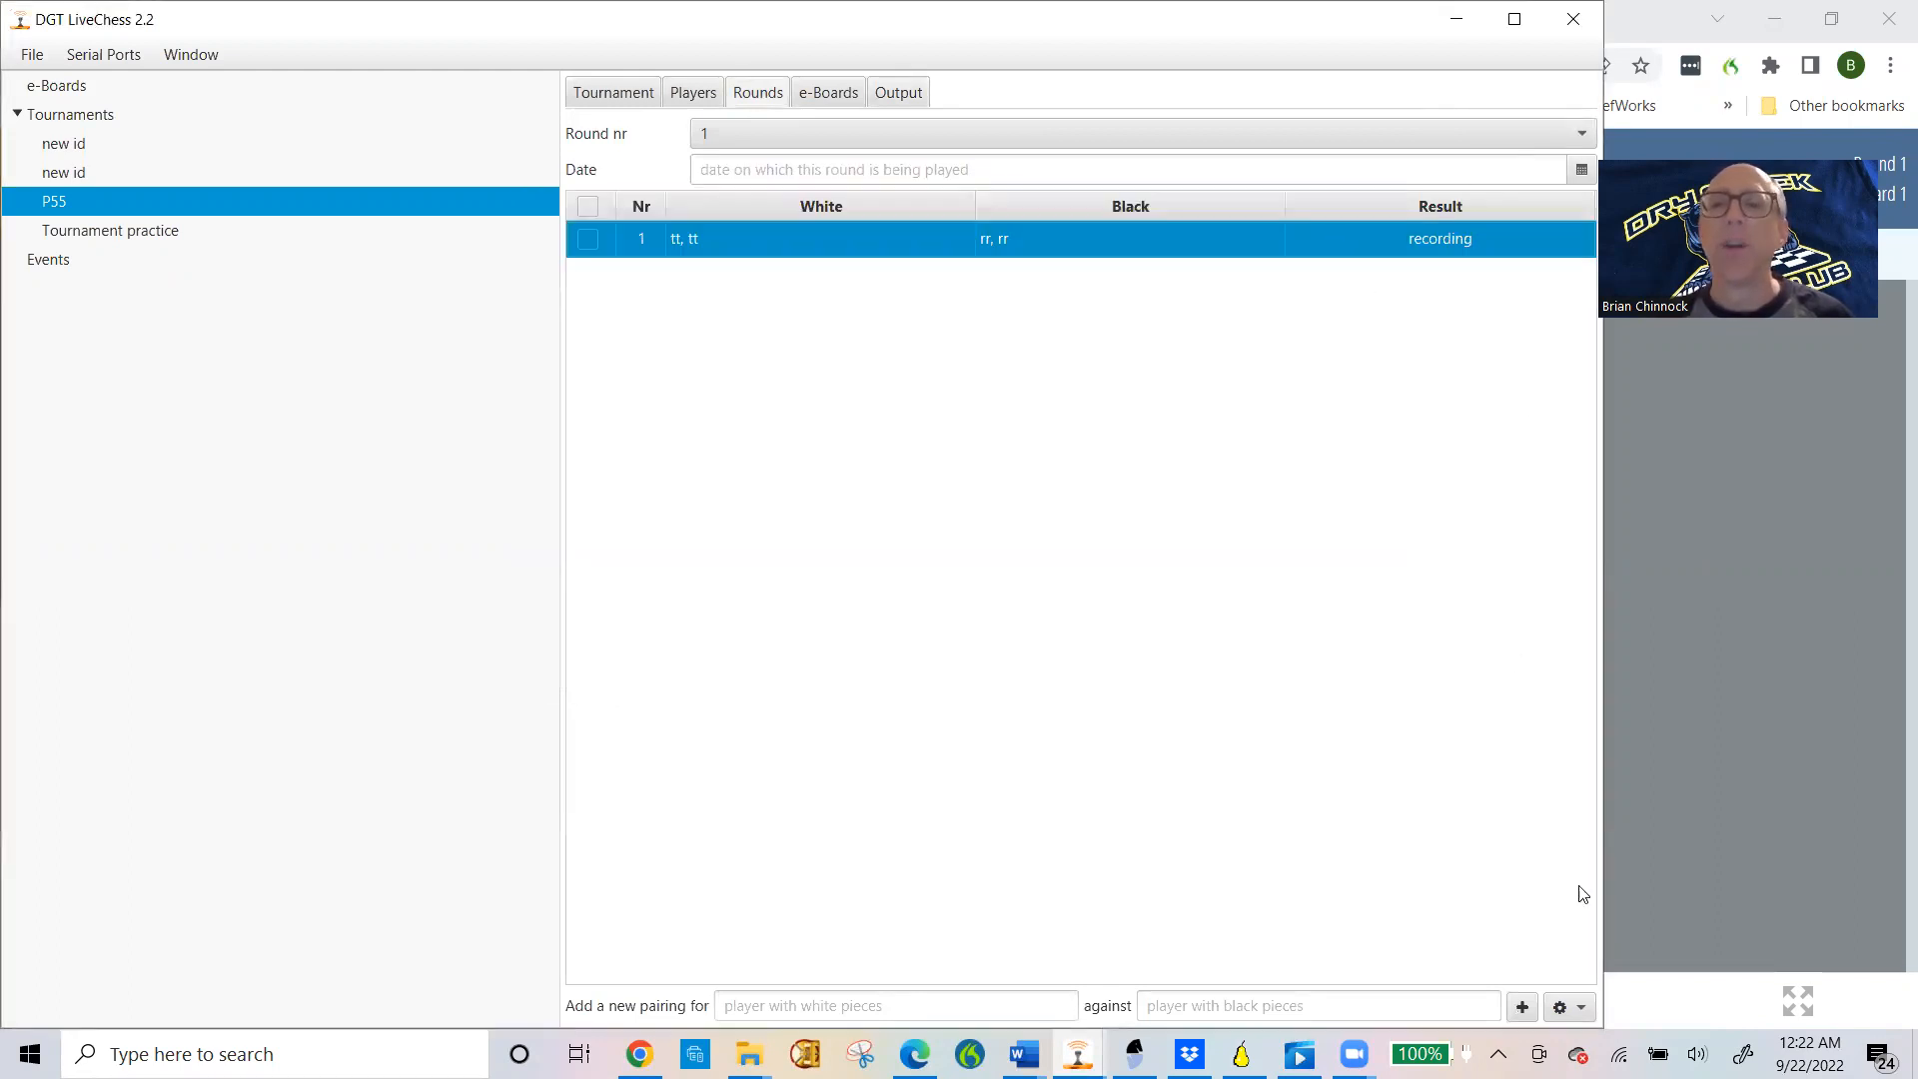
click(1566, 1008)
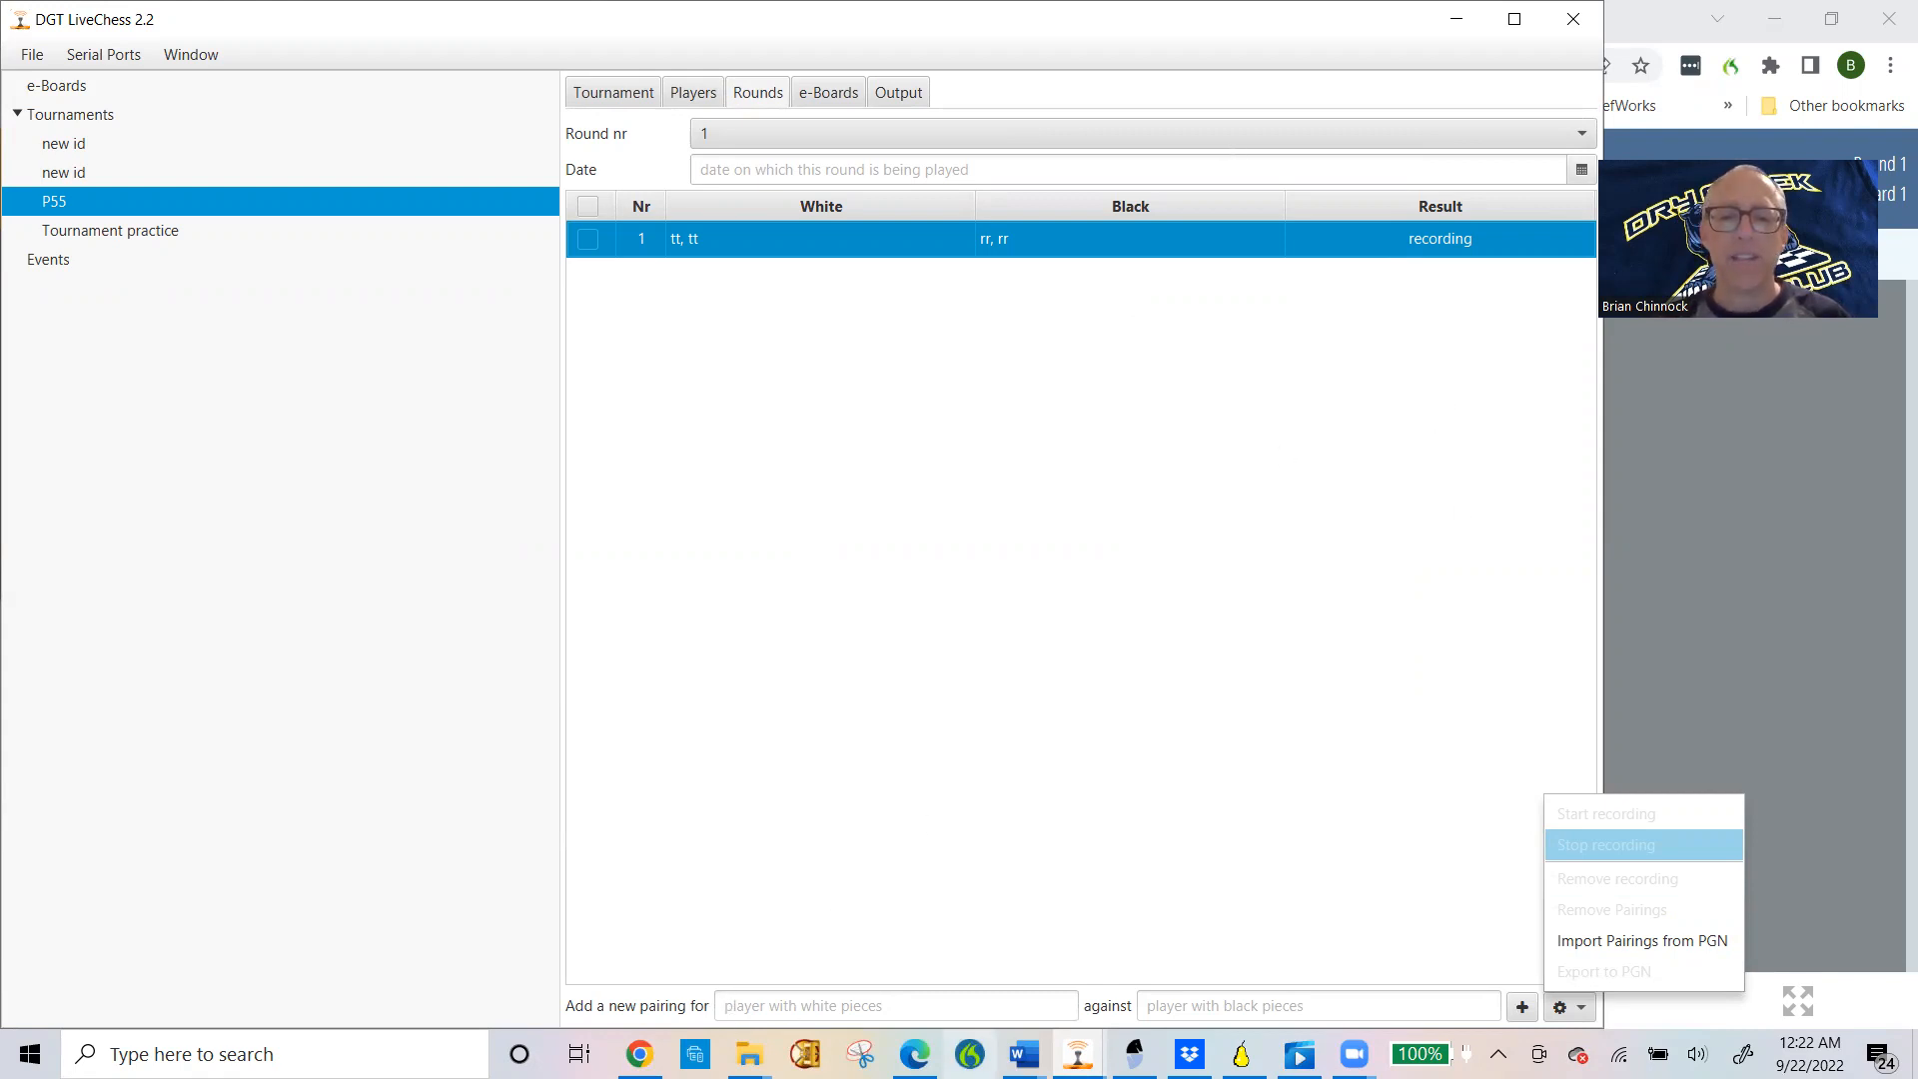
Step: Switch to the browser and follow the P55 round 1 game live in the cloud viewer
click(640, 1055)
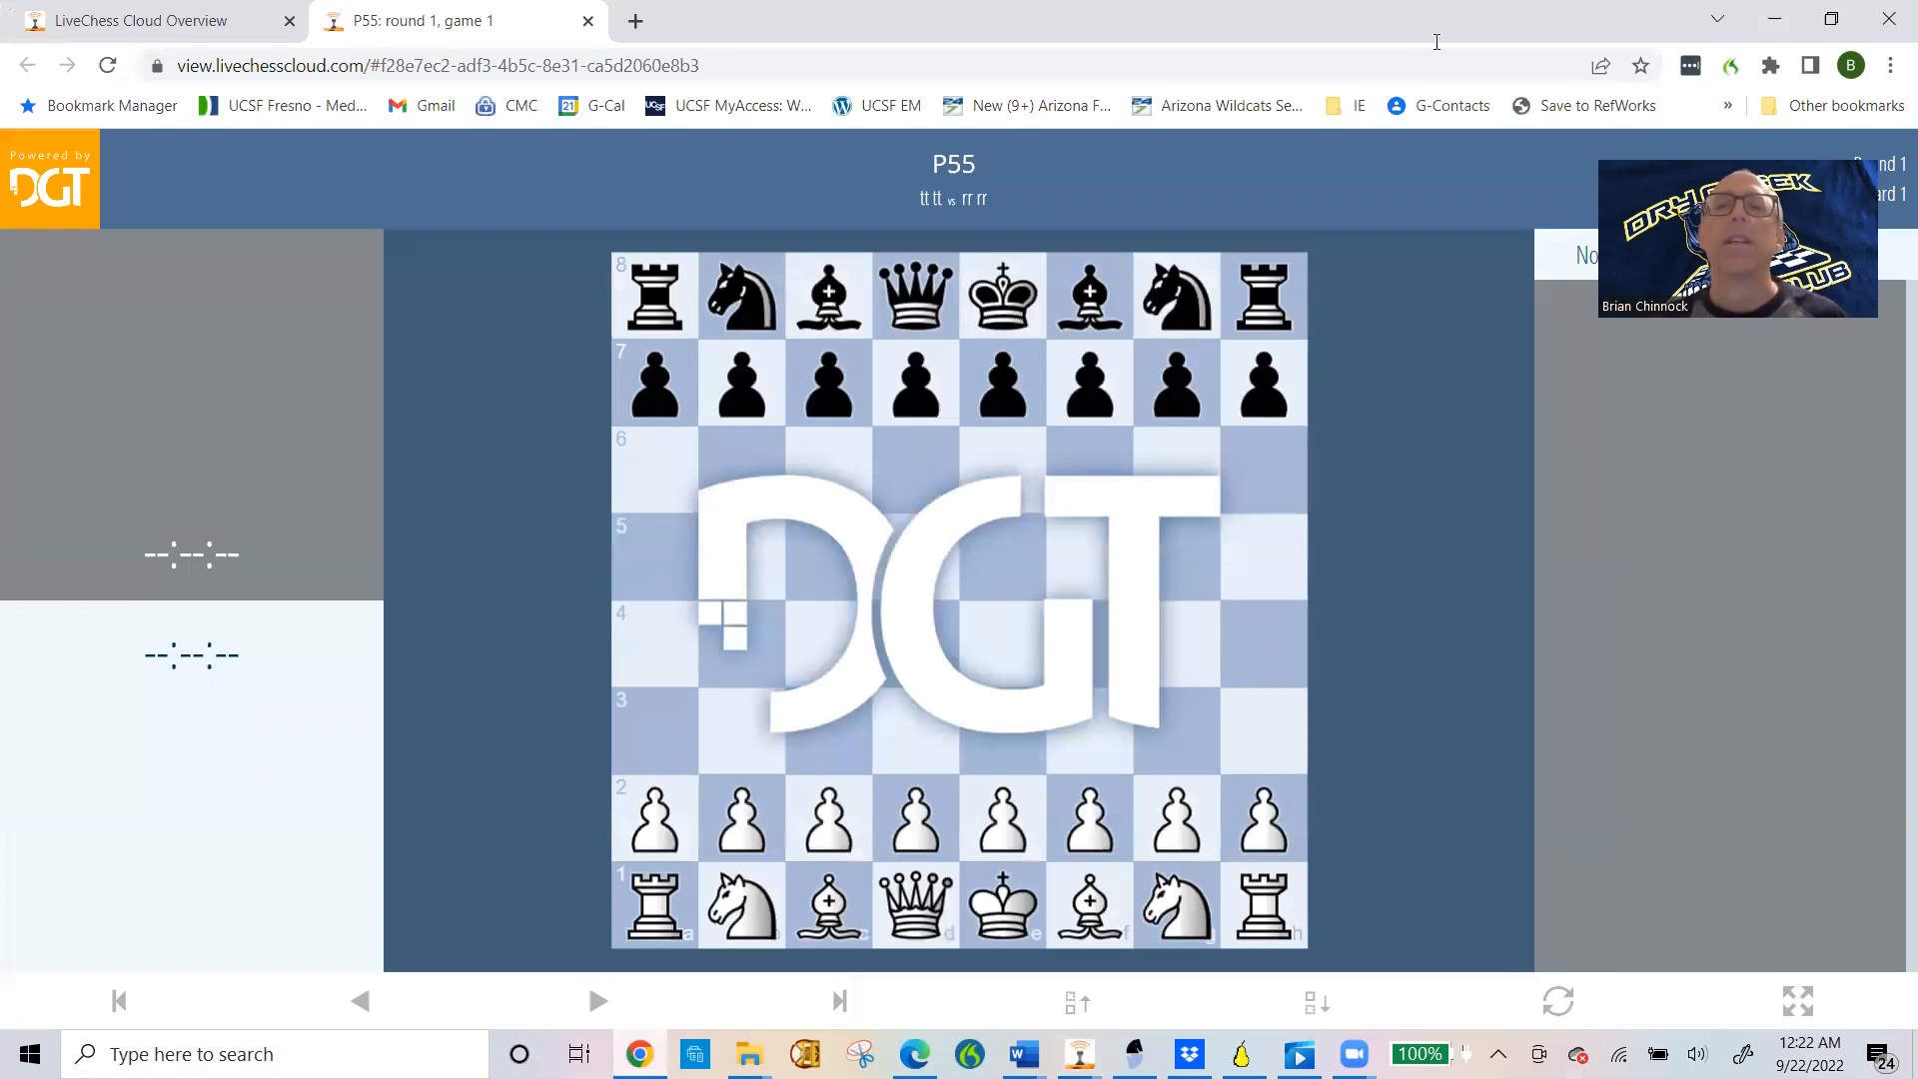
click(1707, 548)
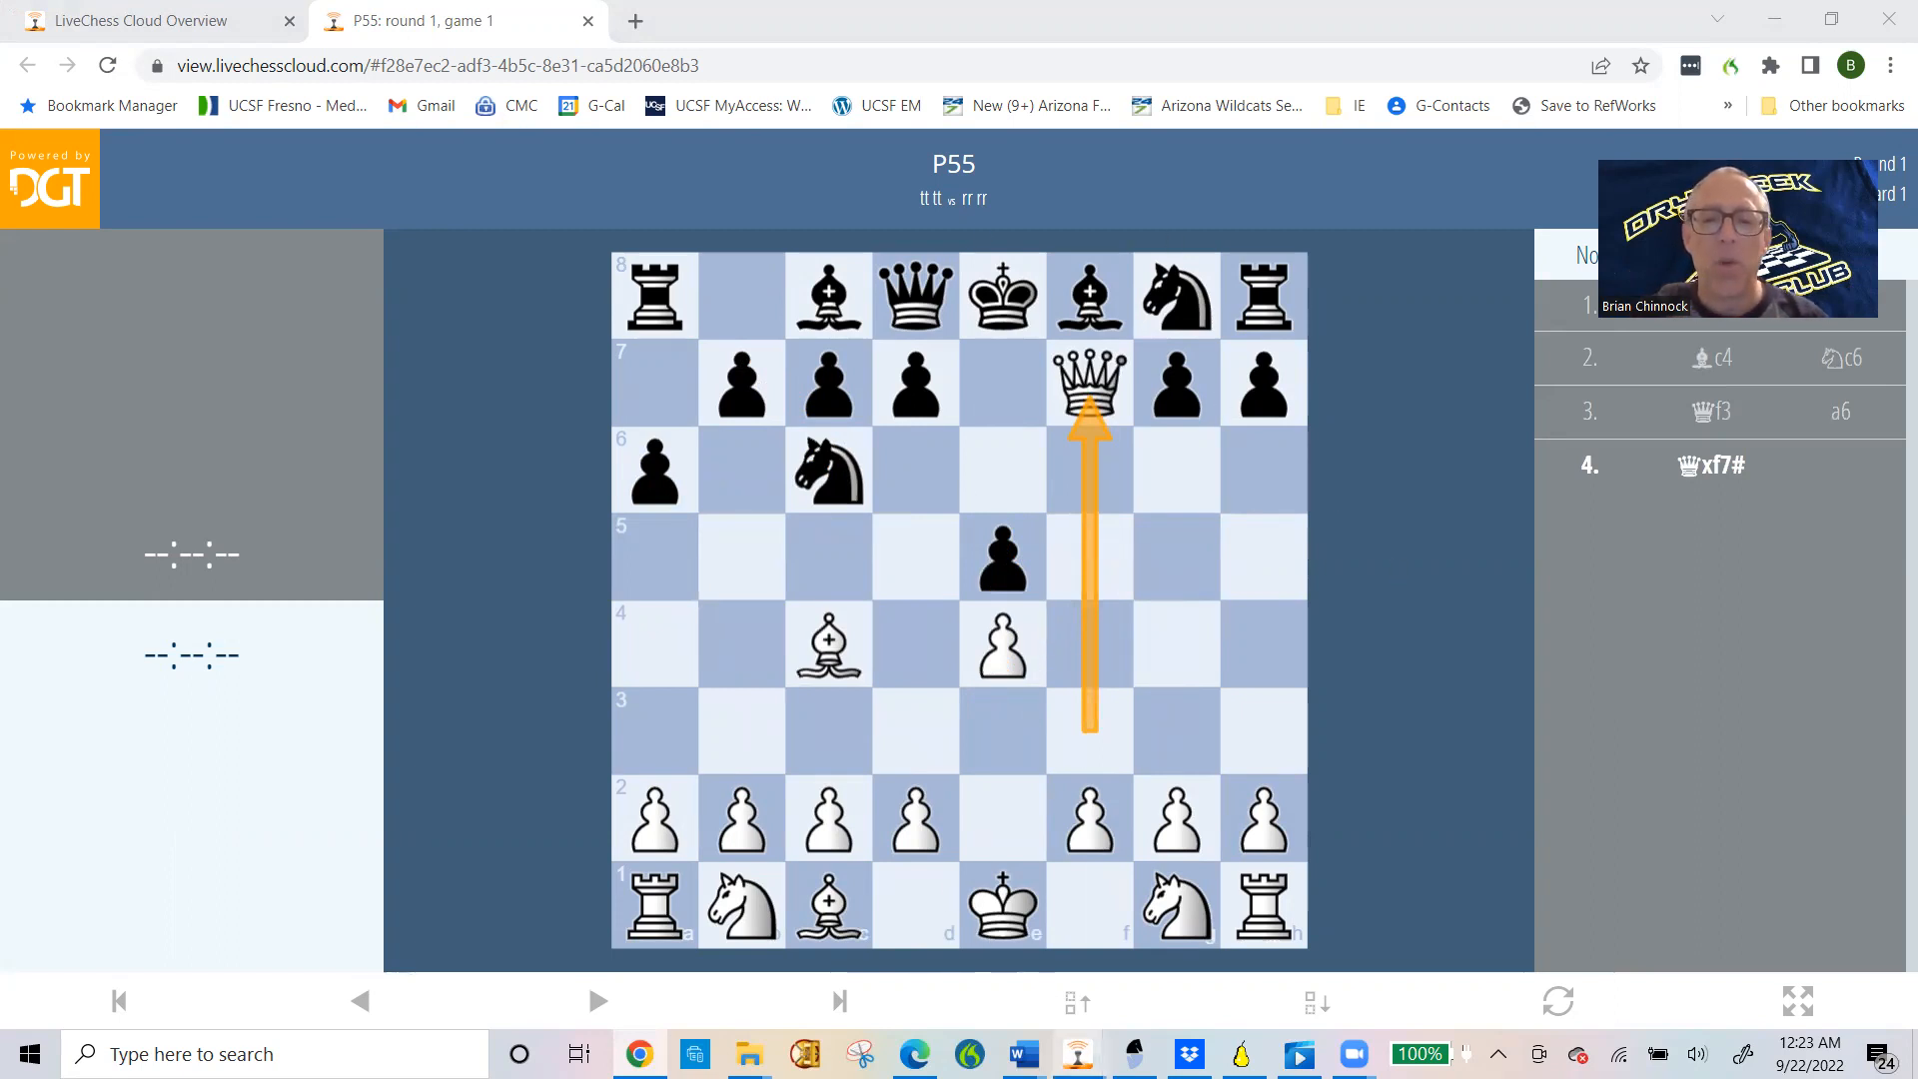
Step: Switch to DGT LiveChess, mark the P55 round 1 pairing "tt, tt" against "rr, rr" and open its recorded game
mouse_move(1078, 1054)
click(842, 926)
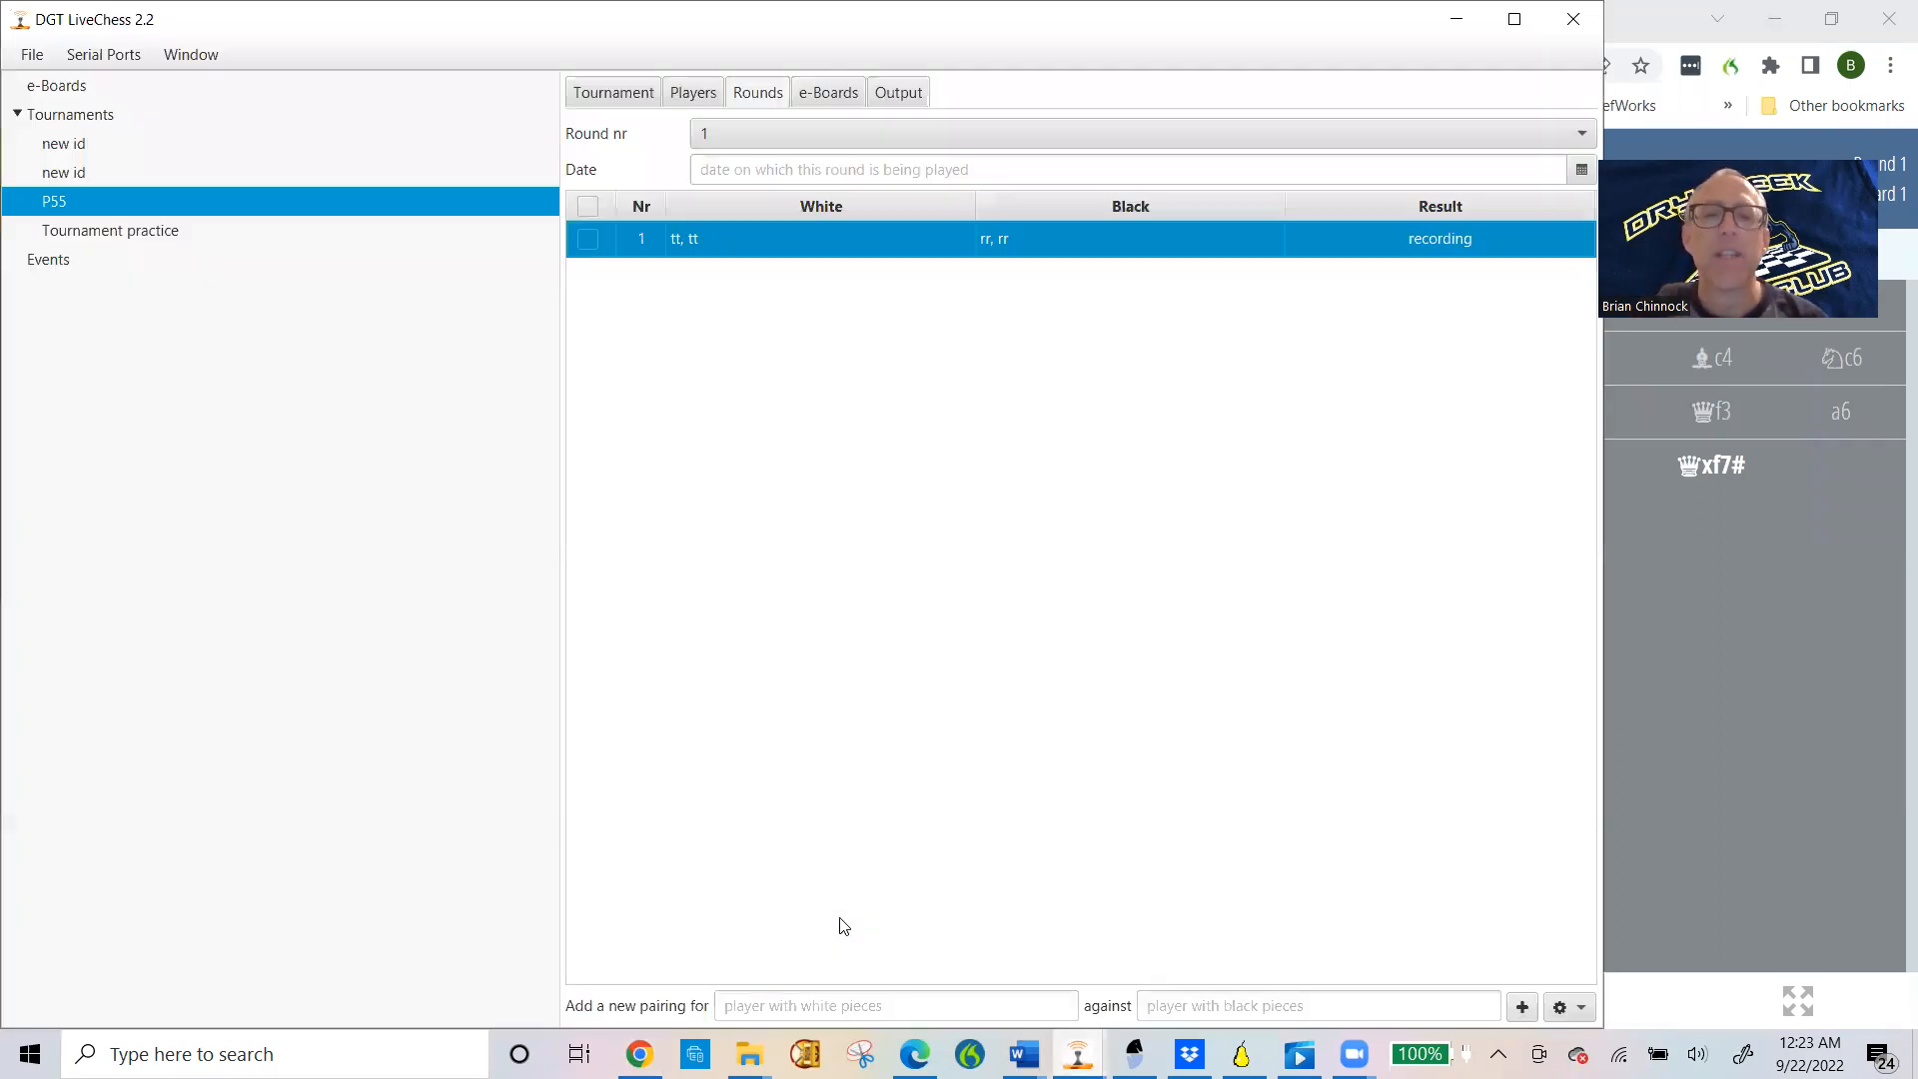
click(756, 94)
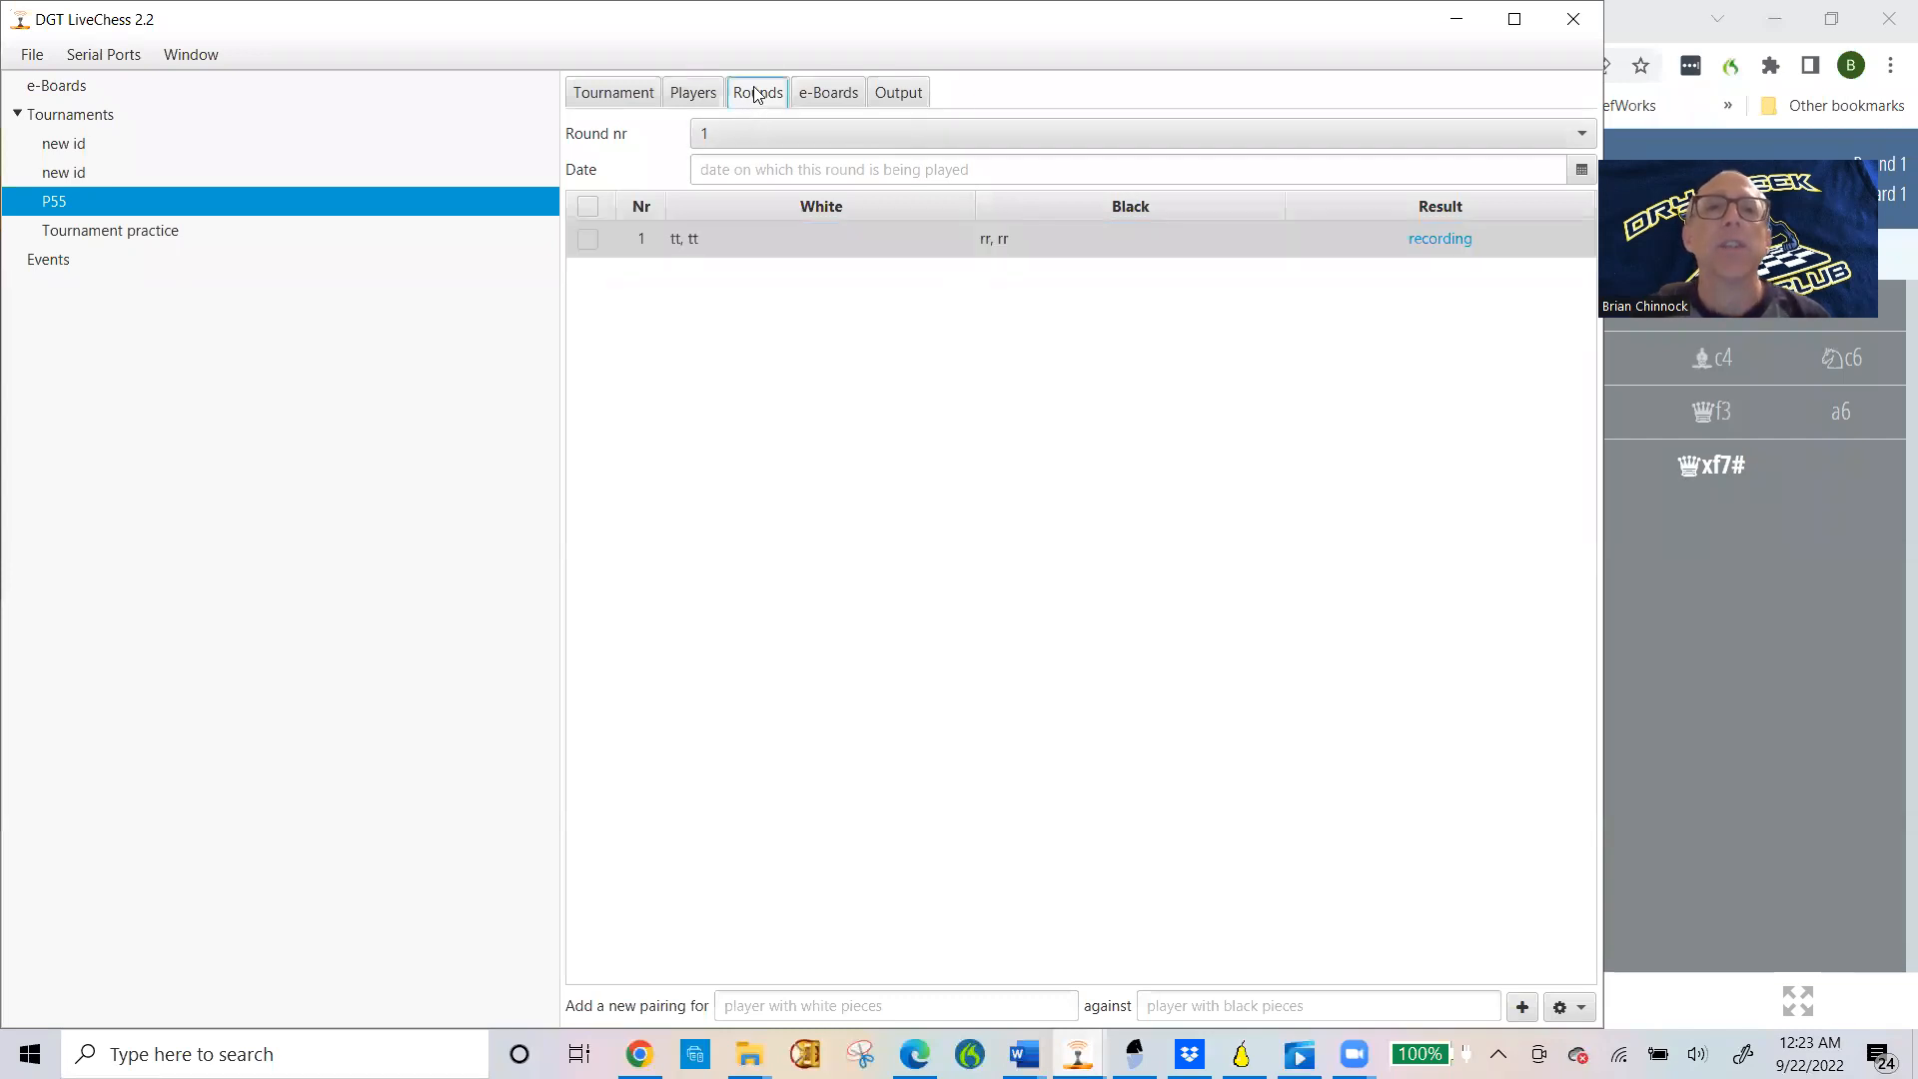
click(592, 239)
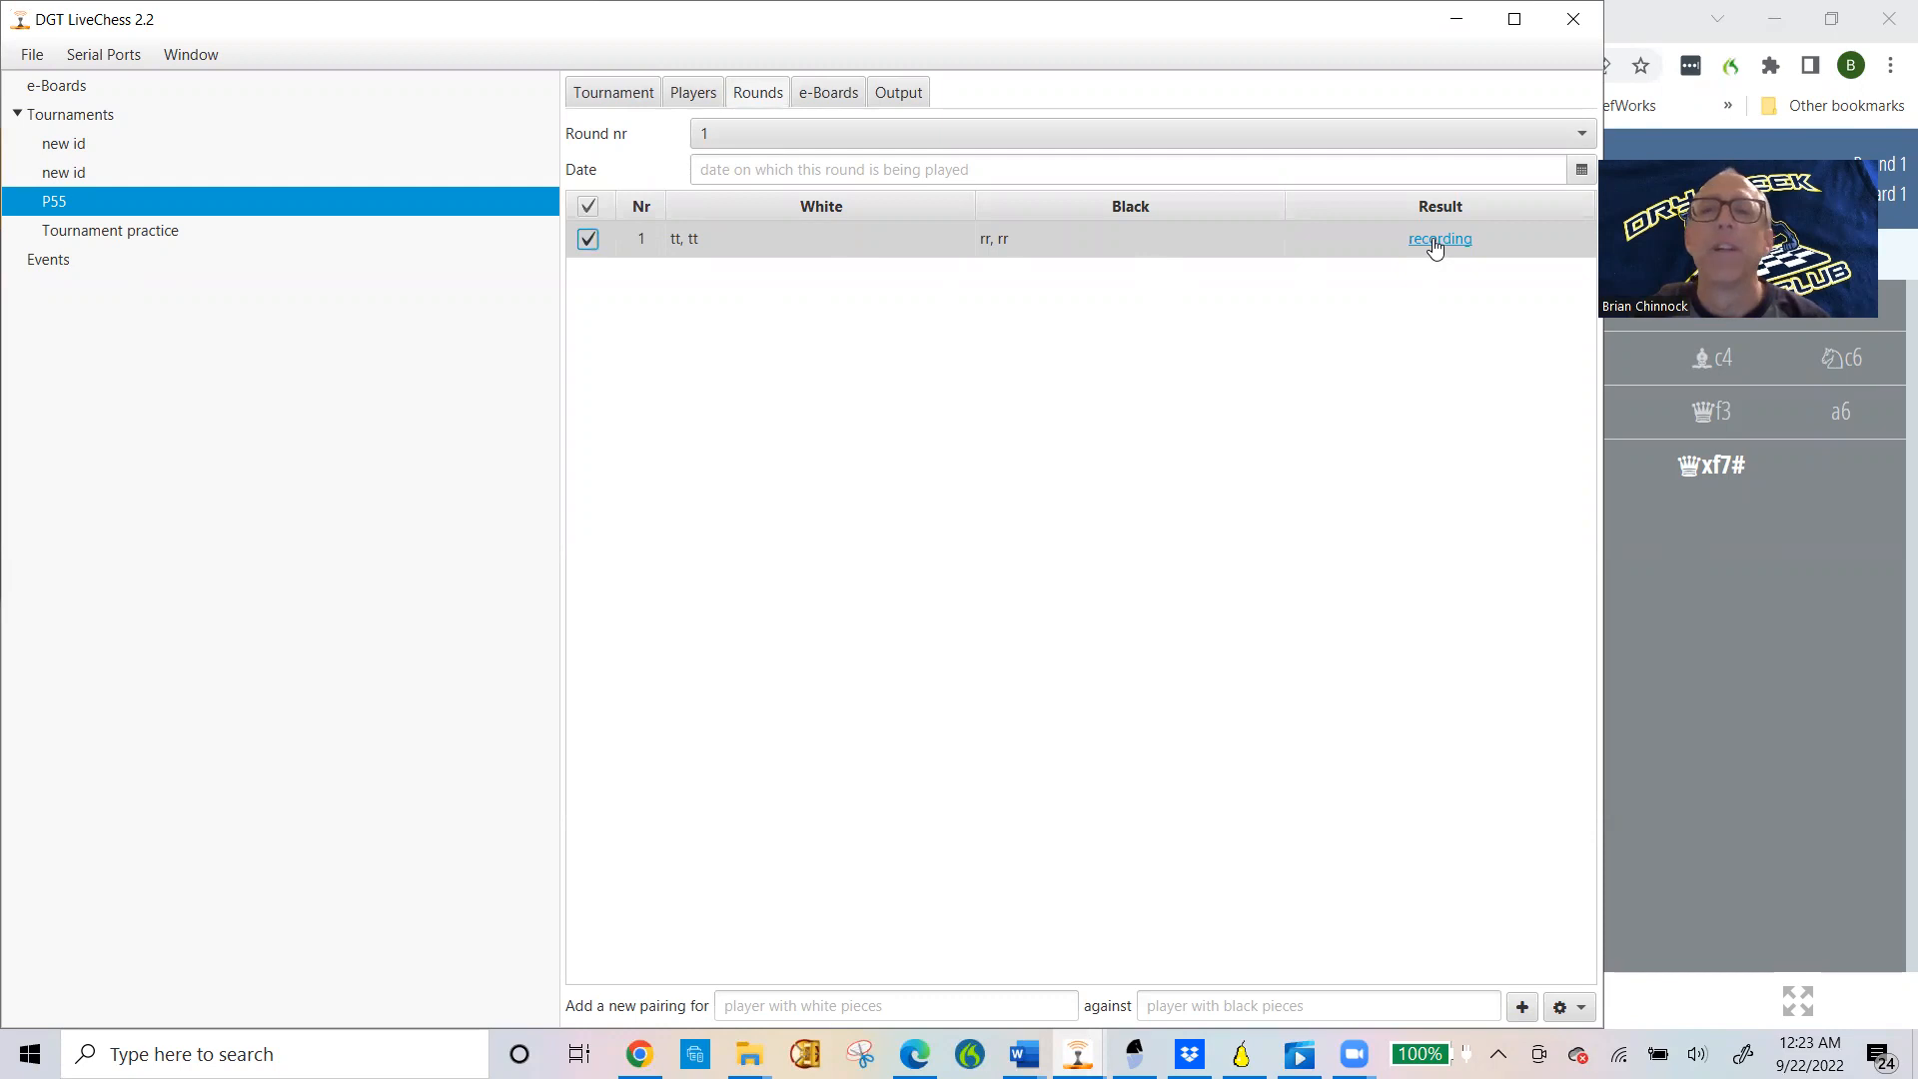
click(1434, 244)
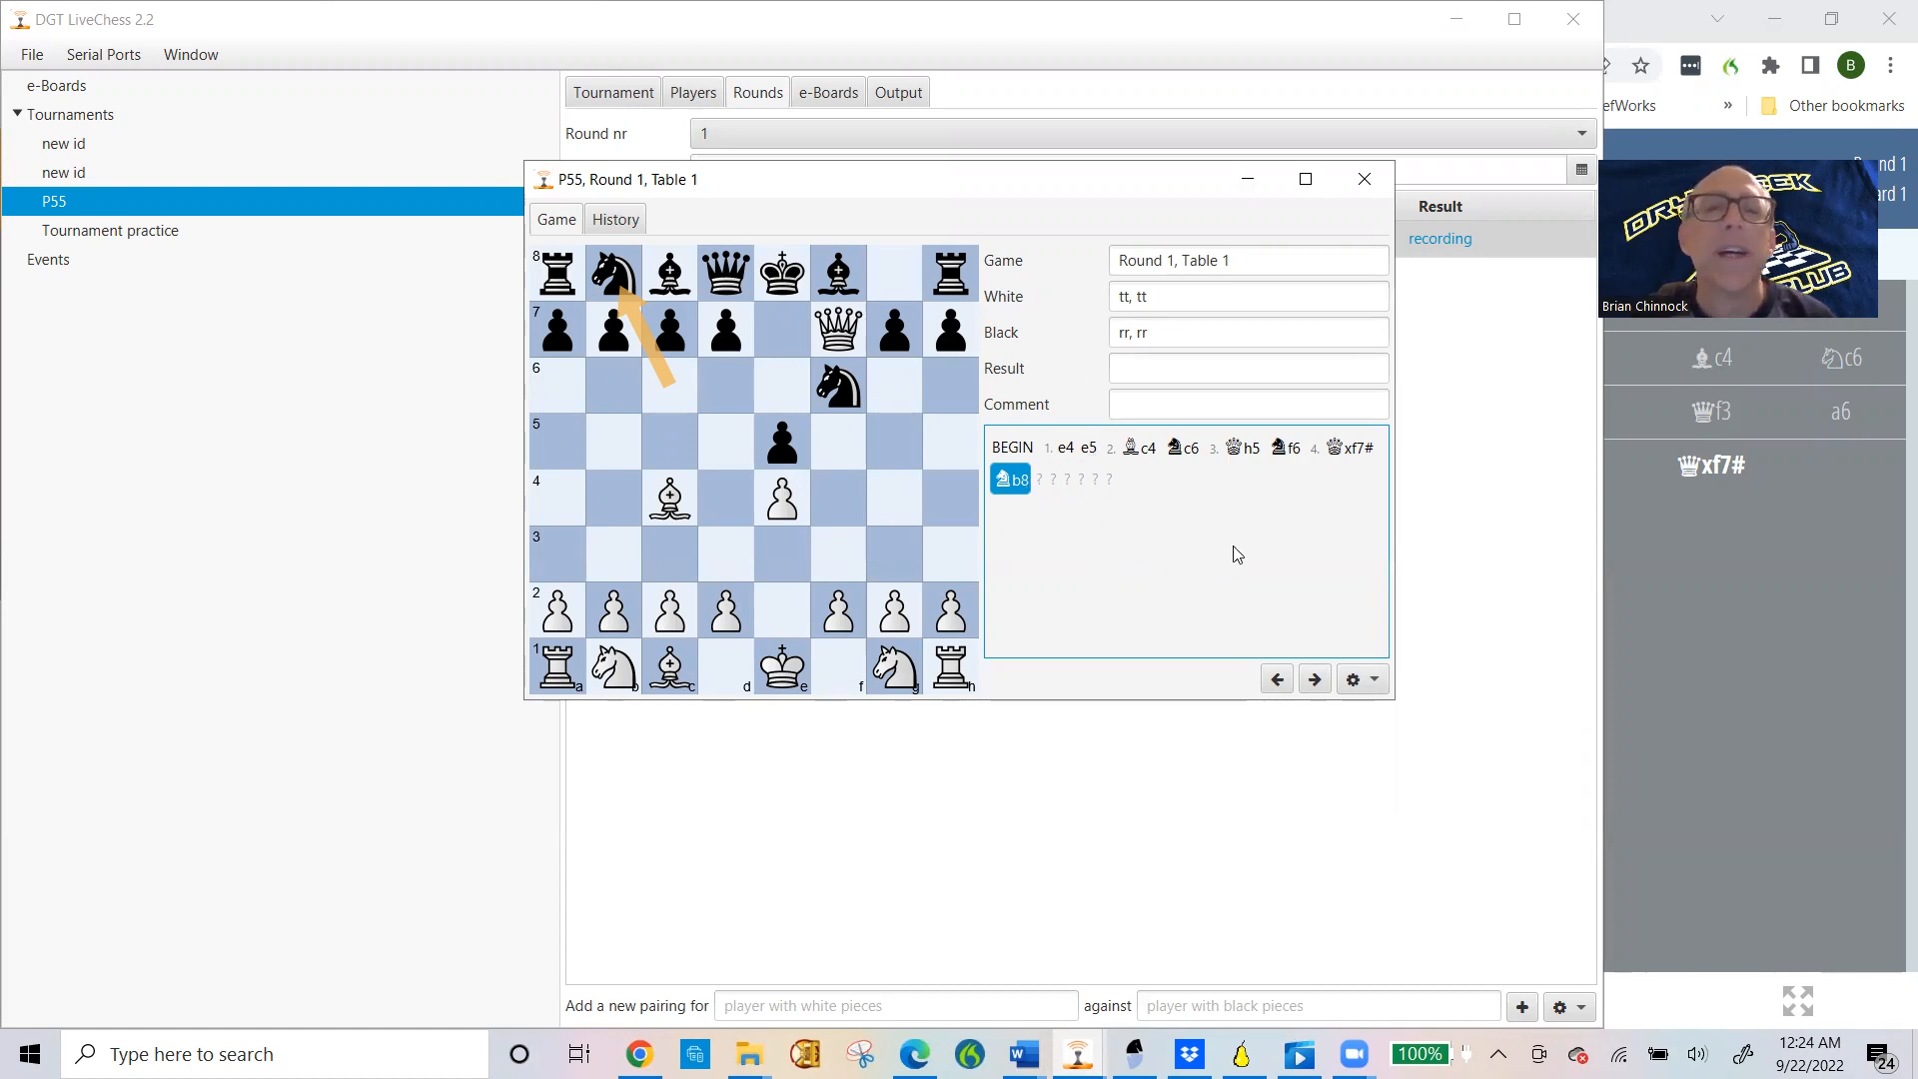
Step: Set White's 4. Qxf7# as the last move of the P55 round 1 game and close the game window
click(1329, 455)
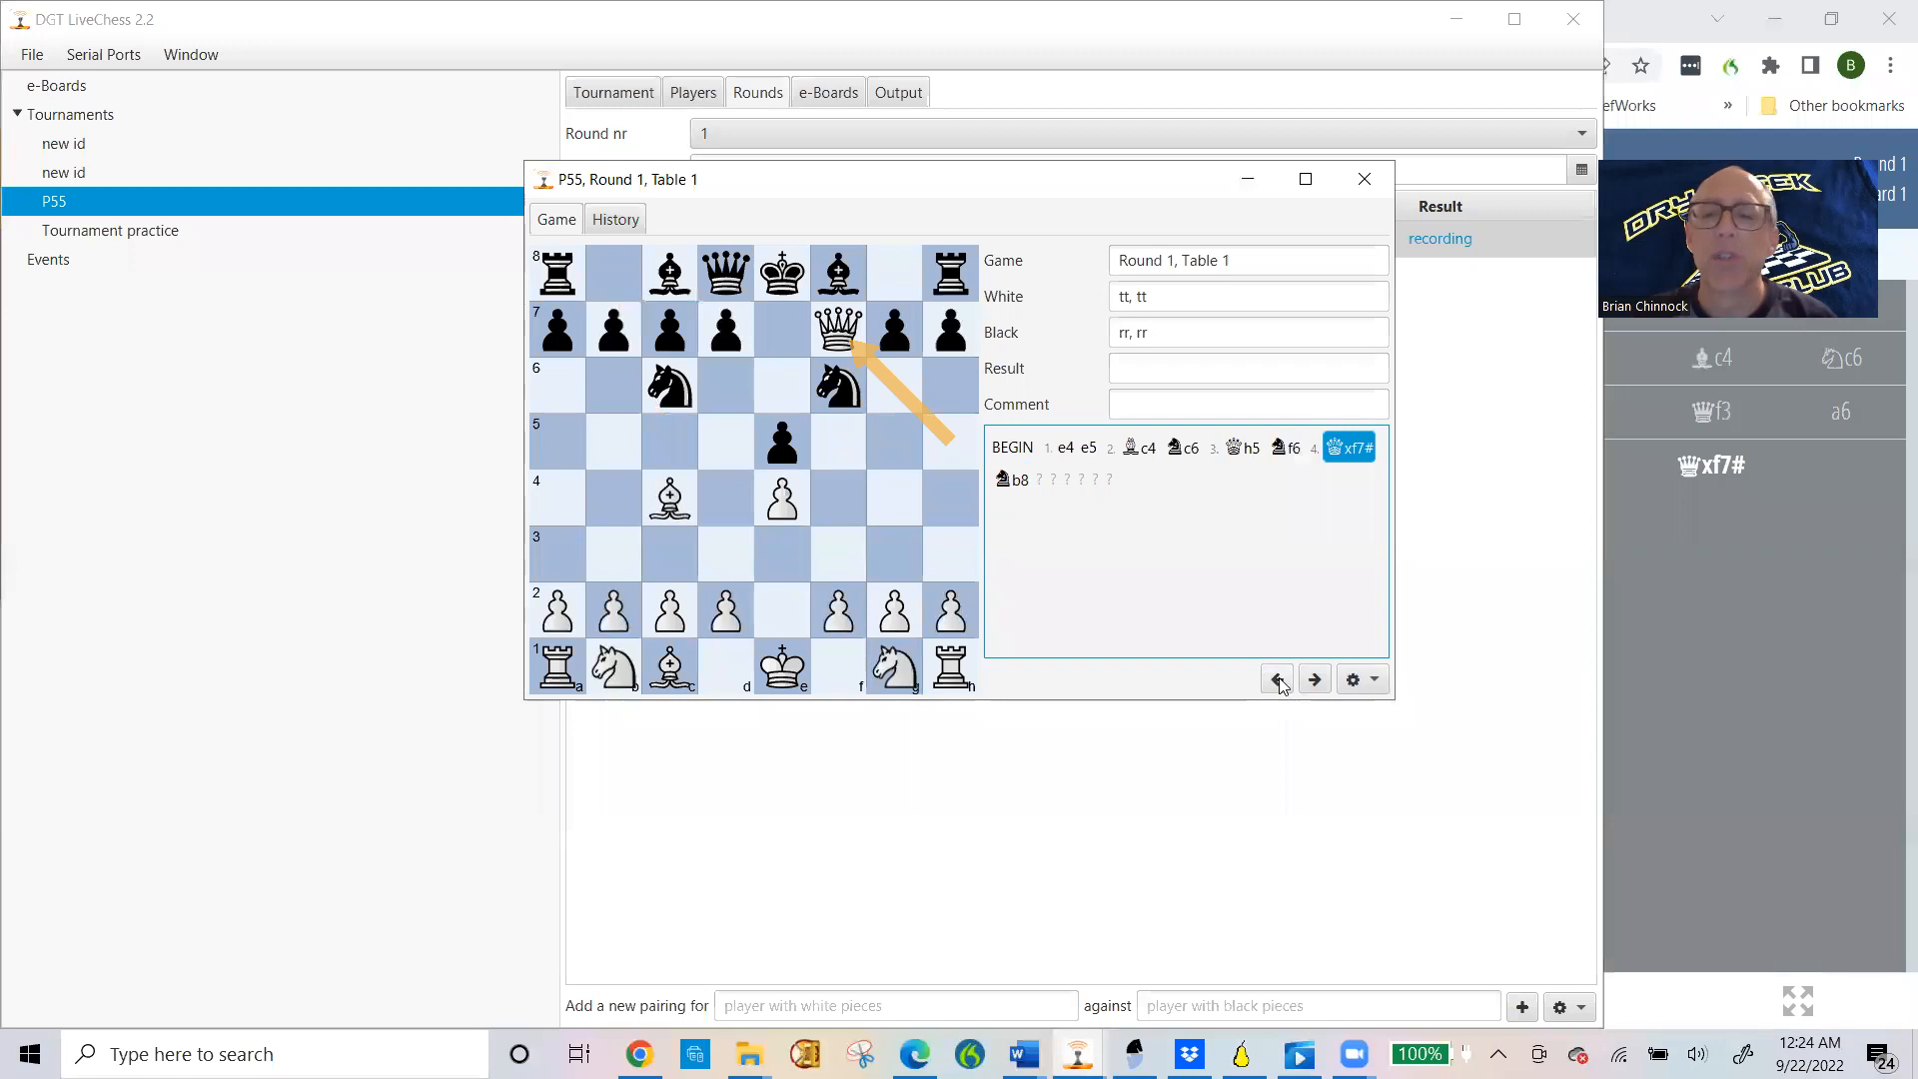
click(1356, 680)
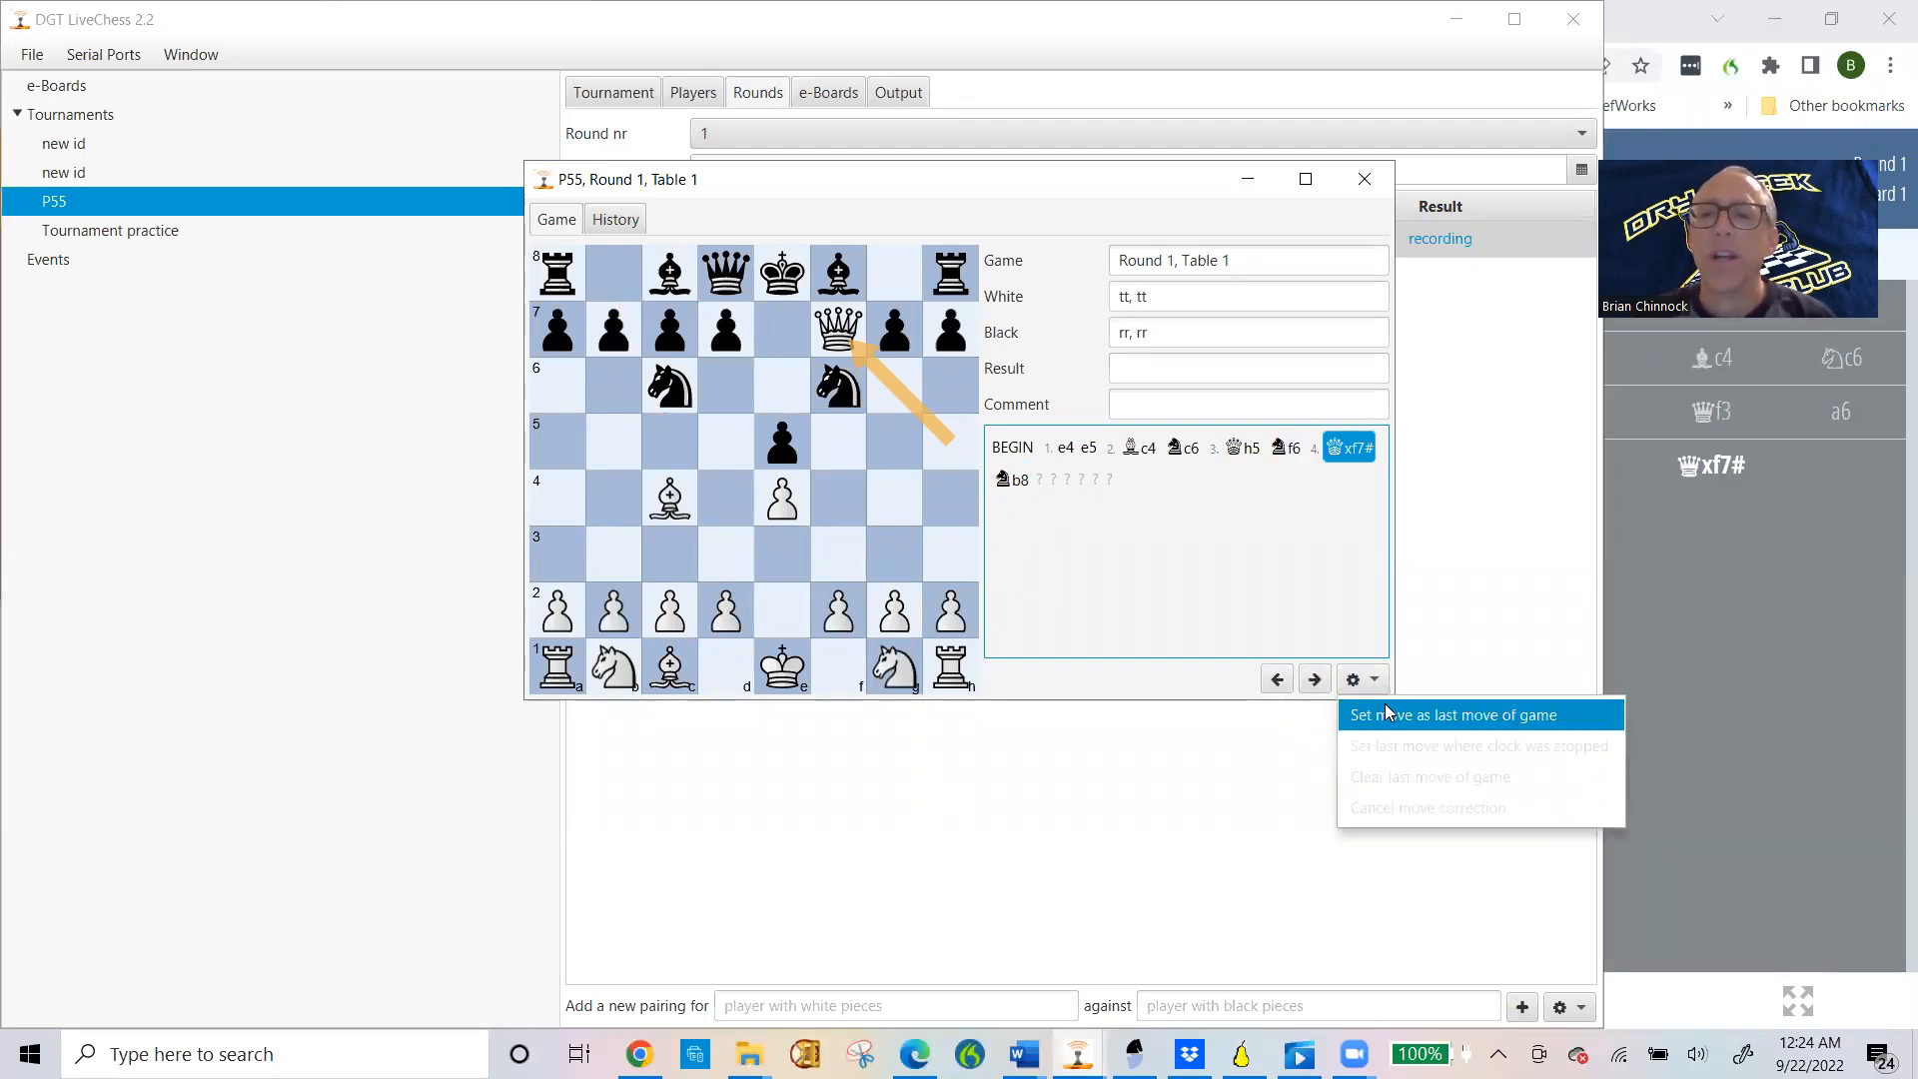
click(1387, 715)
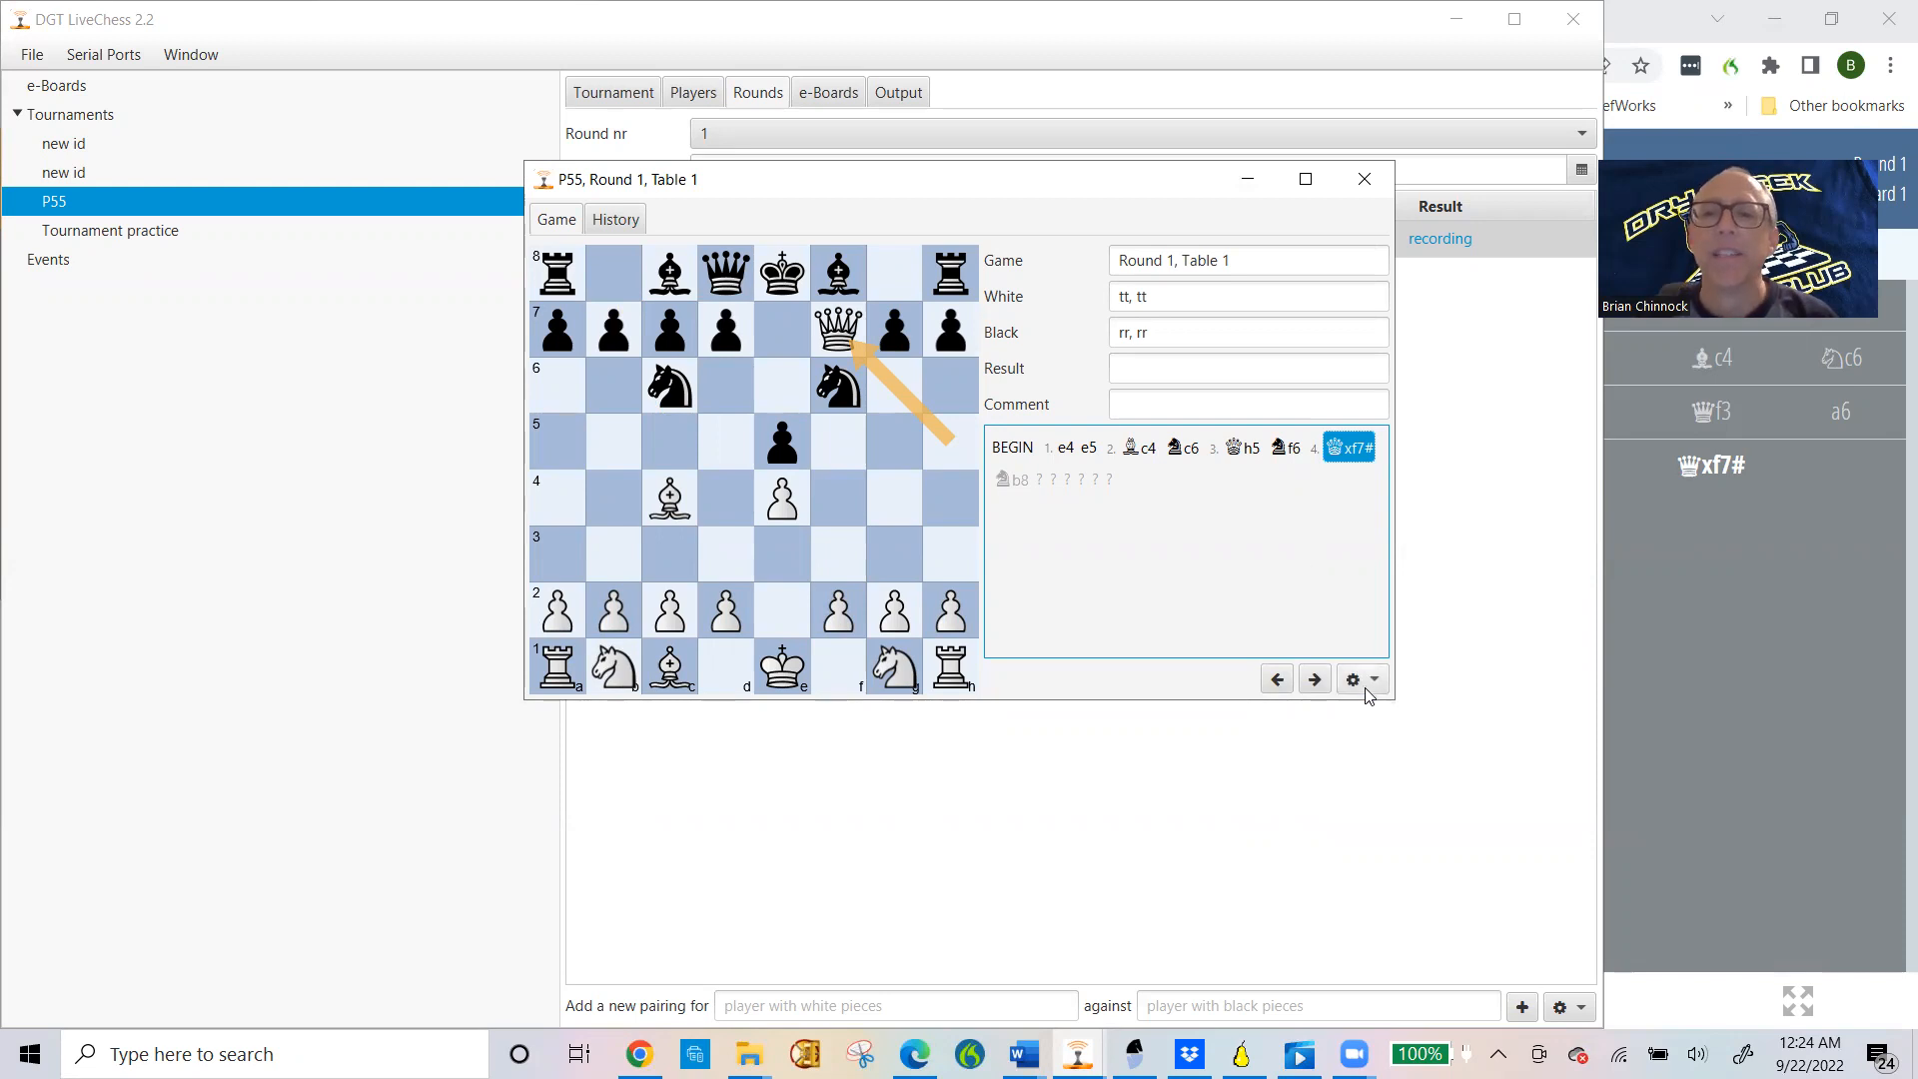
click(1367, 683)
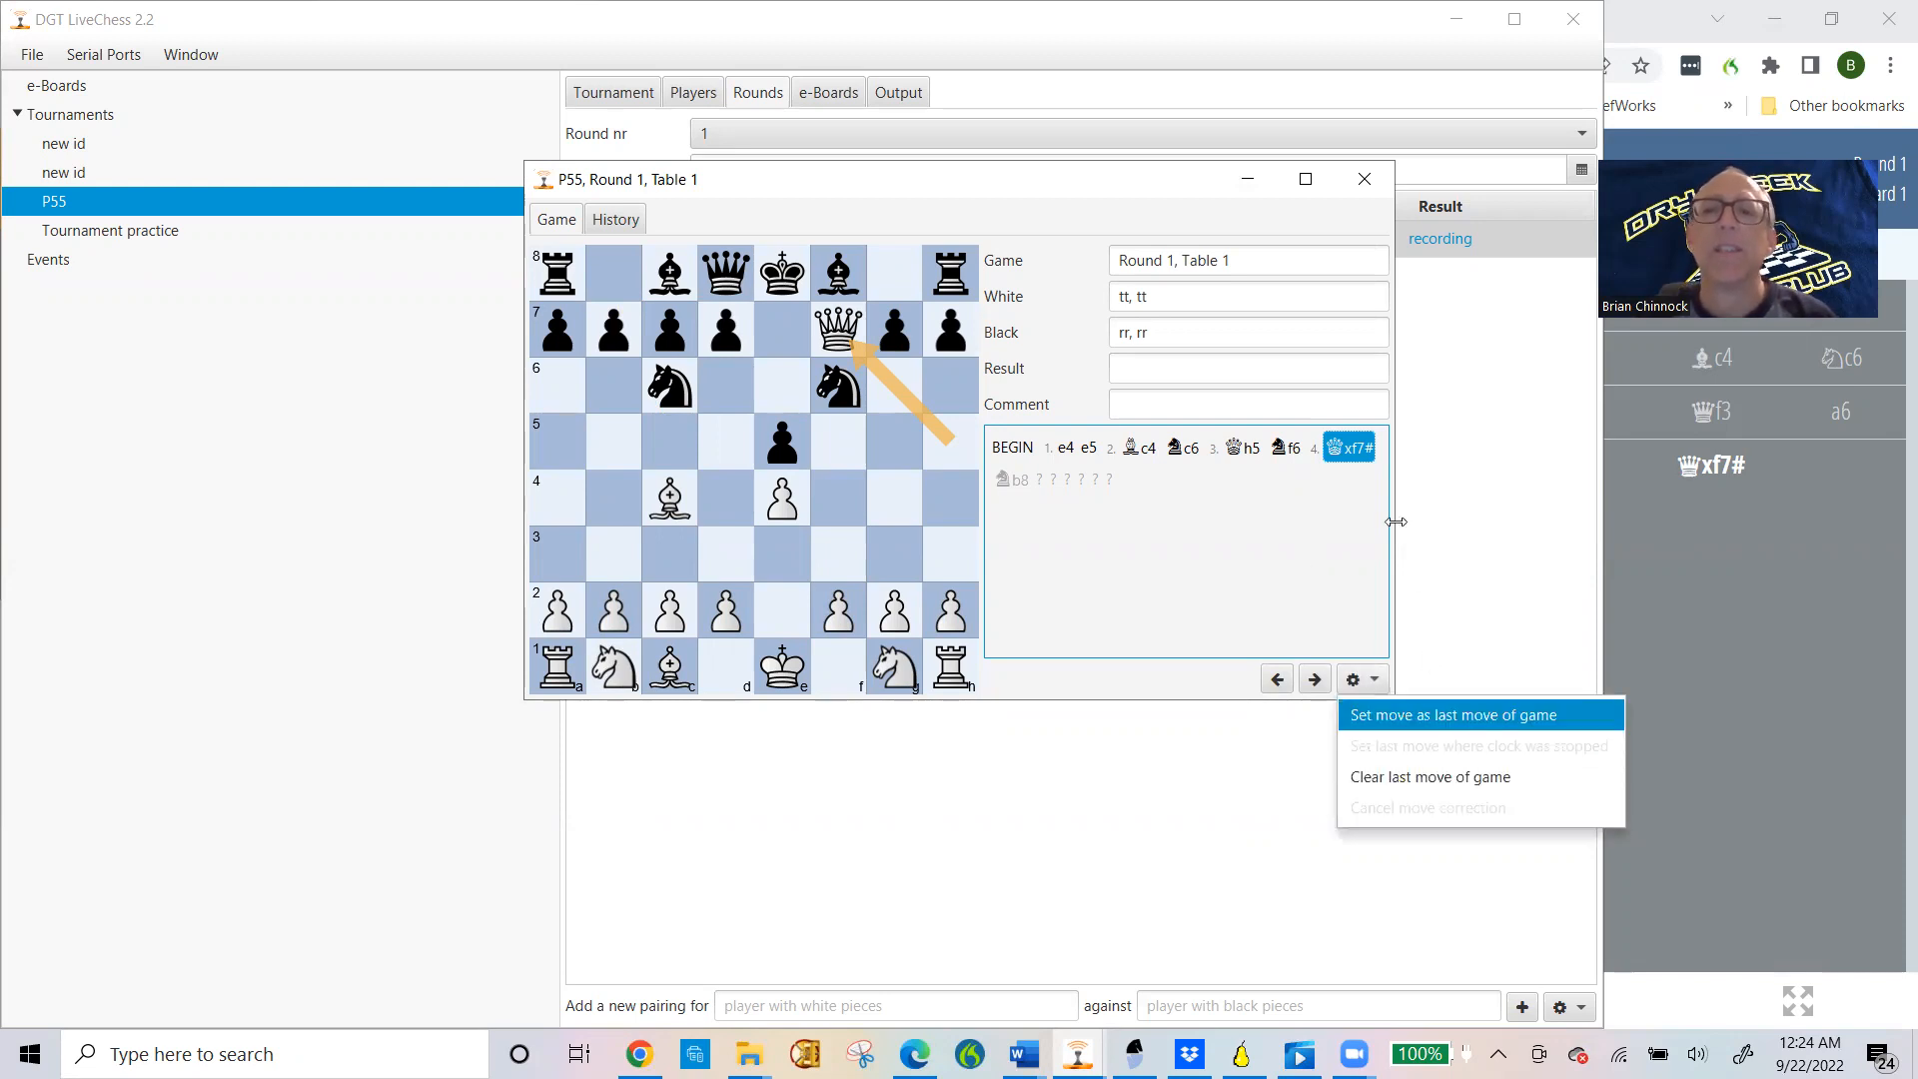
click(1364, 179)
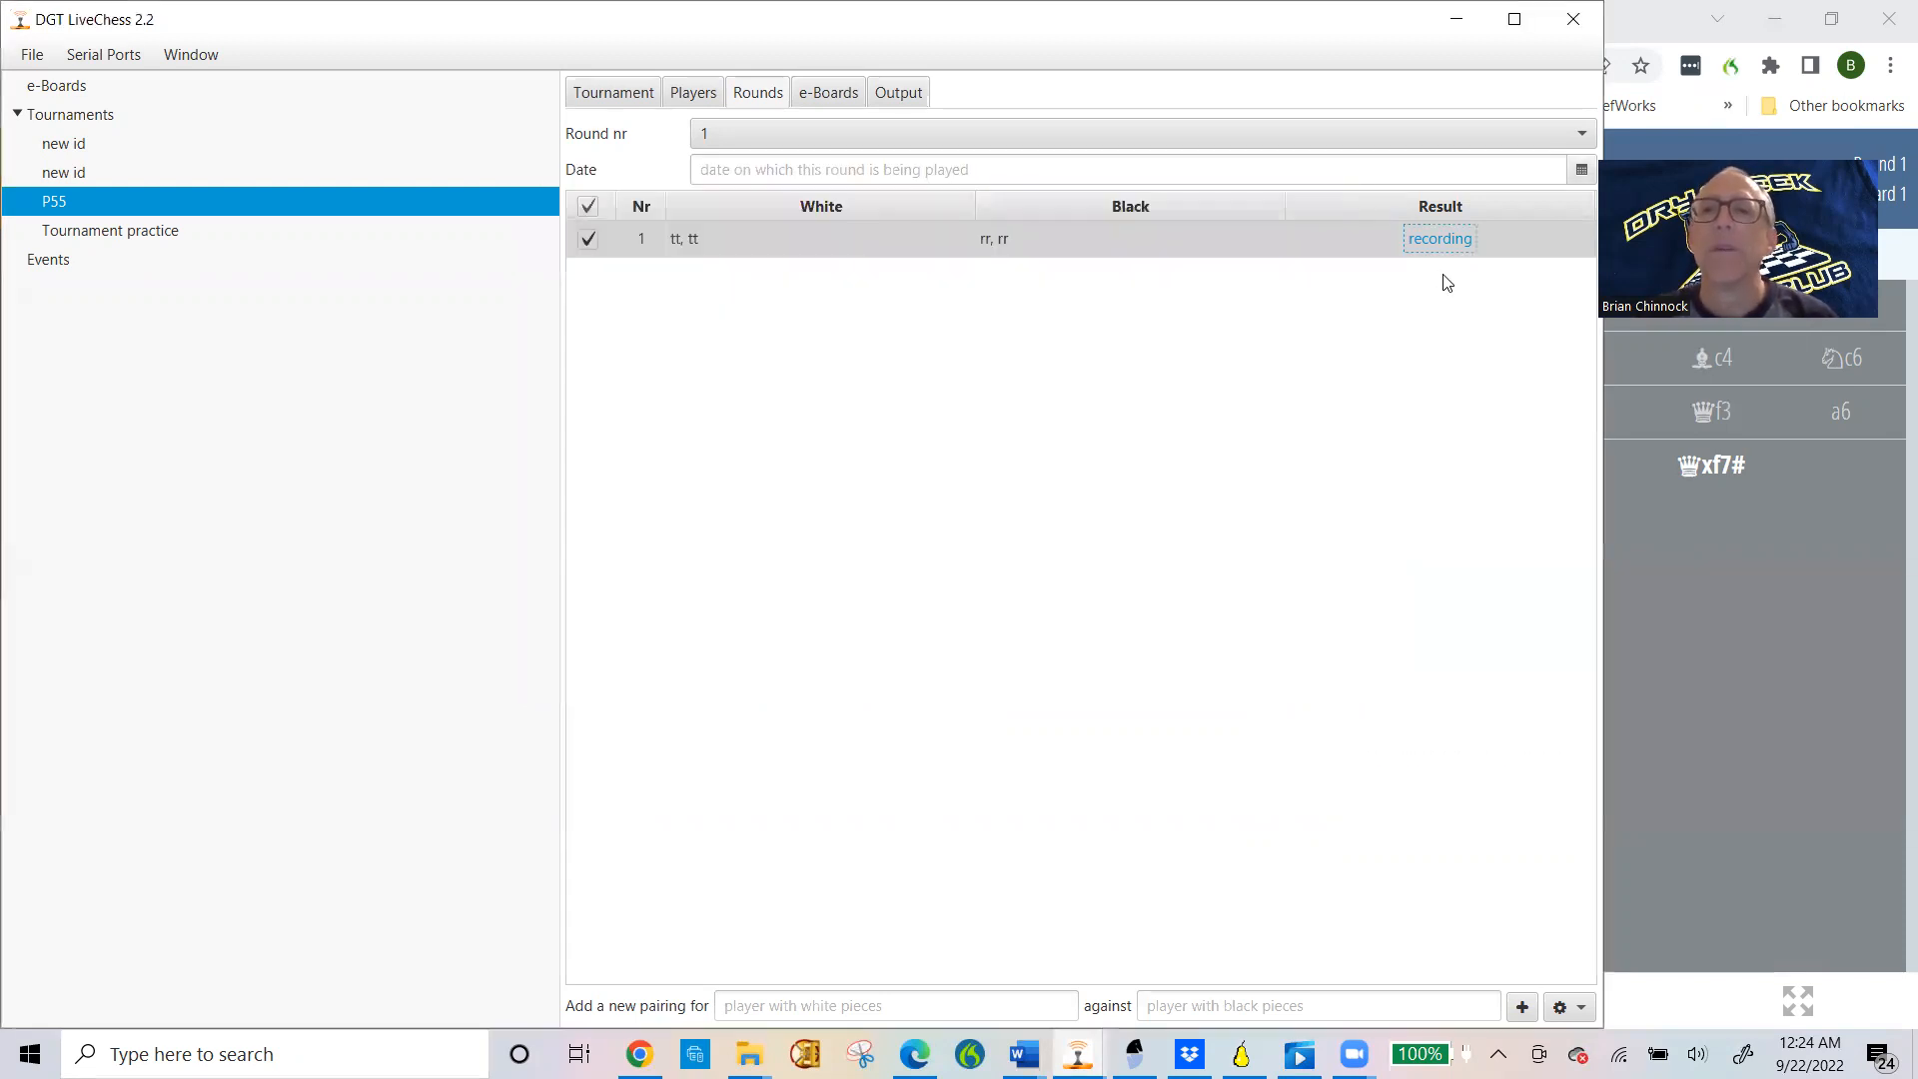
Step: Check the recorded round 1 game once more and stop the recording of its pairing
click(1453, 241)
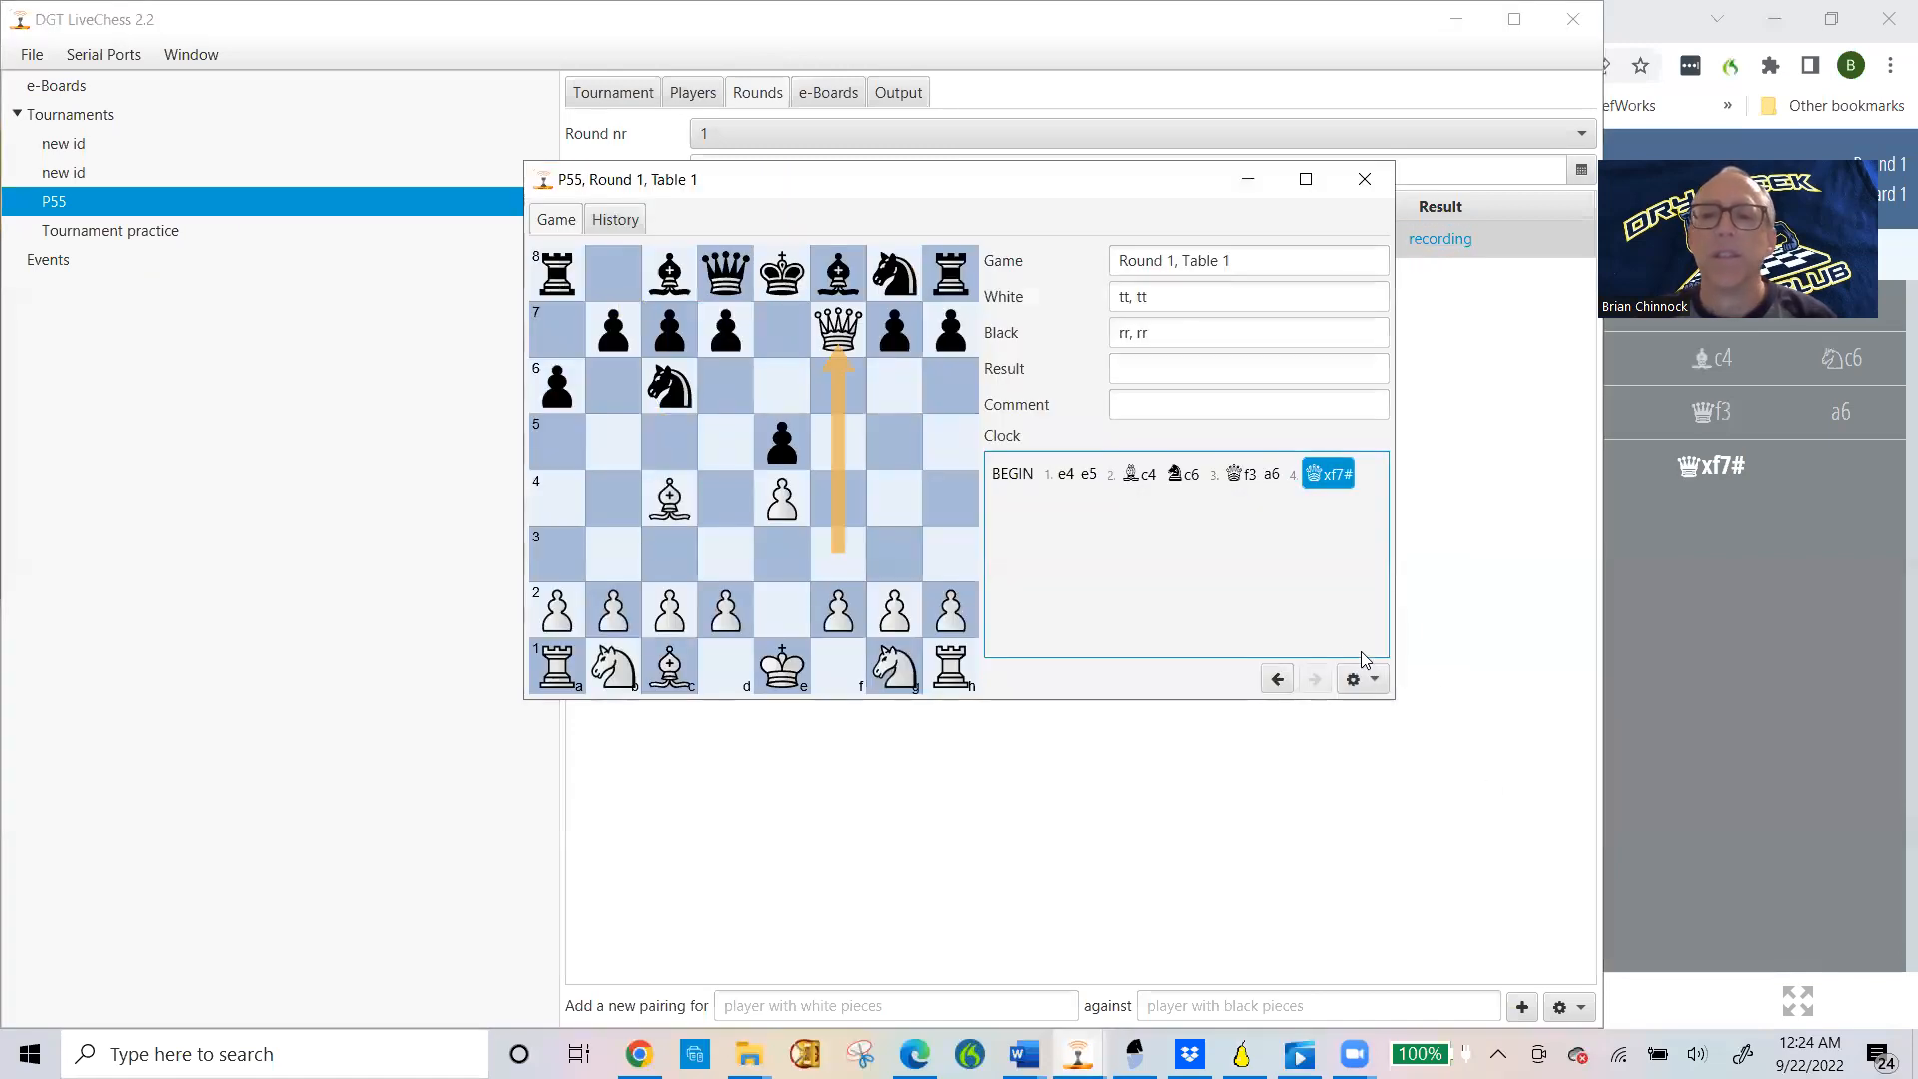
click(1382, 190)
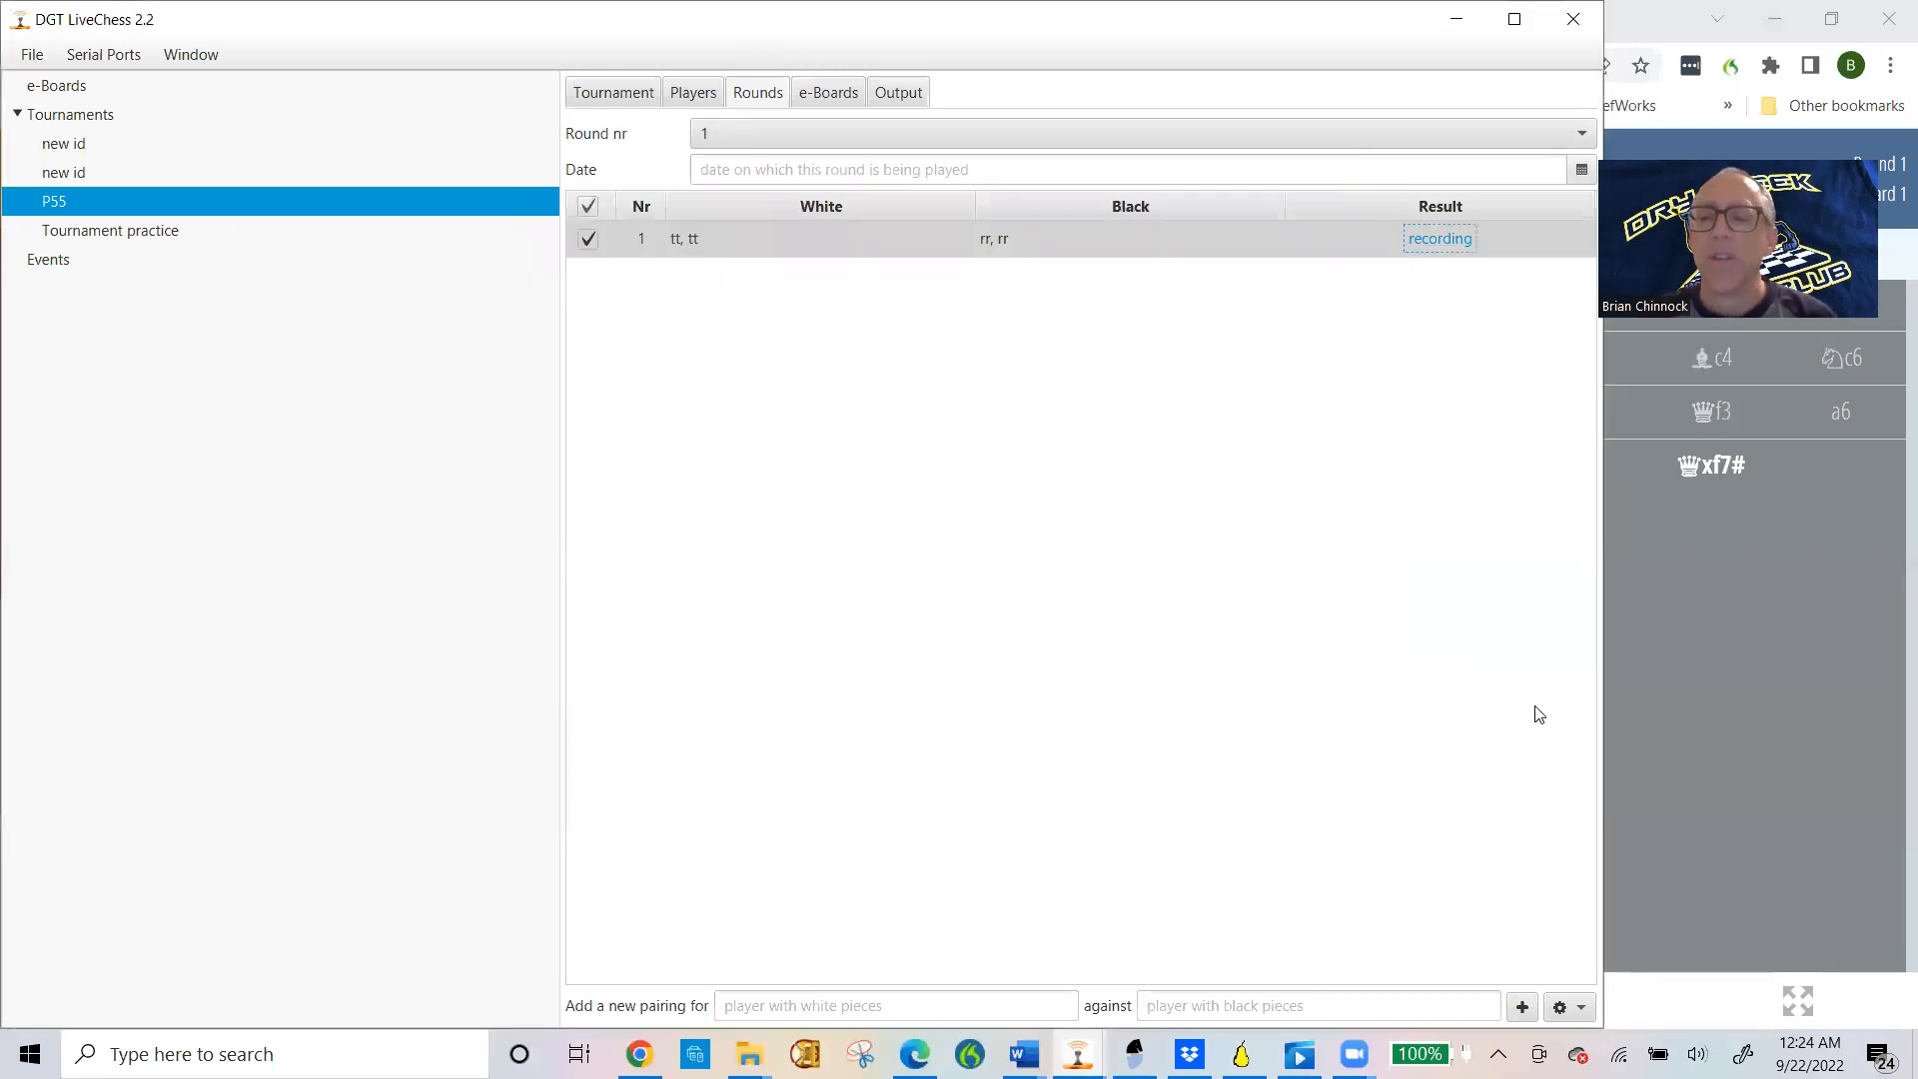
click(1342, 246)
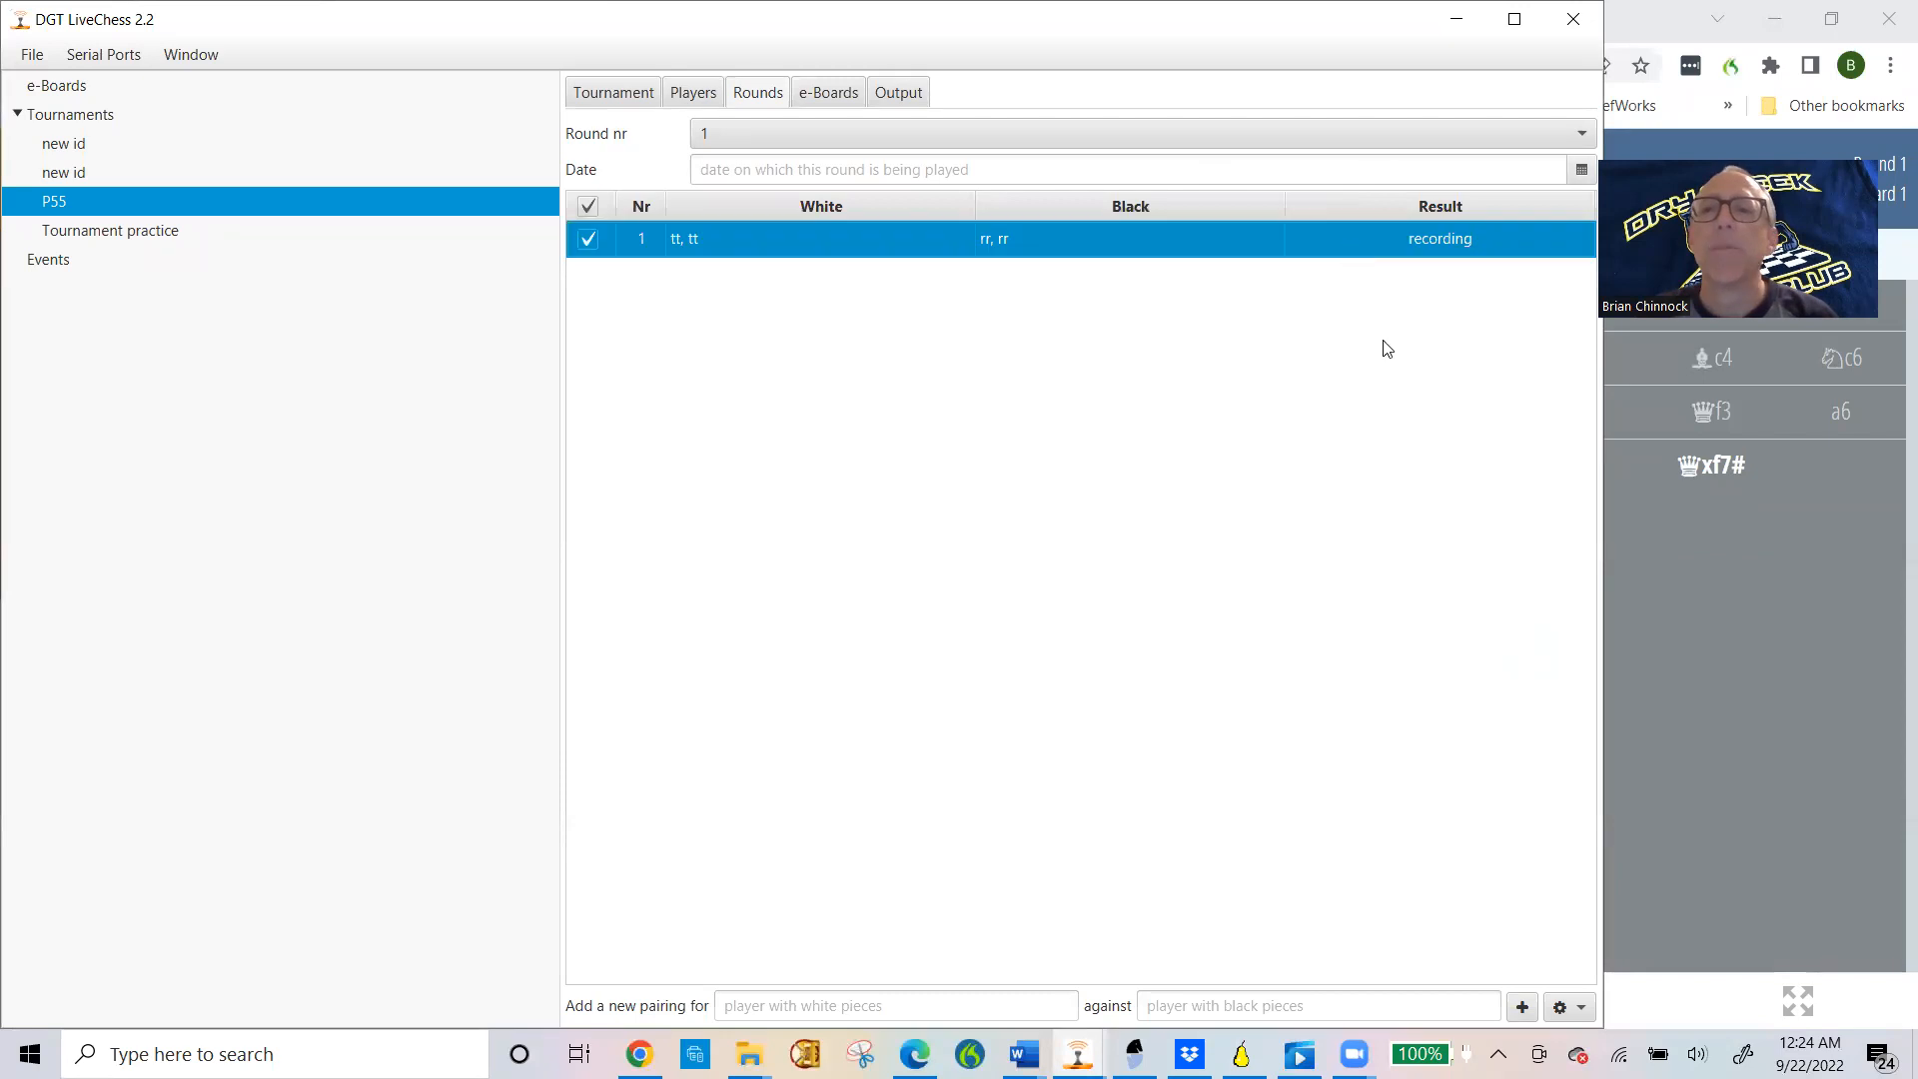
click(1582, 1007)
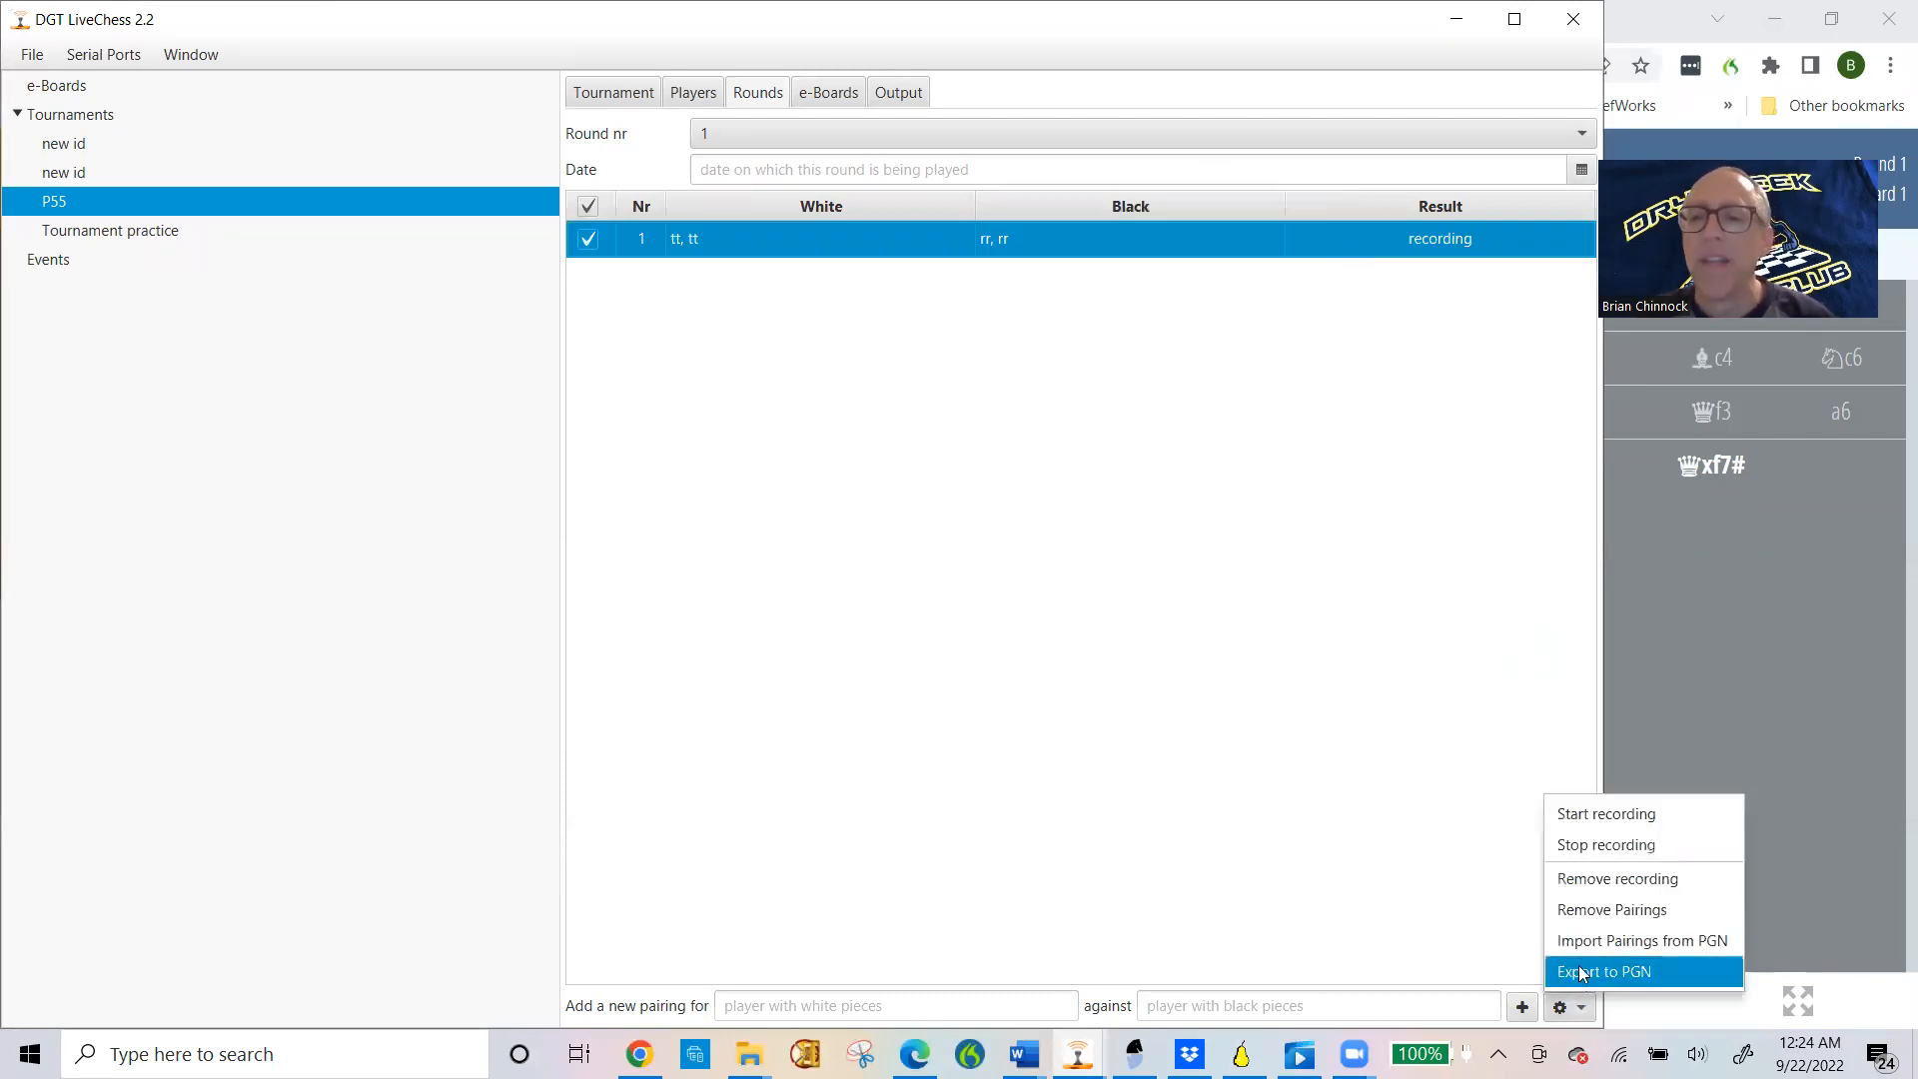
click(1586, 854)
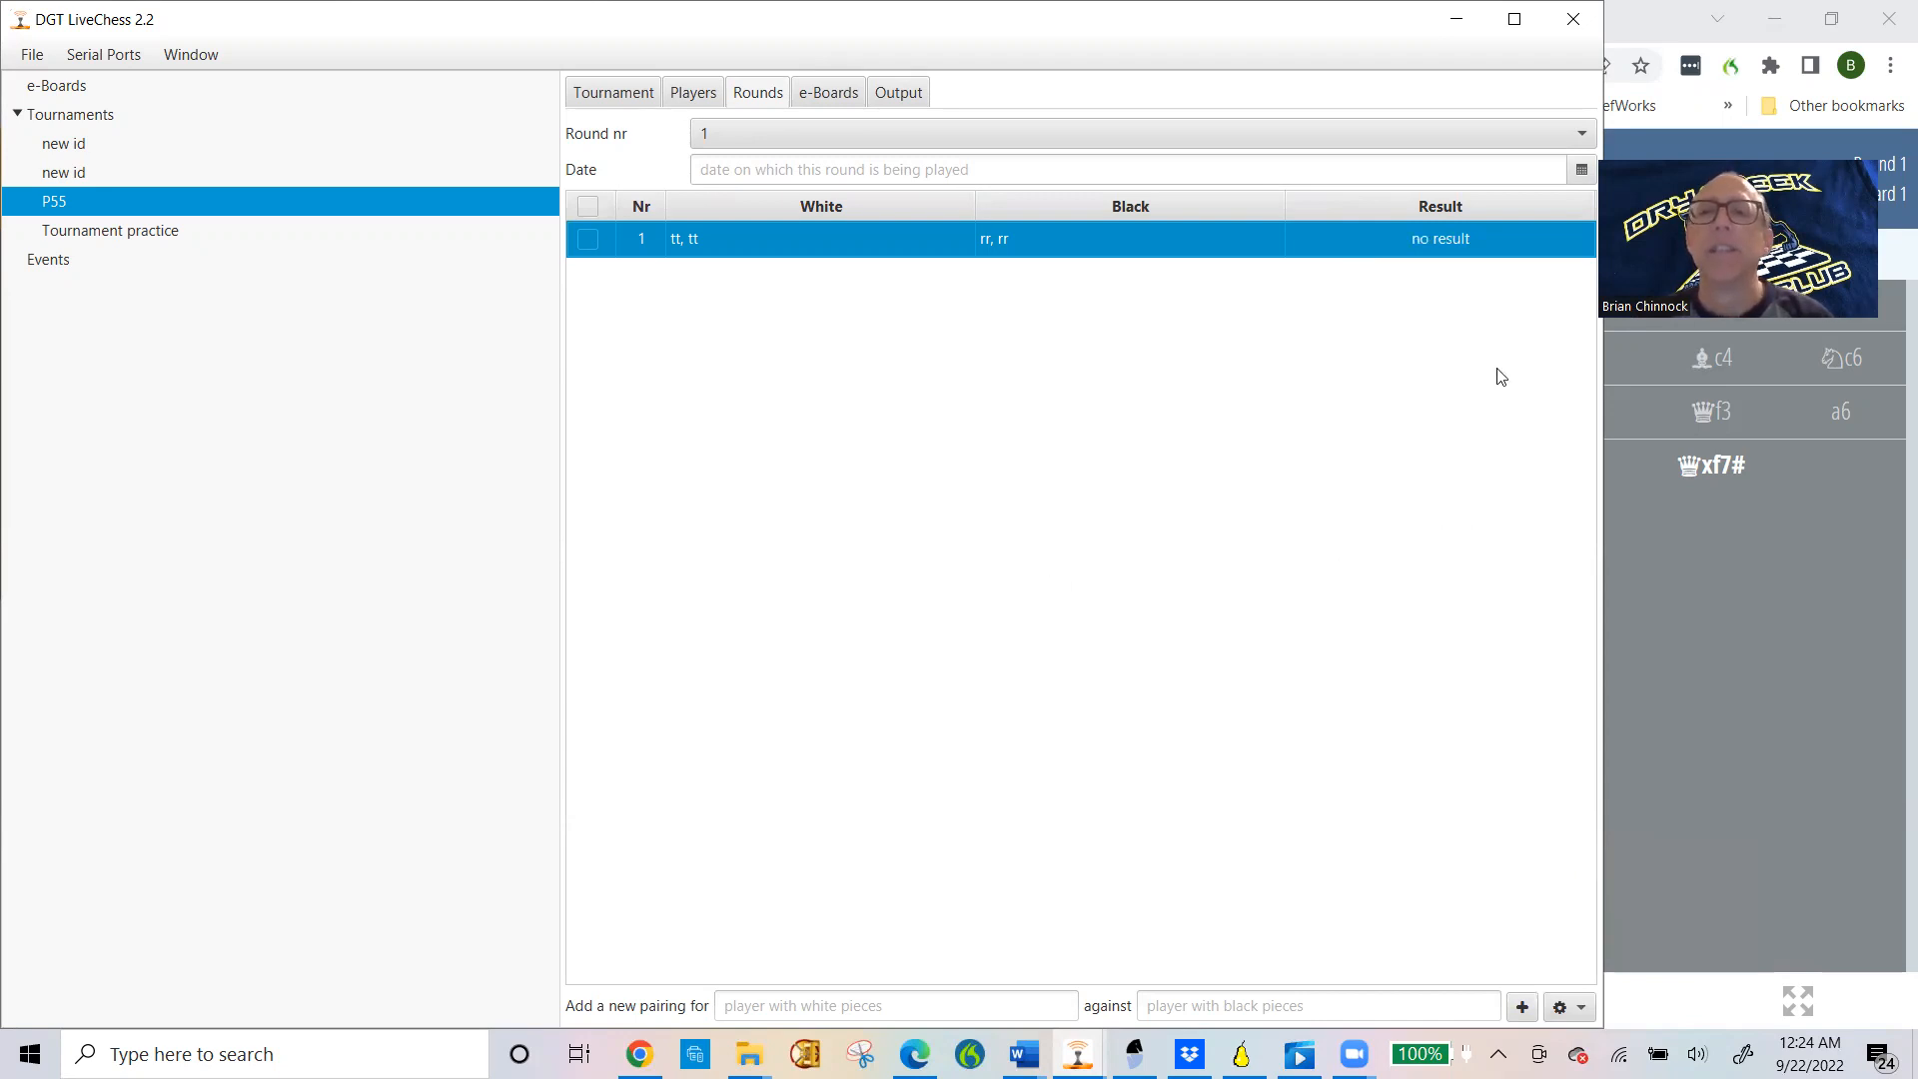
Step: Enter 1-0 as the result in the details of the P55 round 1 game, without a comment
click(1440, 240)
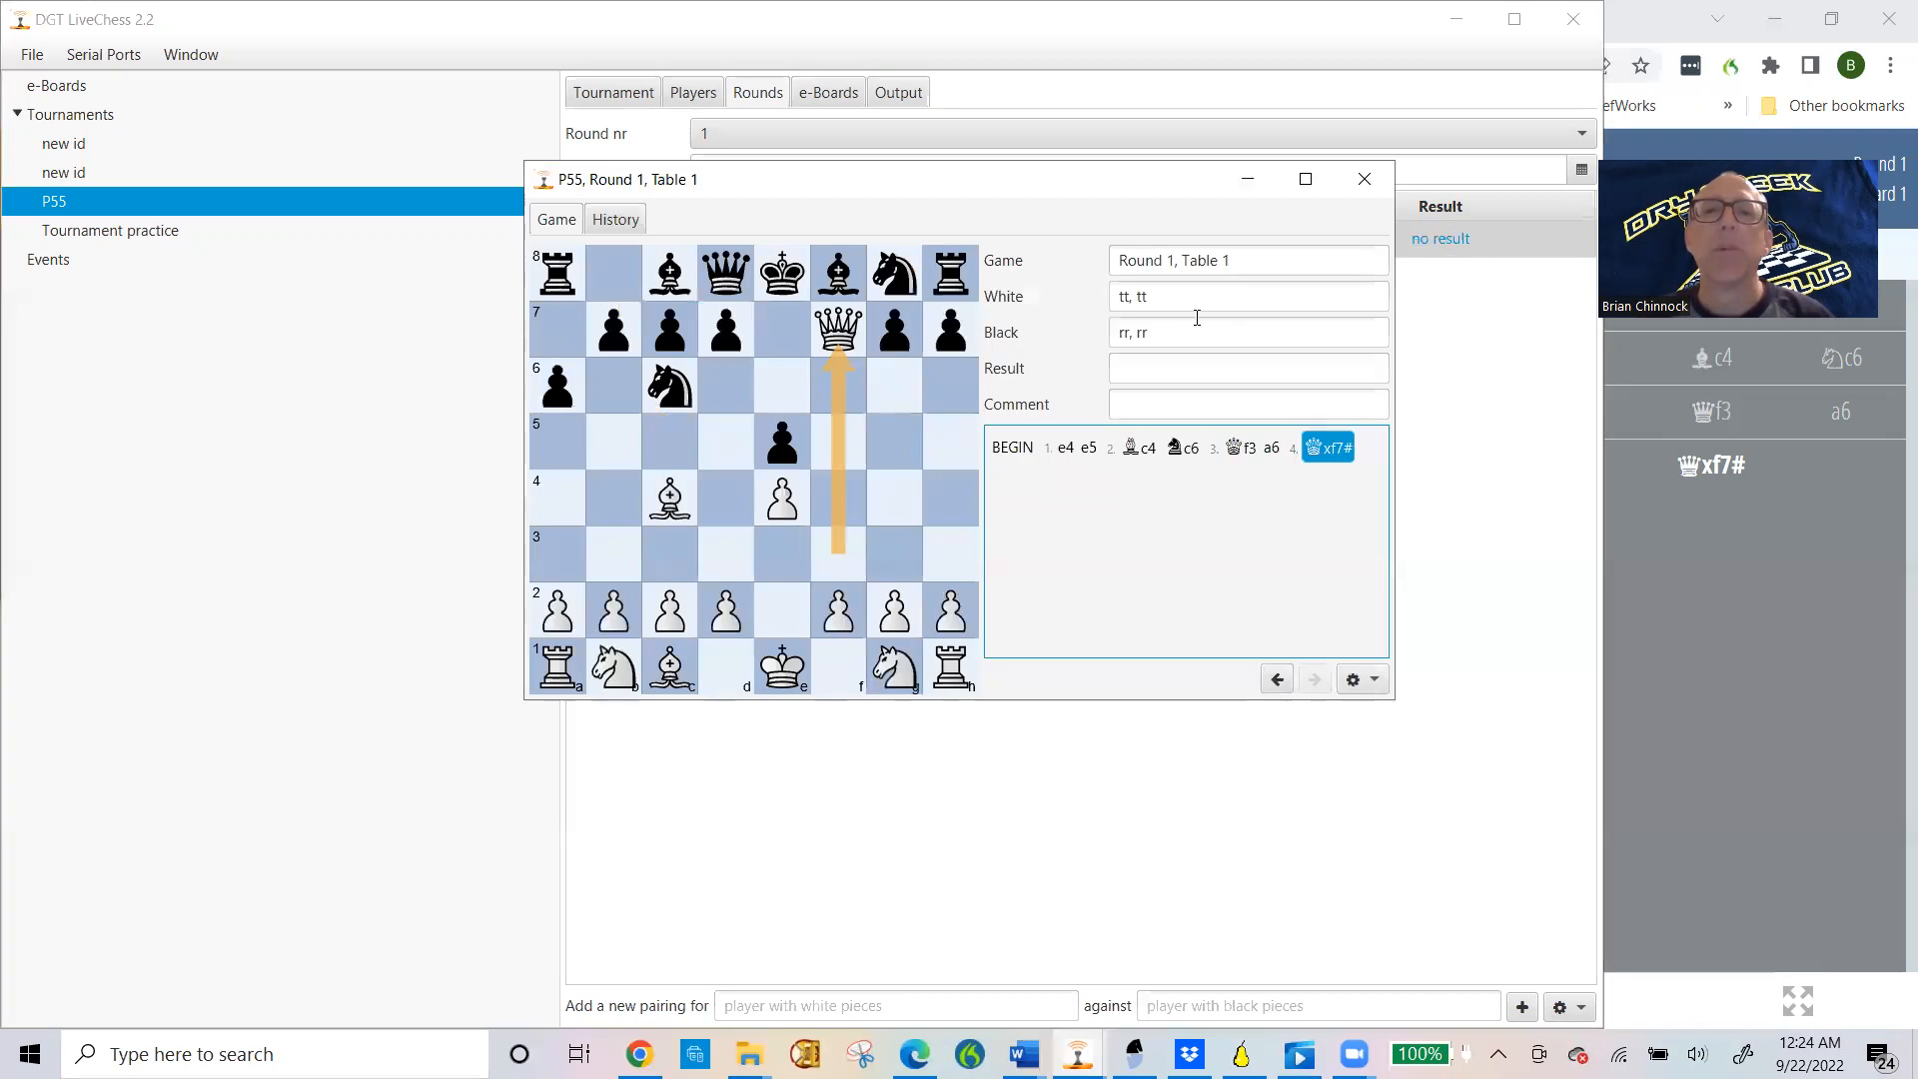
click(1143, 369)
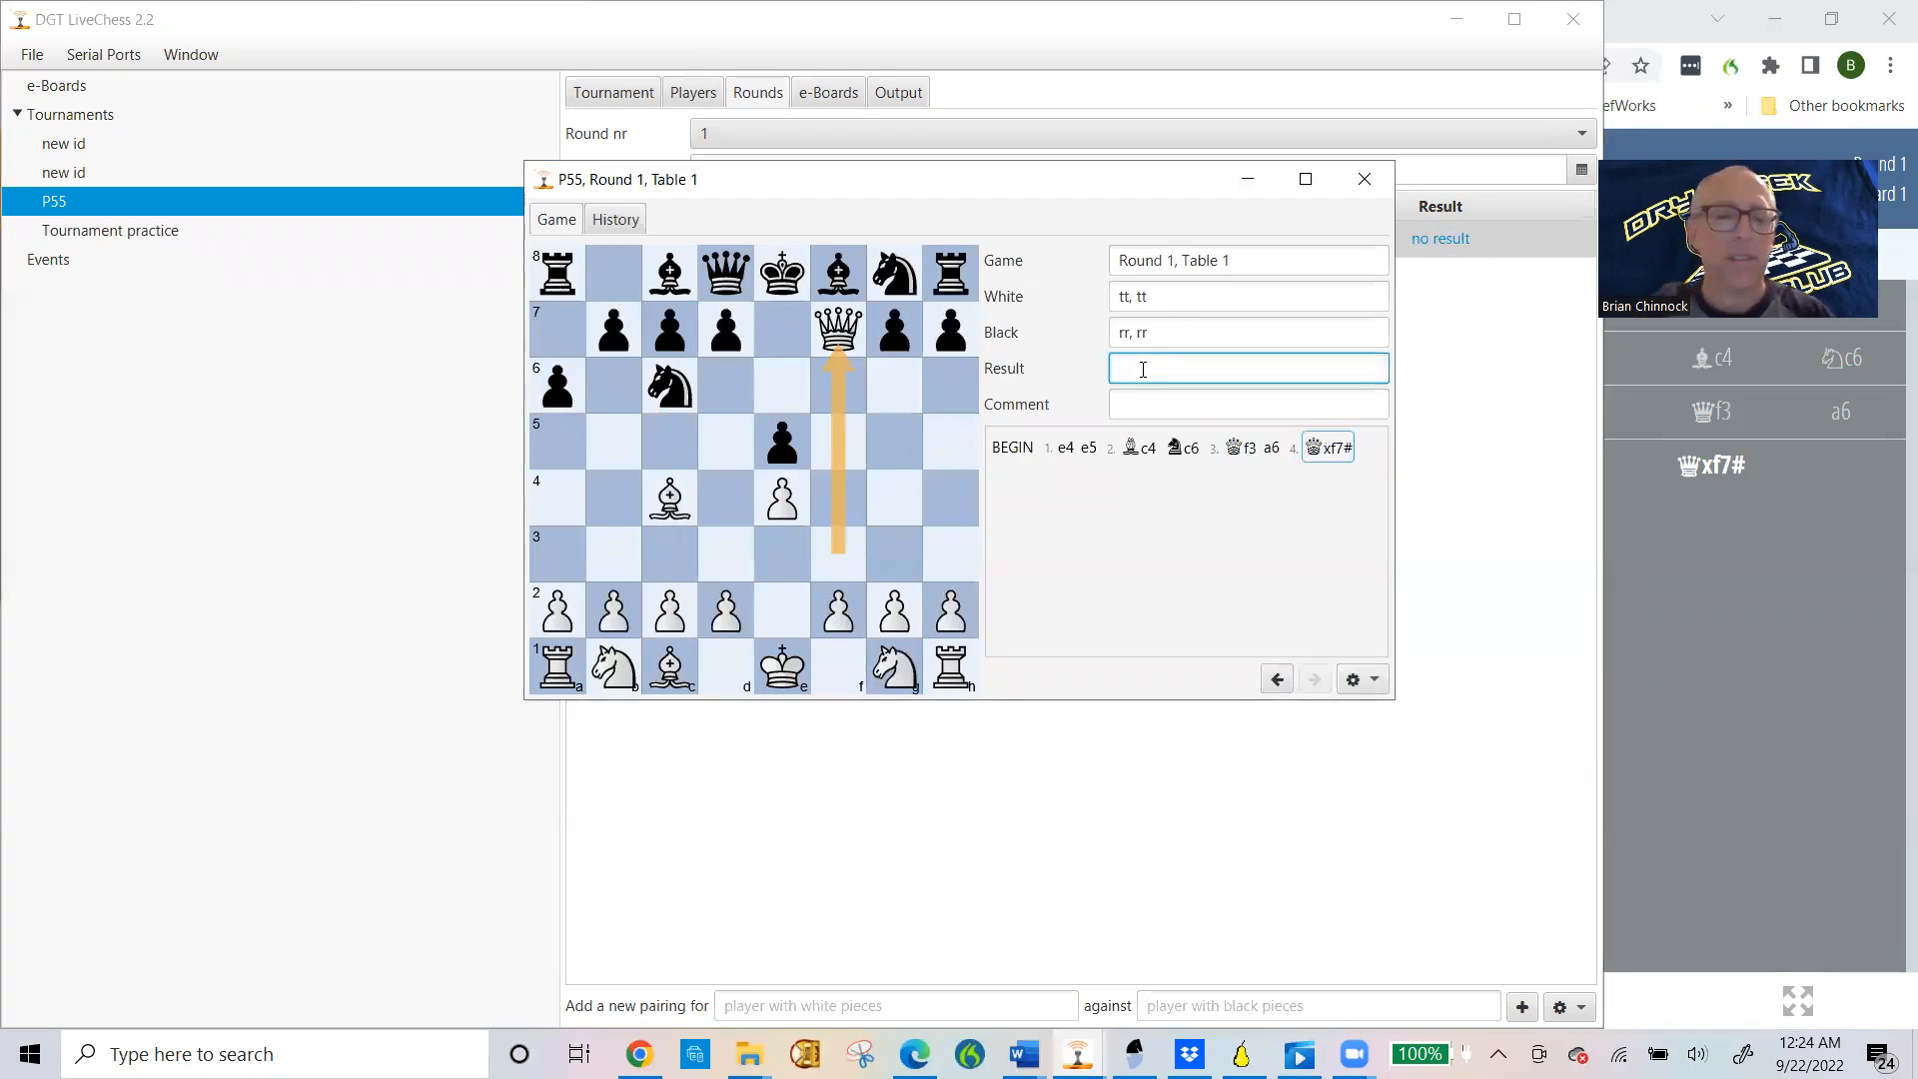
text(1)
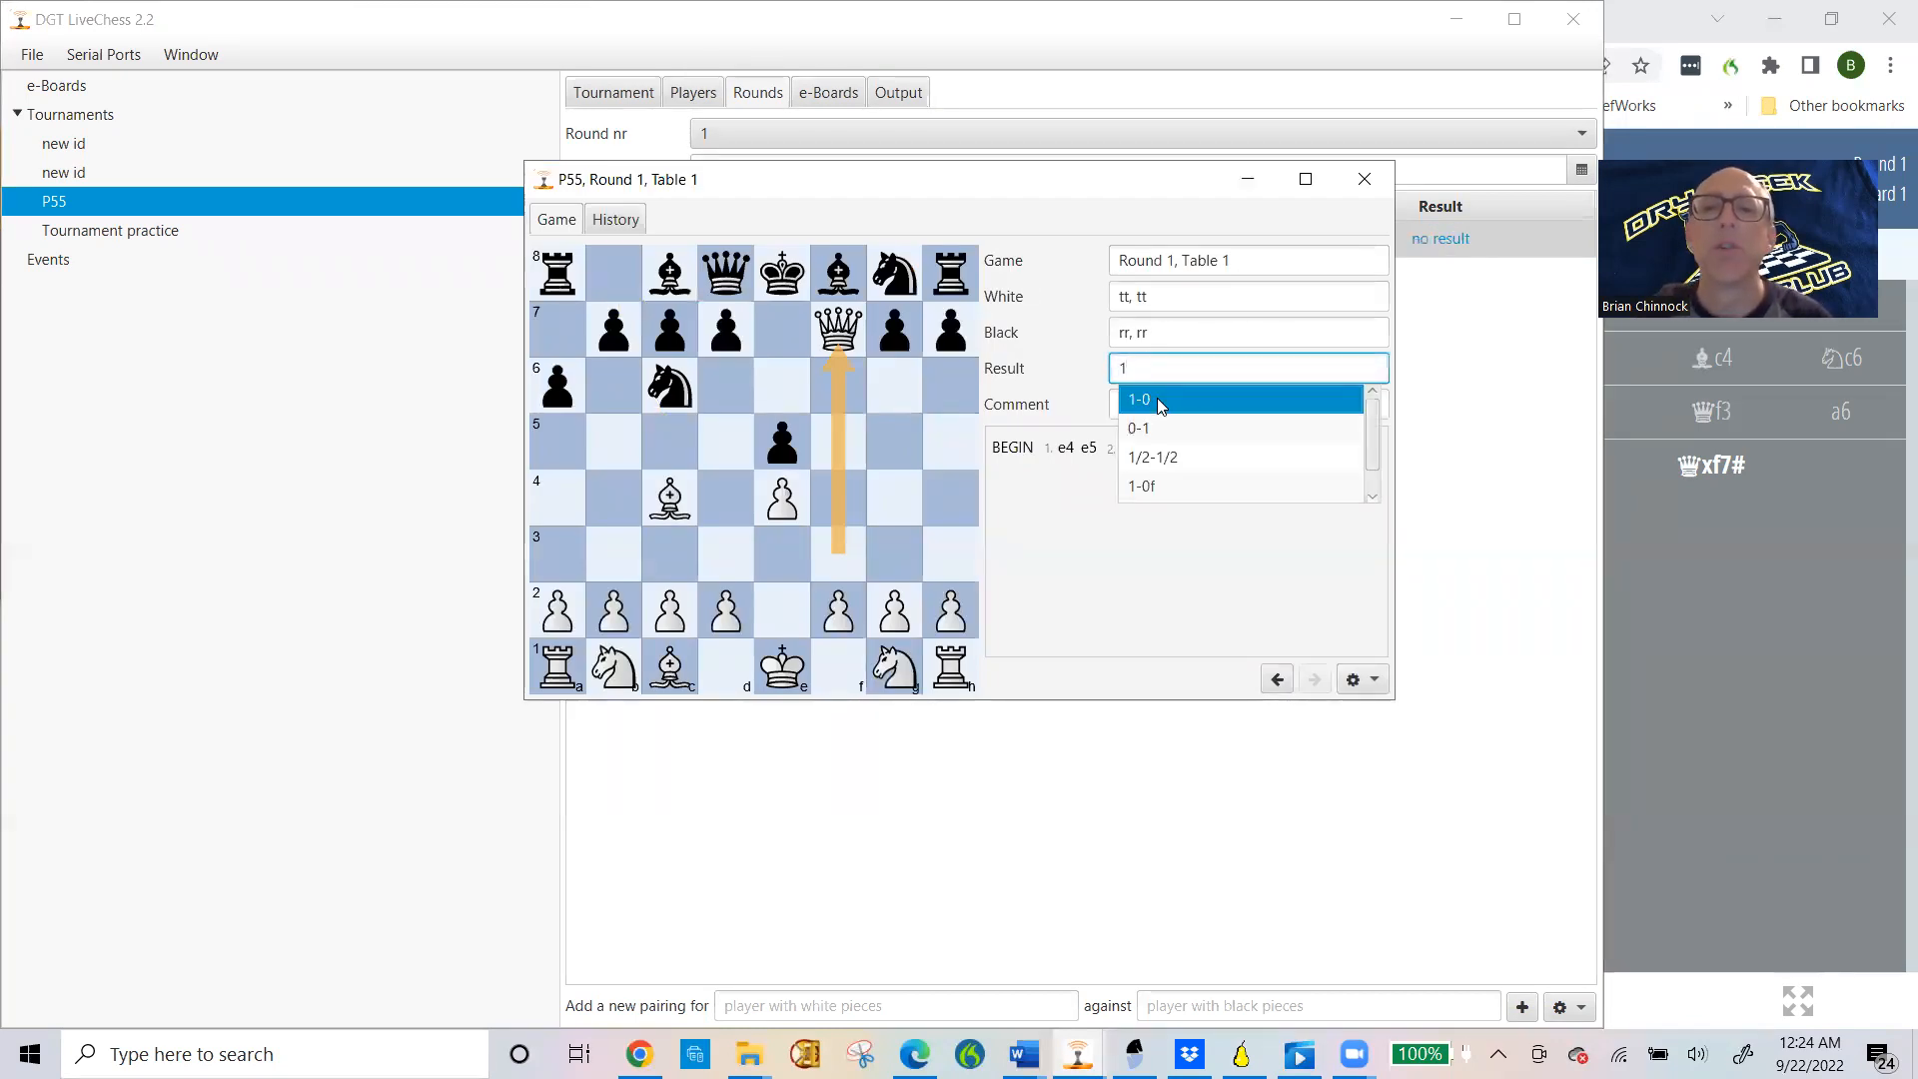
click(1159, 401)
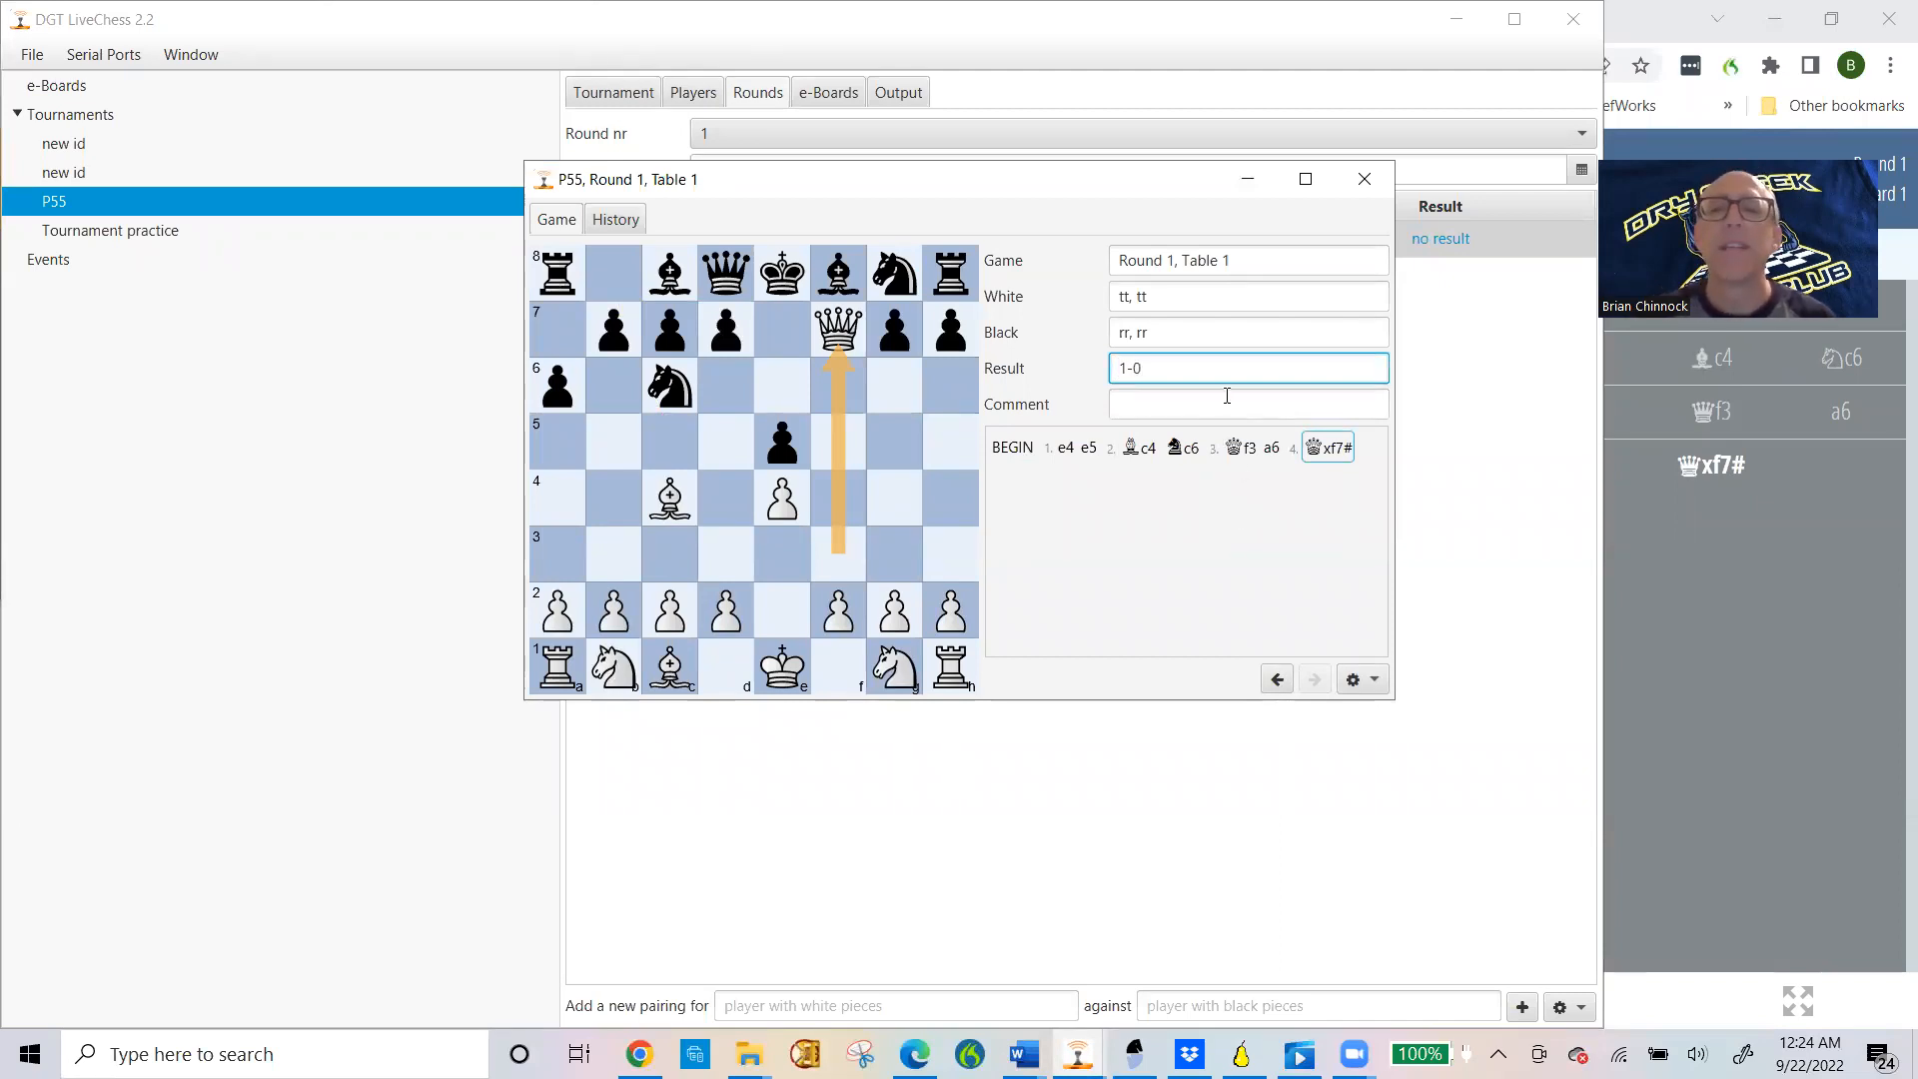
click(1189, 403)
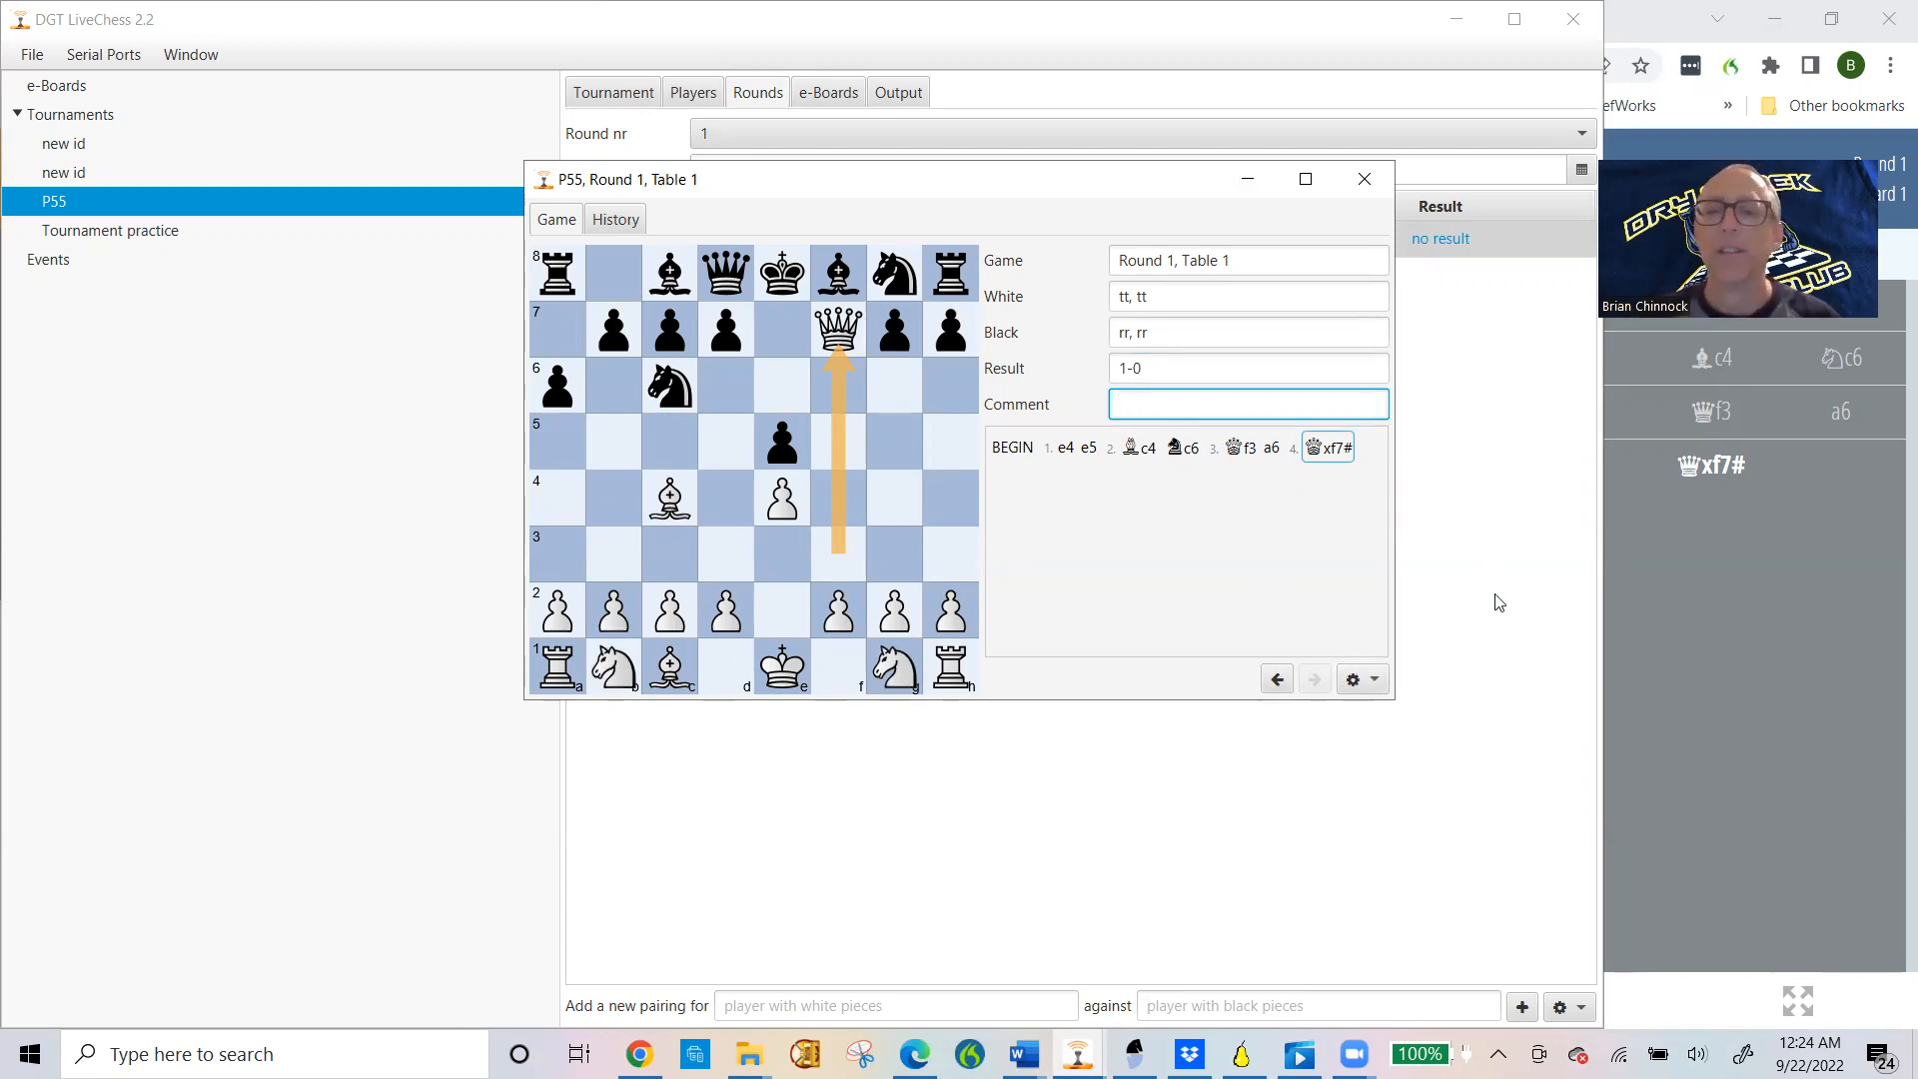
key(Escape)
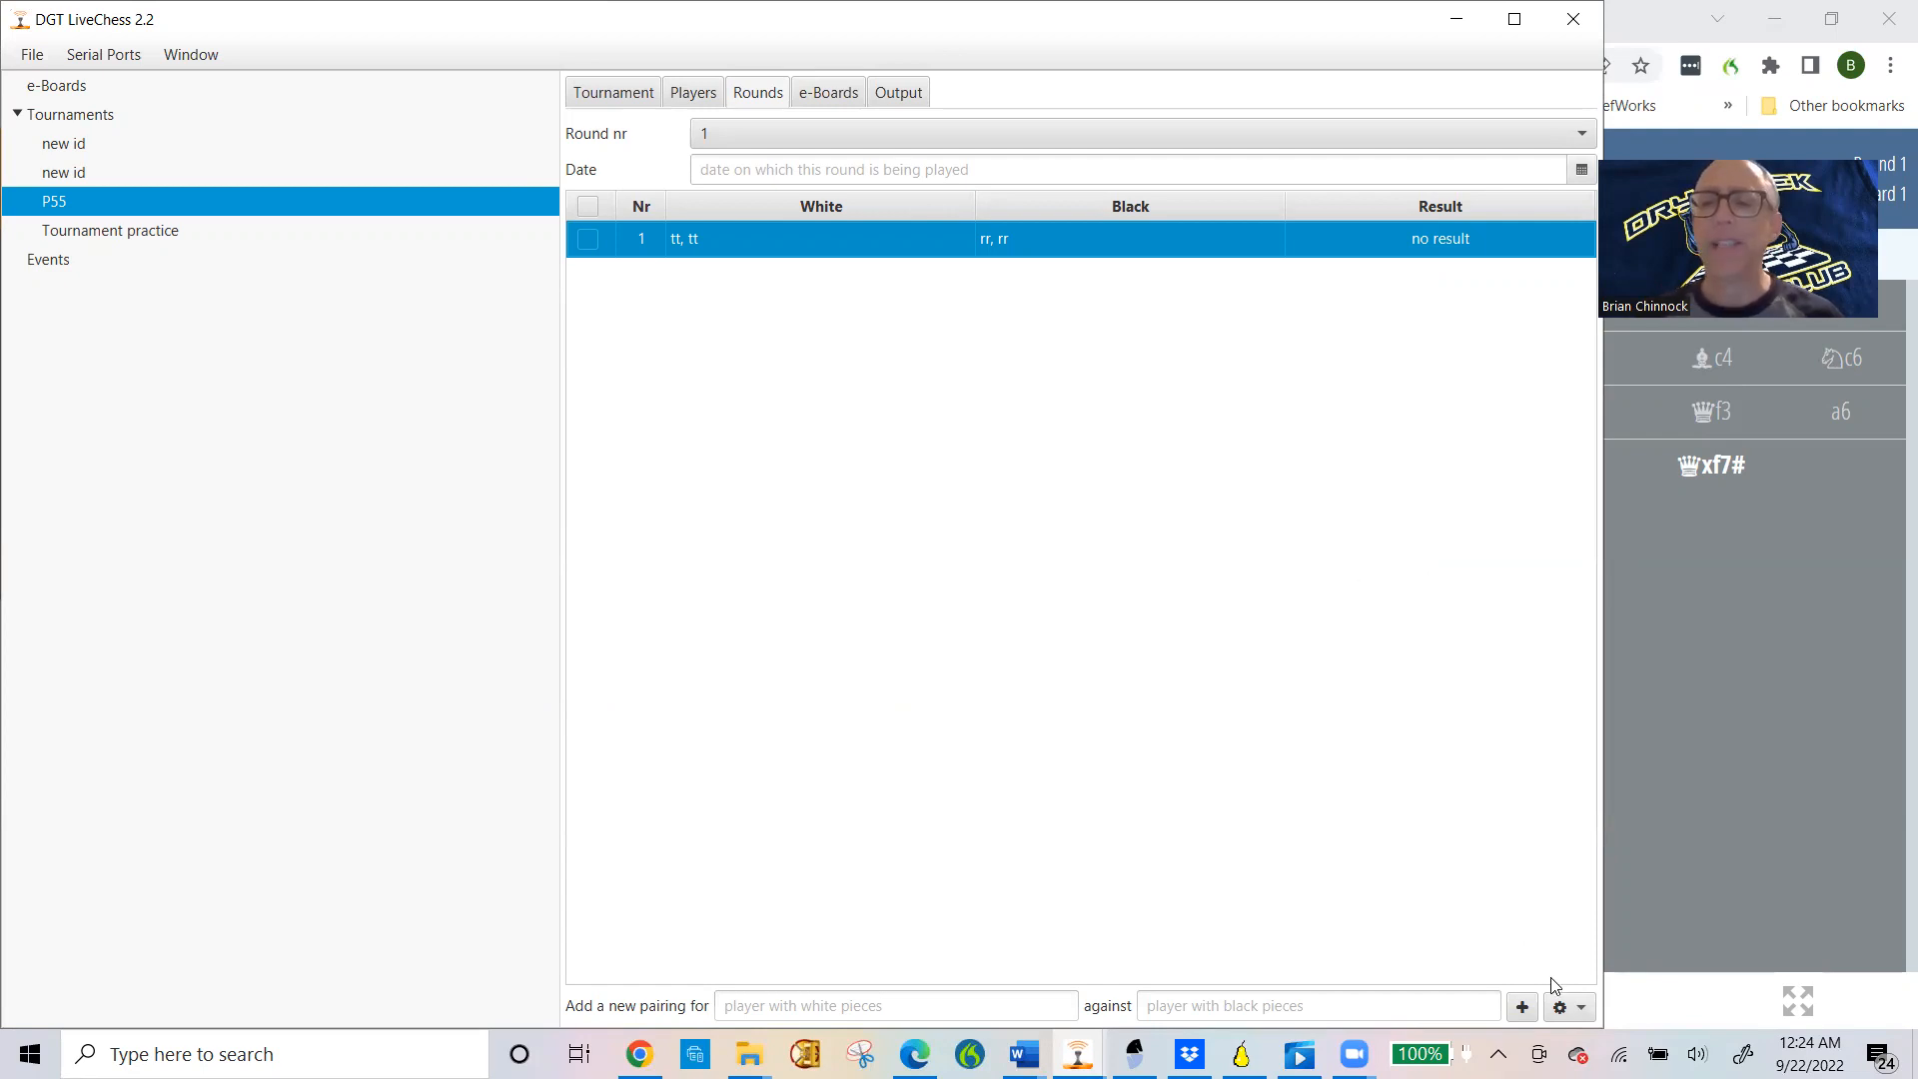
Step: Mark the round 1 pairing, open its export to Portable Game Notation (pgn) and cancel without saving a file
click(1564, 1010)
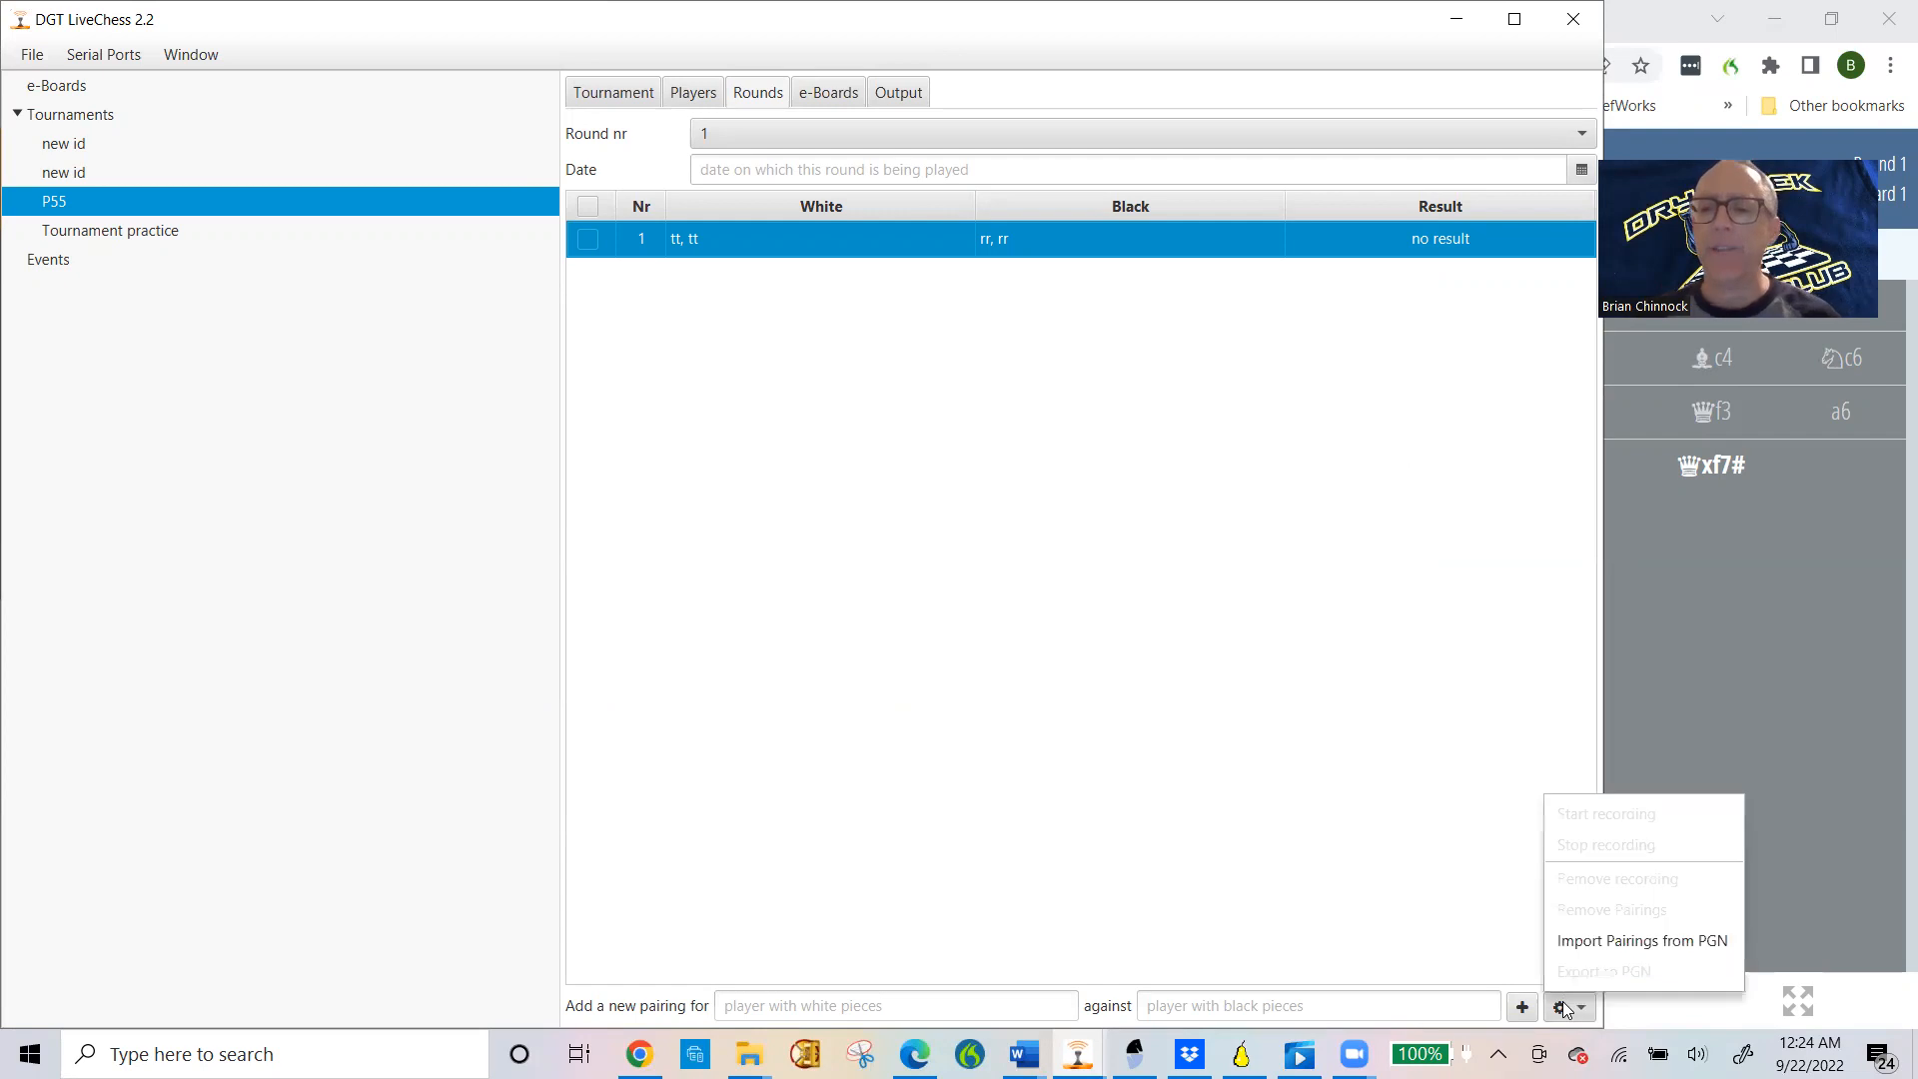
click(1389, 724)
click(587, 238)
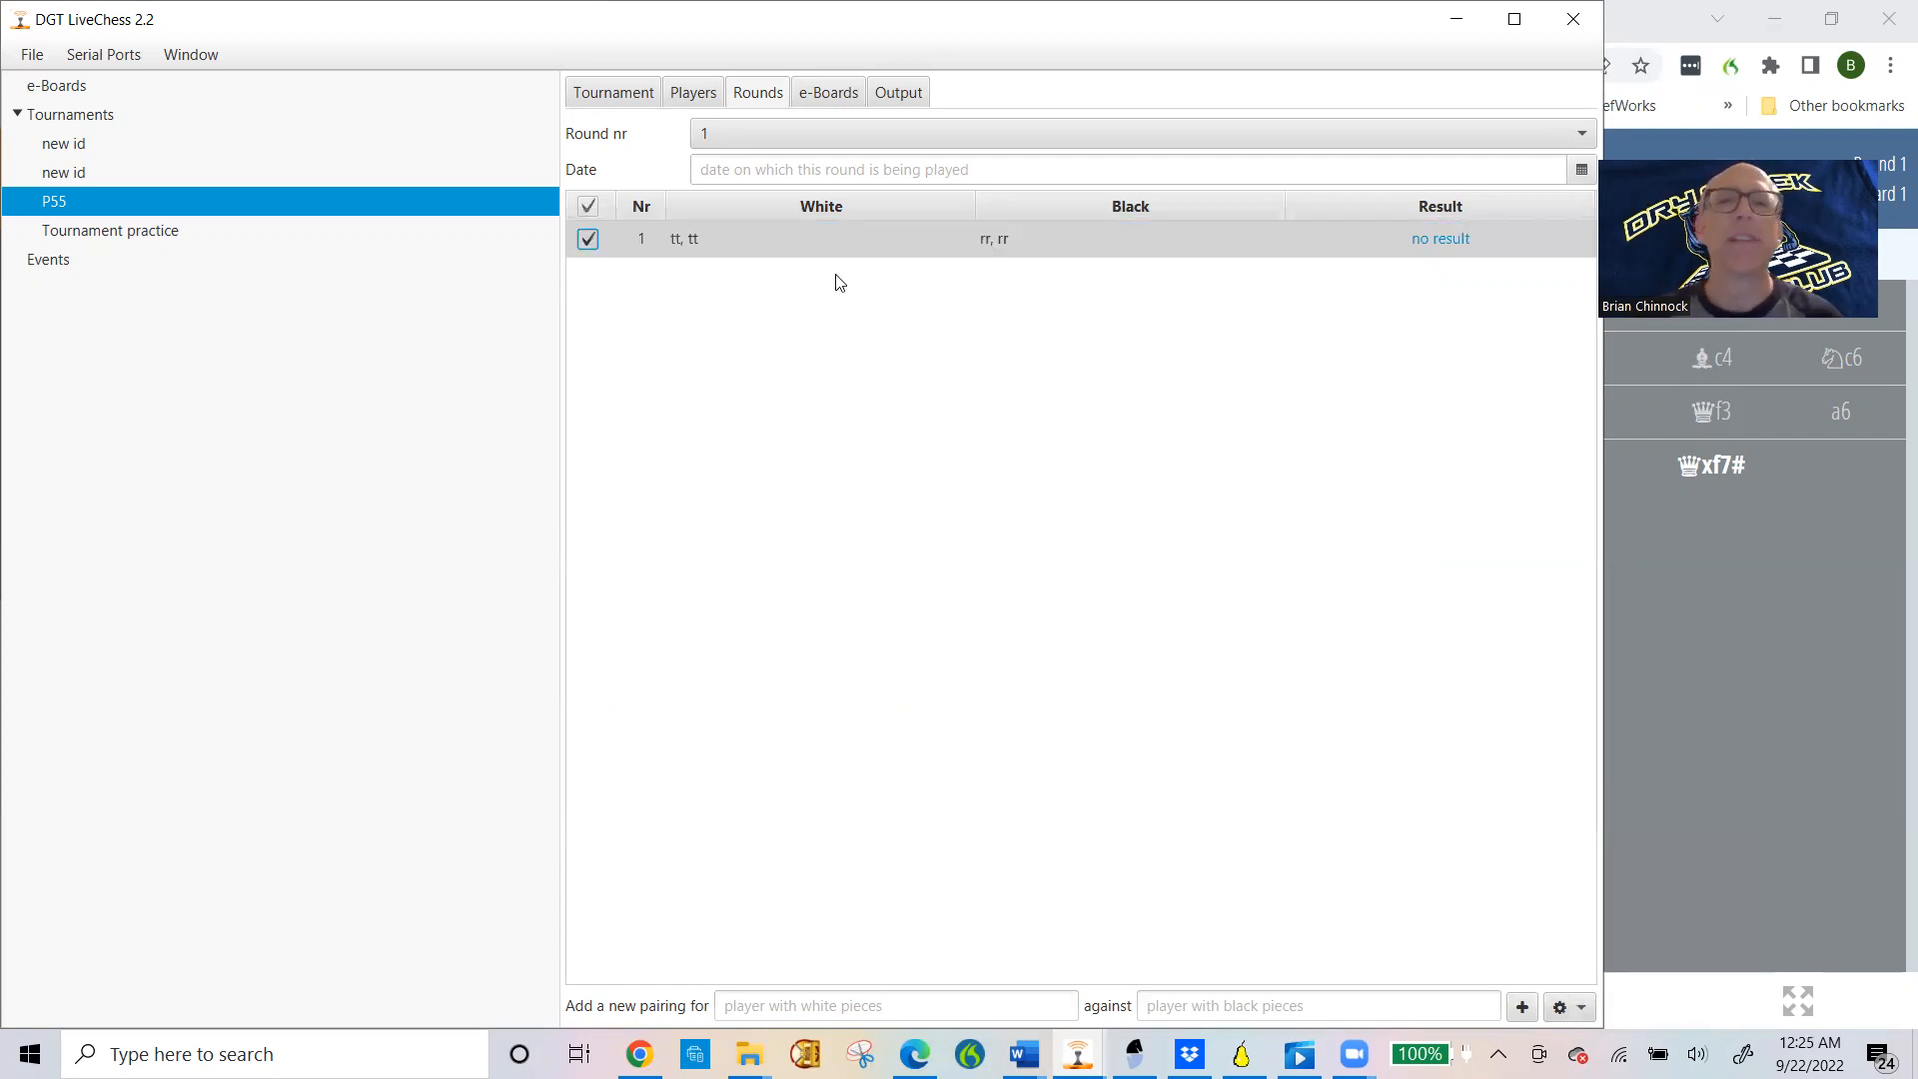
click(1348, 240)
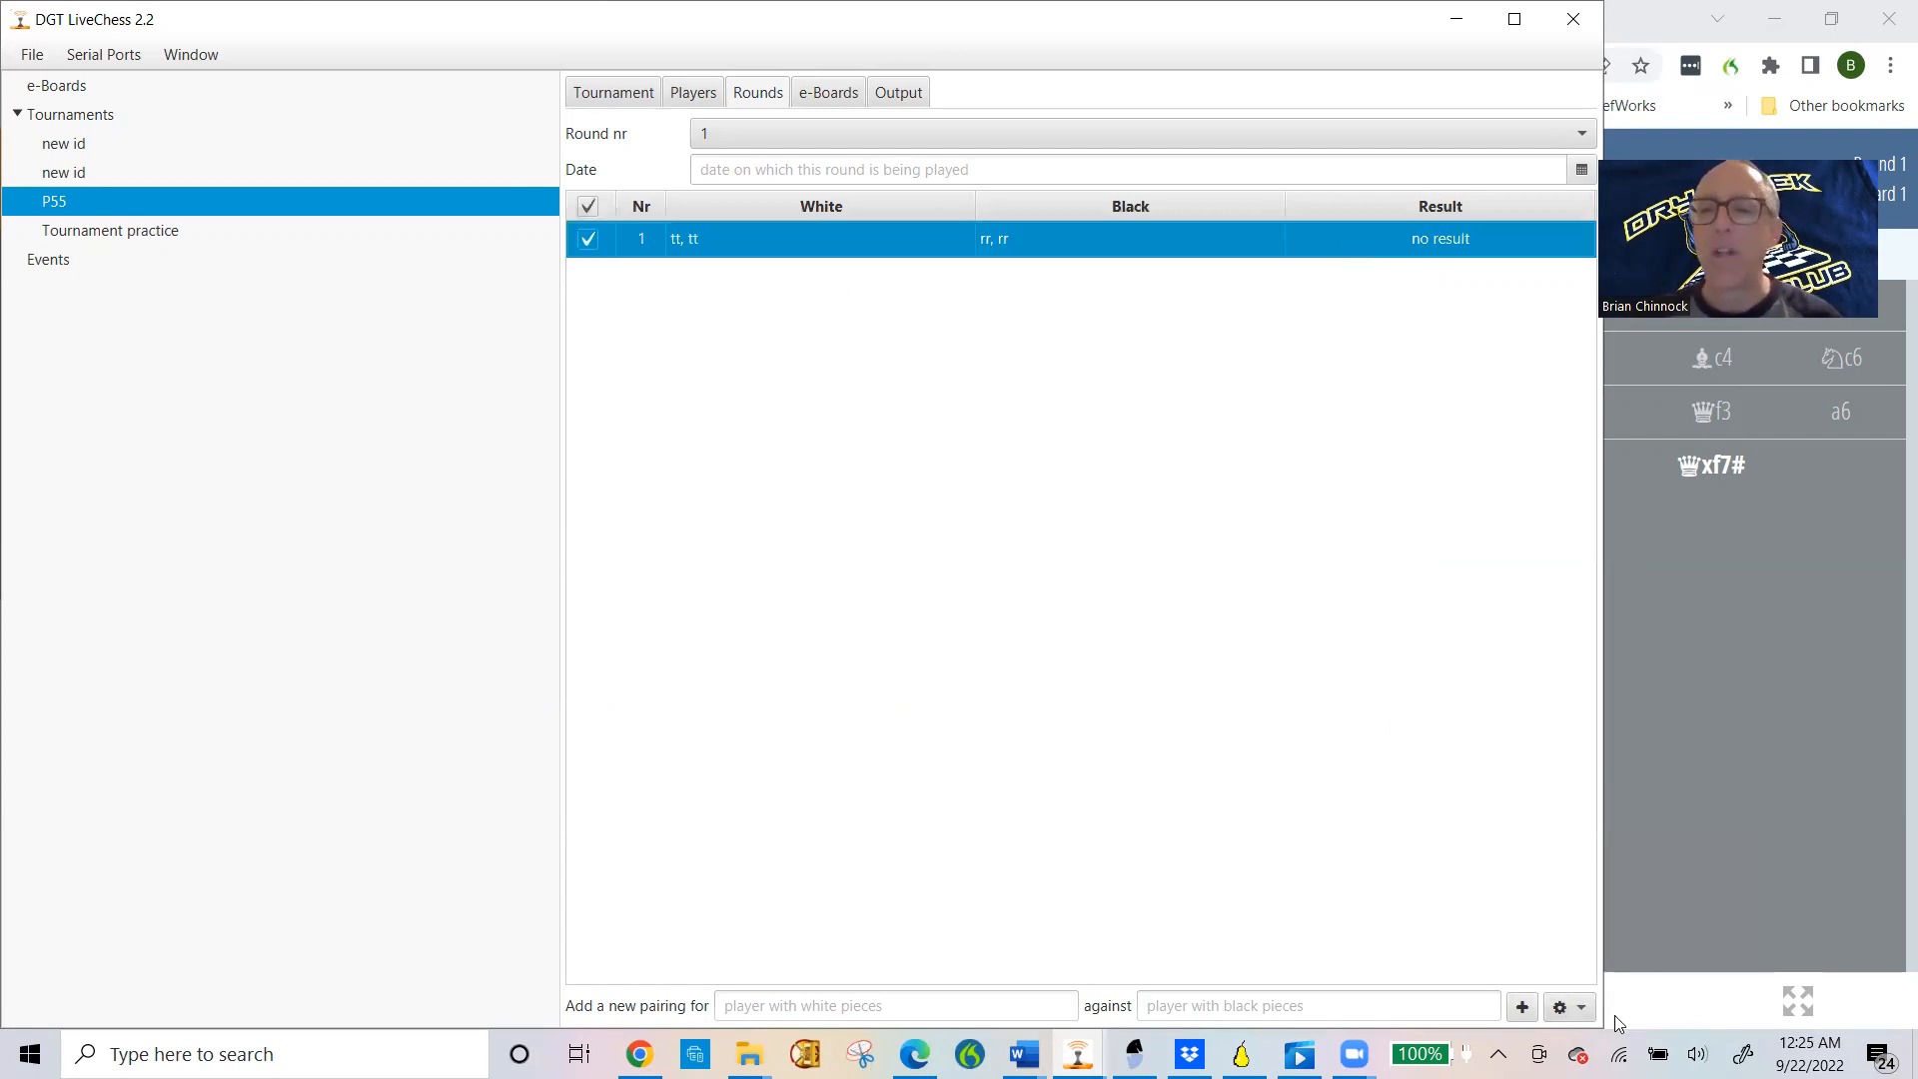
click(1575, 1010)
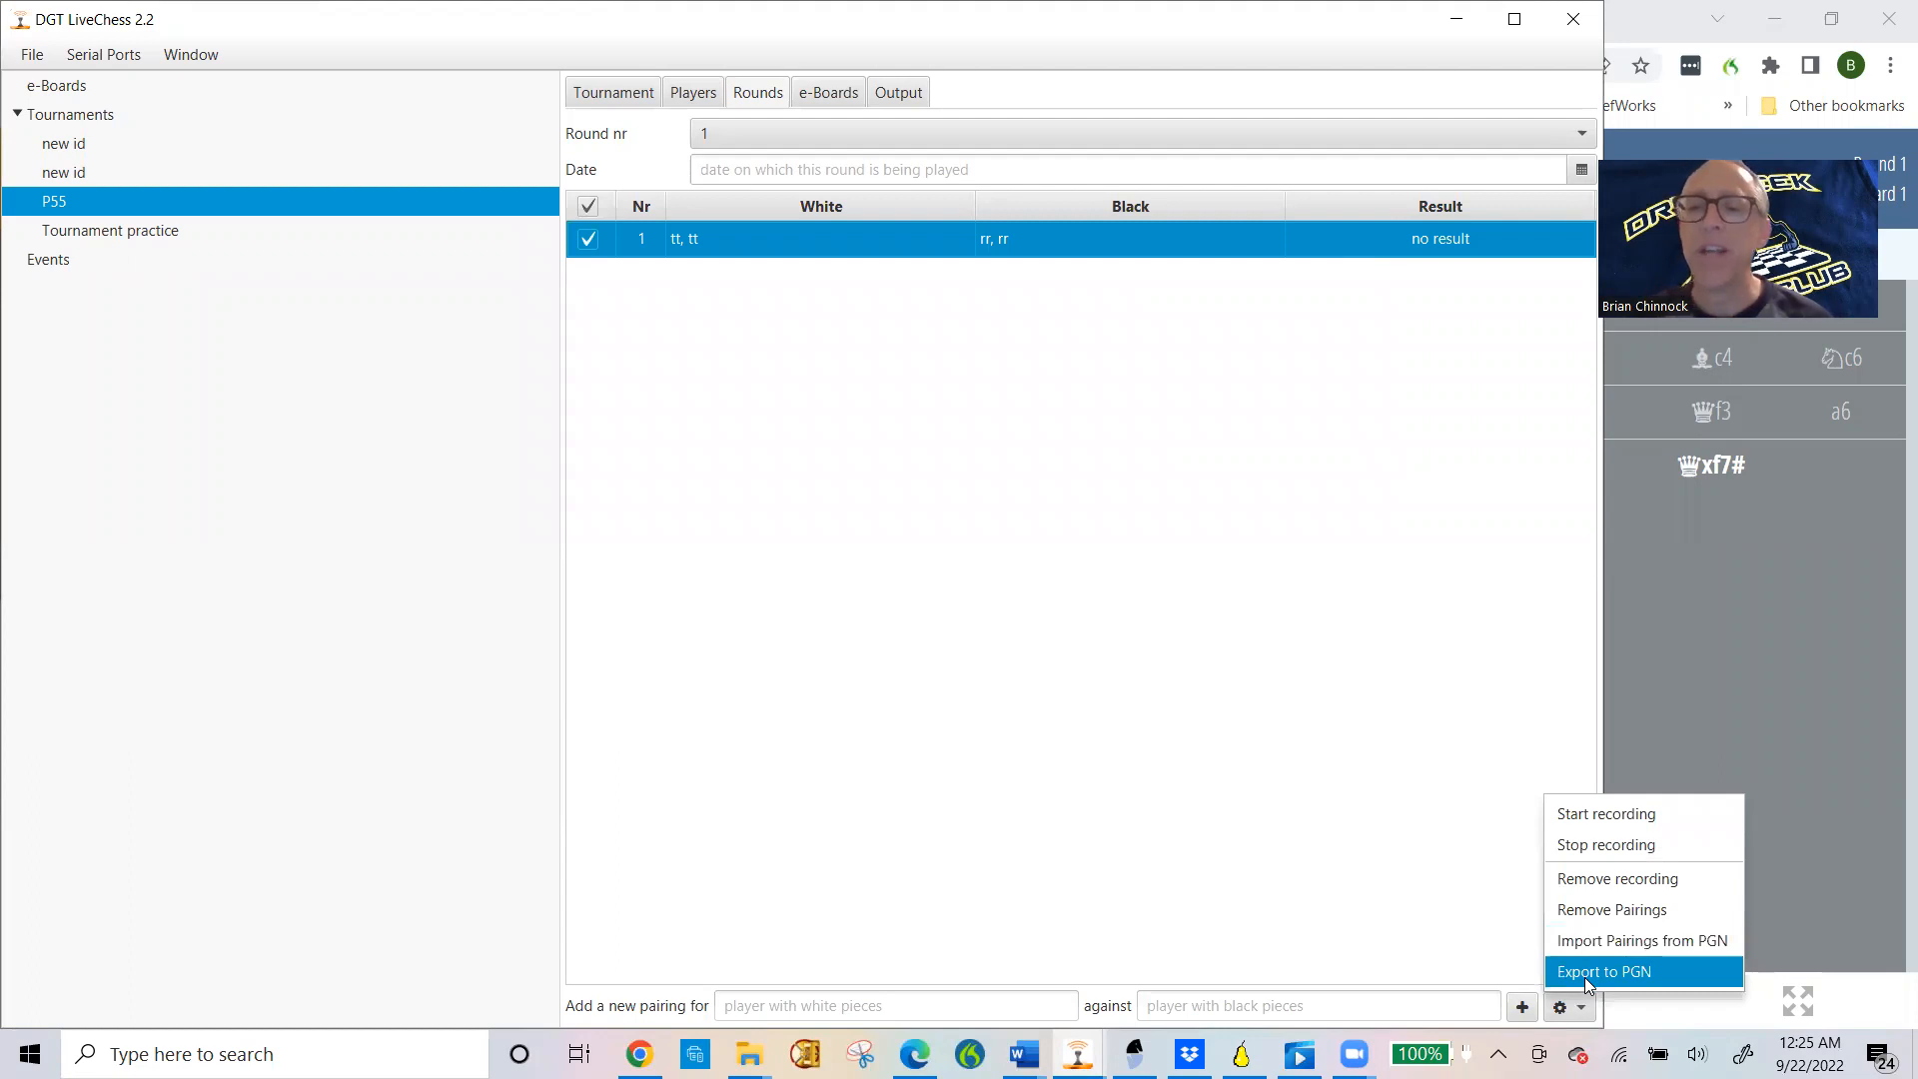
click(1584, 977)
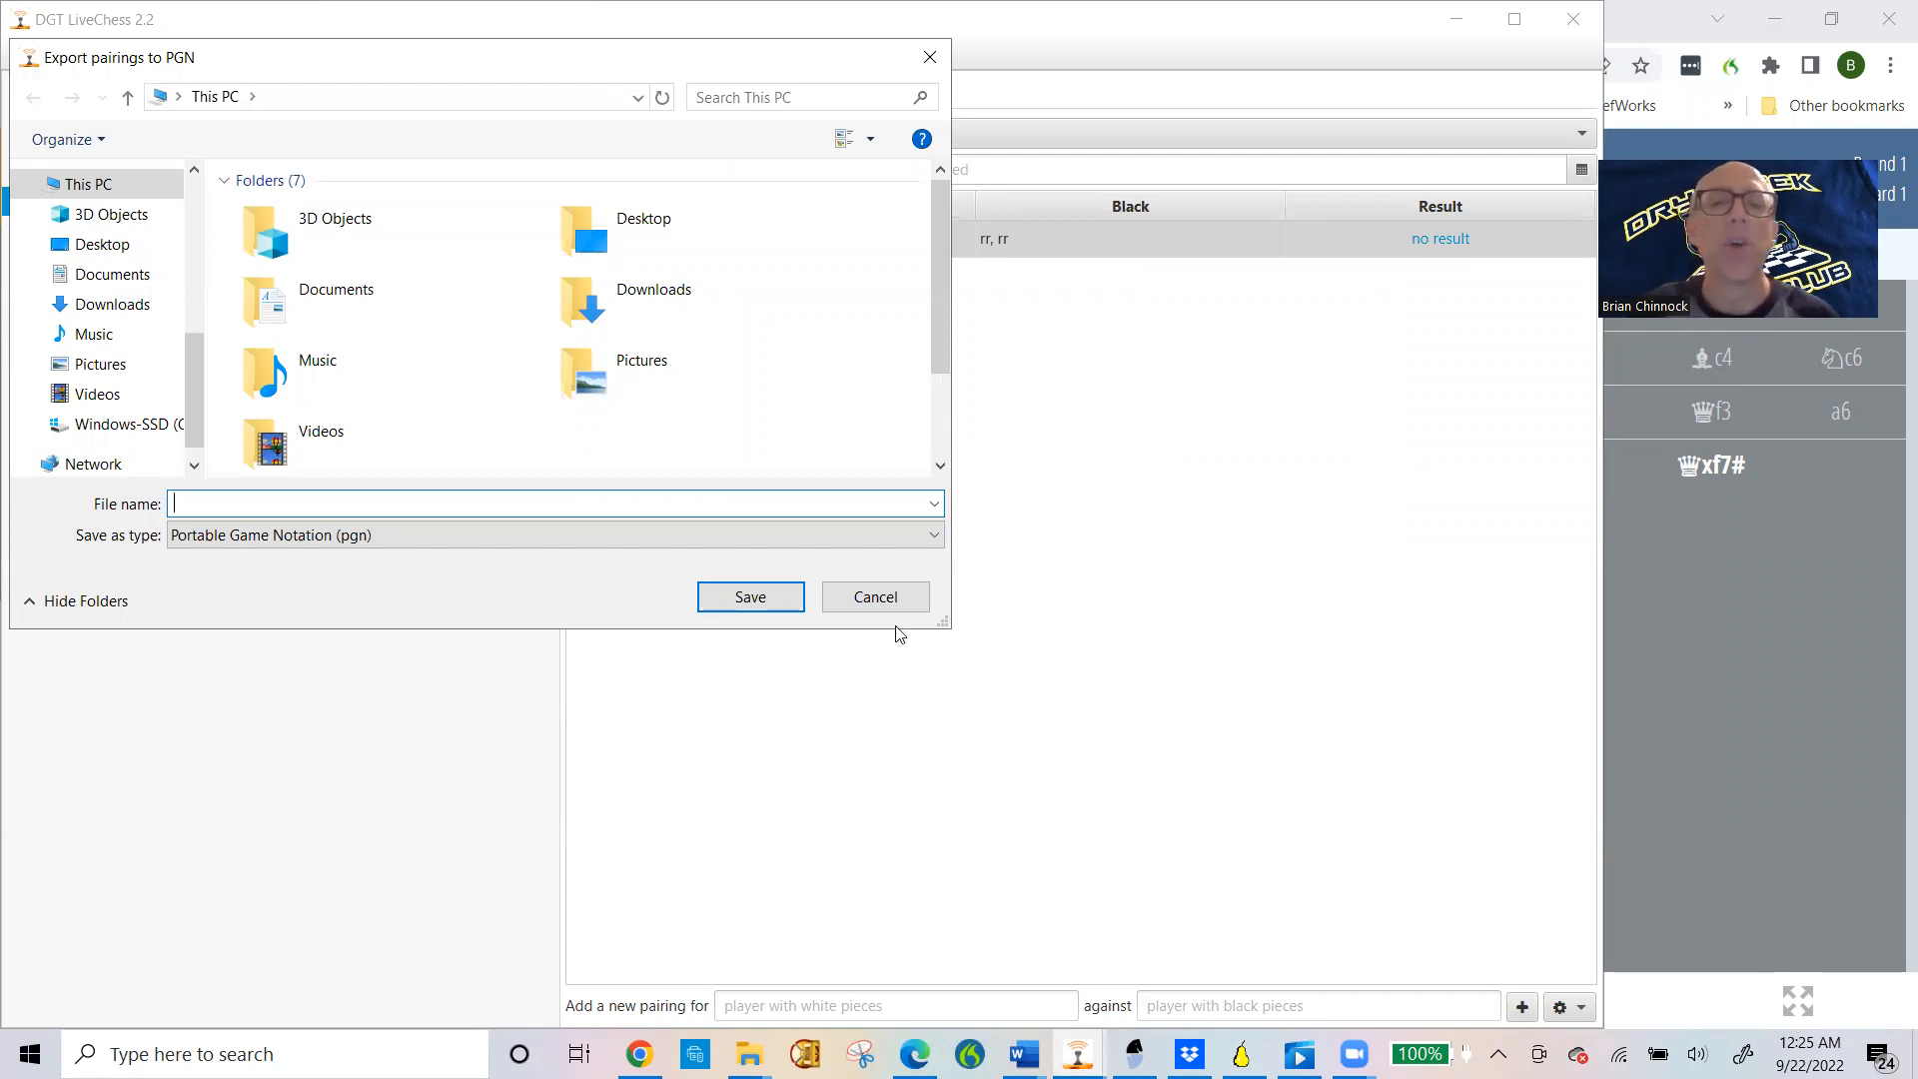
click(875, 597)
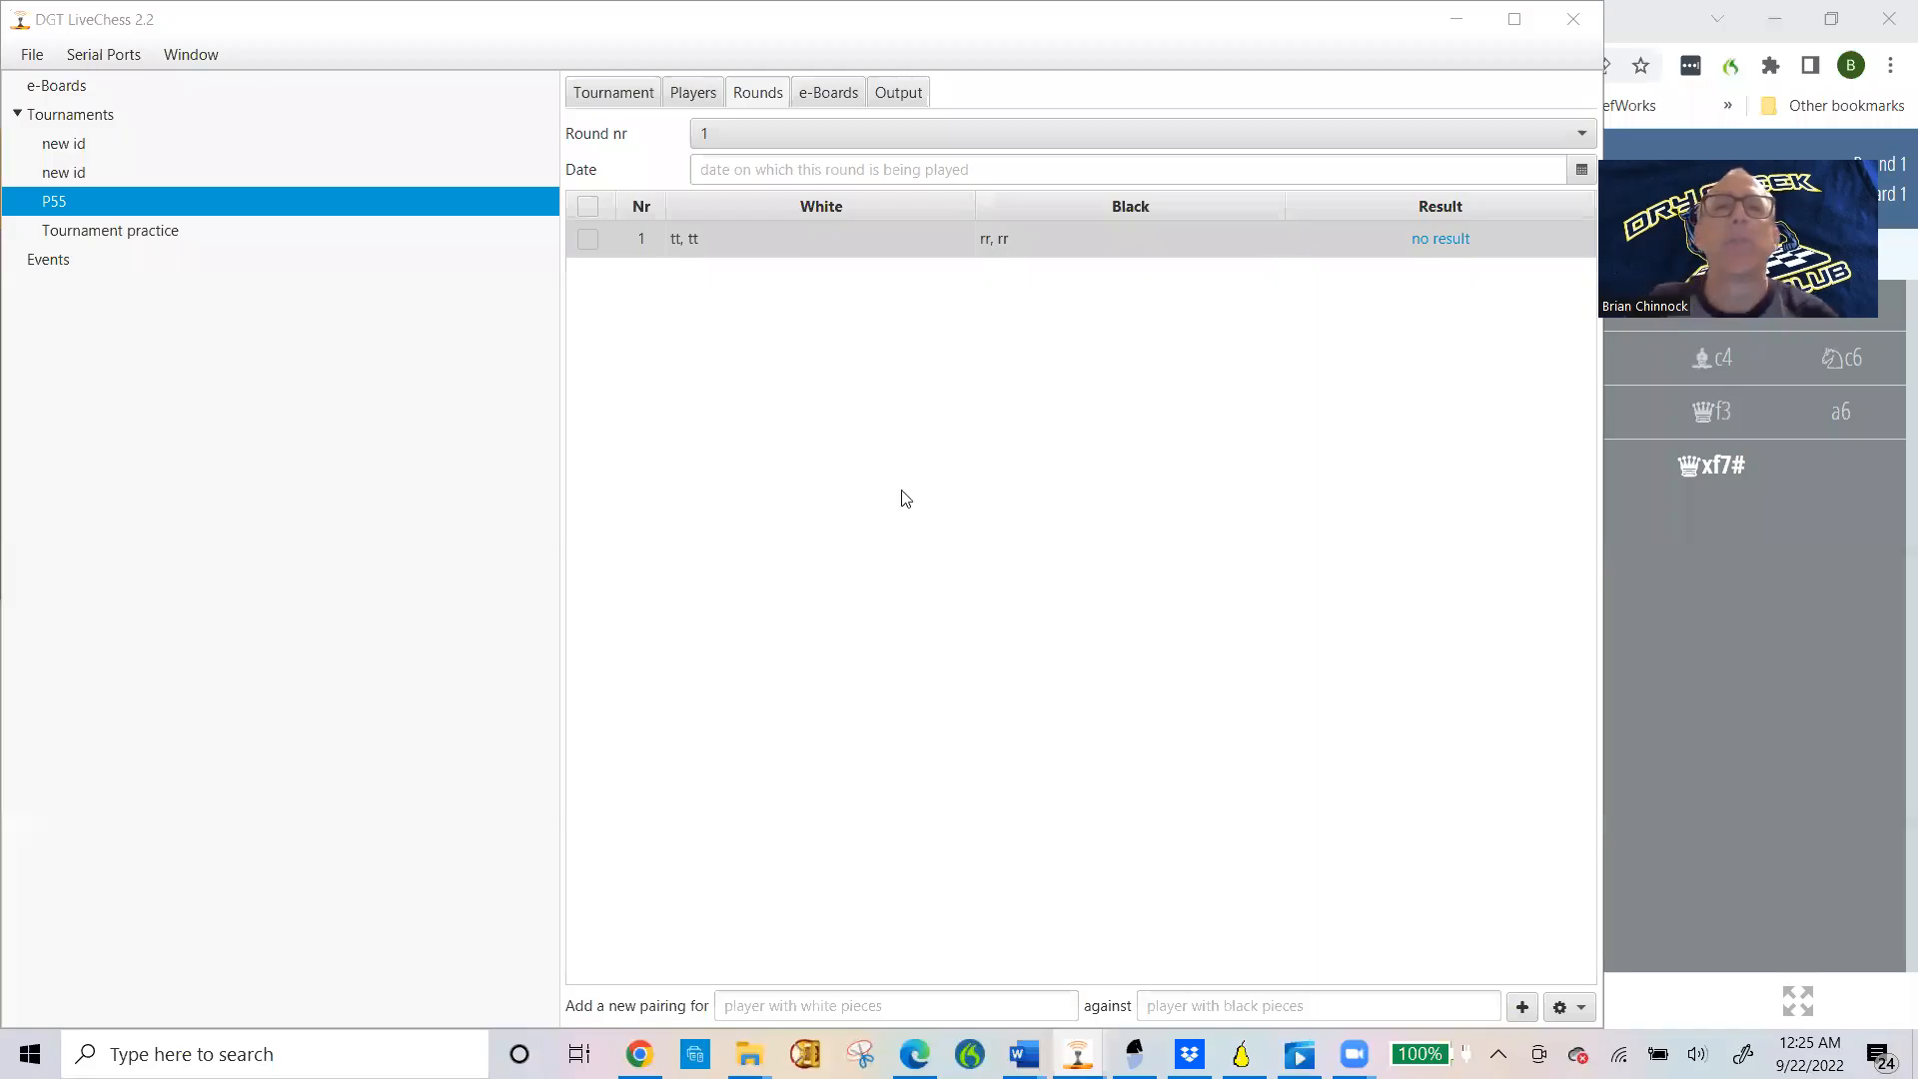
Step: Add a third player to tournament P55 with first name "ww" and last name "ww"
click(902, 490)
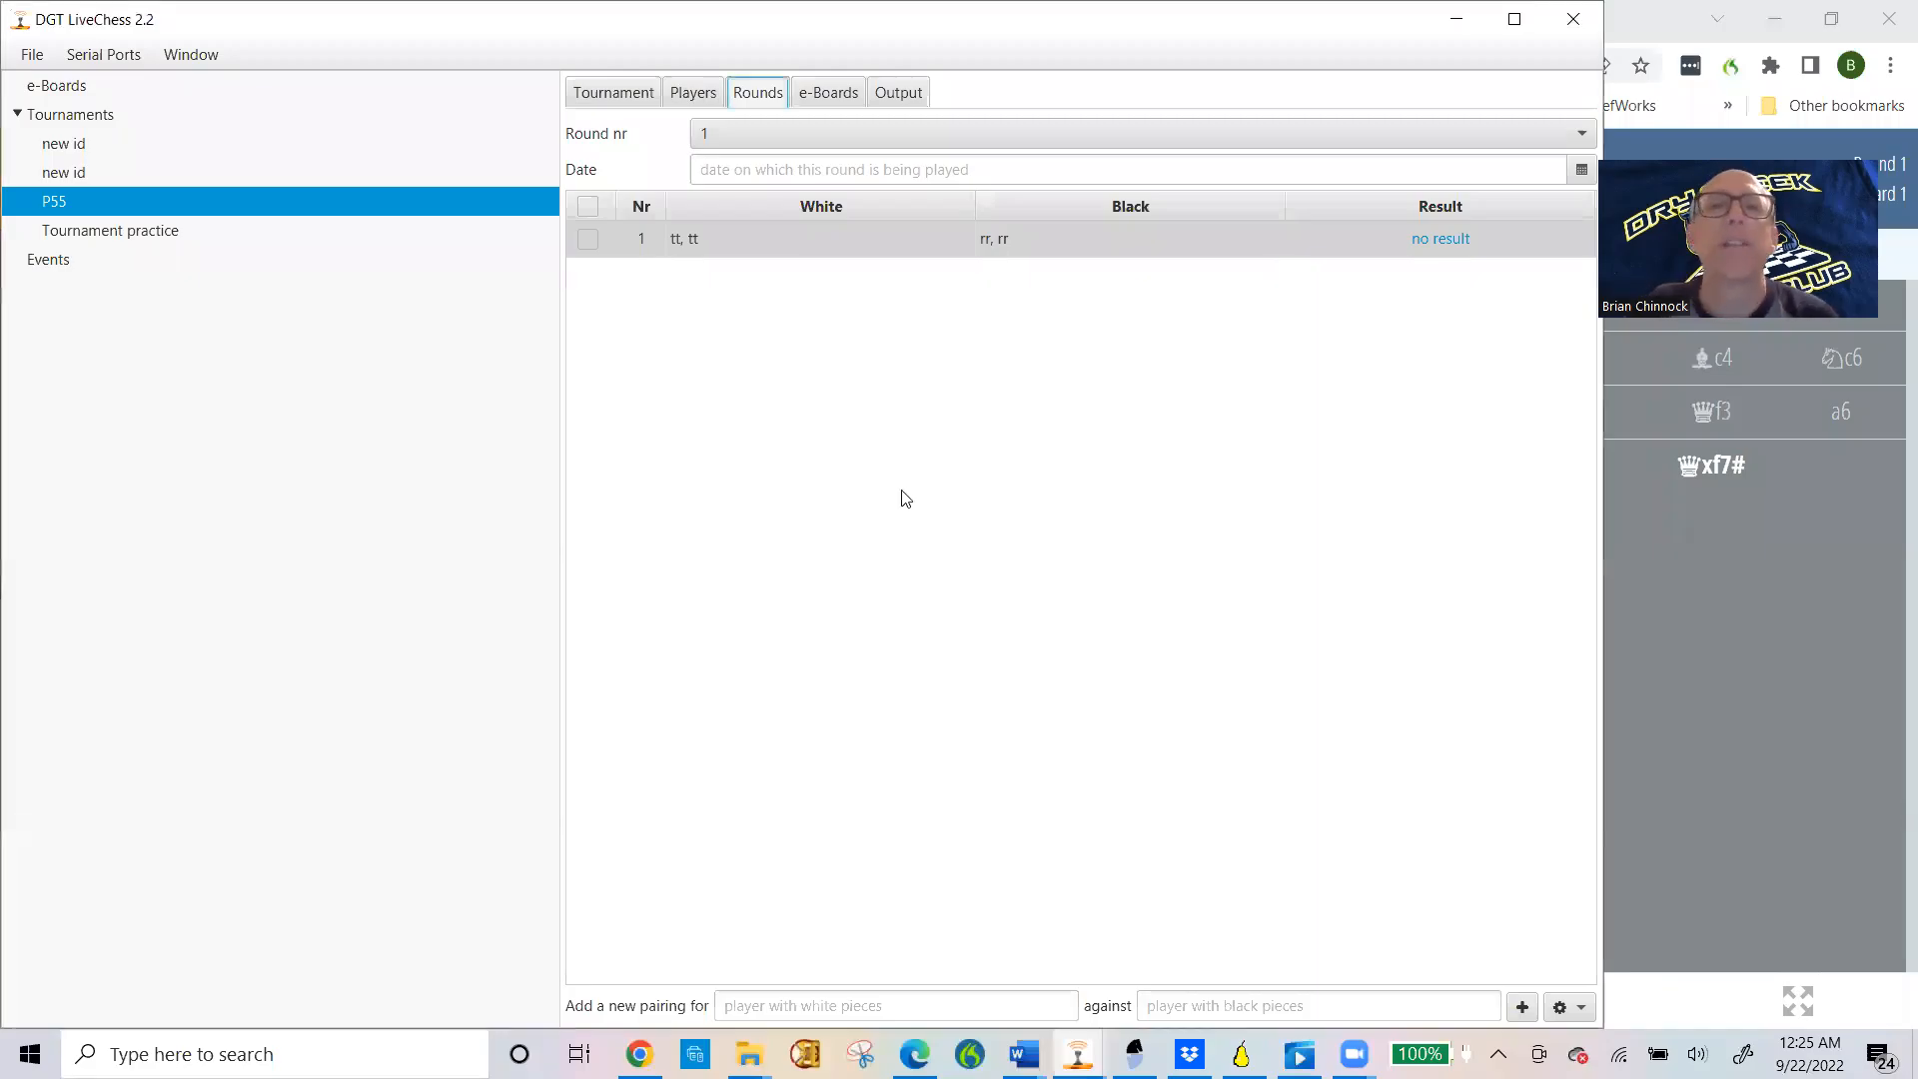
click(696, 93)
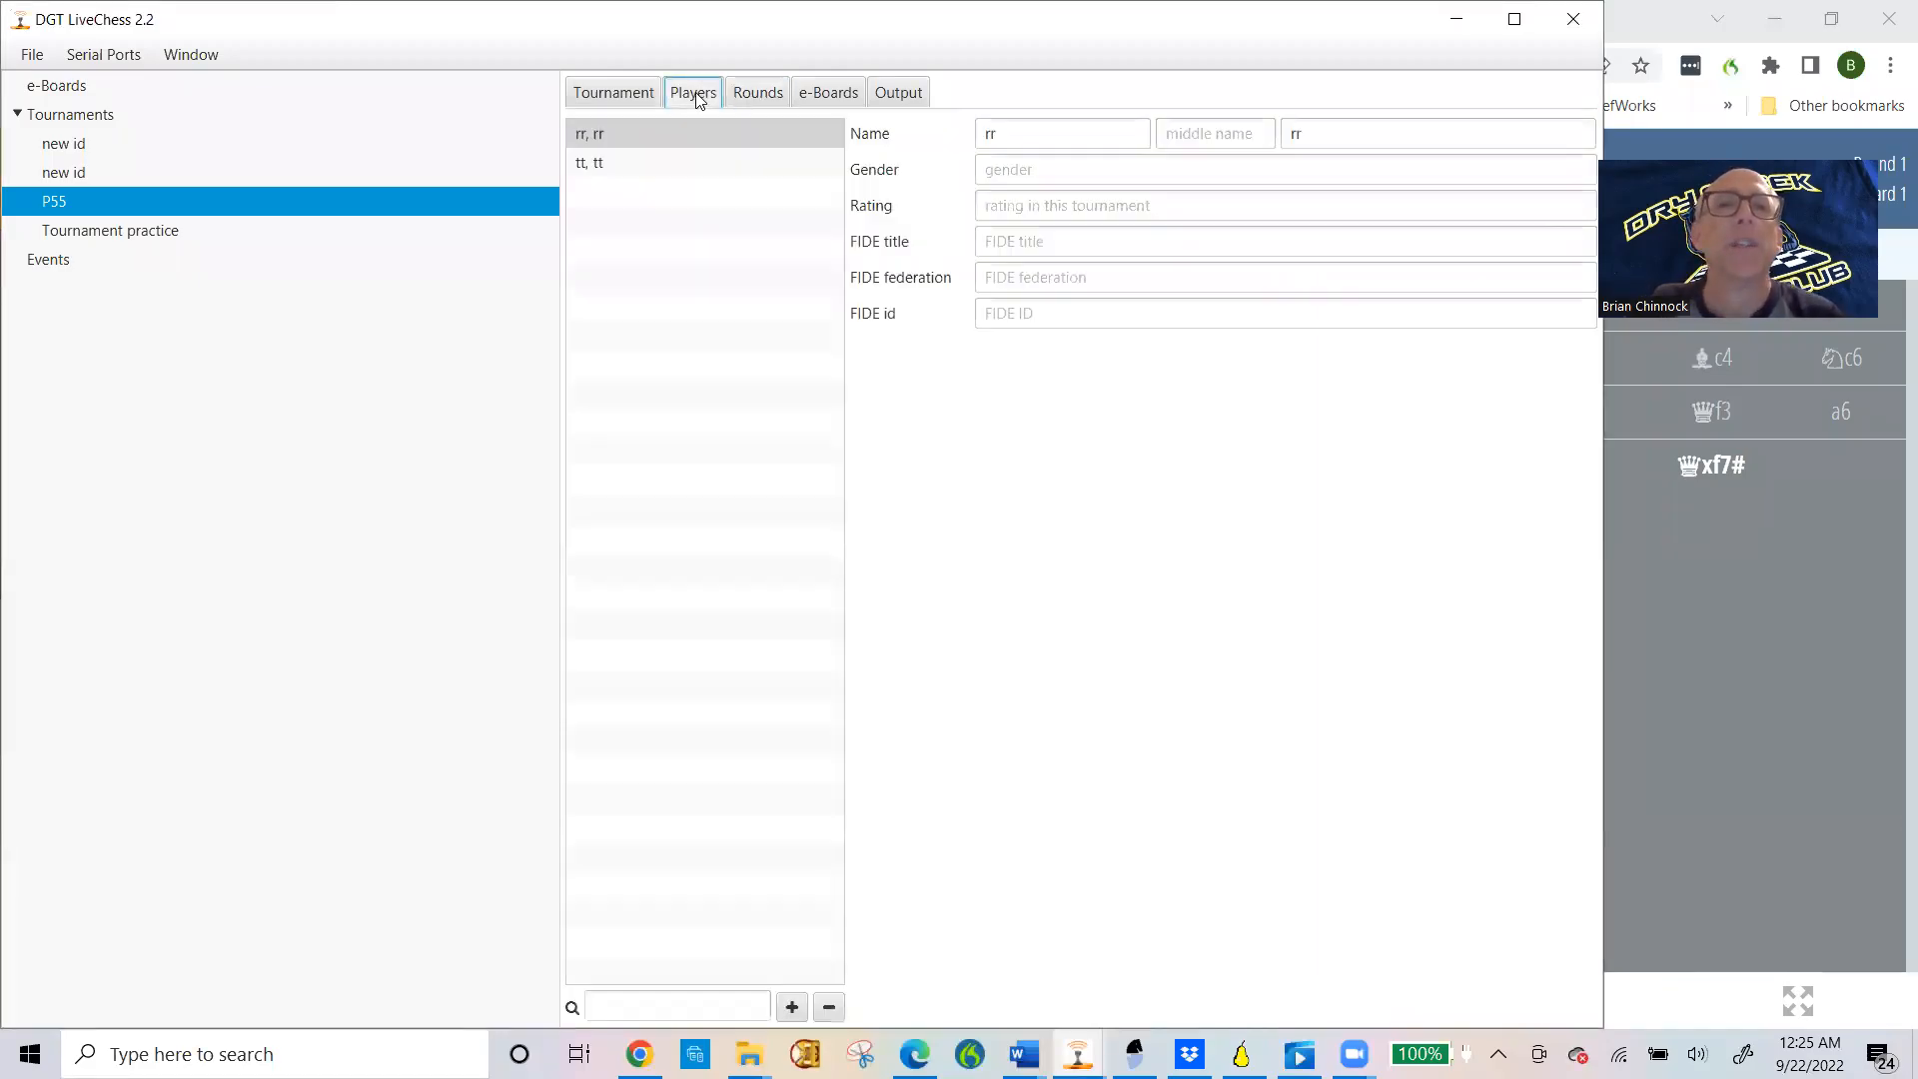
click(762, 96)
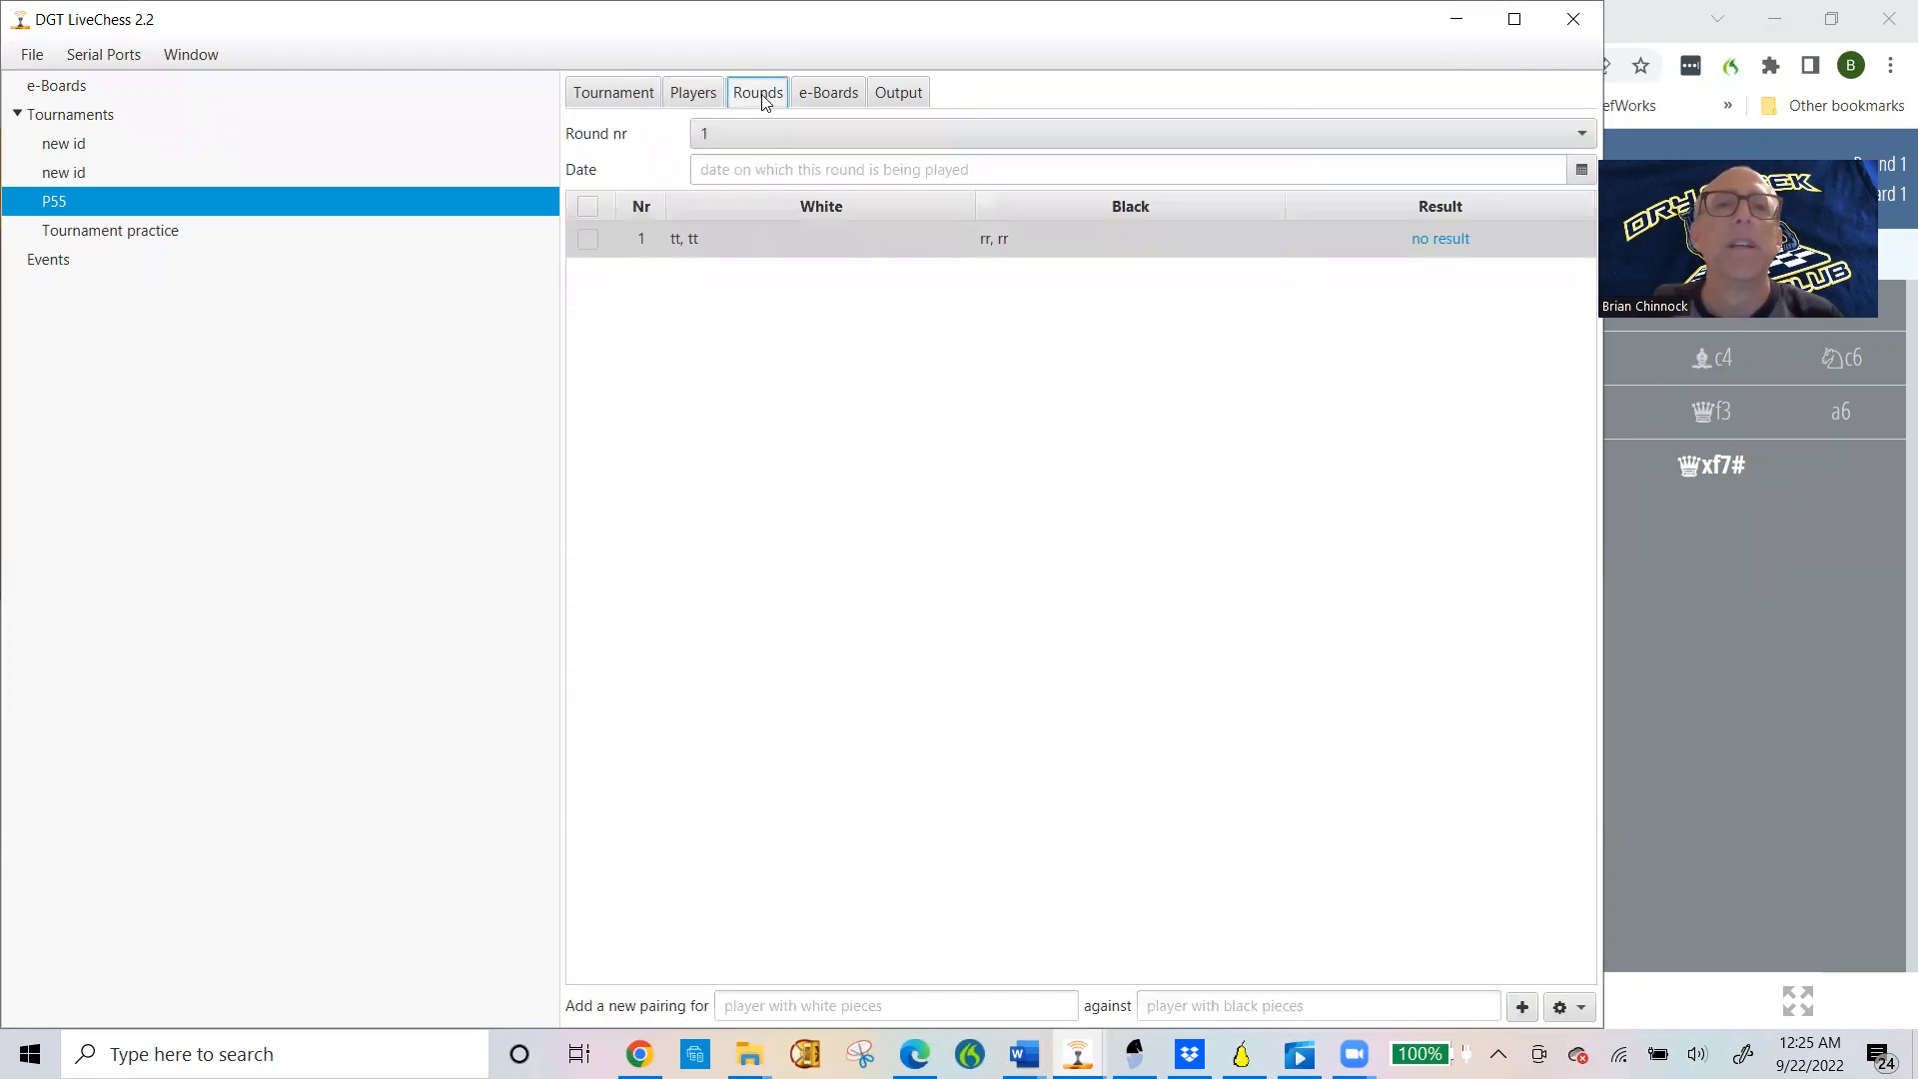
click(699, 96)
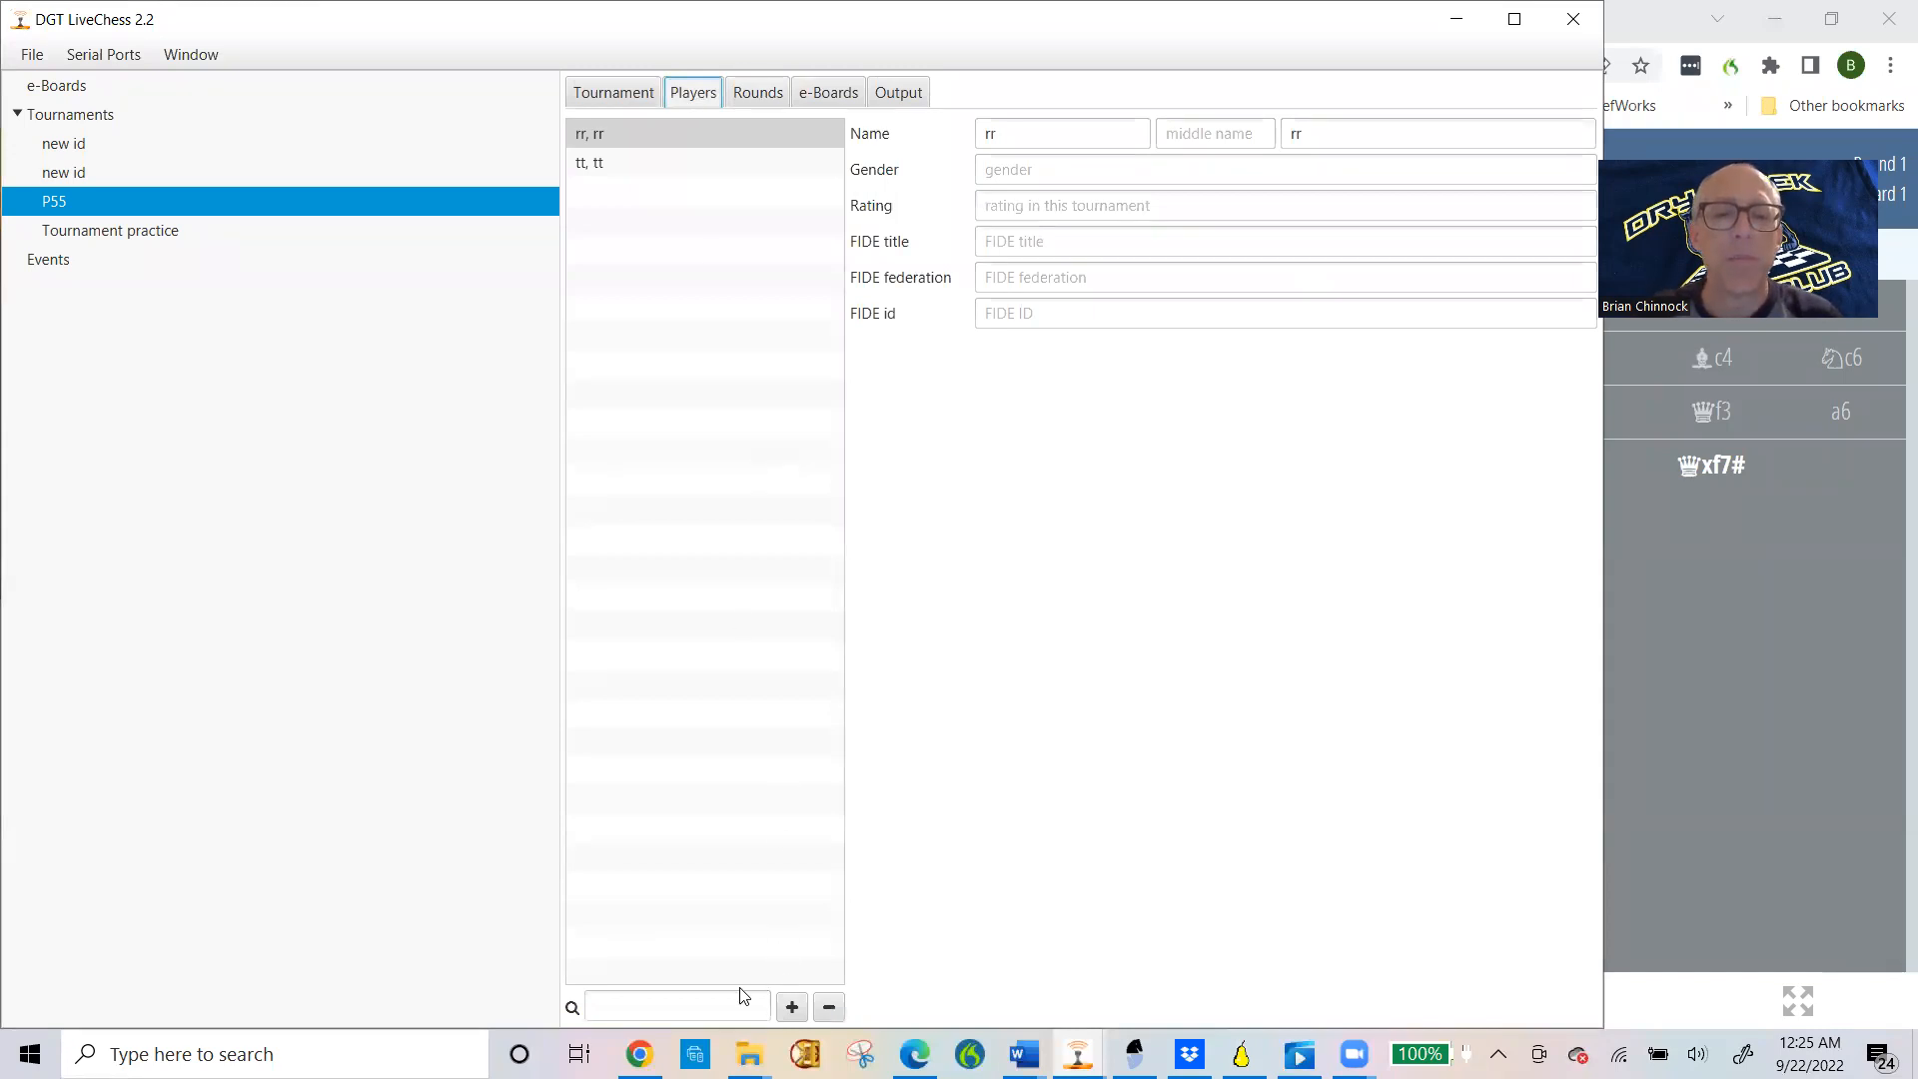
click(649, 1007)
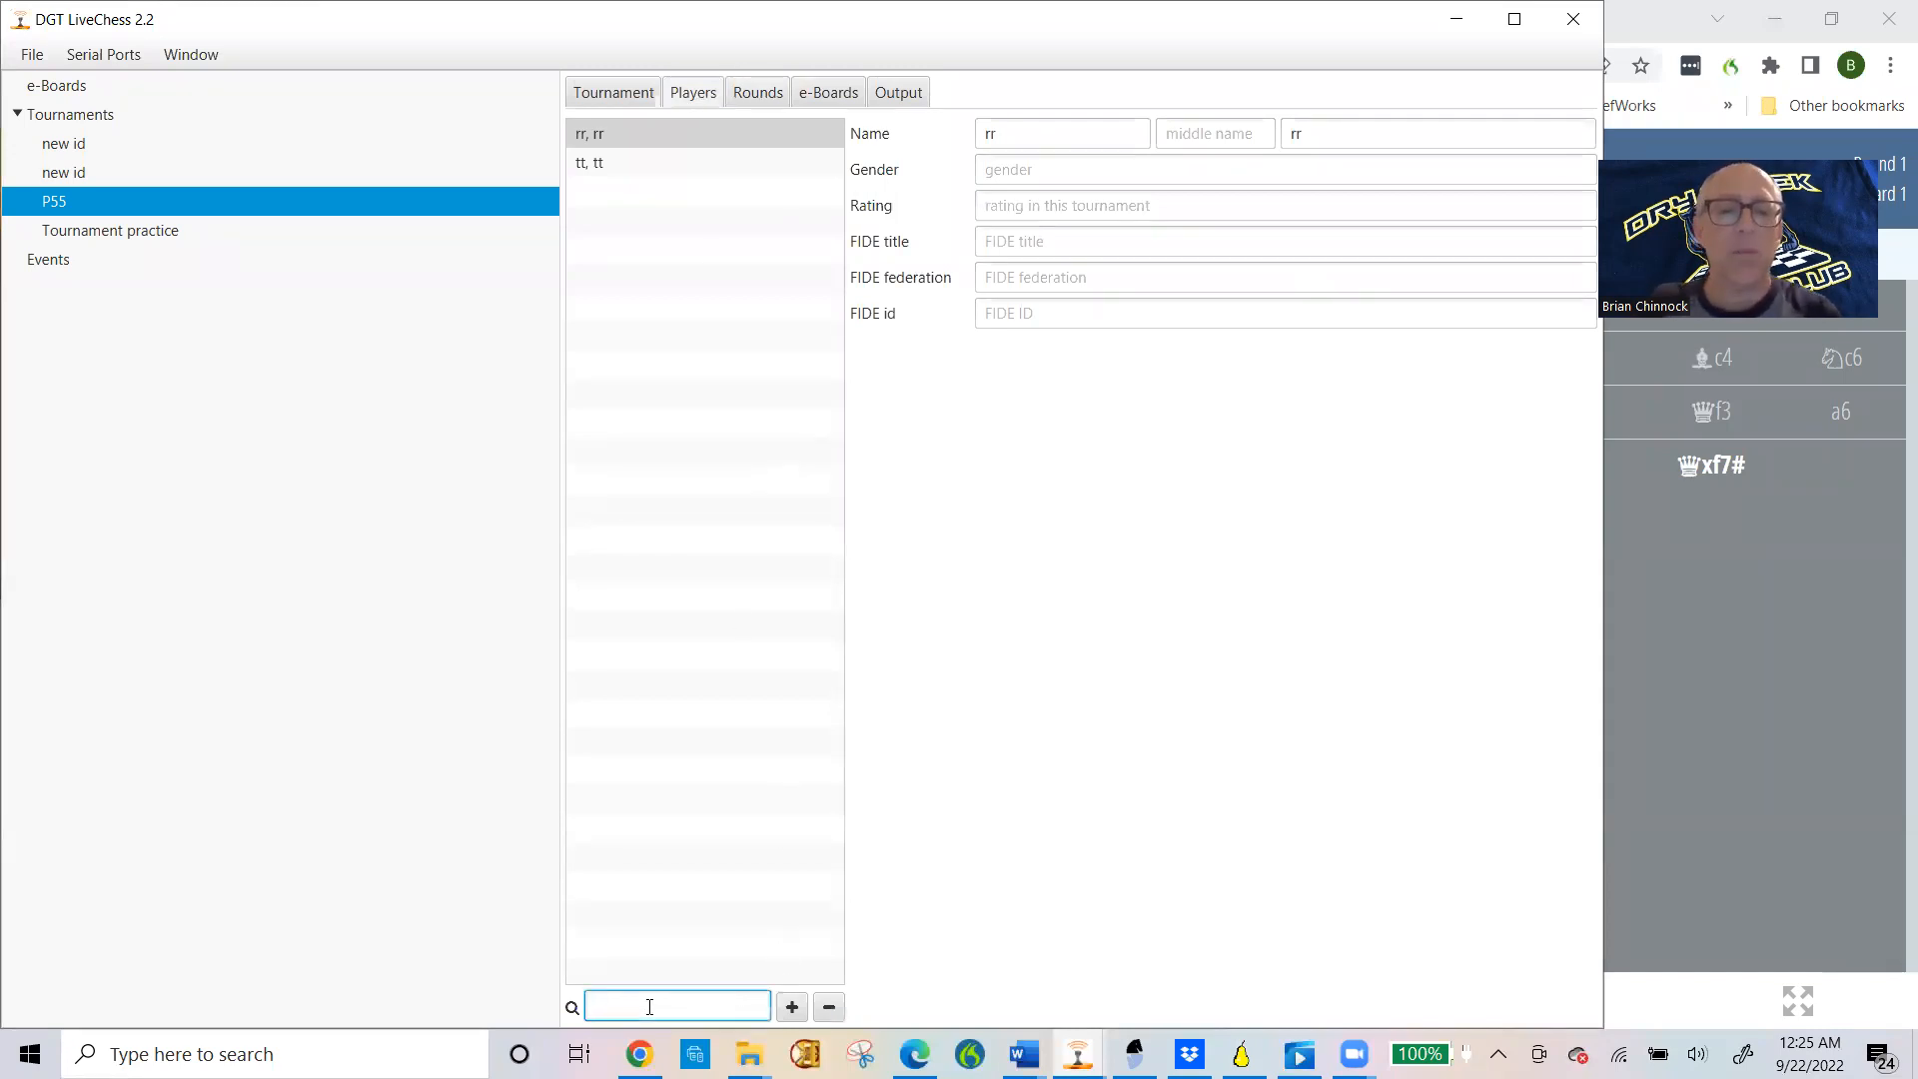
click(792, 1008)
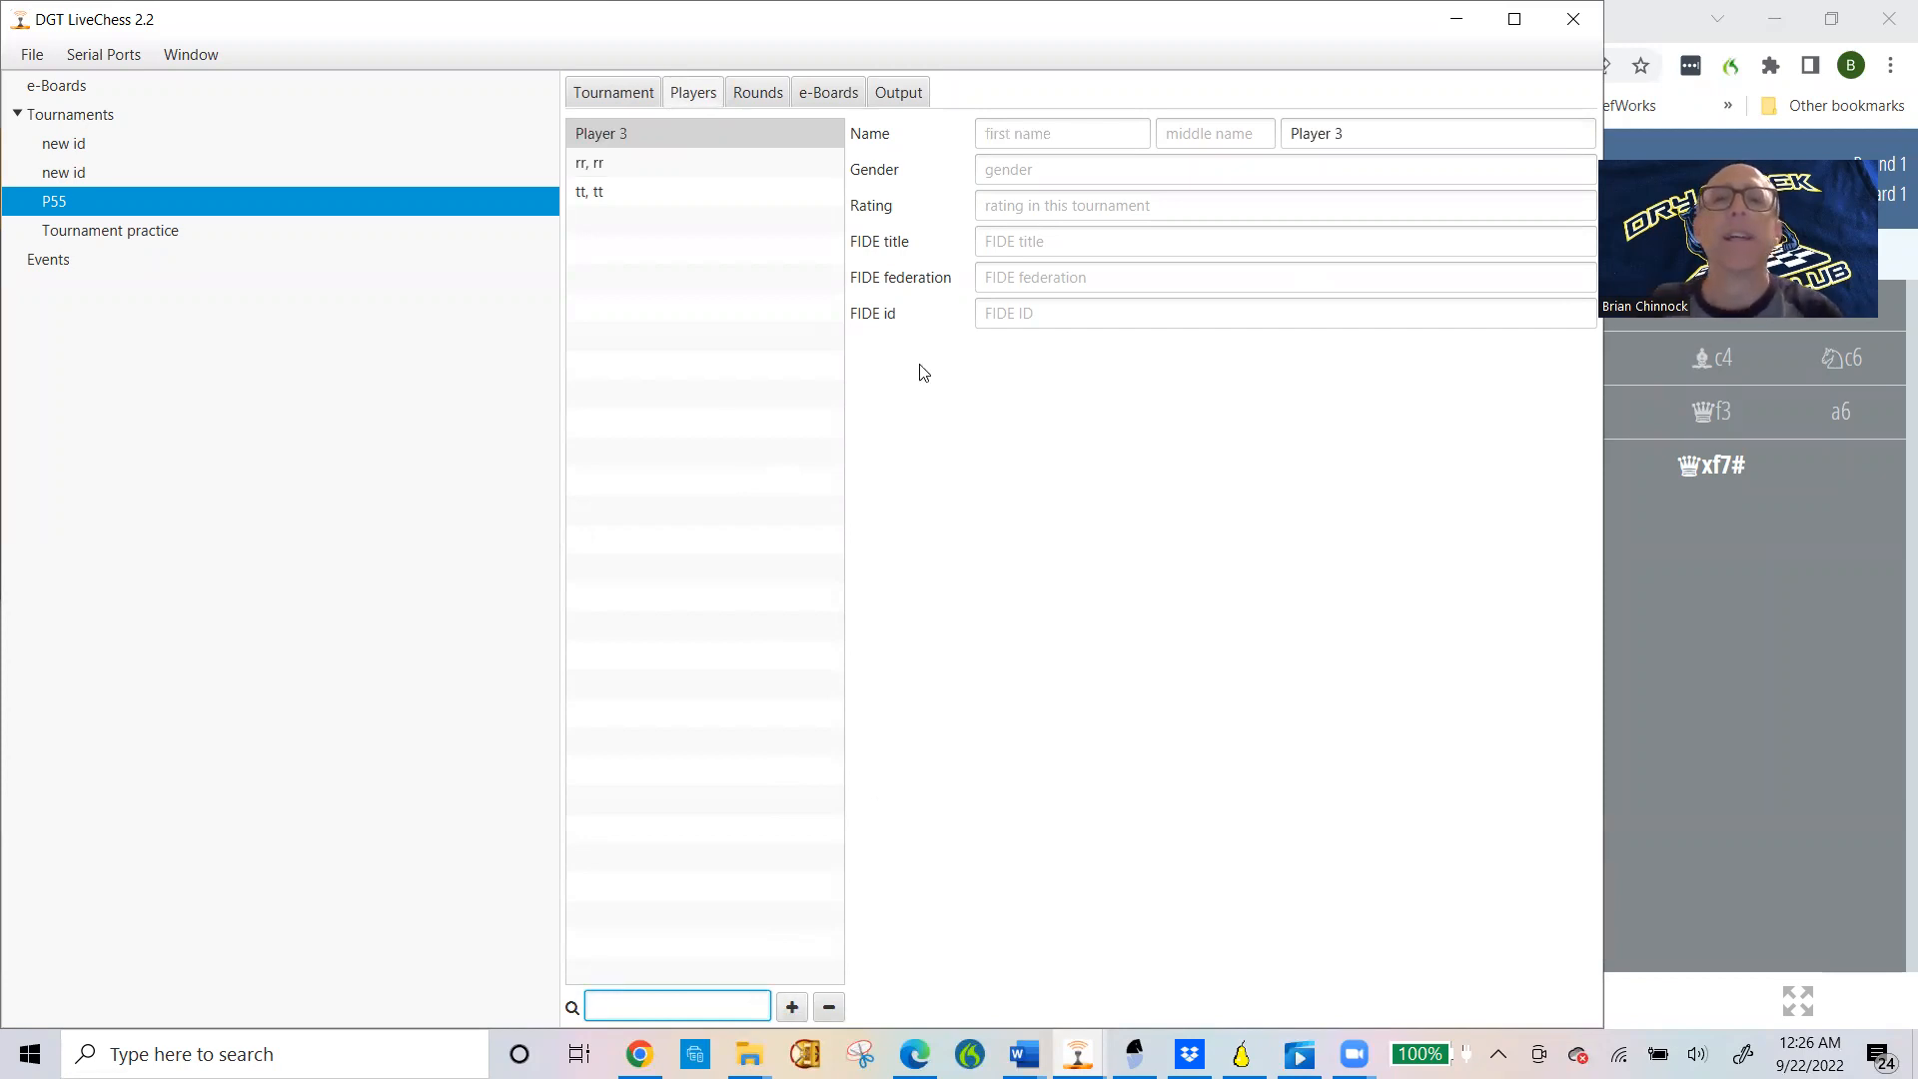
click(1008, 138)
text(ww)
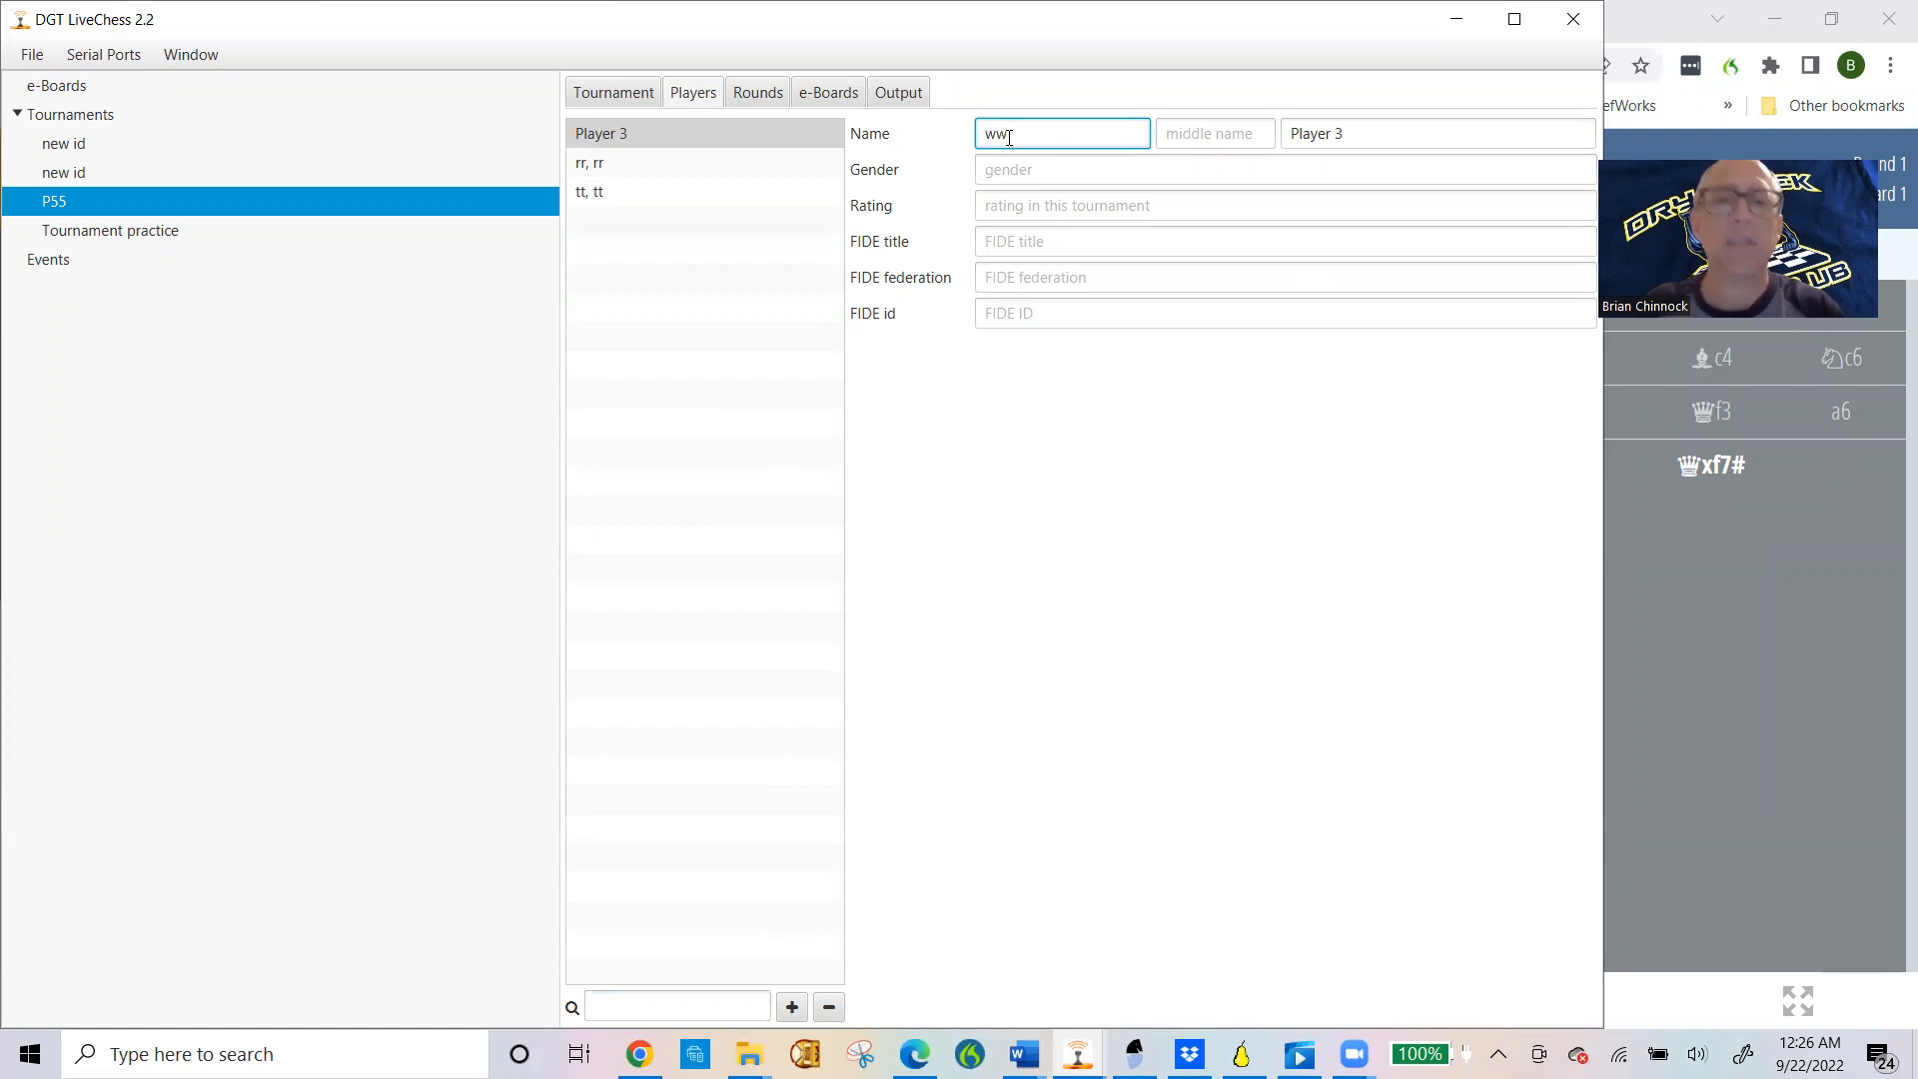
key(Tab)
text(ww)
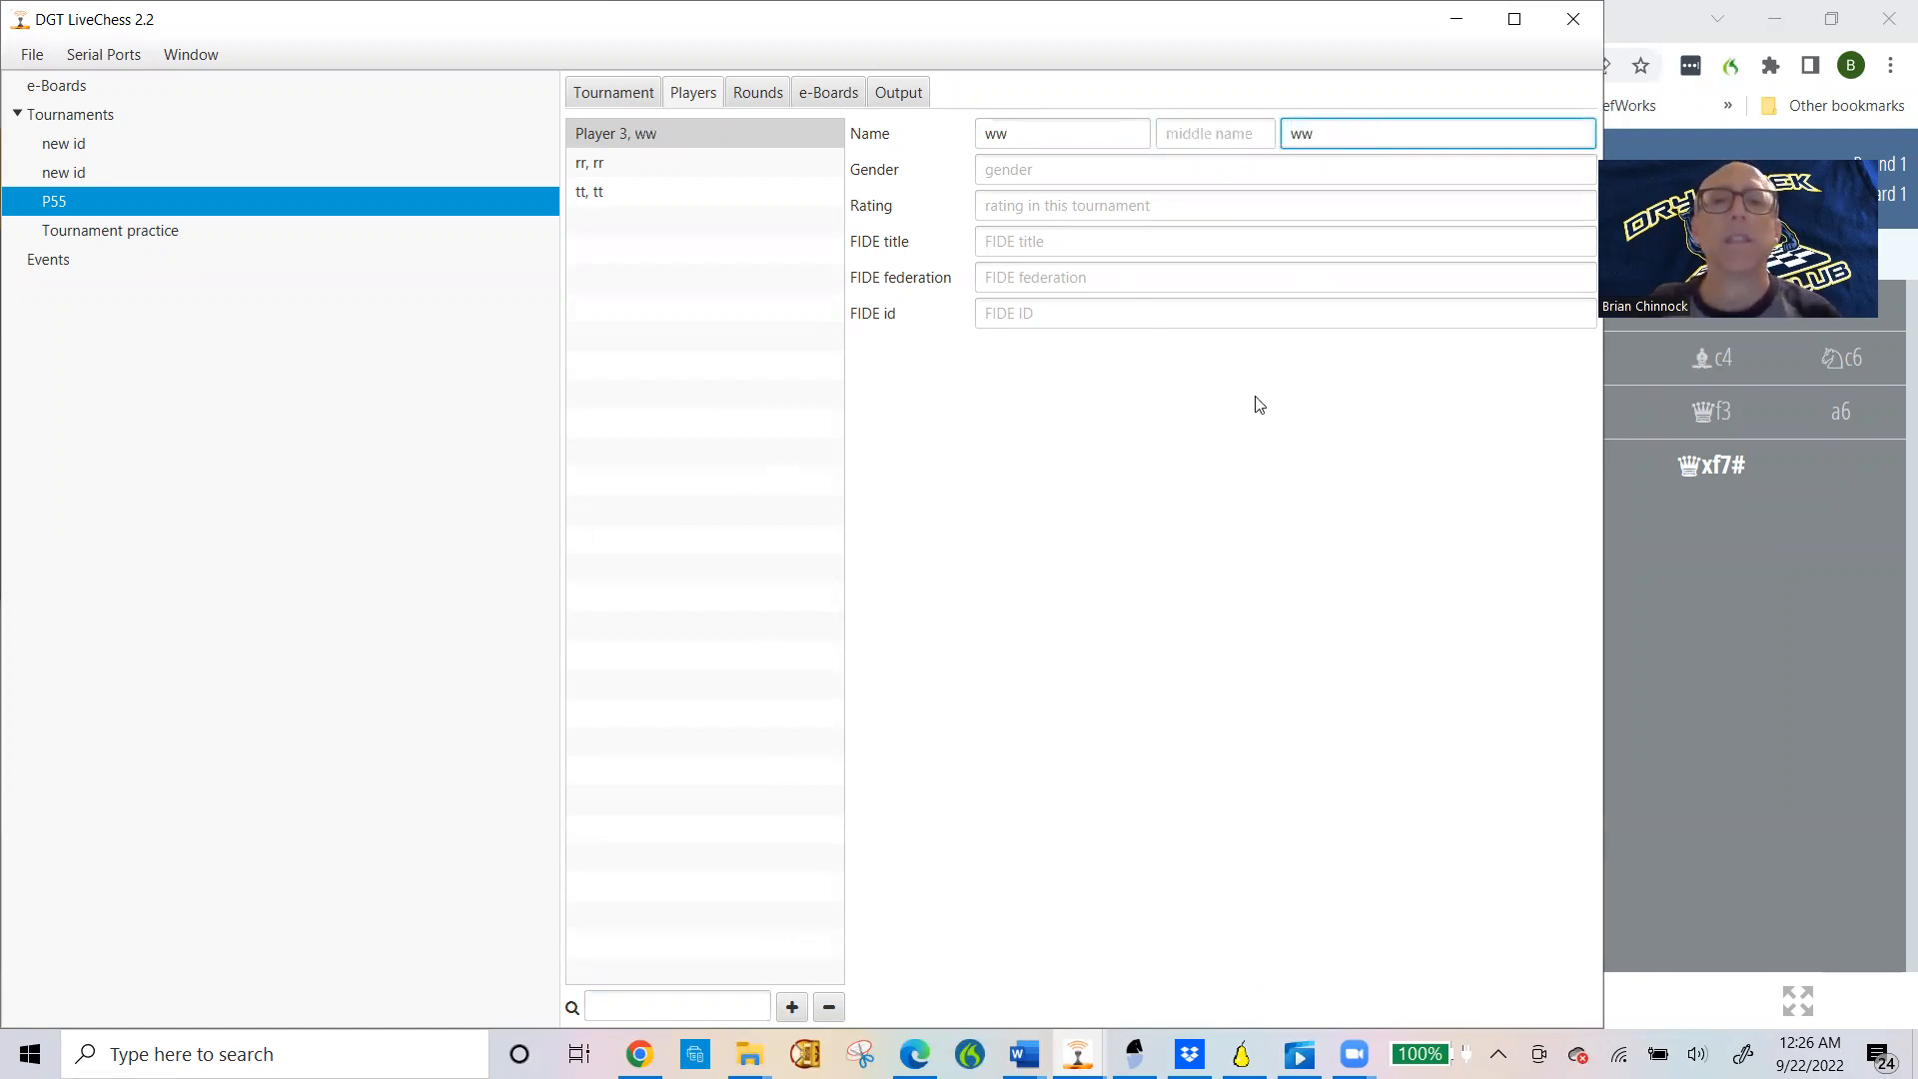
click(1024, 535)
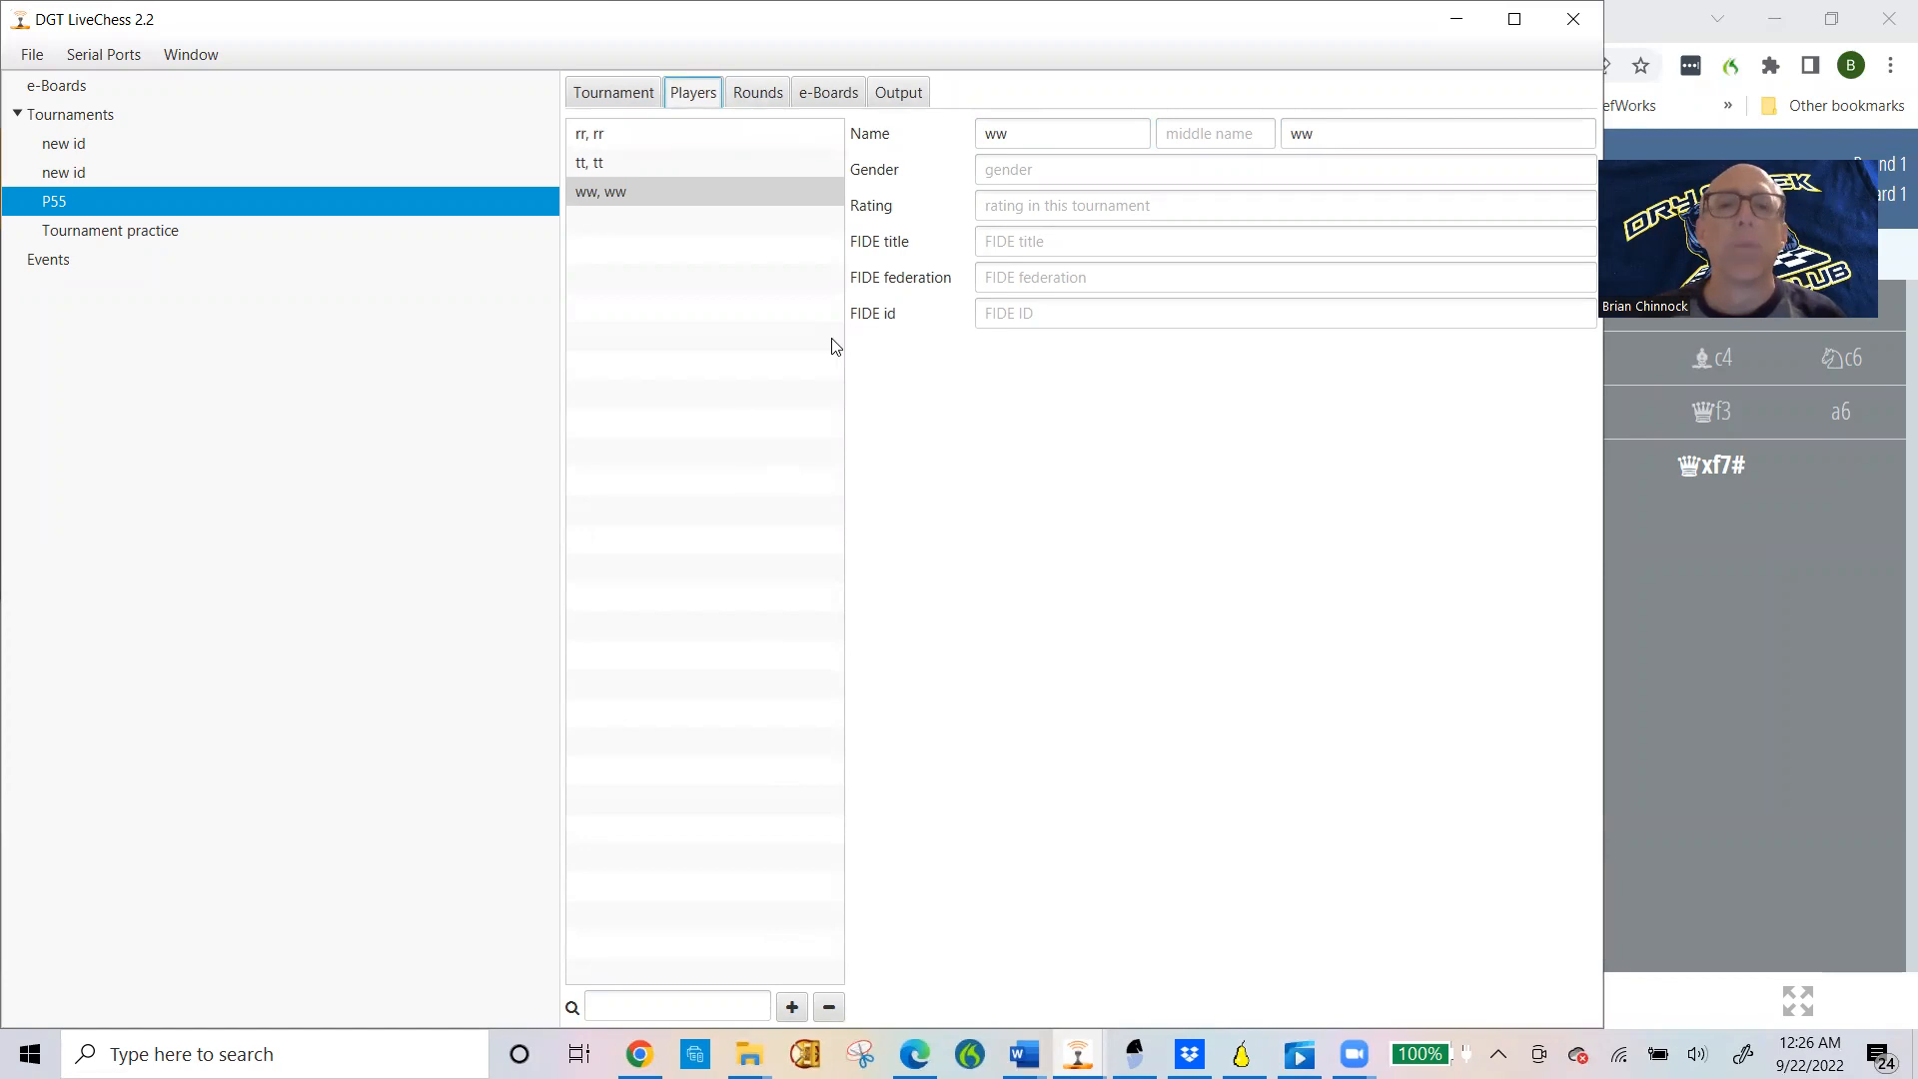
Step: Add a round 2 pairing to P55 with ww, ww as White against tt, tt as Black
click(751, 88)
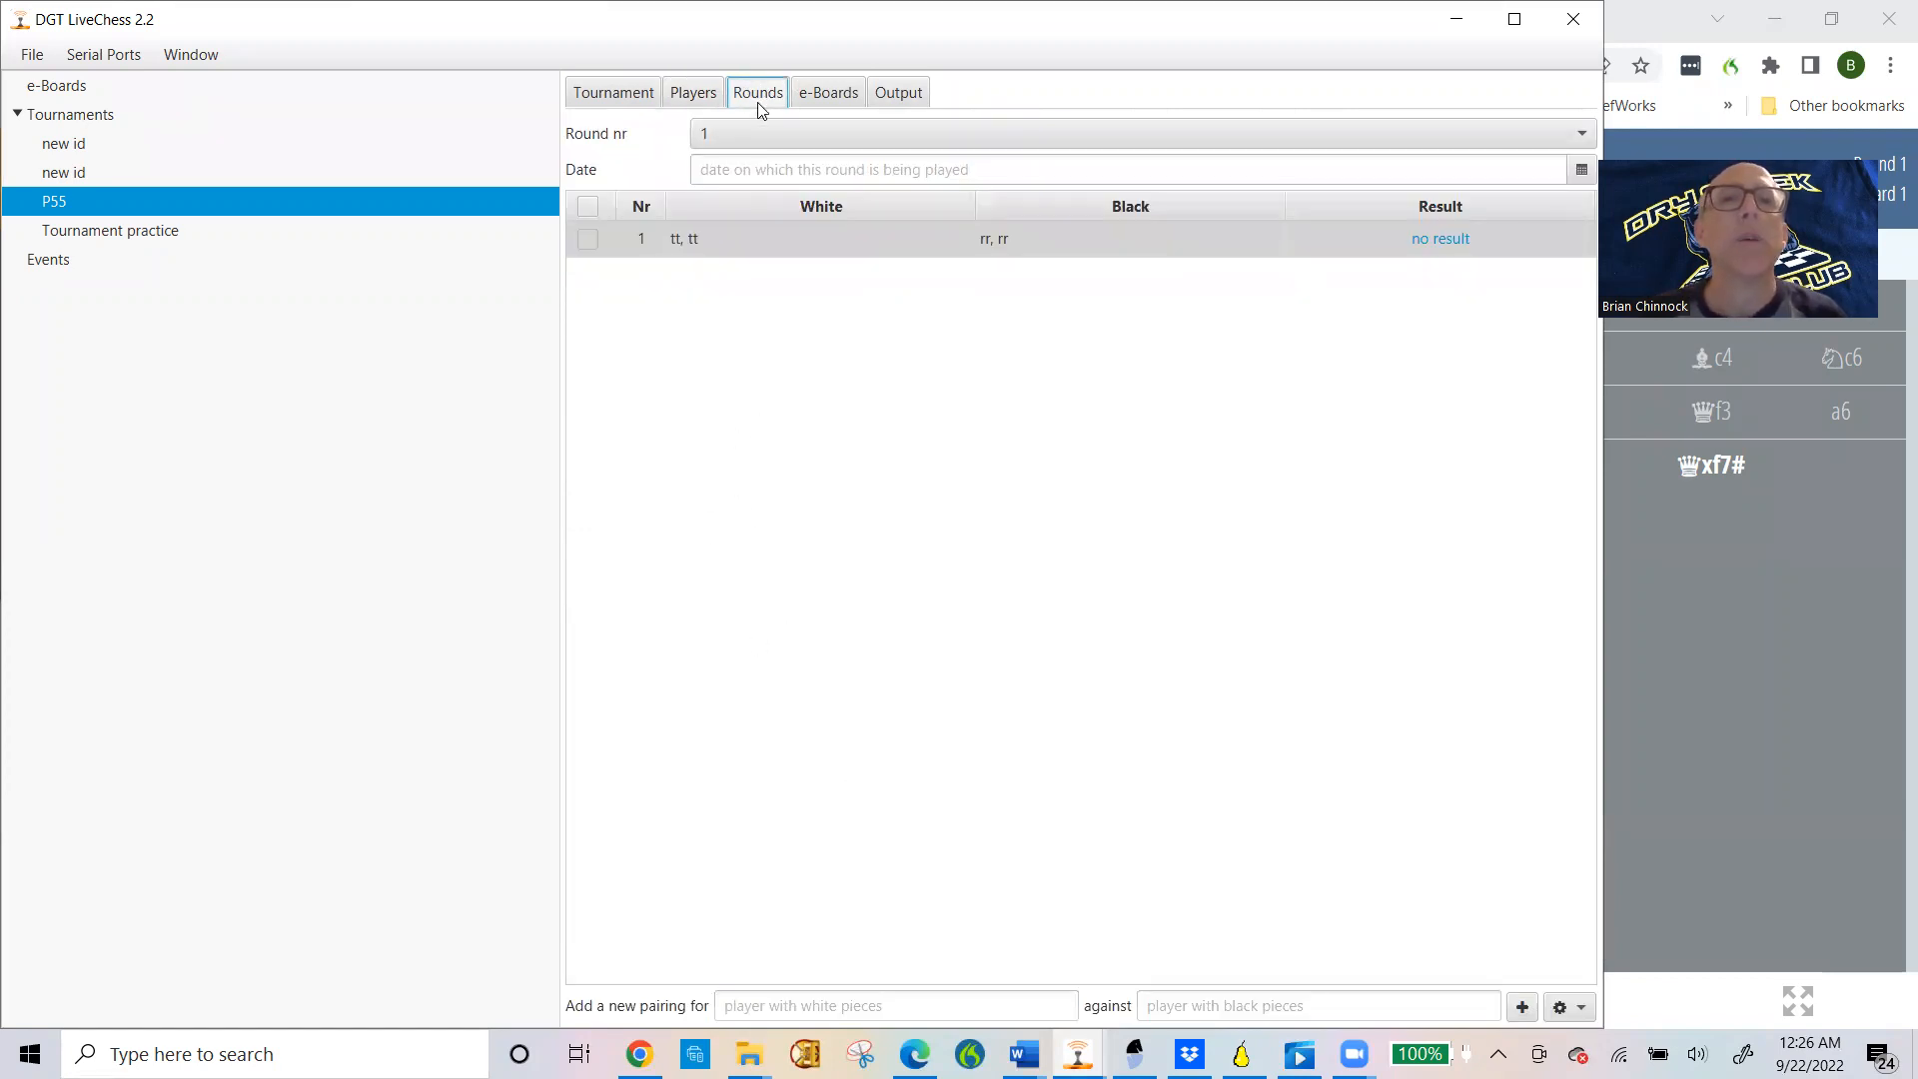
click(753, 130)
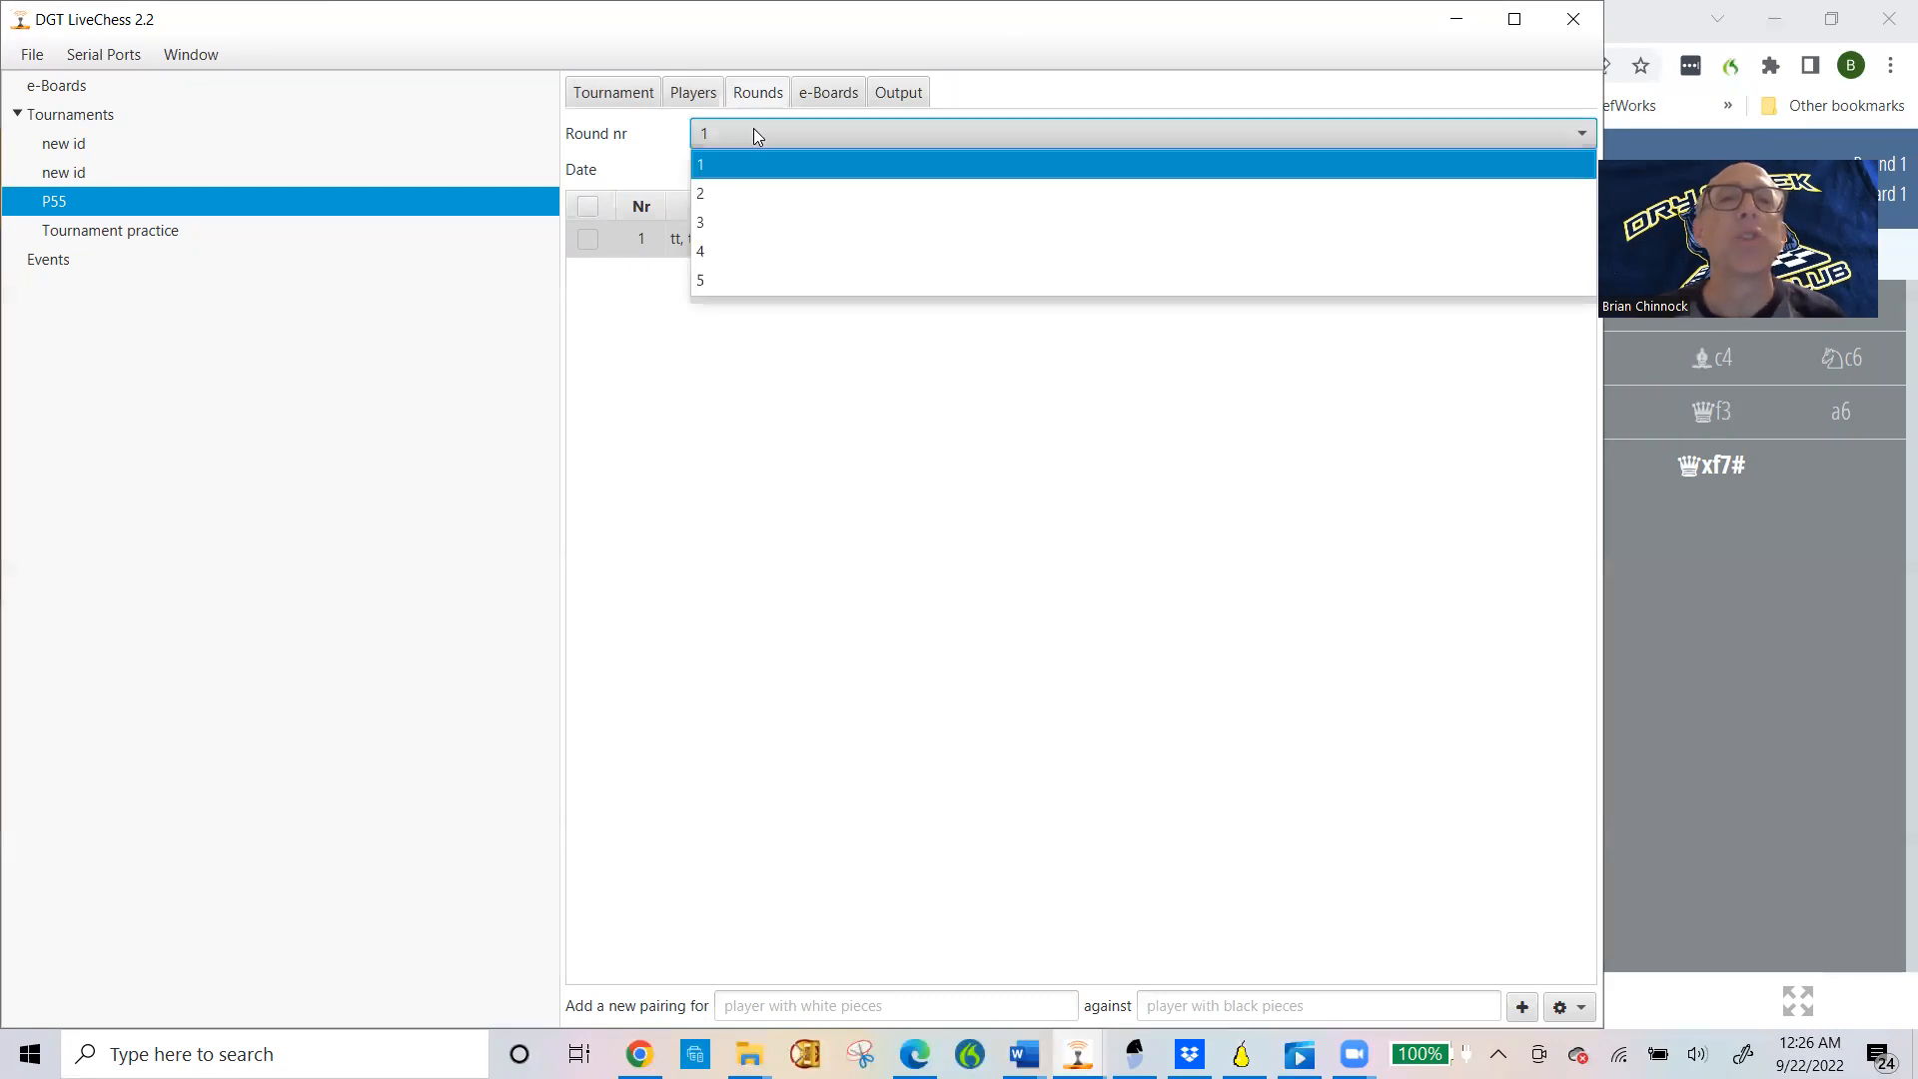
click(755, 200)
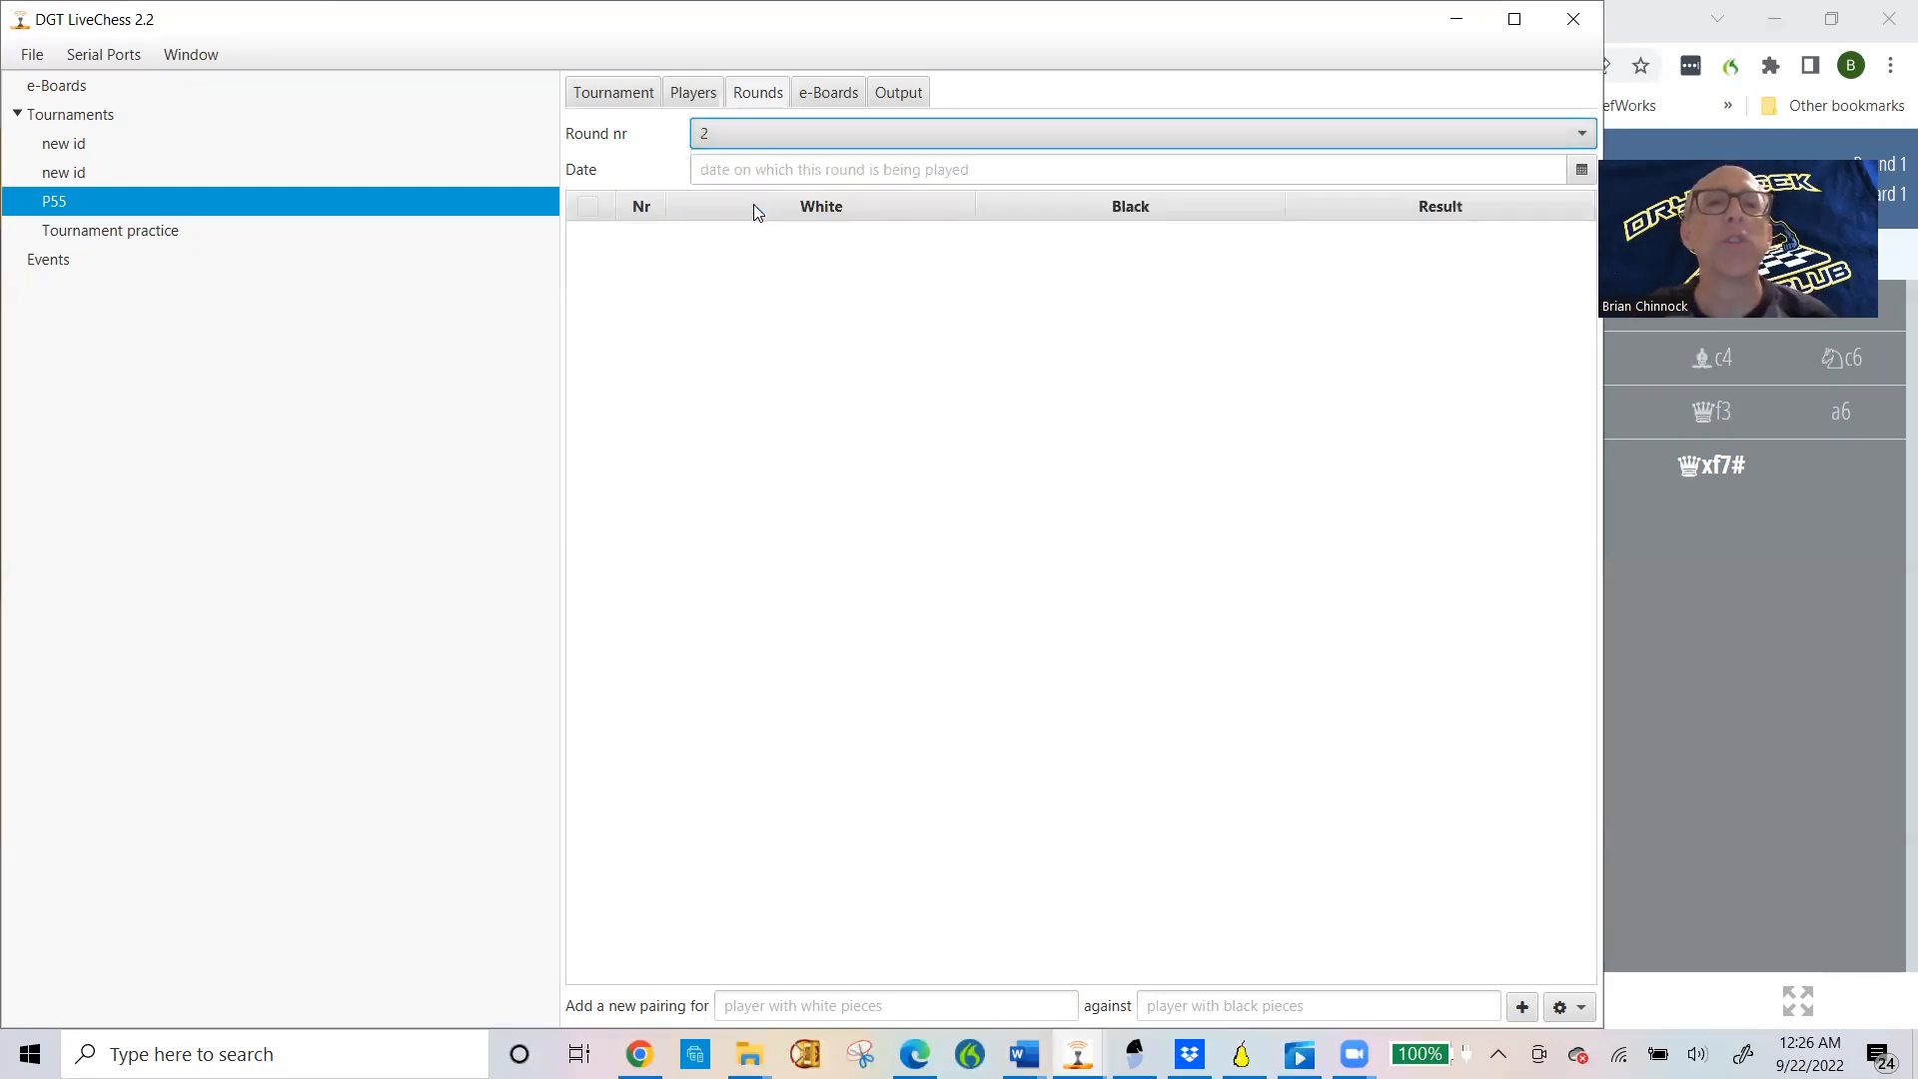
click(817, 1009)
text(w)
click(781, 917)
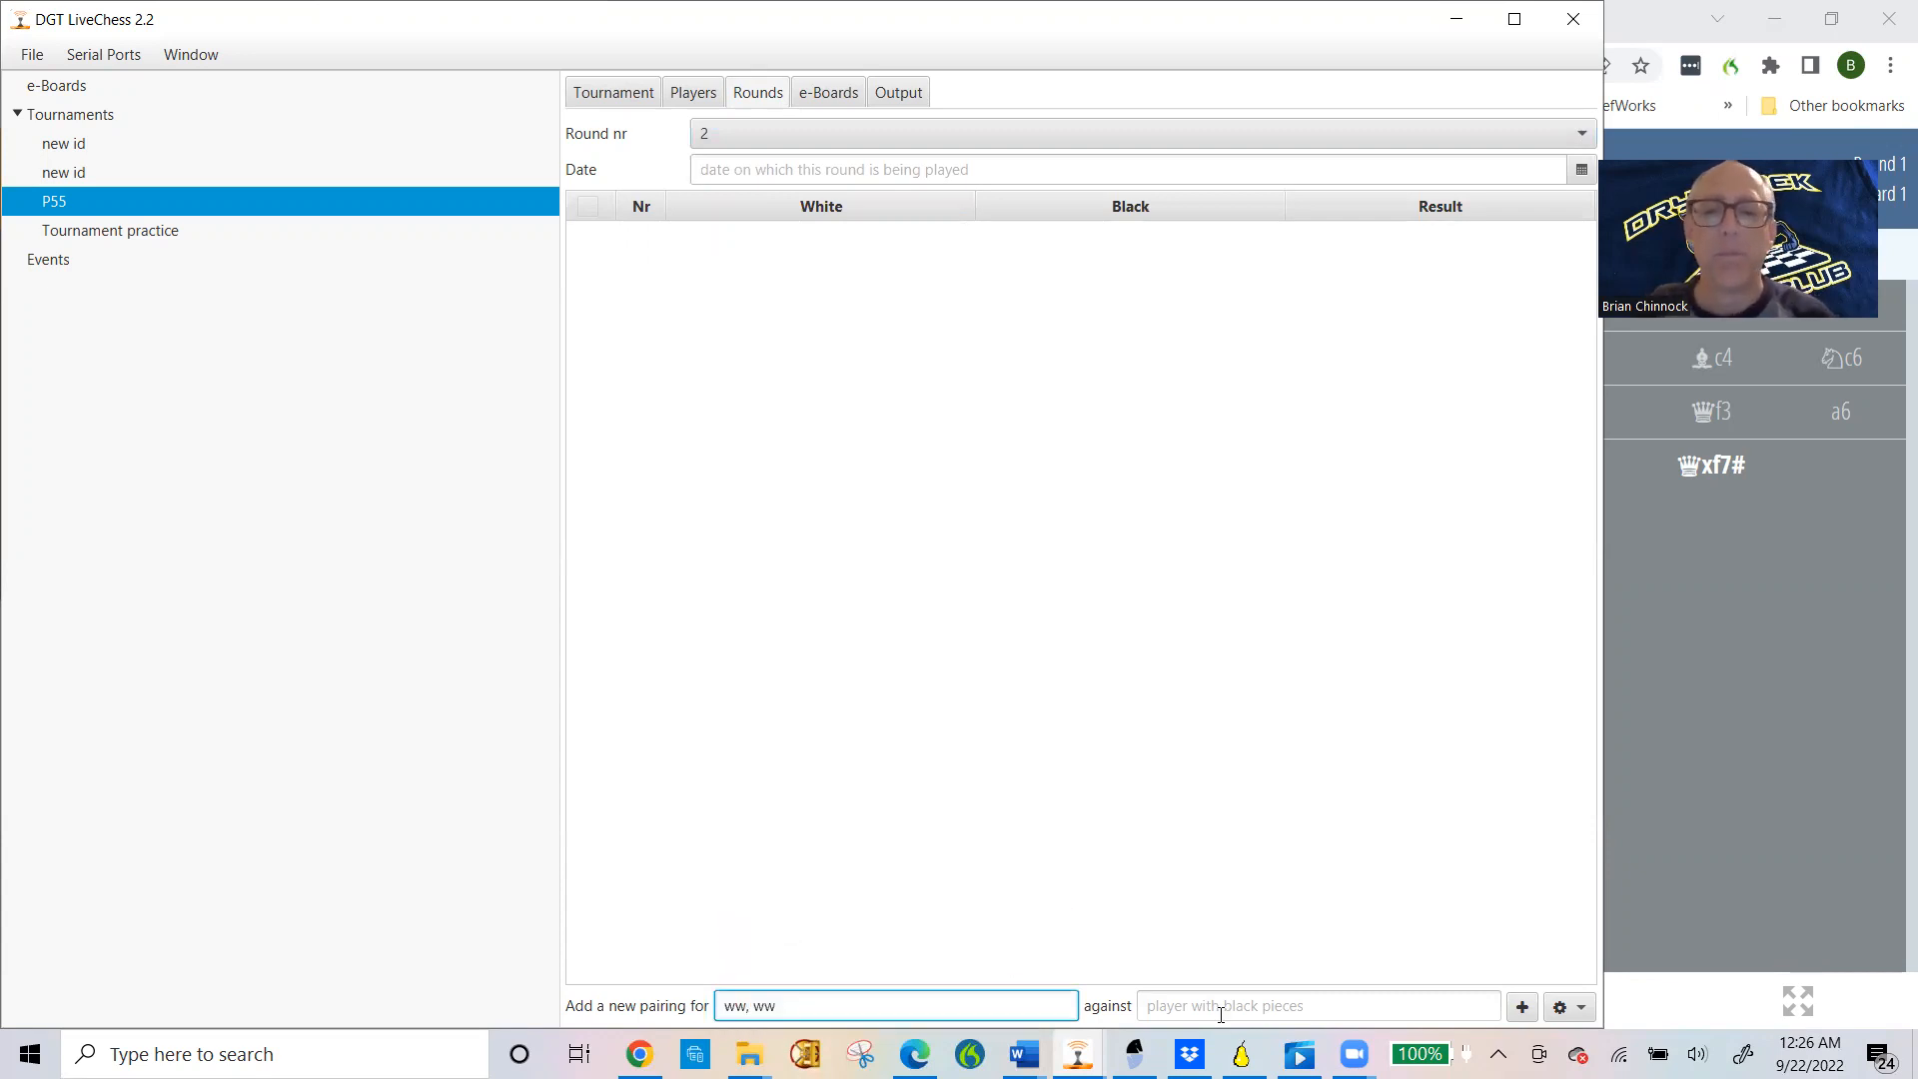
click(1217, 1008)
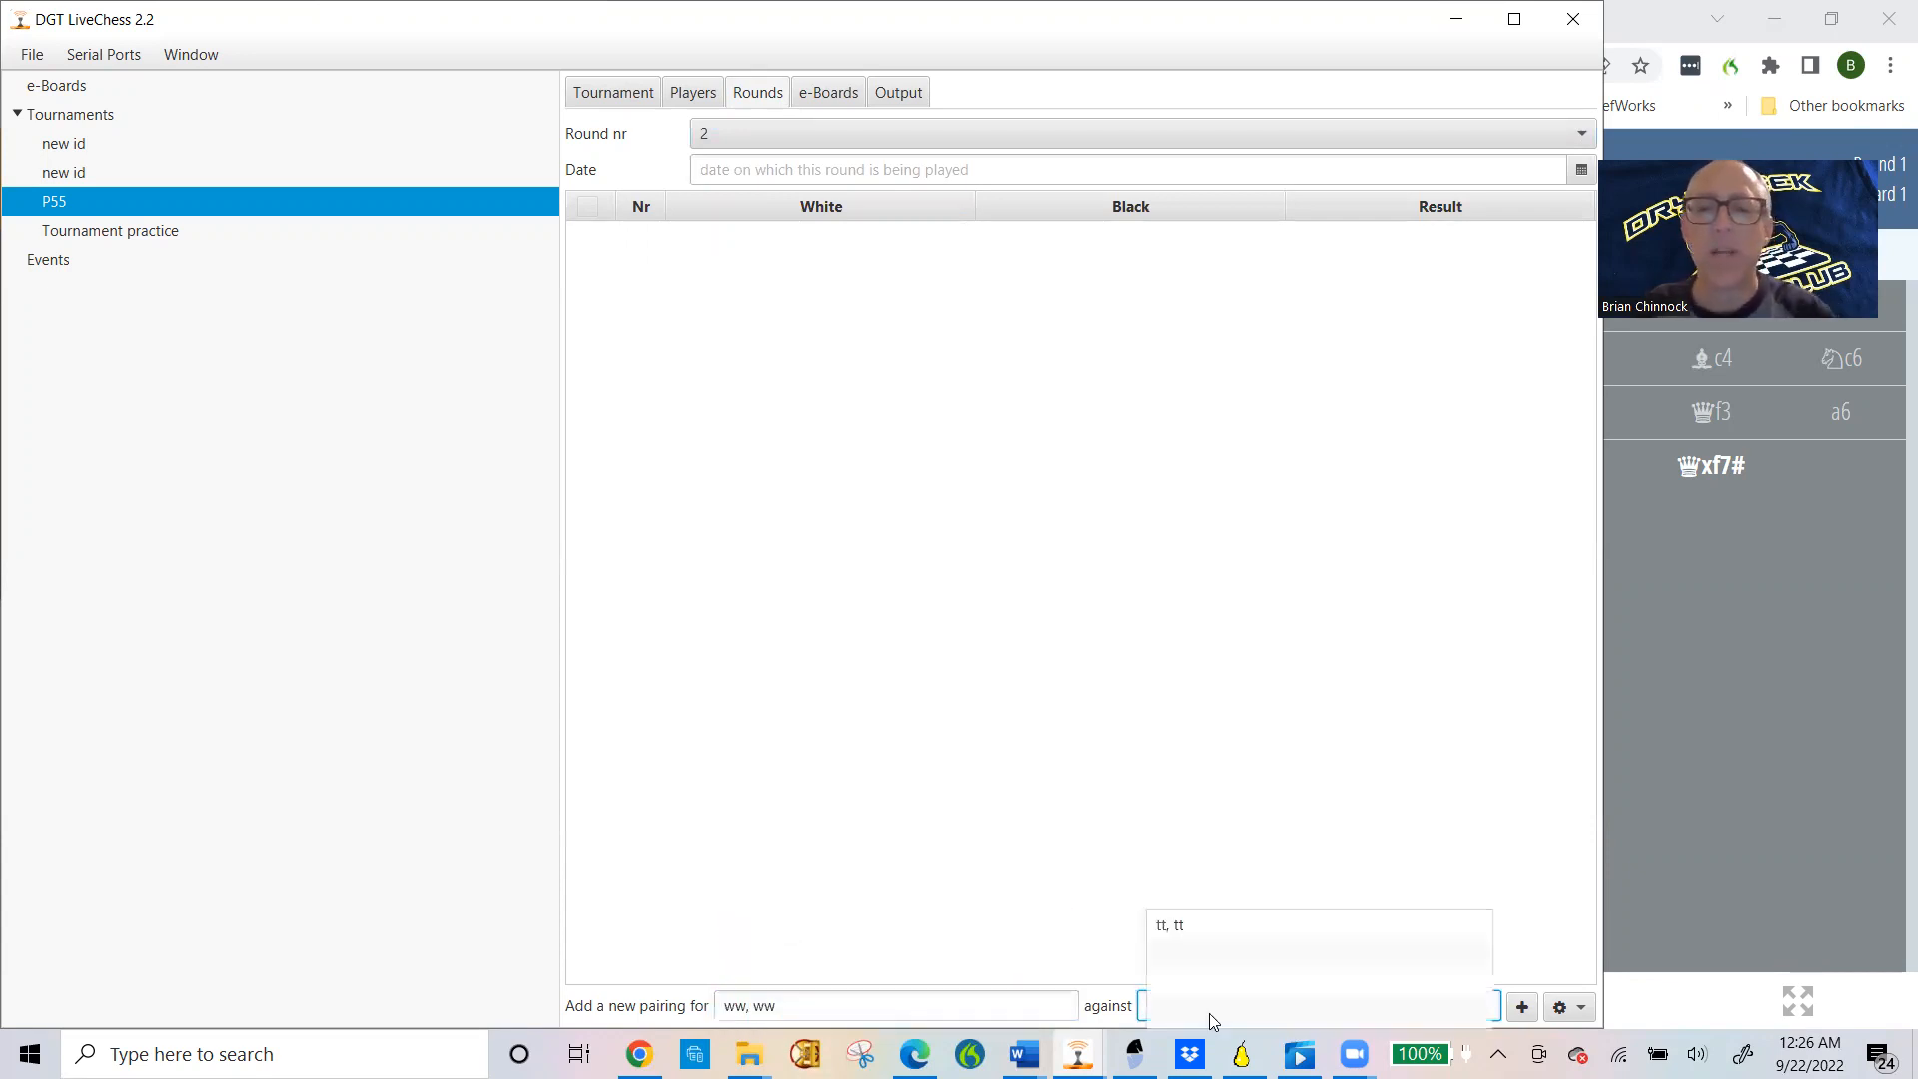
click(1188, 930)
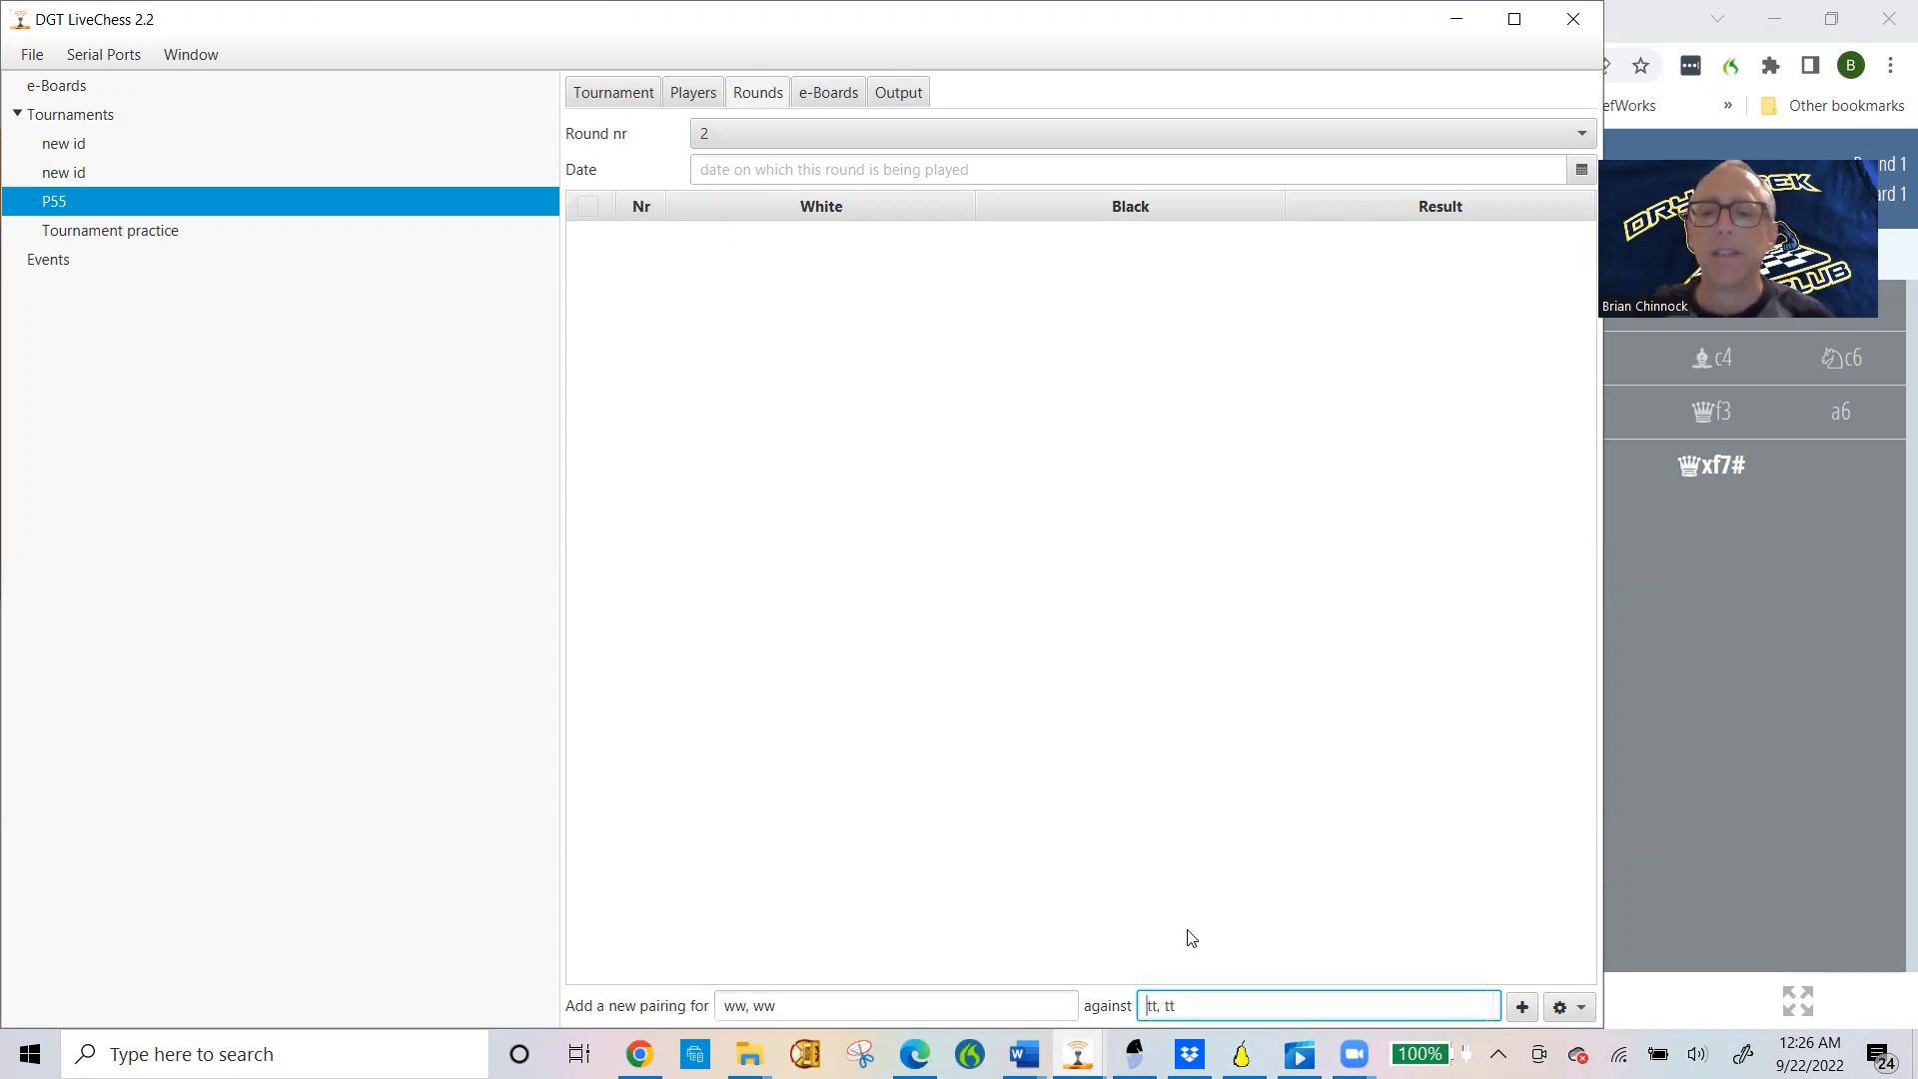
click(1522, 1007)
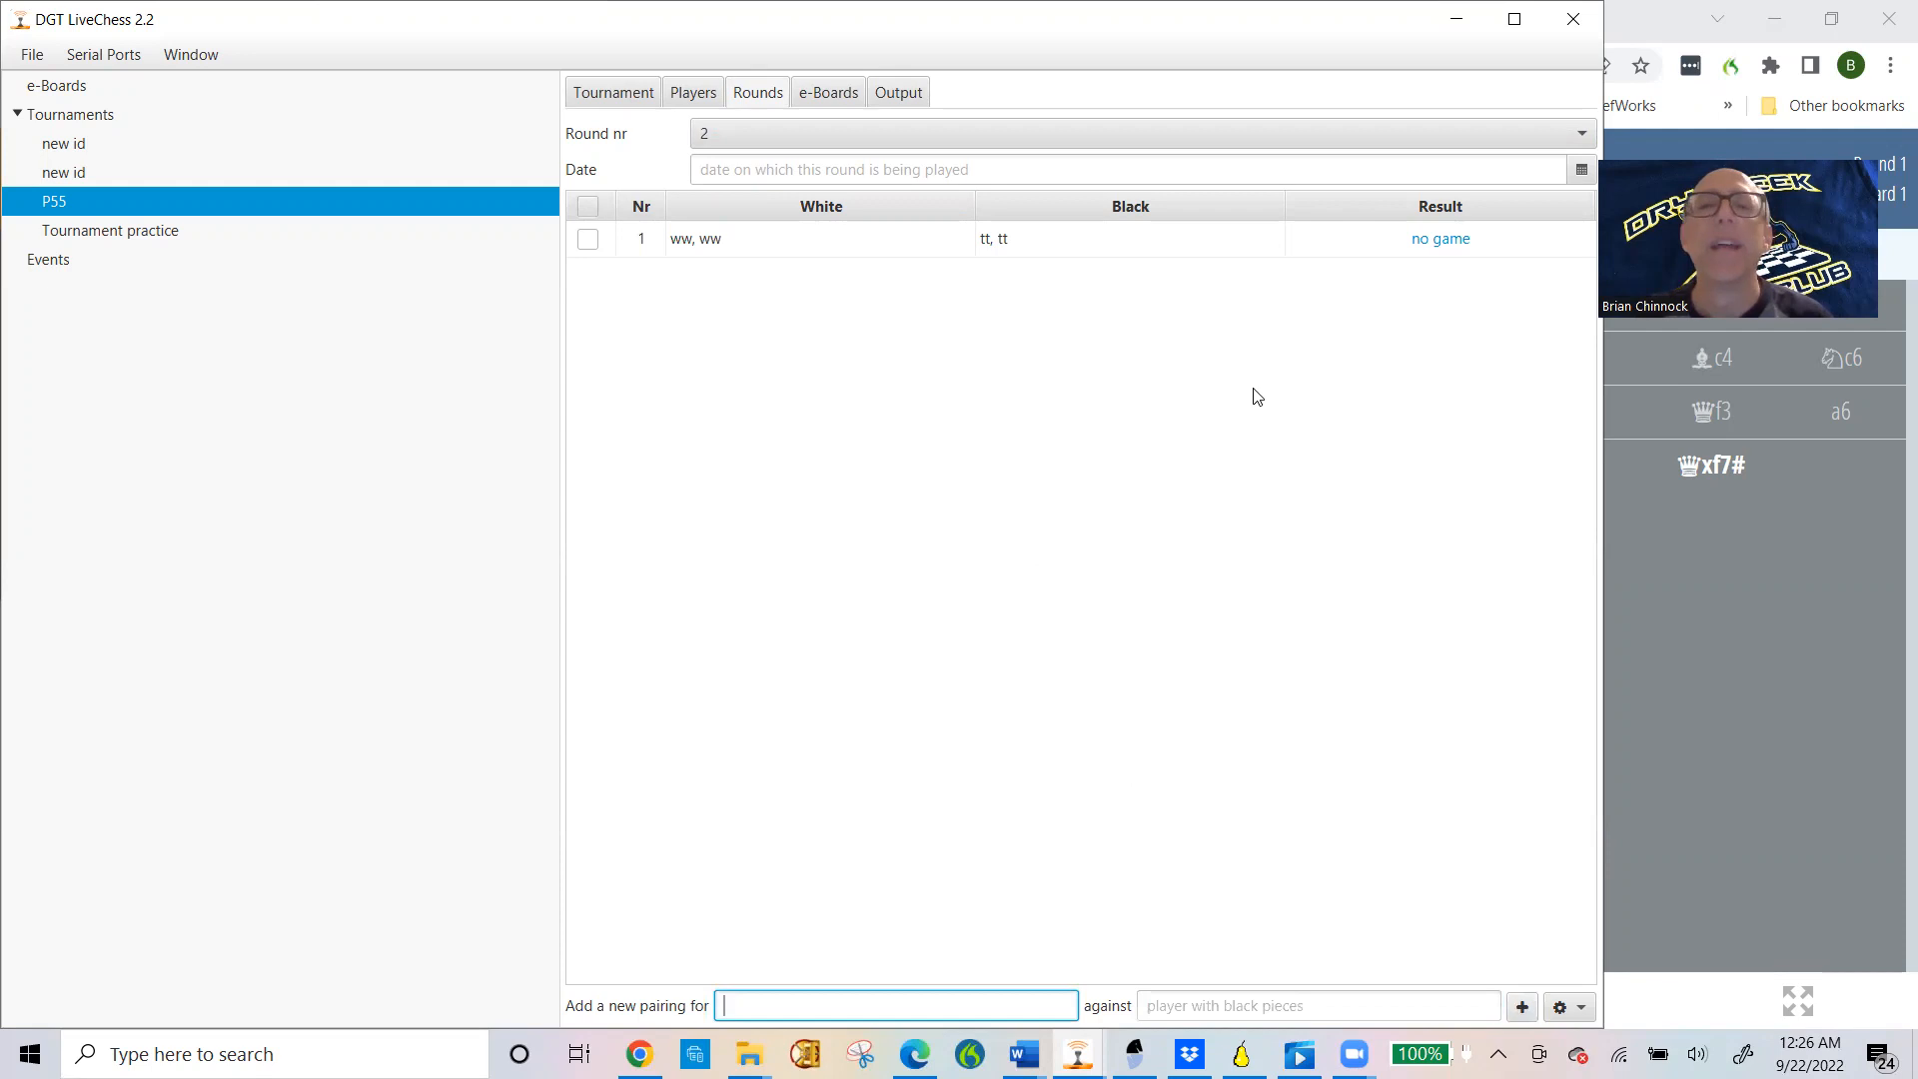
Step: Check the current position on the tournament's e-board and the LiveChess Cloud export in the output settings
click(821, 93)
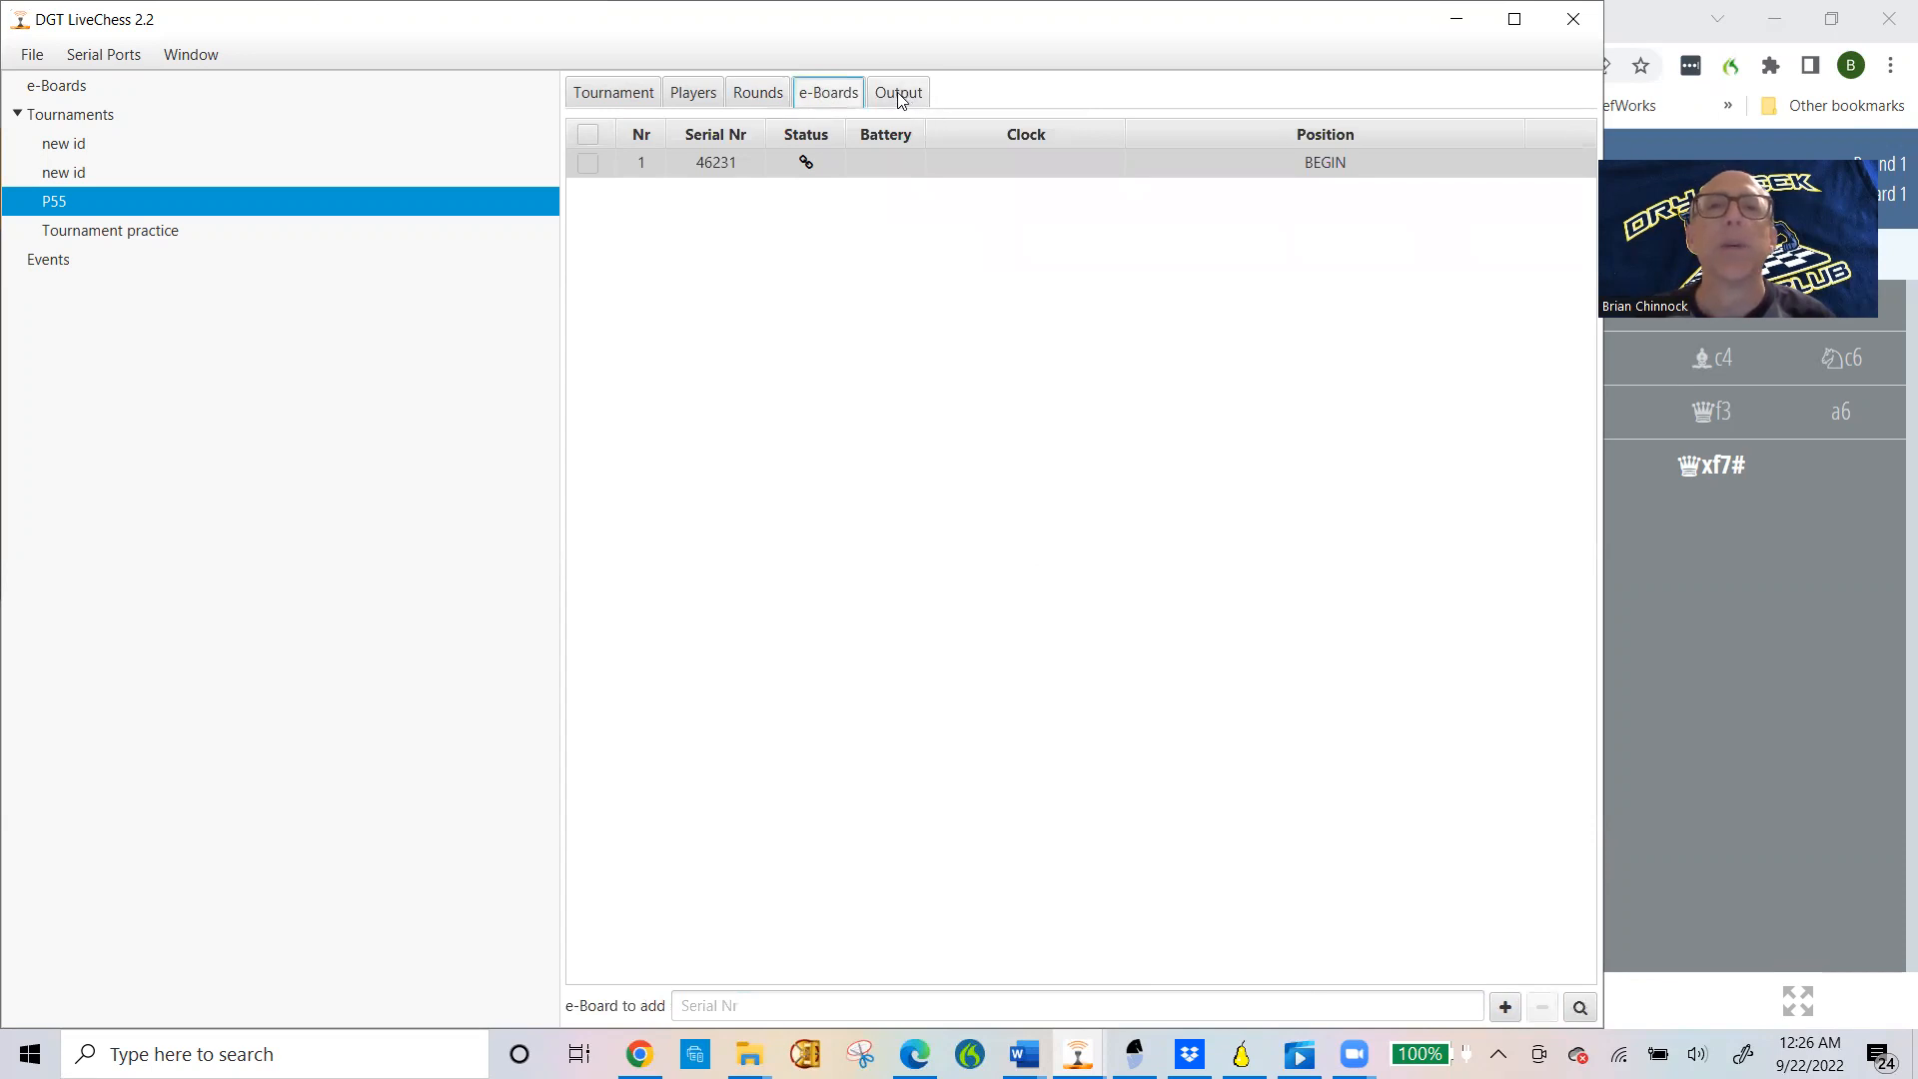
click(1327, 162)
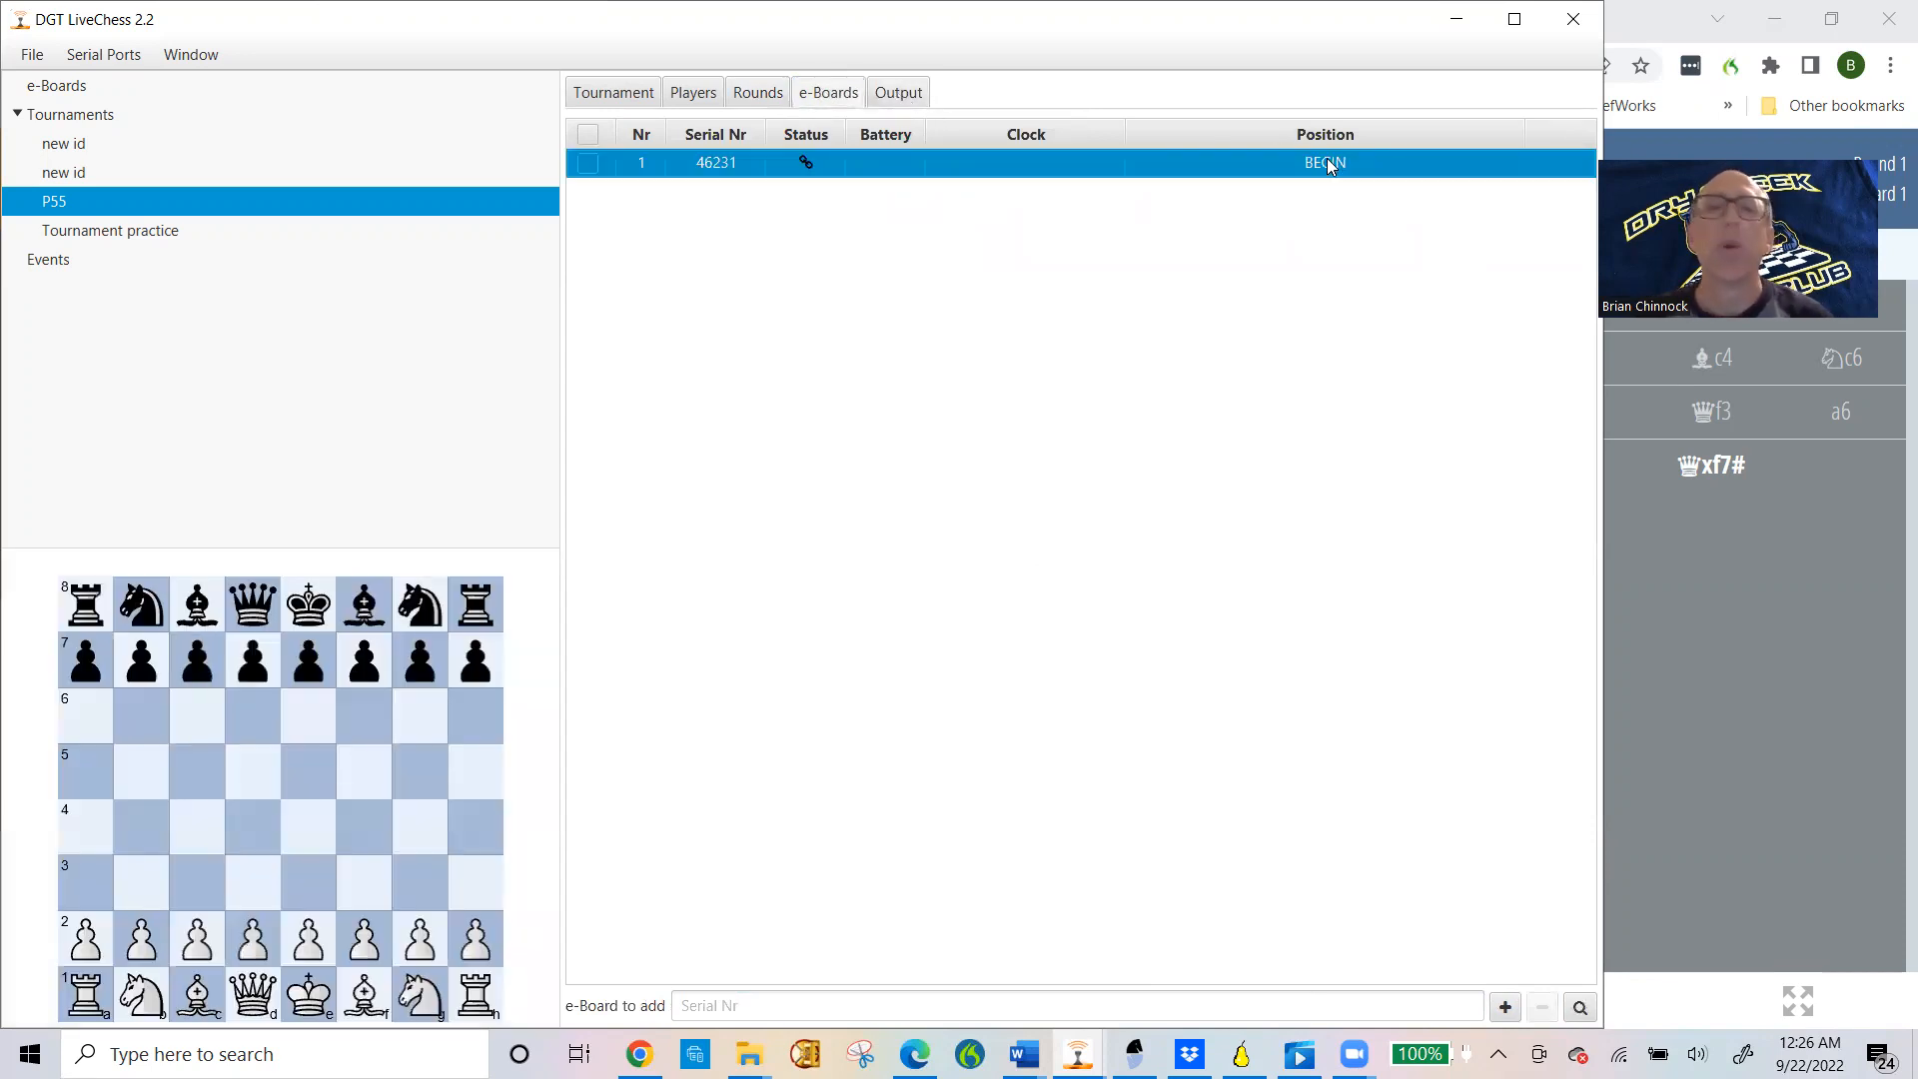
click(898, 94)
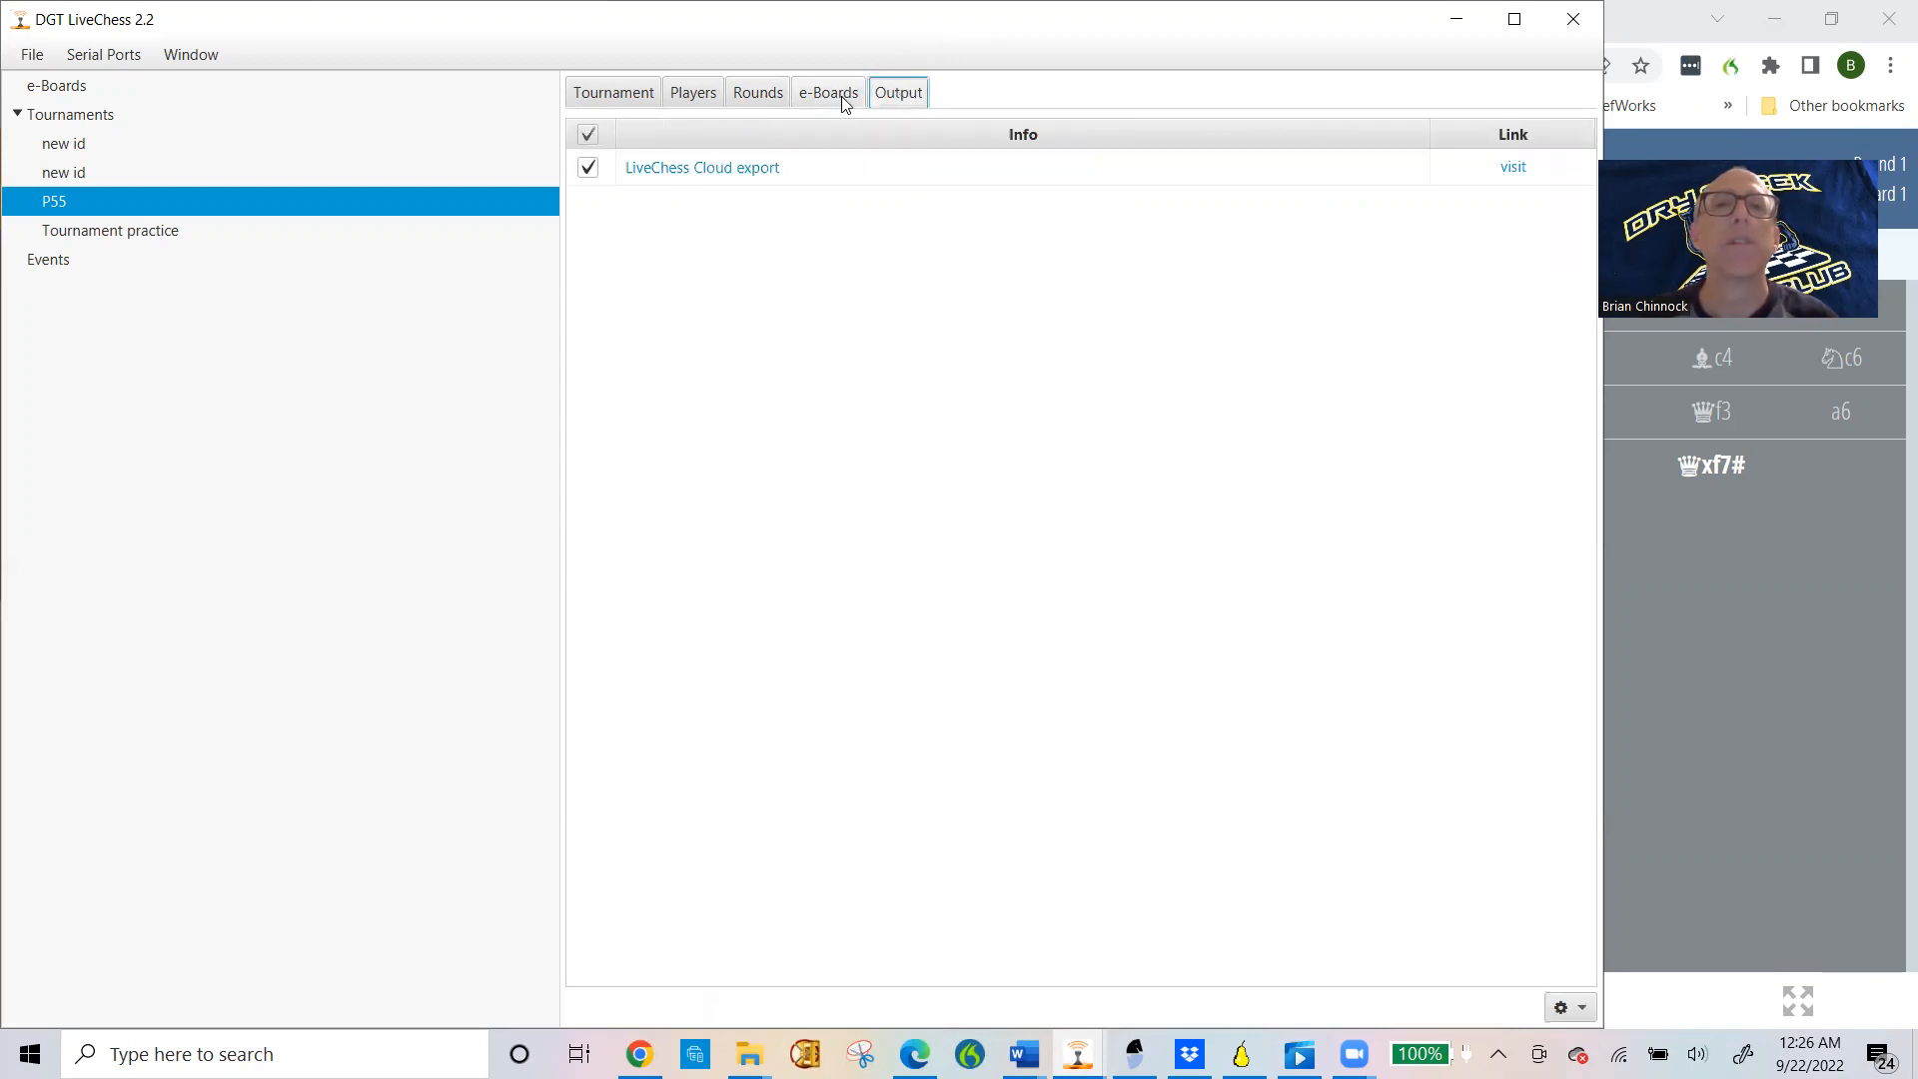
Step: Mark the round 2 pairing of ww, ww against tt, tt and start recording its game
click(755, 92)
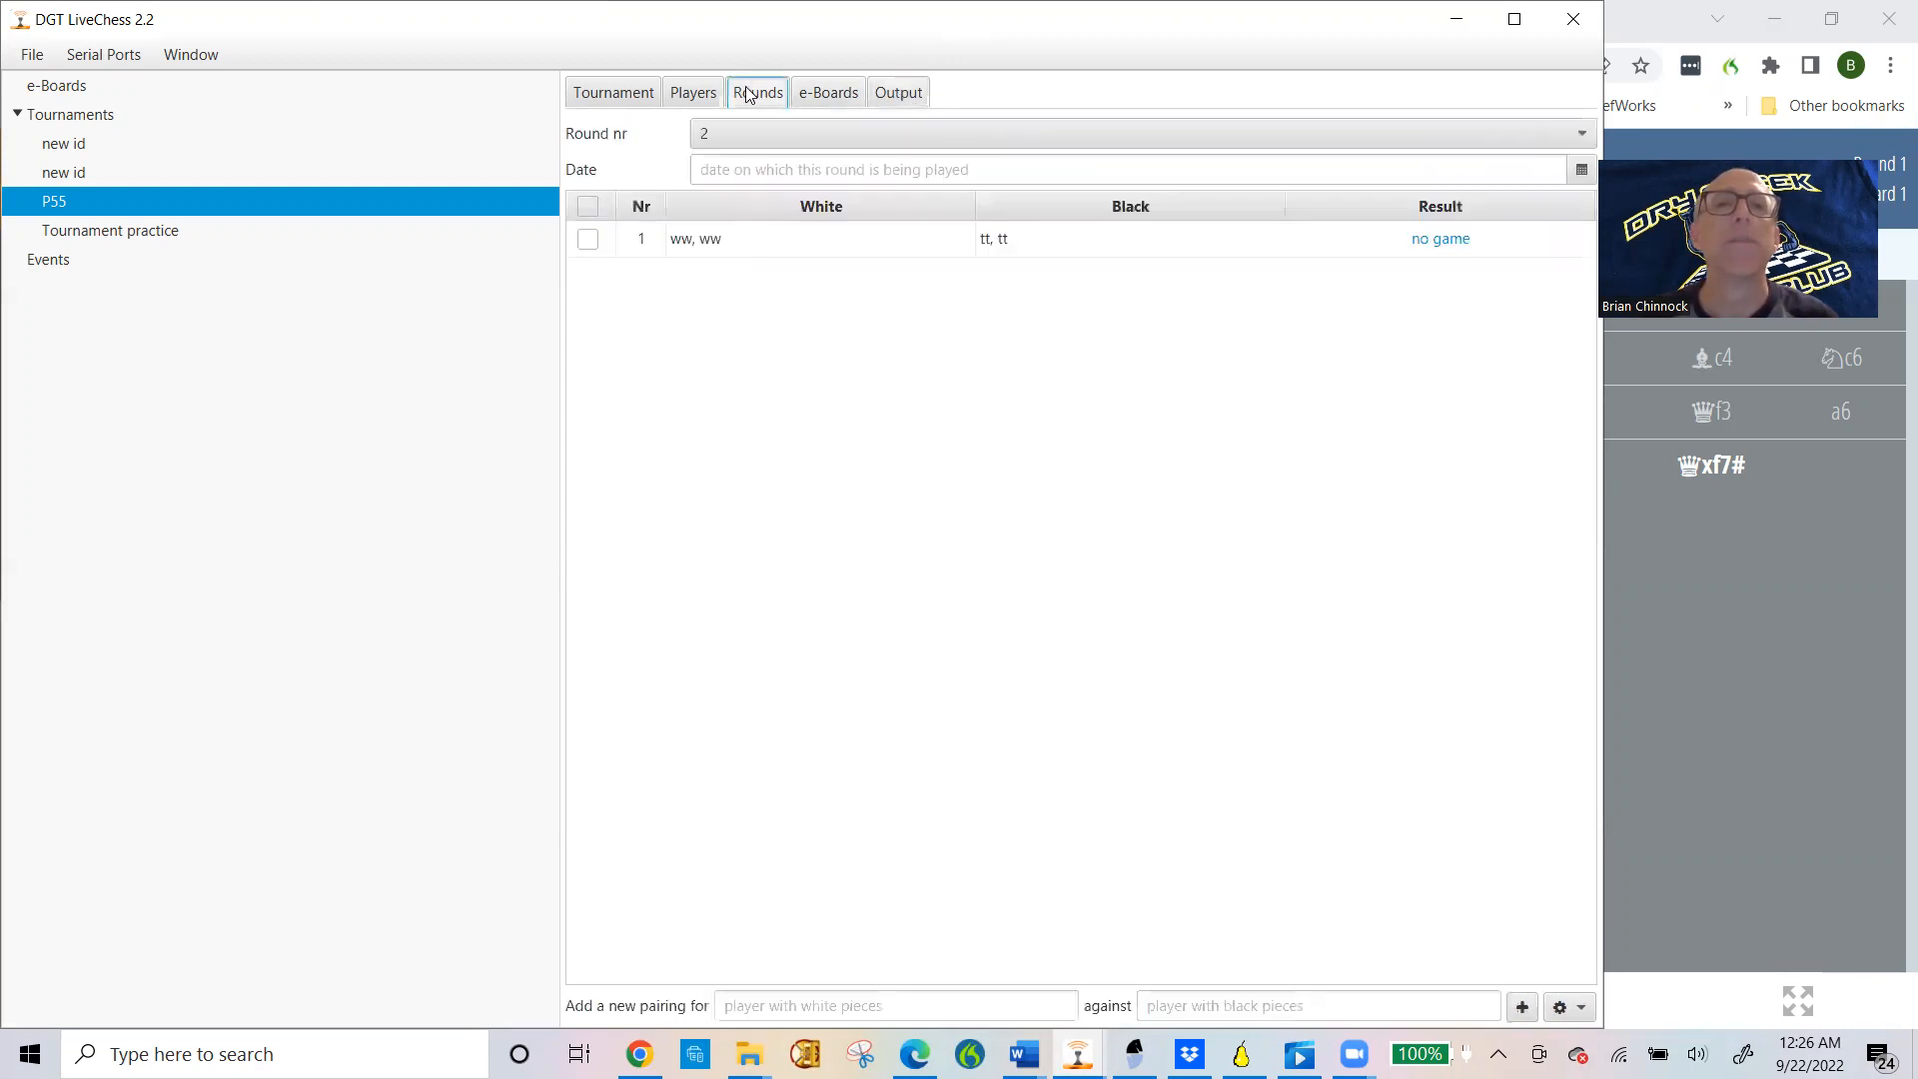
click(1429, 244)
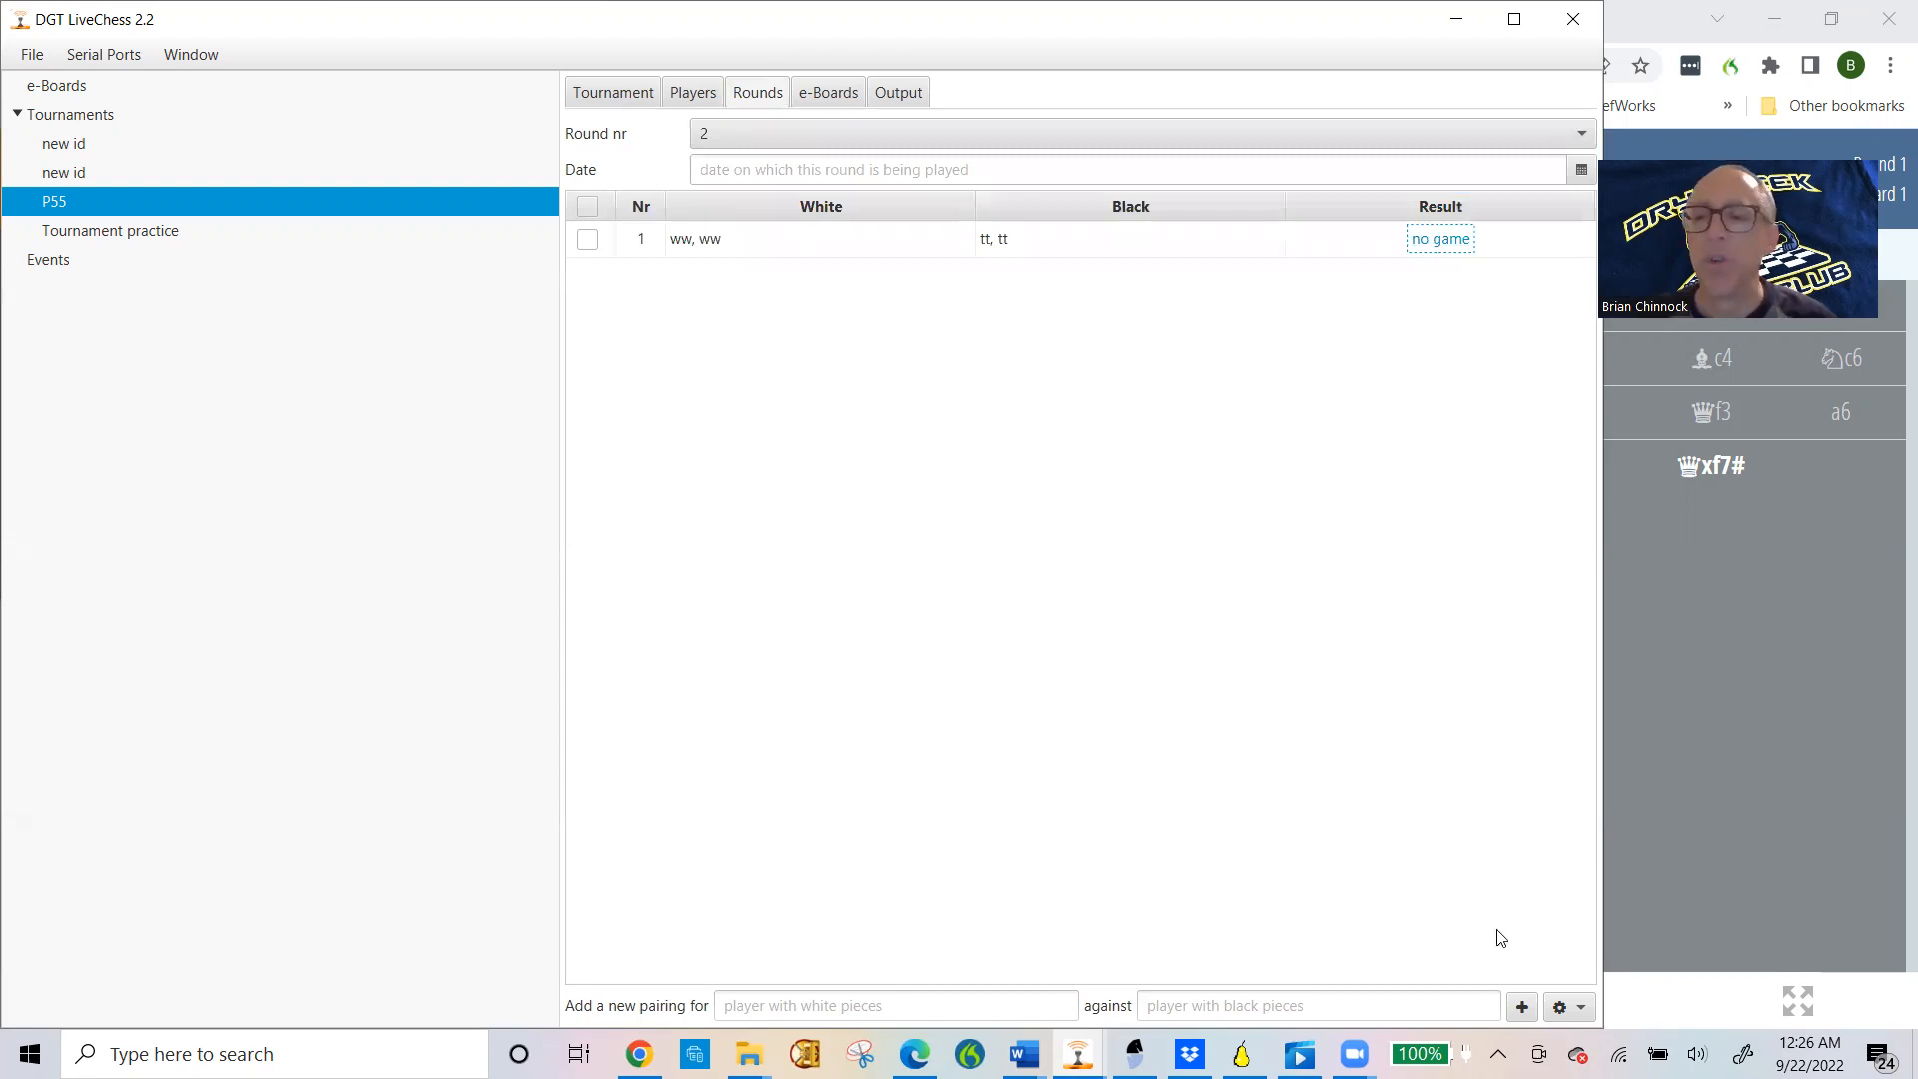
click(587, 240)
click(1342, 250)
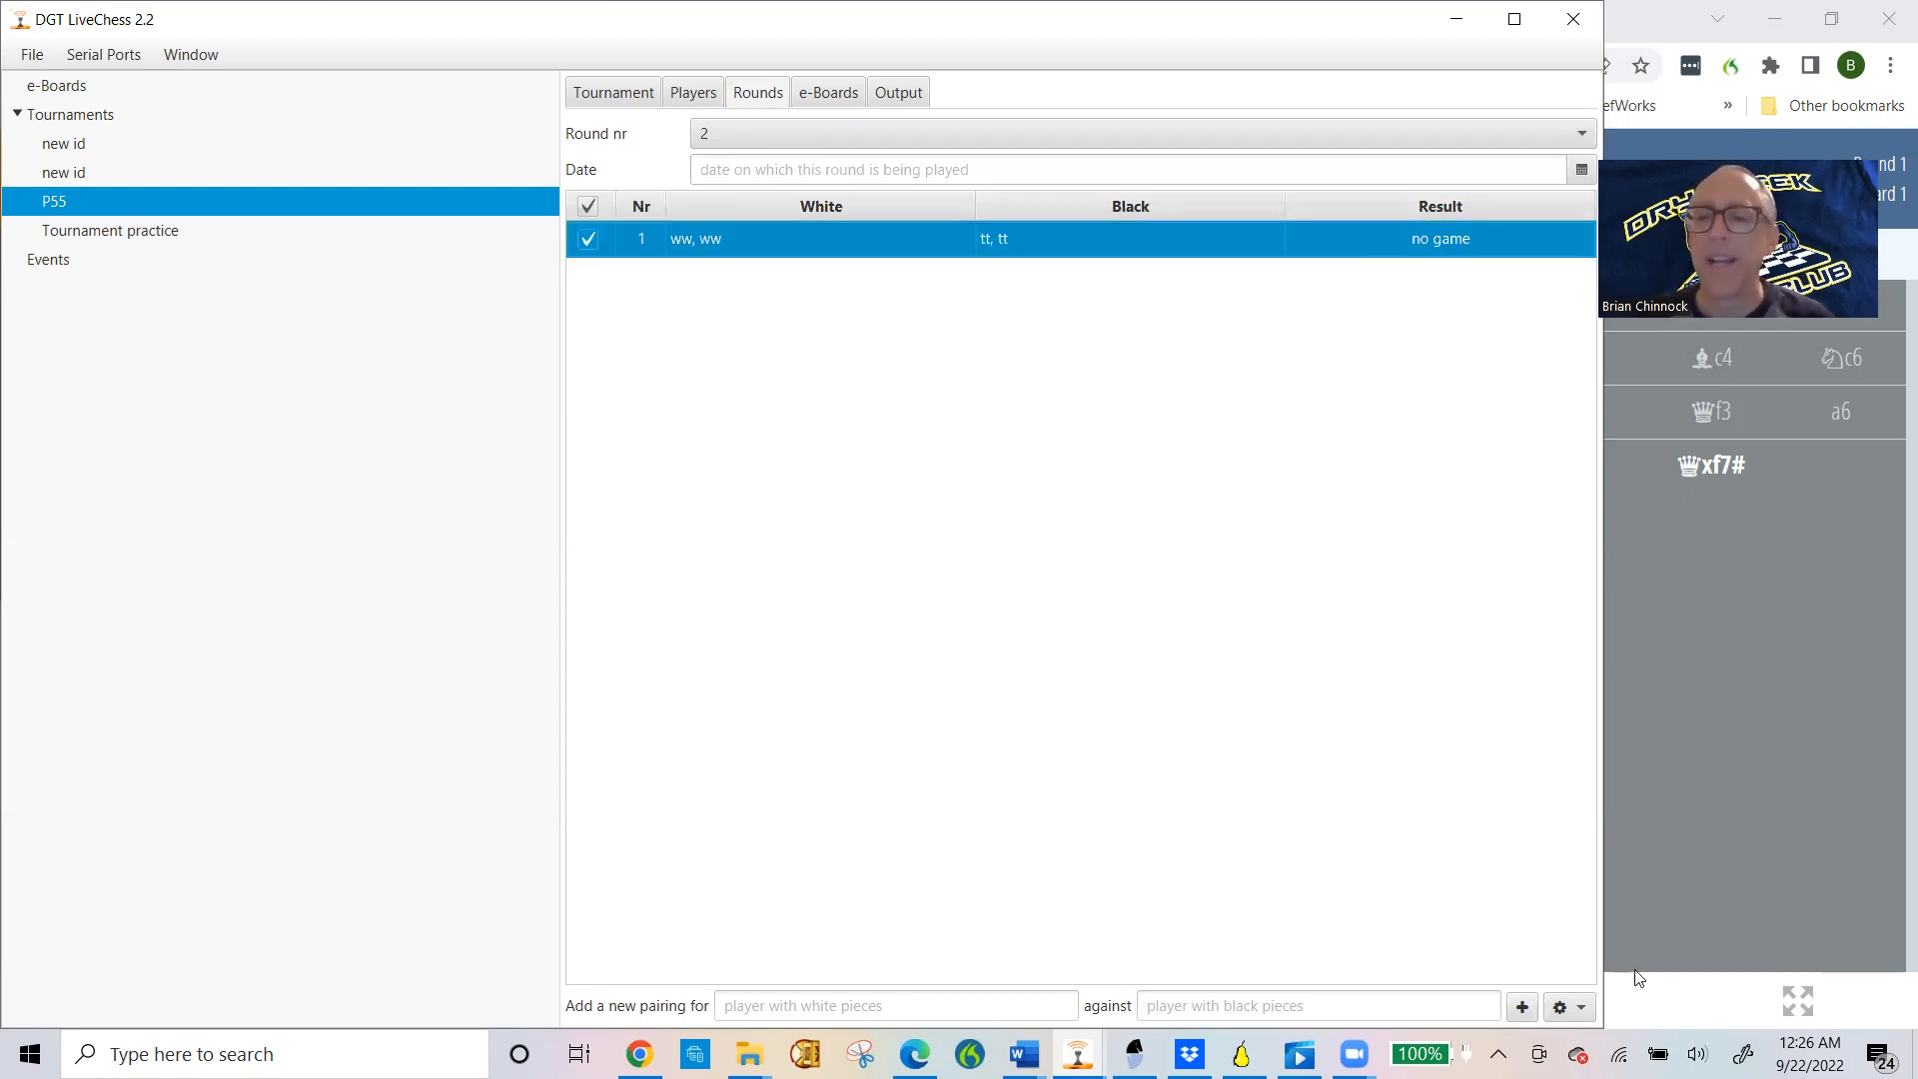
click(1576, 1006)
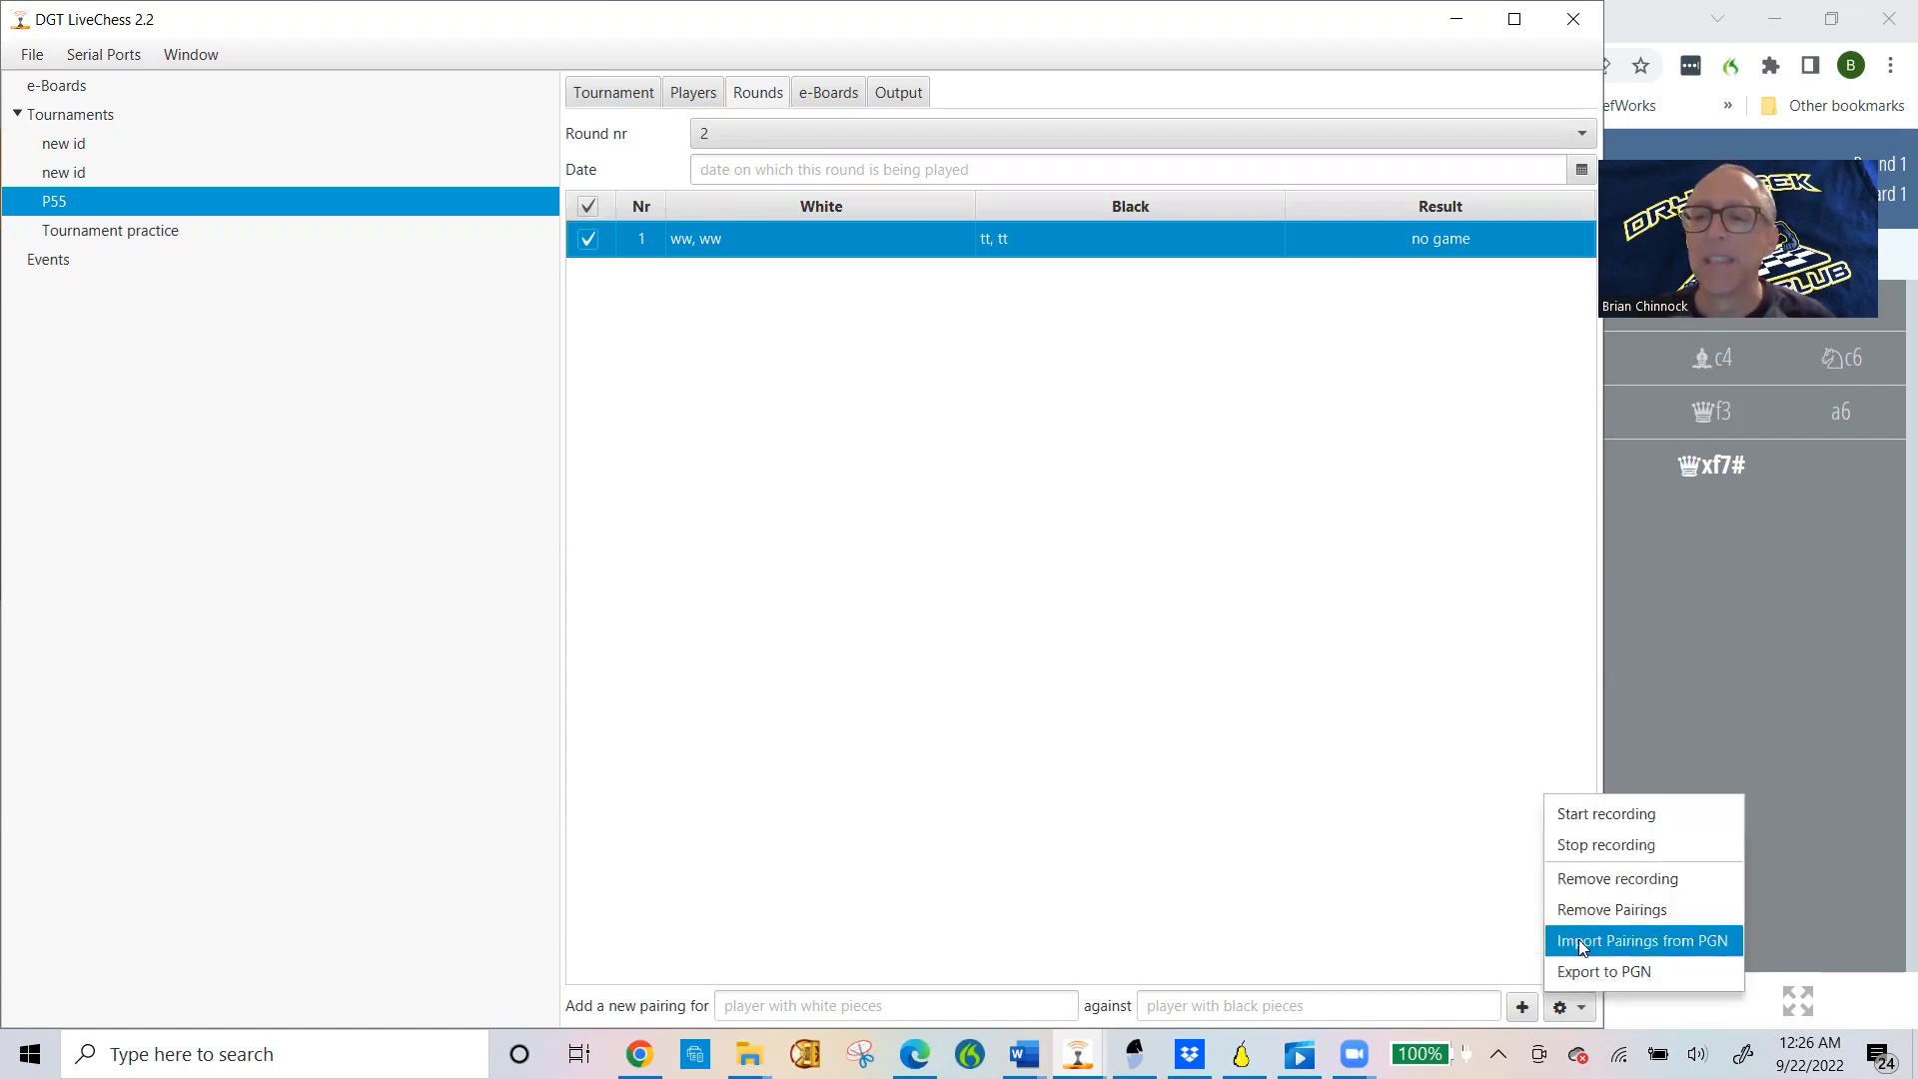
click(1588, 823)
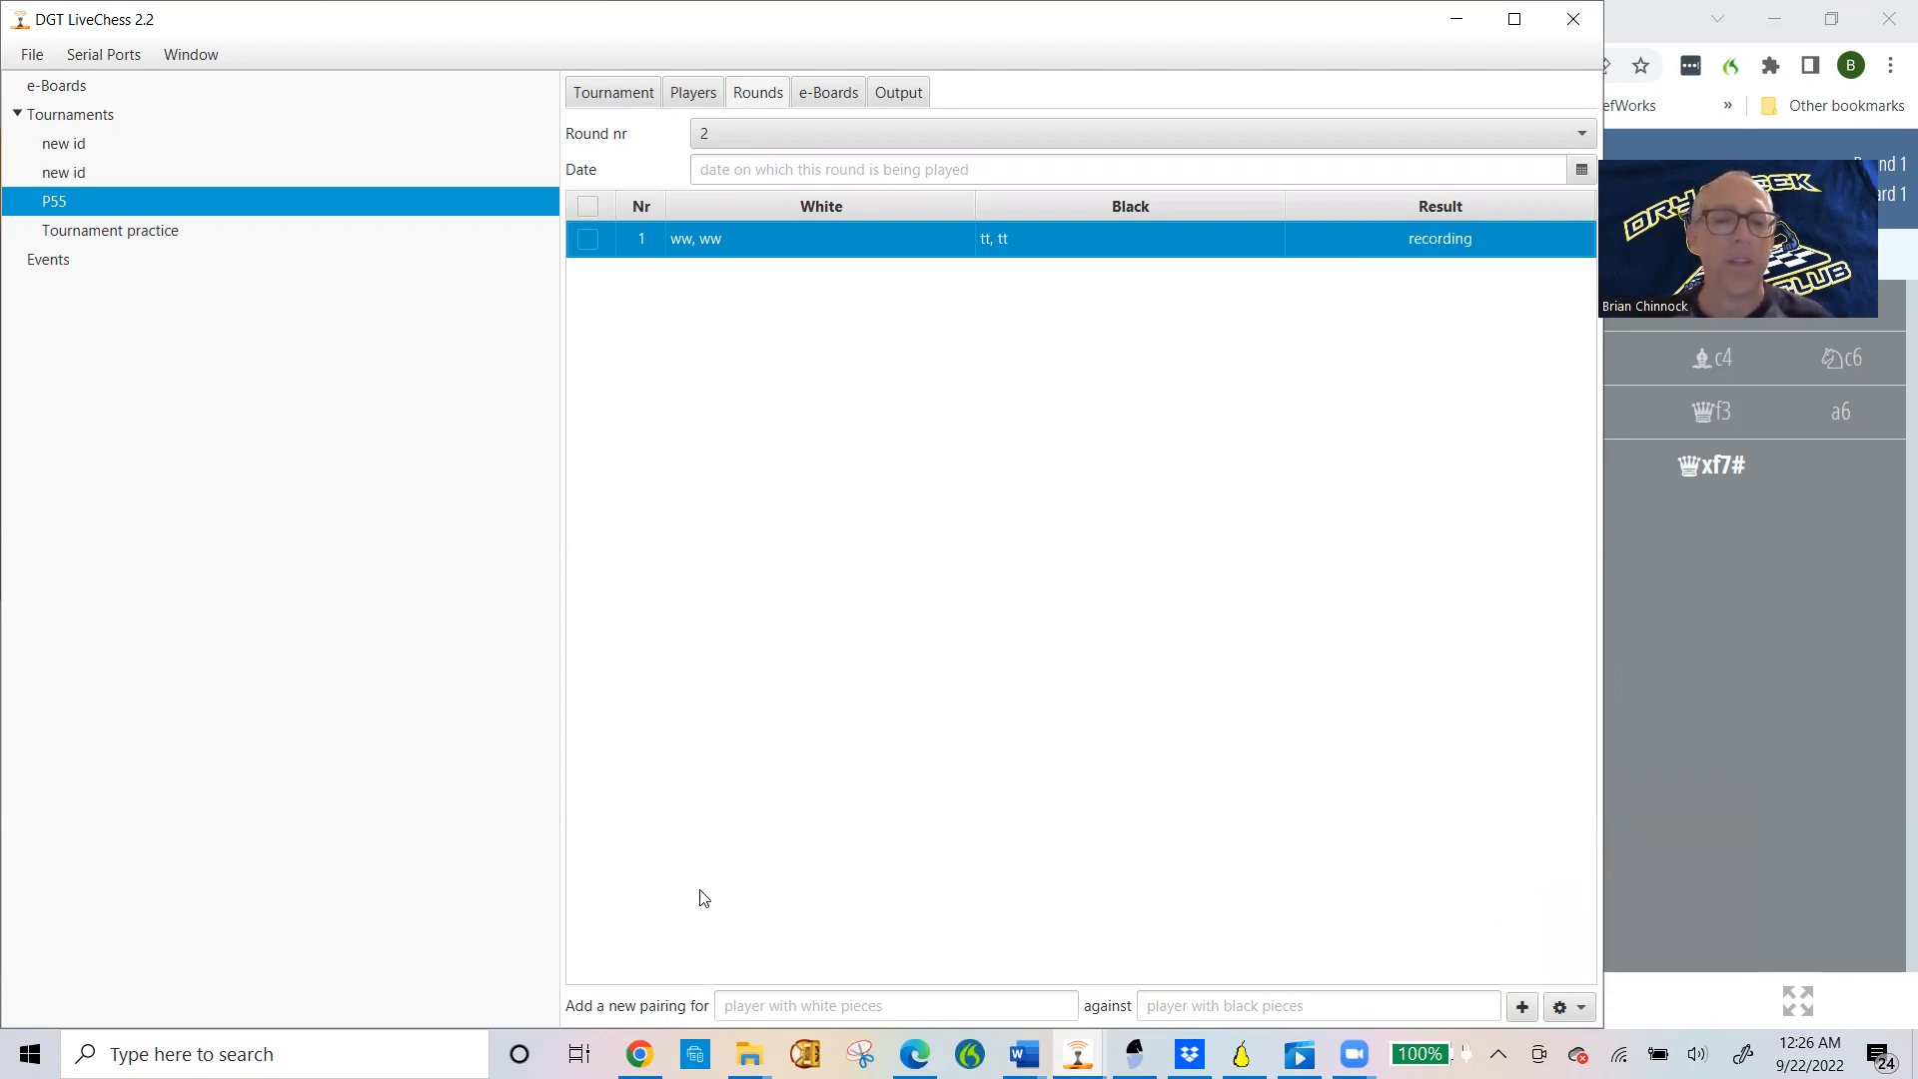
Step: Switch to Chrome and open the round 2 game between ww and tt in the P55 LiveChess Cloud broadcast
click(639, 1054)
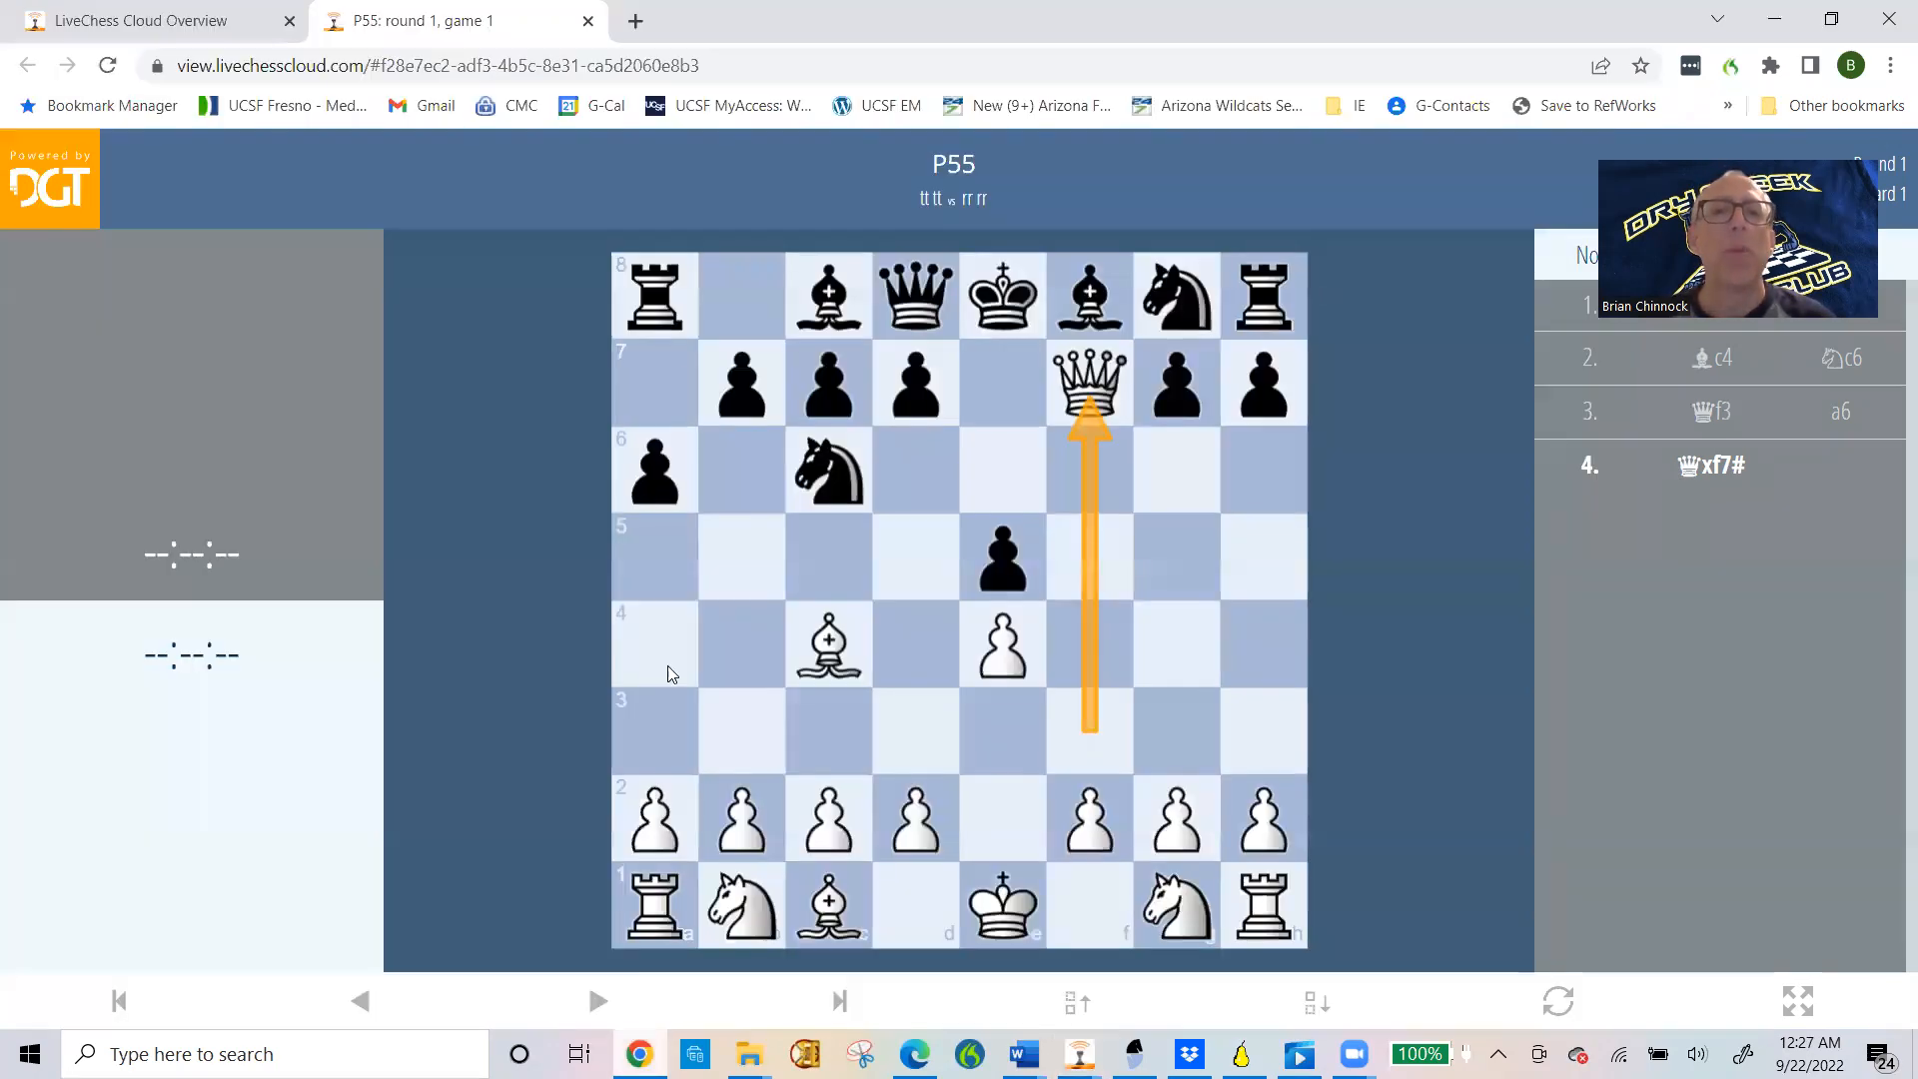
click(954, 165)
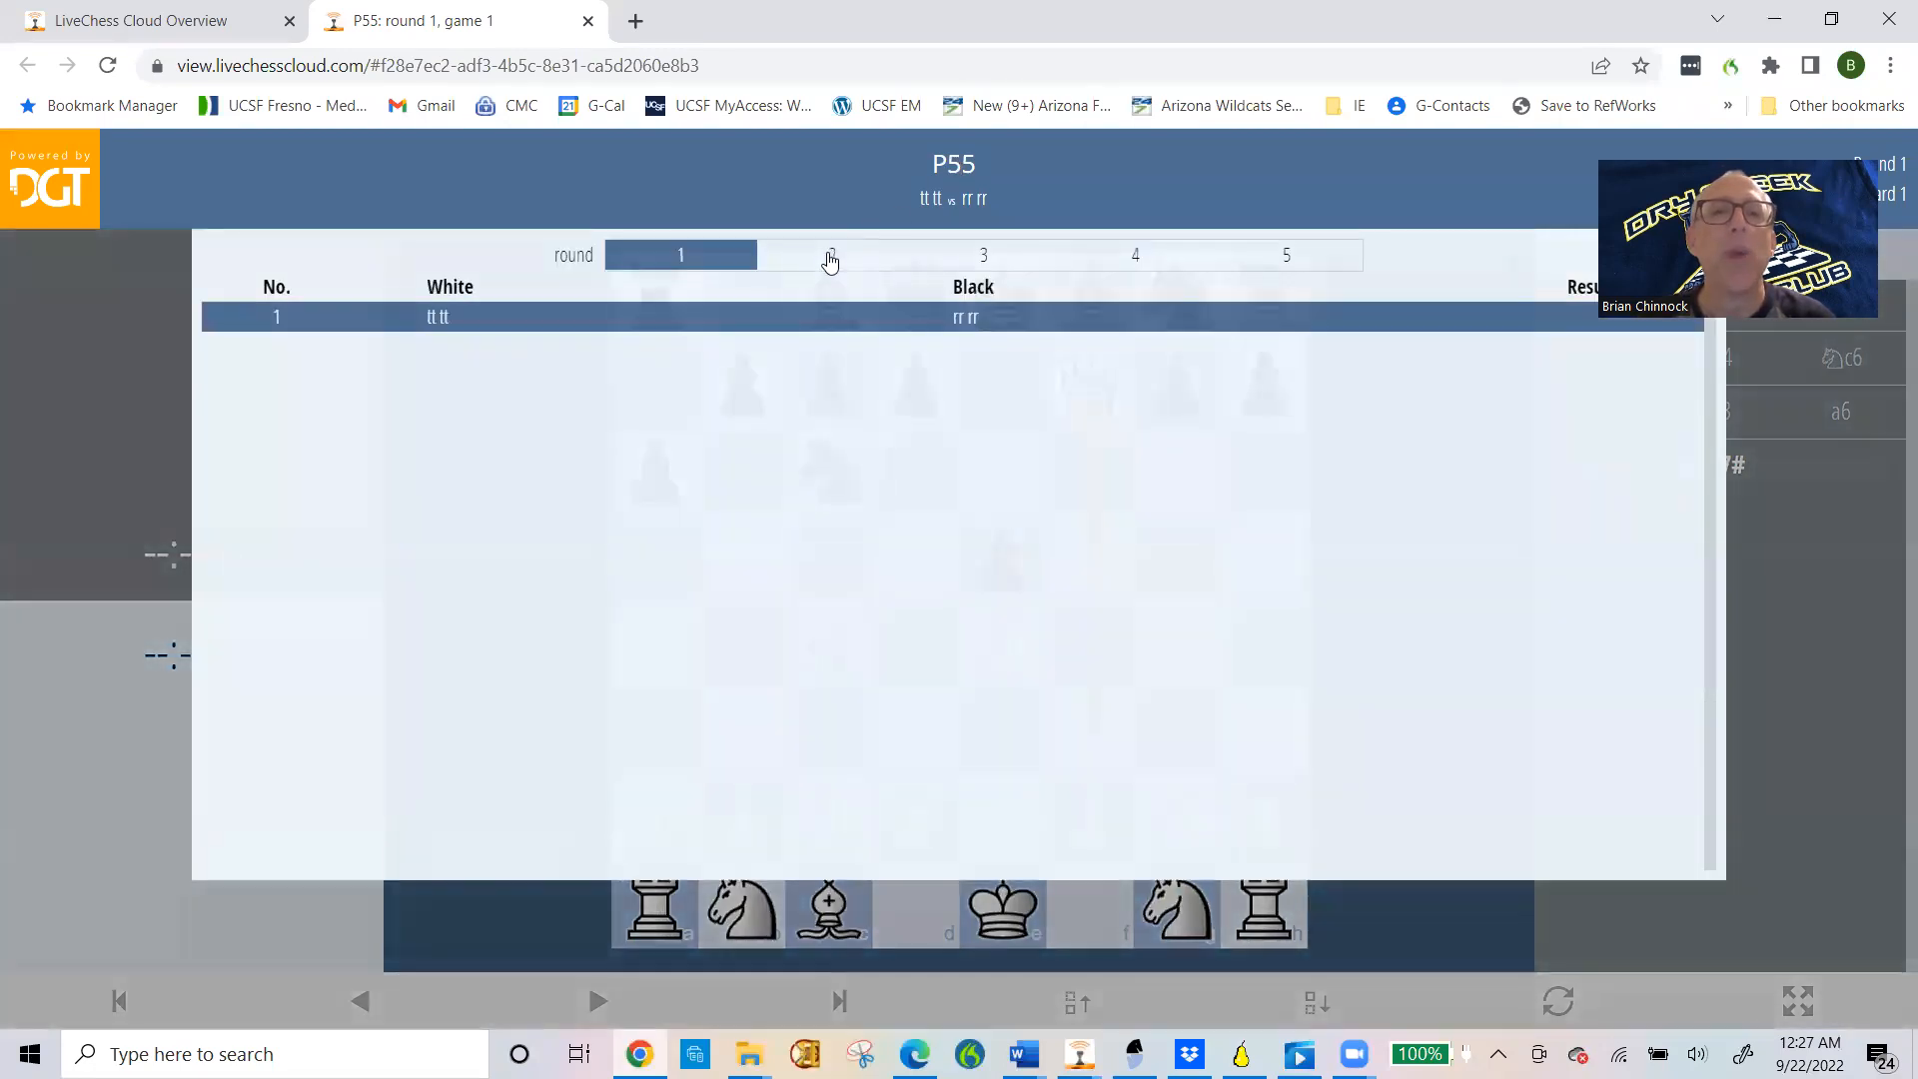
click(828, 257)
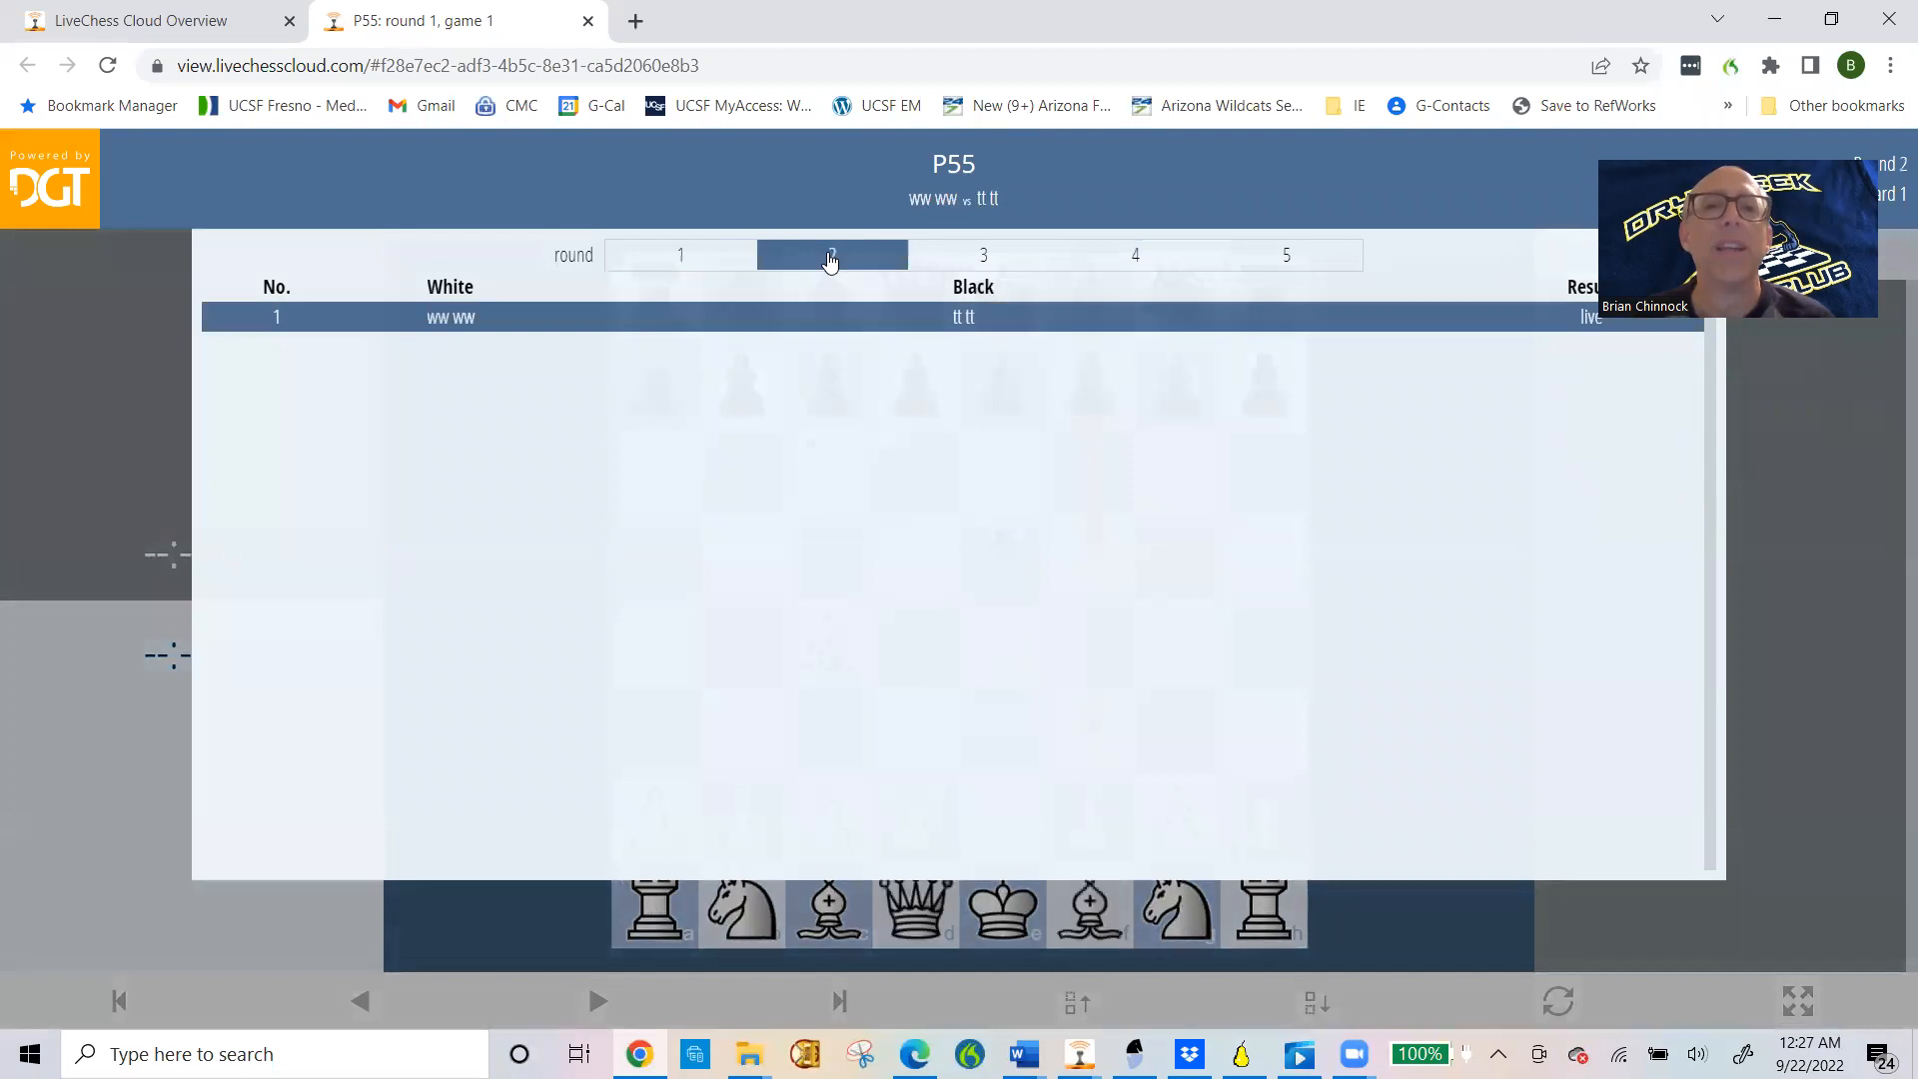
click(787, 317)
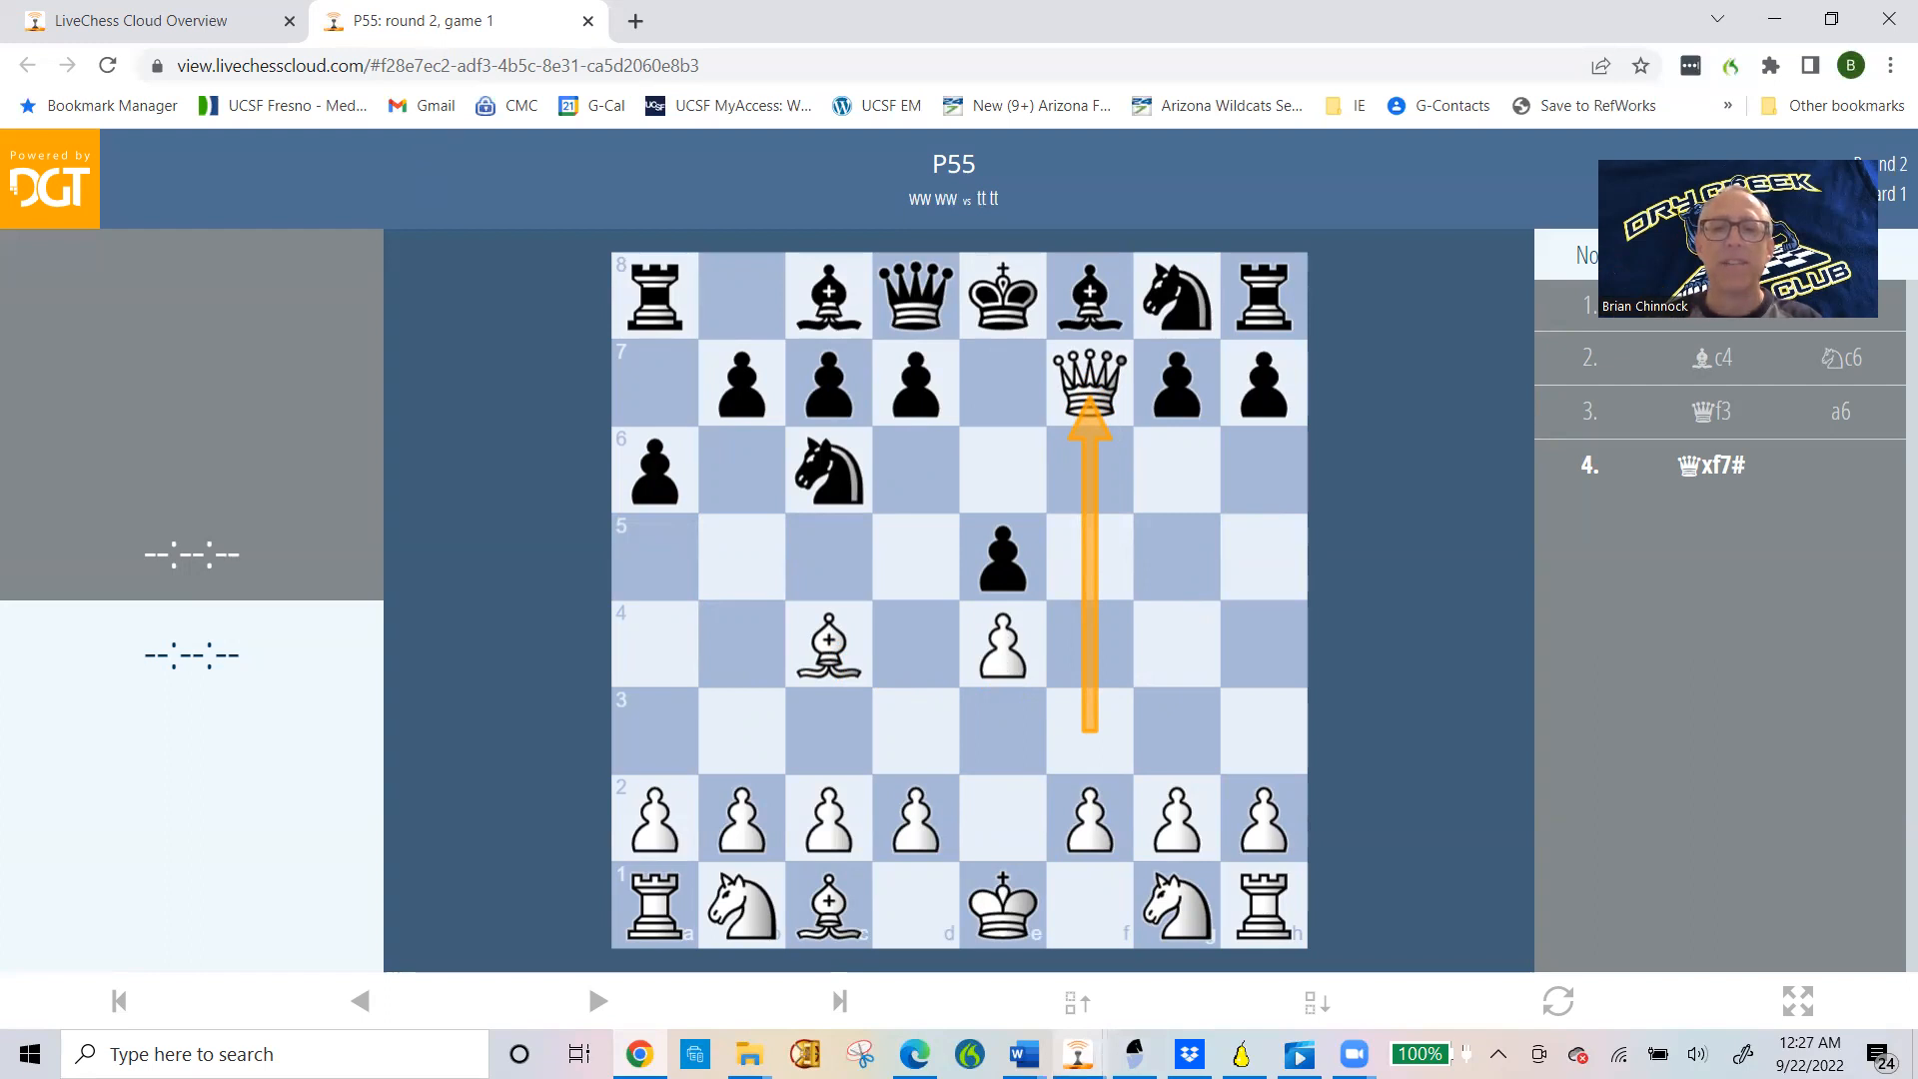
Step: Return to DGT LiveChess, check the round 1 pairing and go back to round 2
mouse_move(1078, 1053)
click(879, 939)
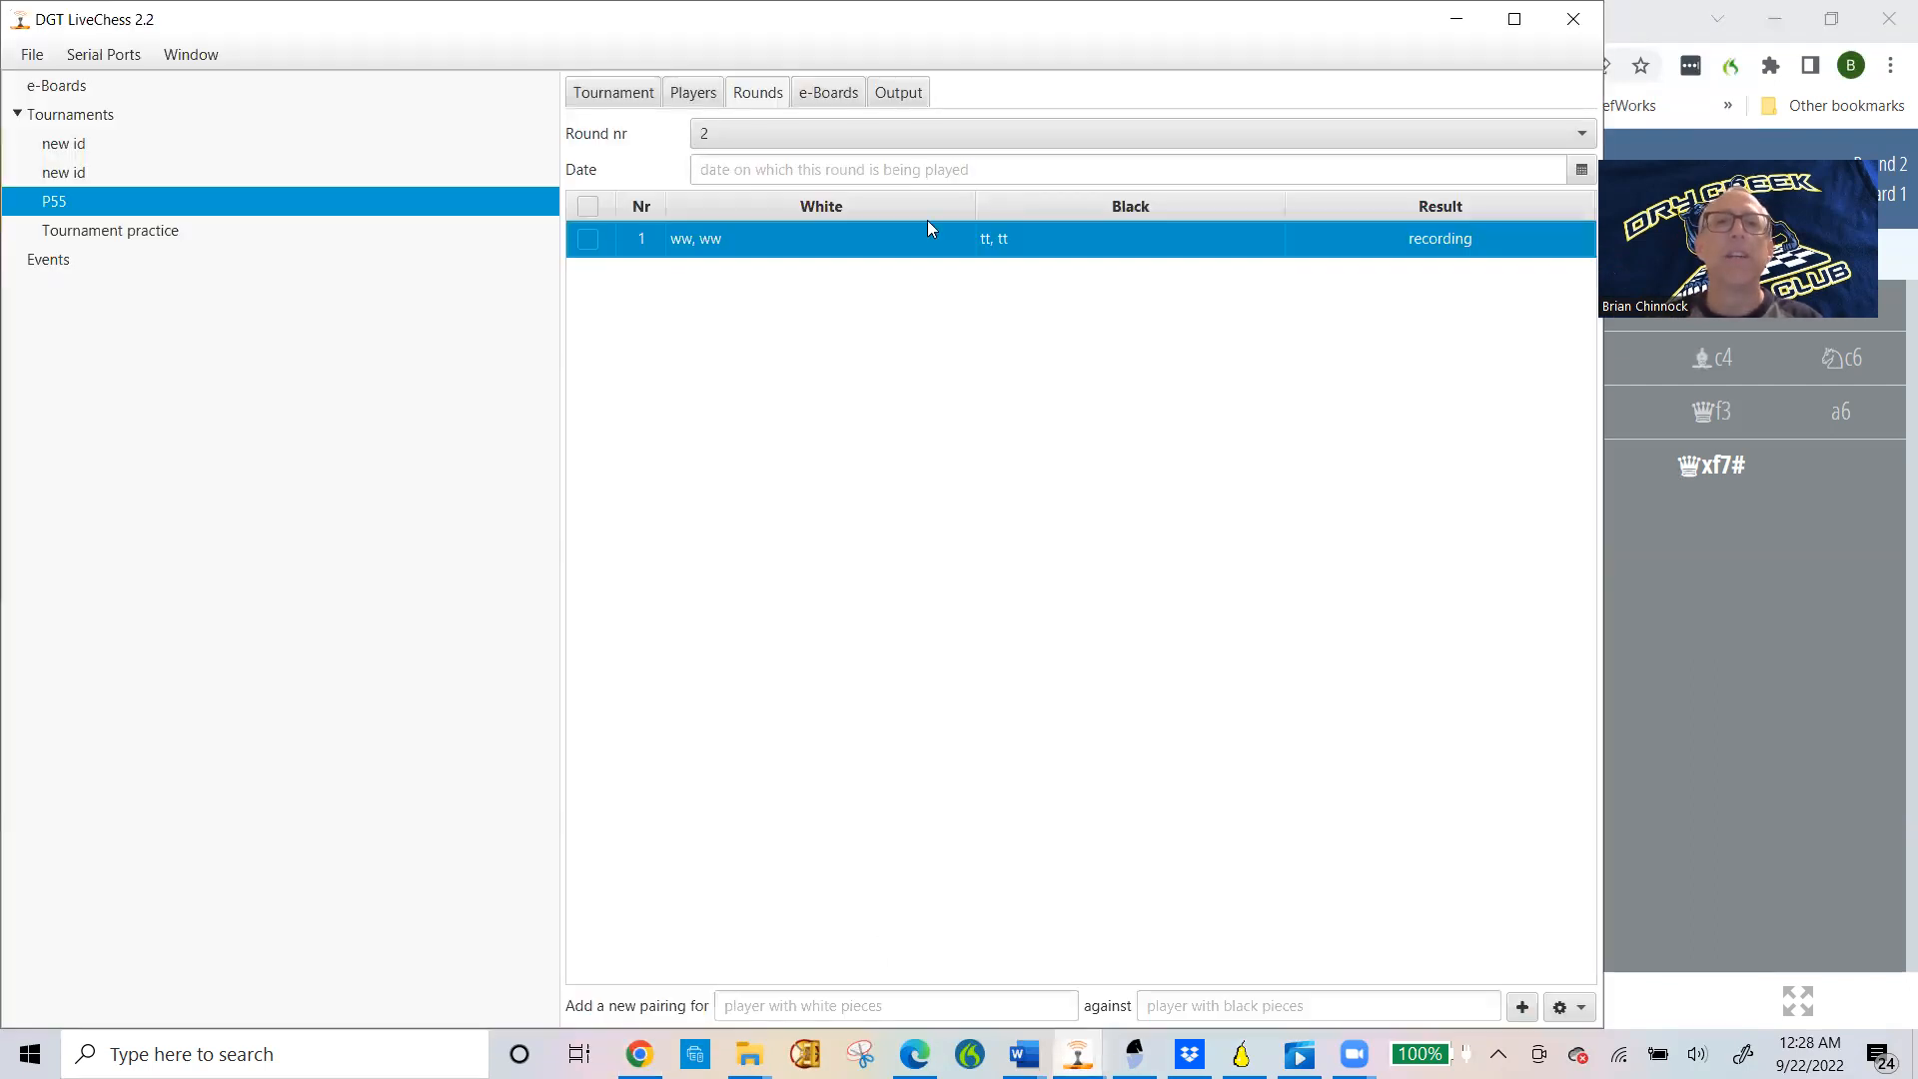
click(758, 96)
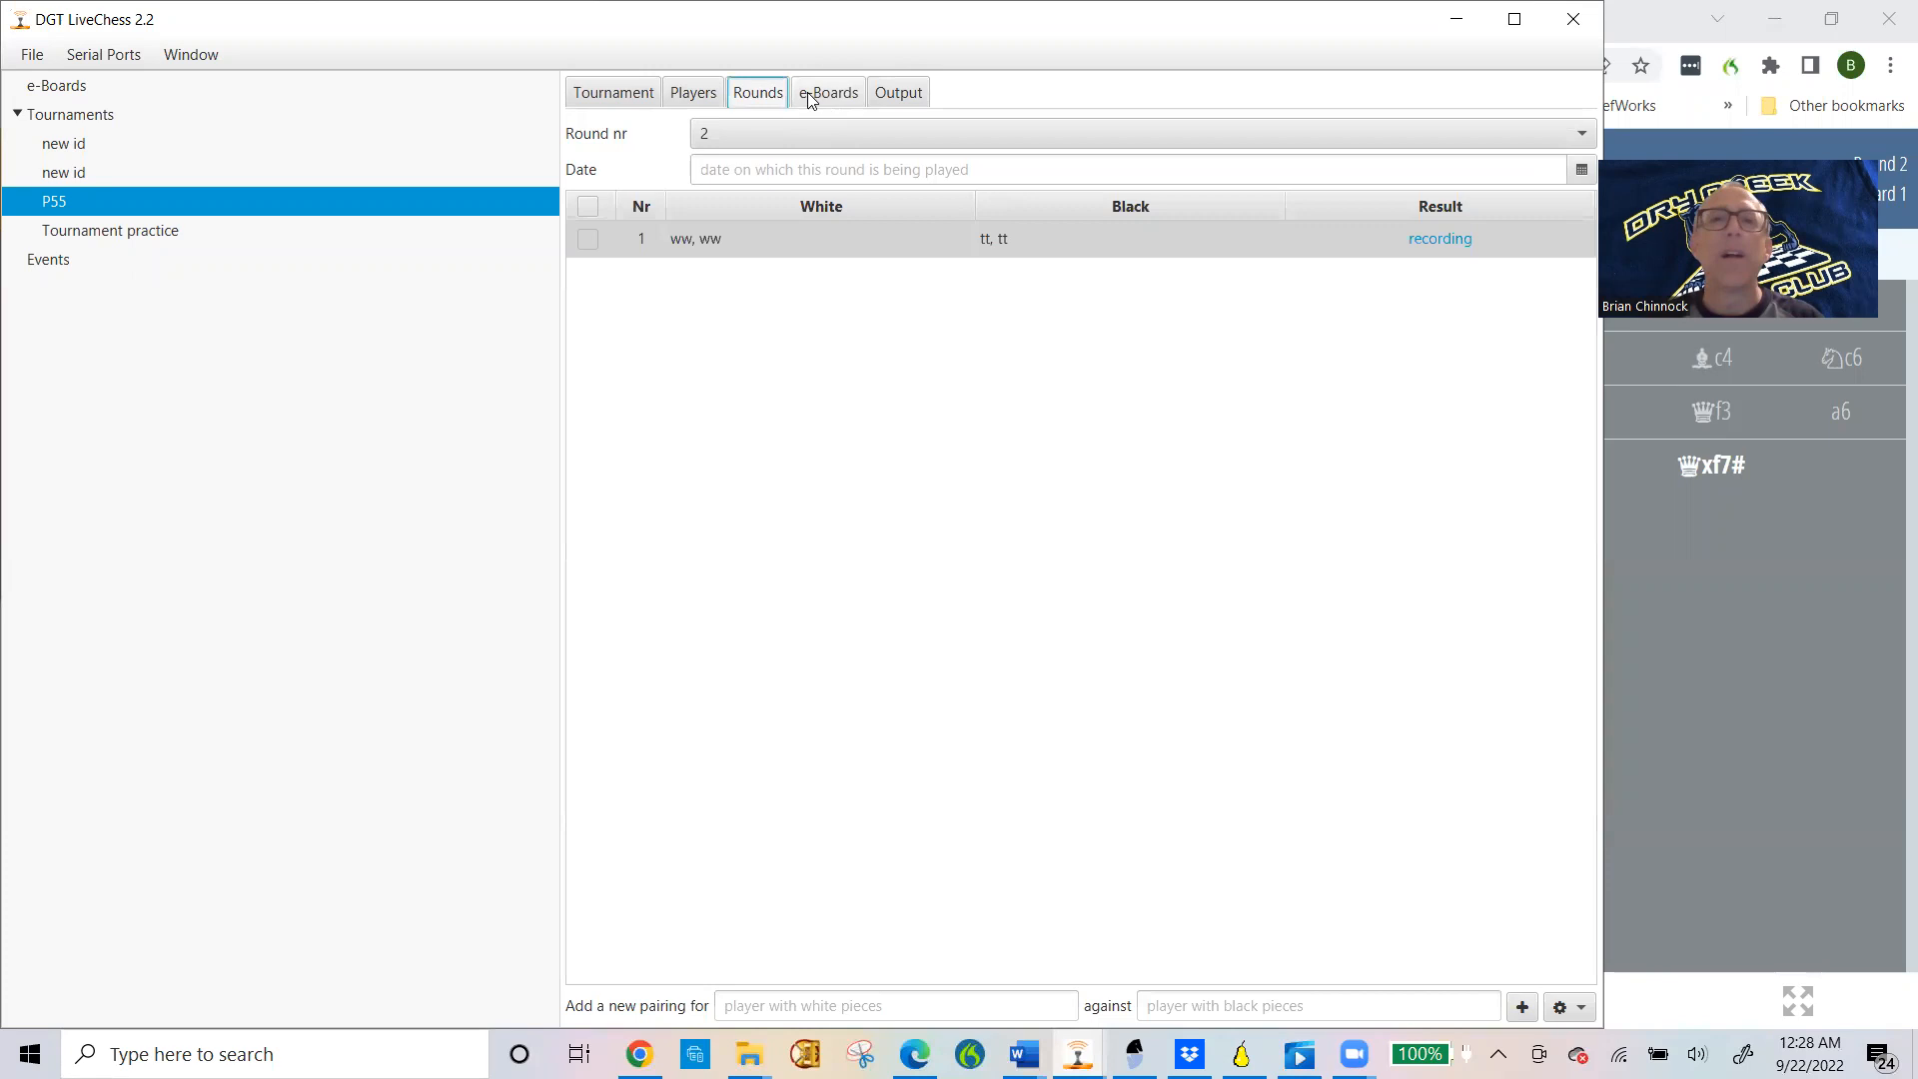
click(753, 126)
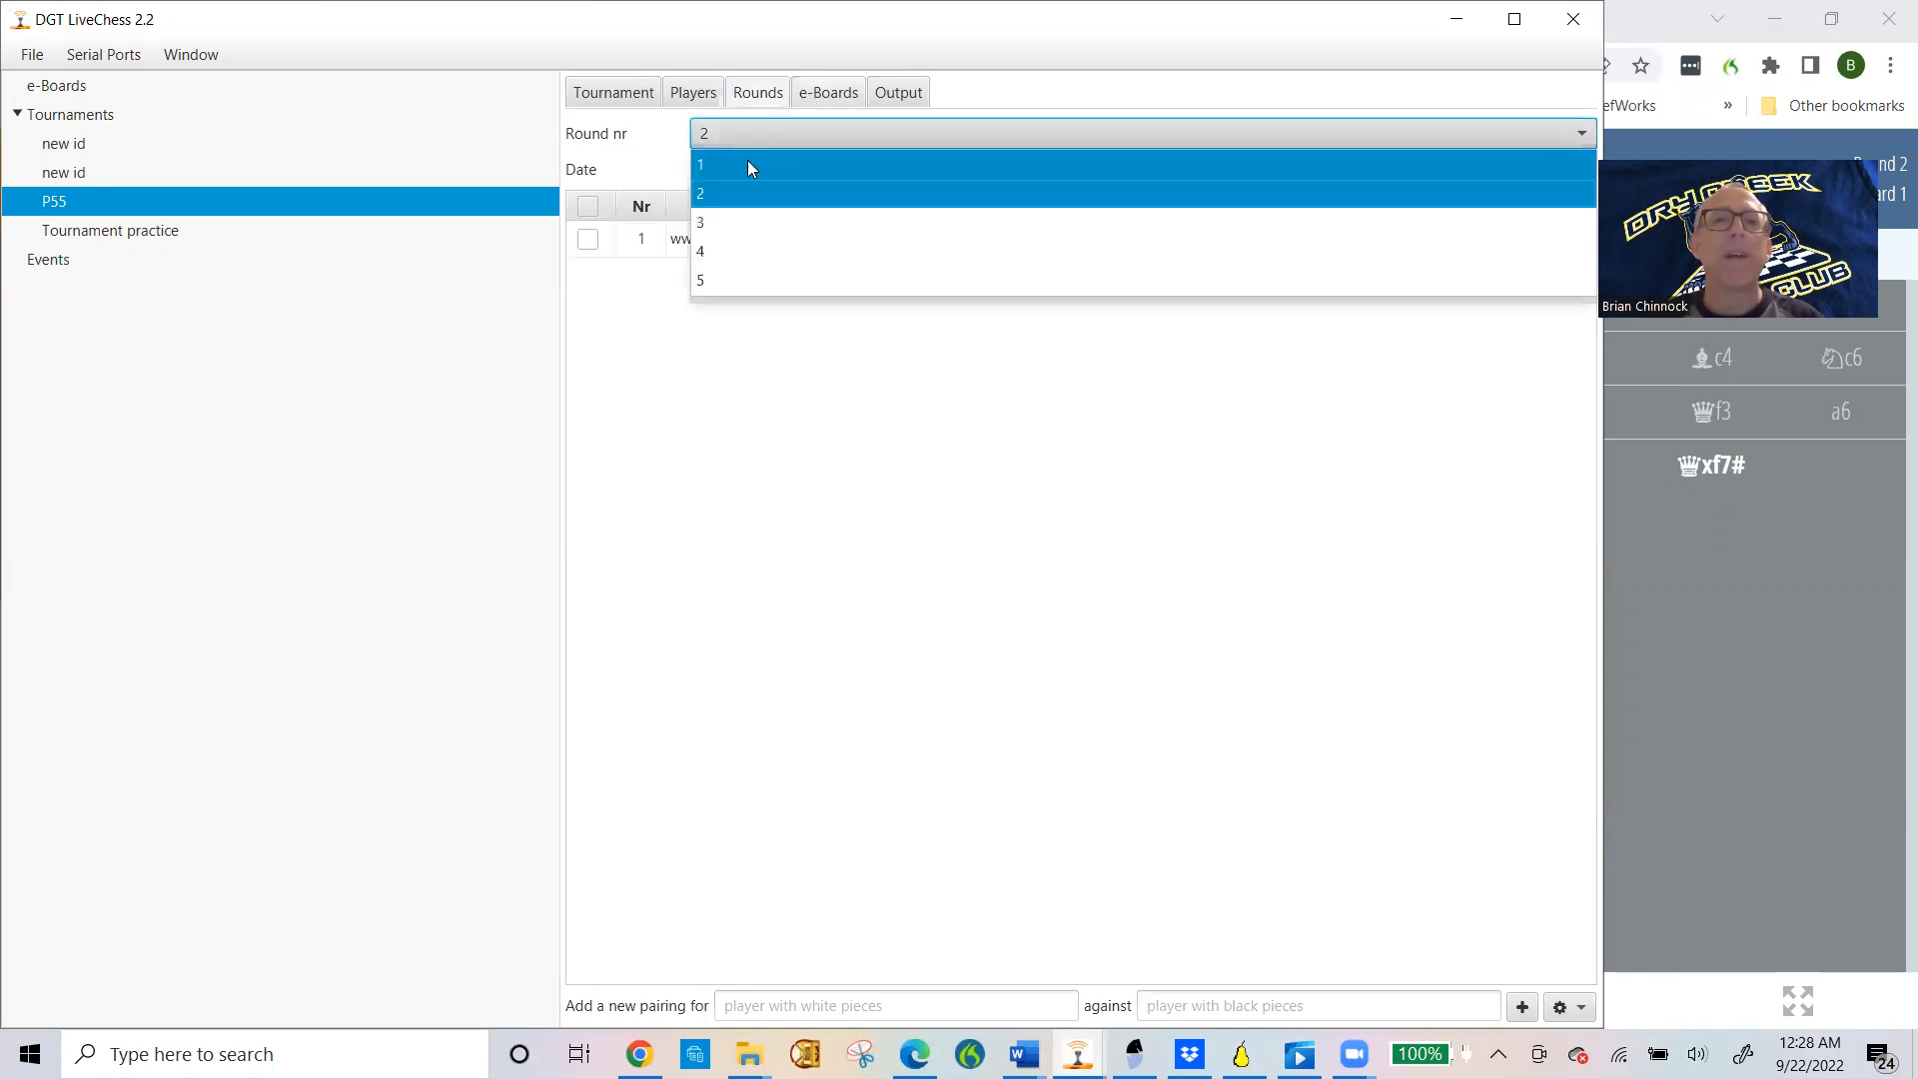
click(749, 164)
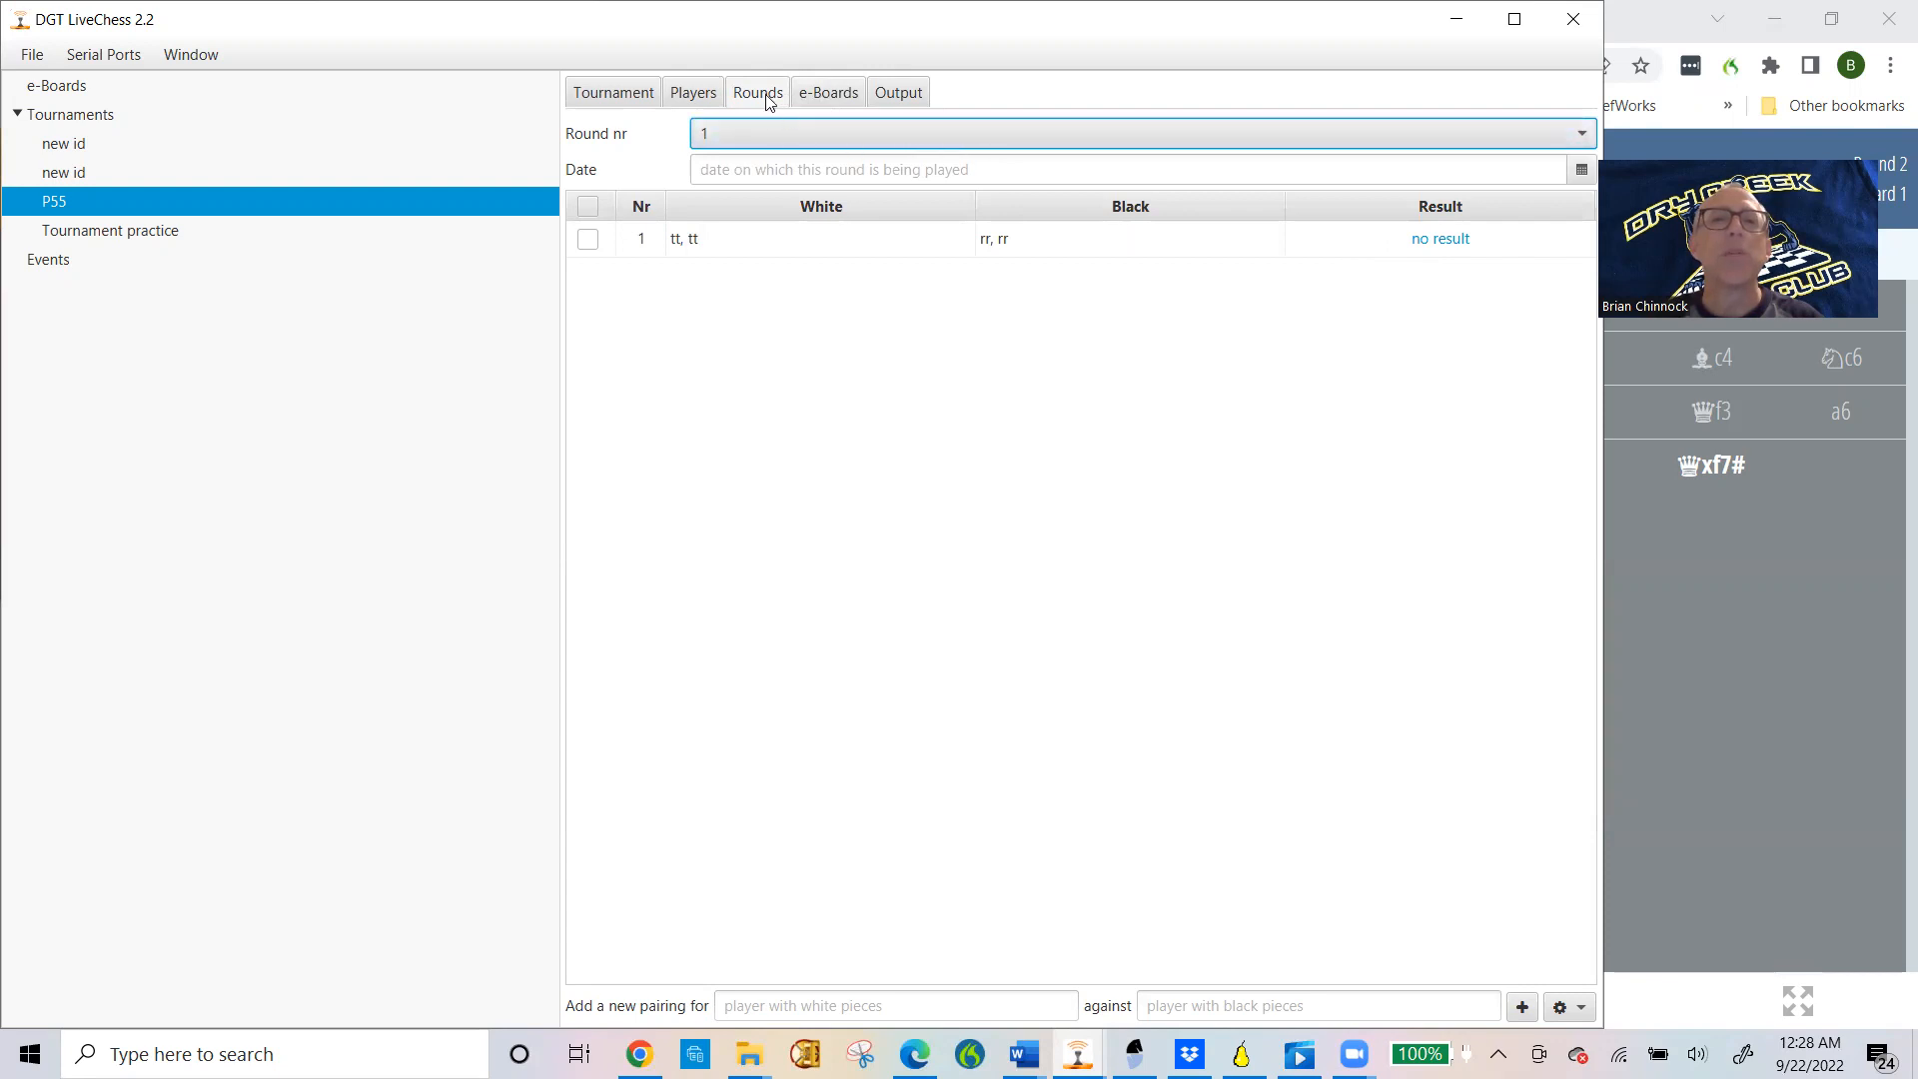
click(756, 128)
click(754, 193)
Step: Set Qxf7# as the last move of the round 2 game in its details and stop the recording
click(588, 239)
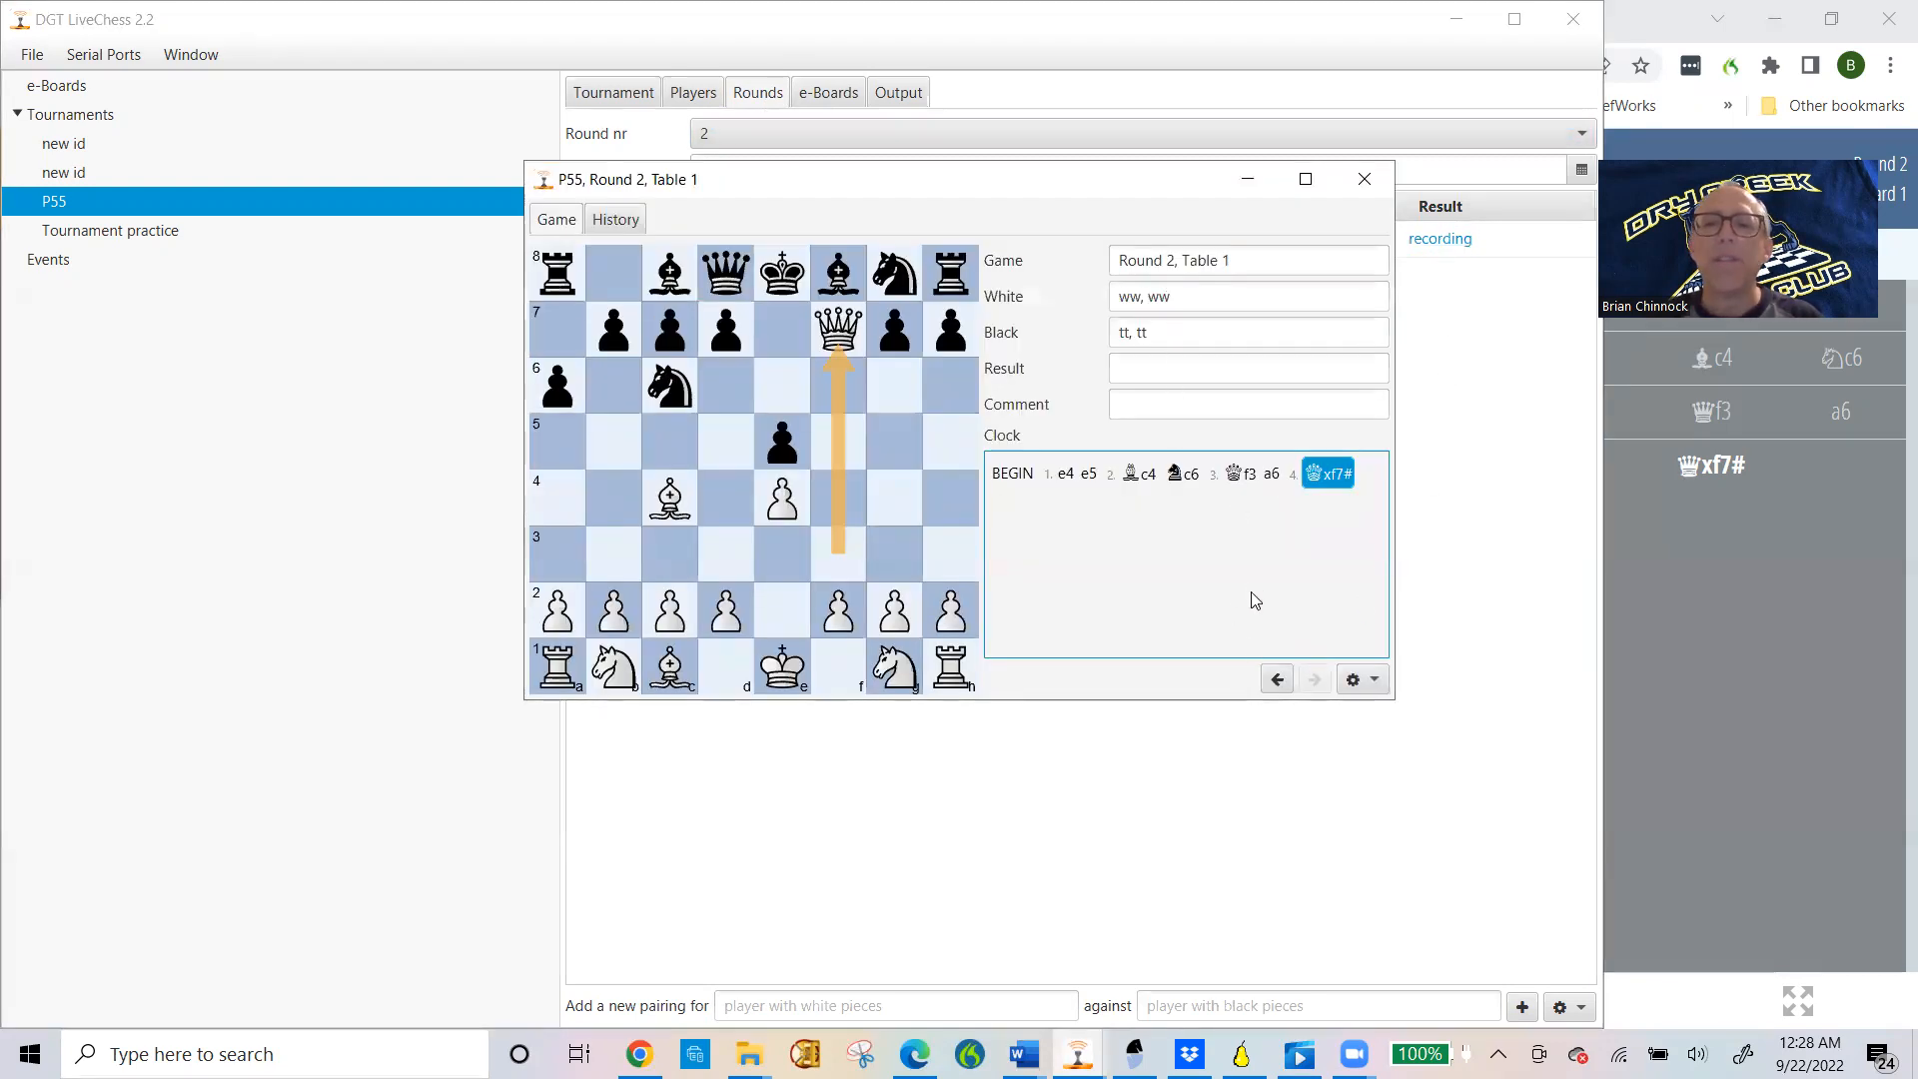
click(1353, 680)
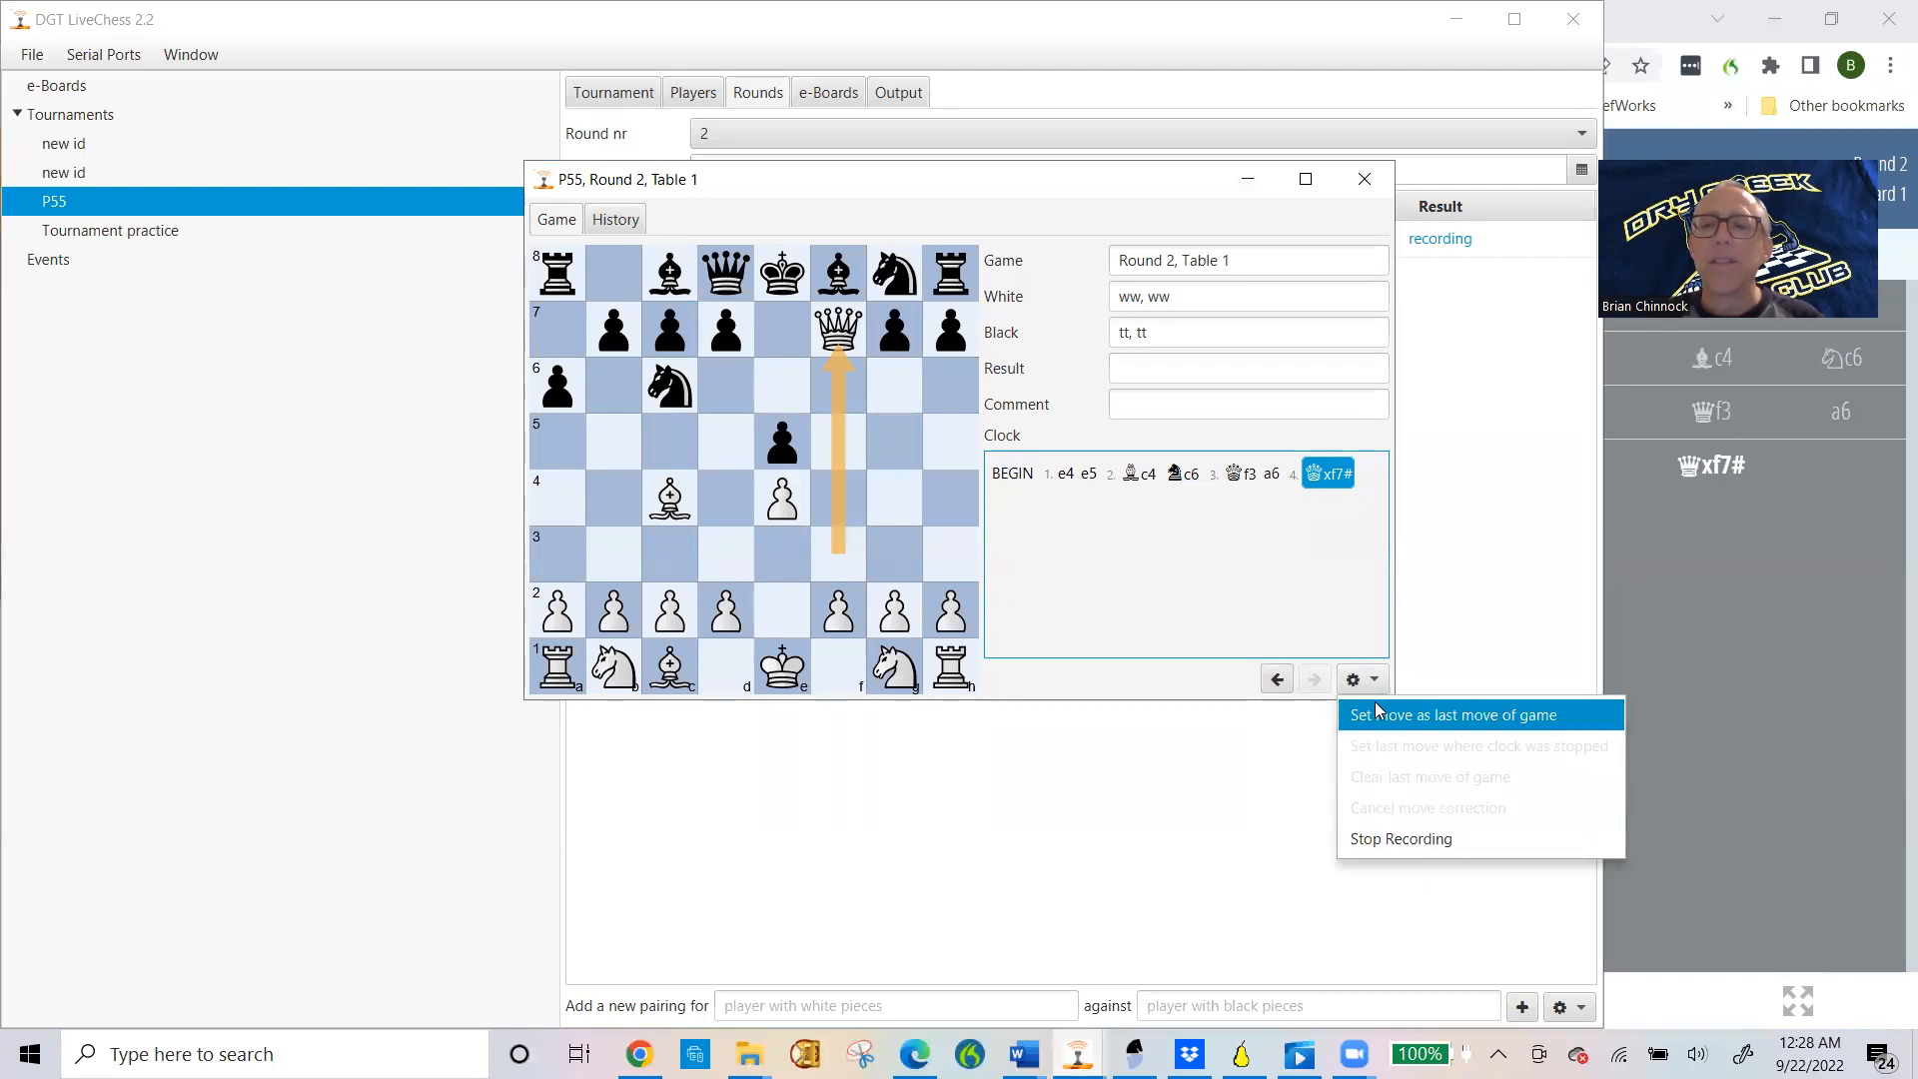
click(1375, 709)
click(1373, 689)
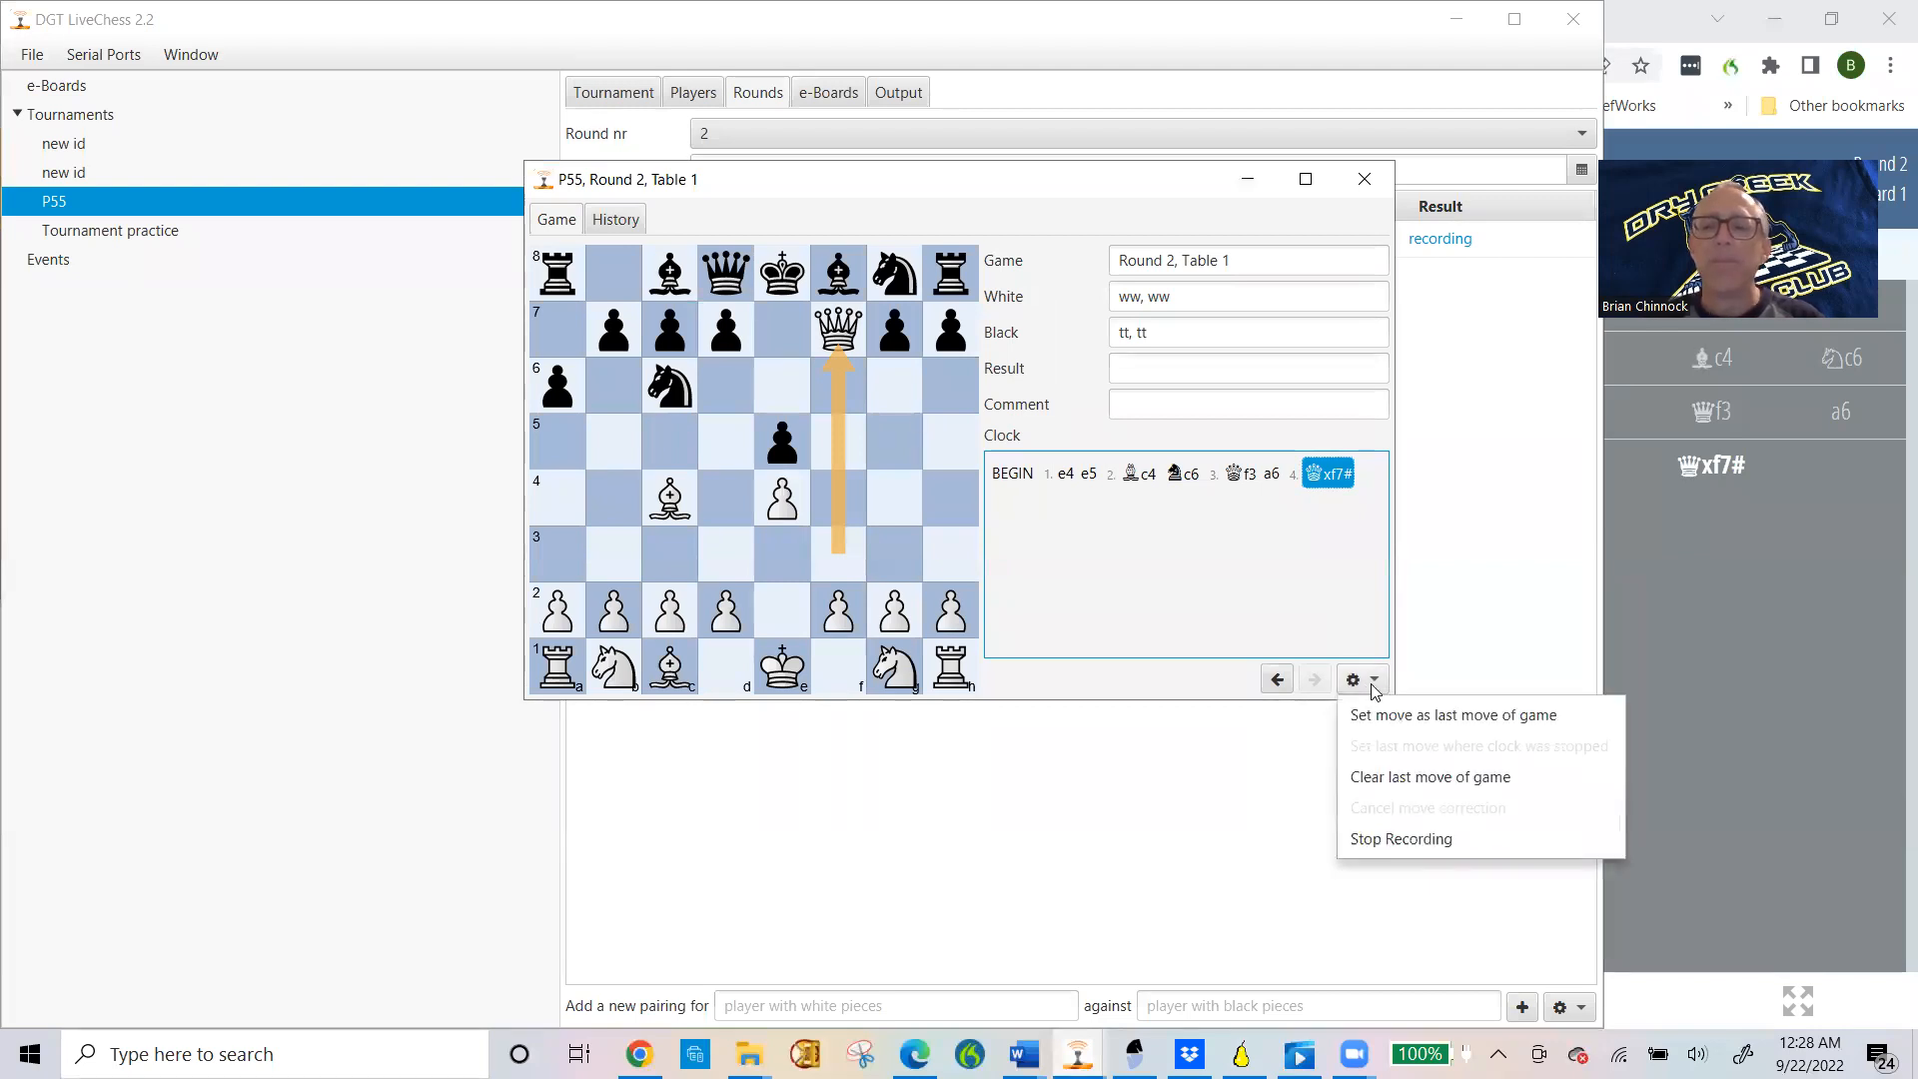
click(1408, 839)
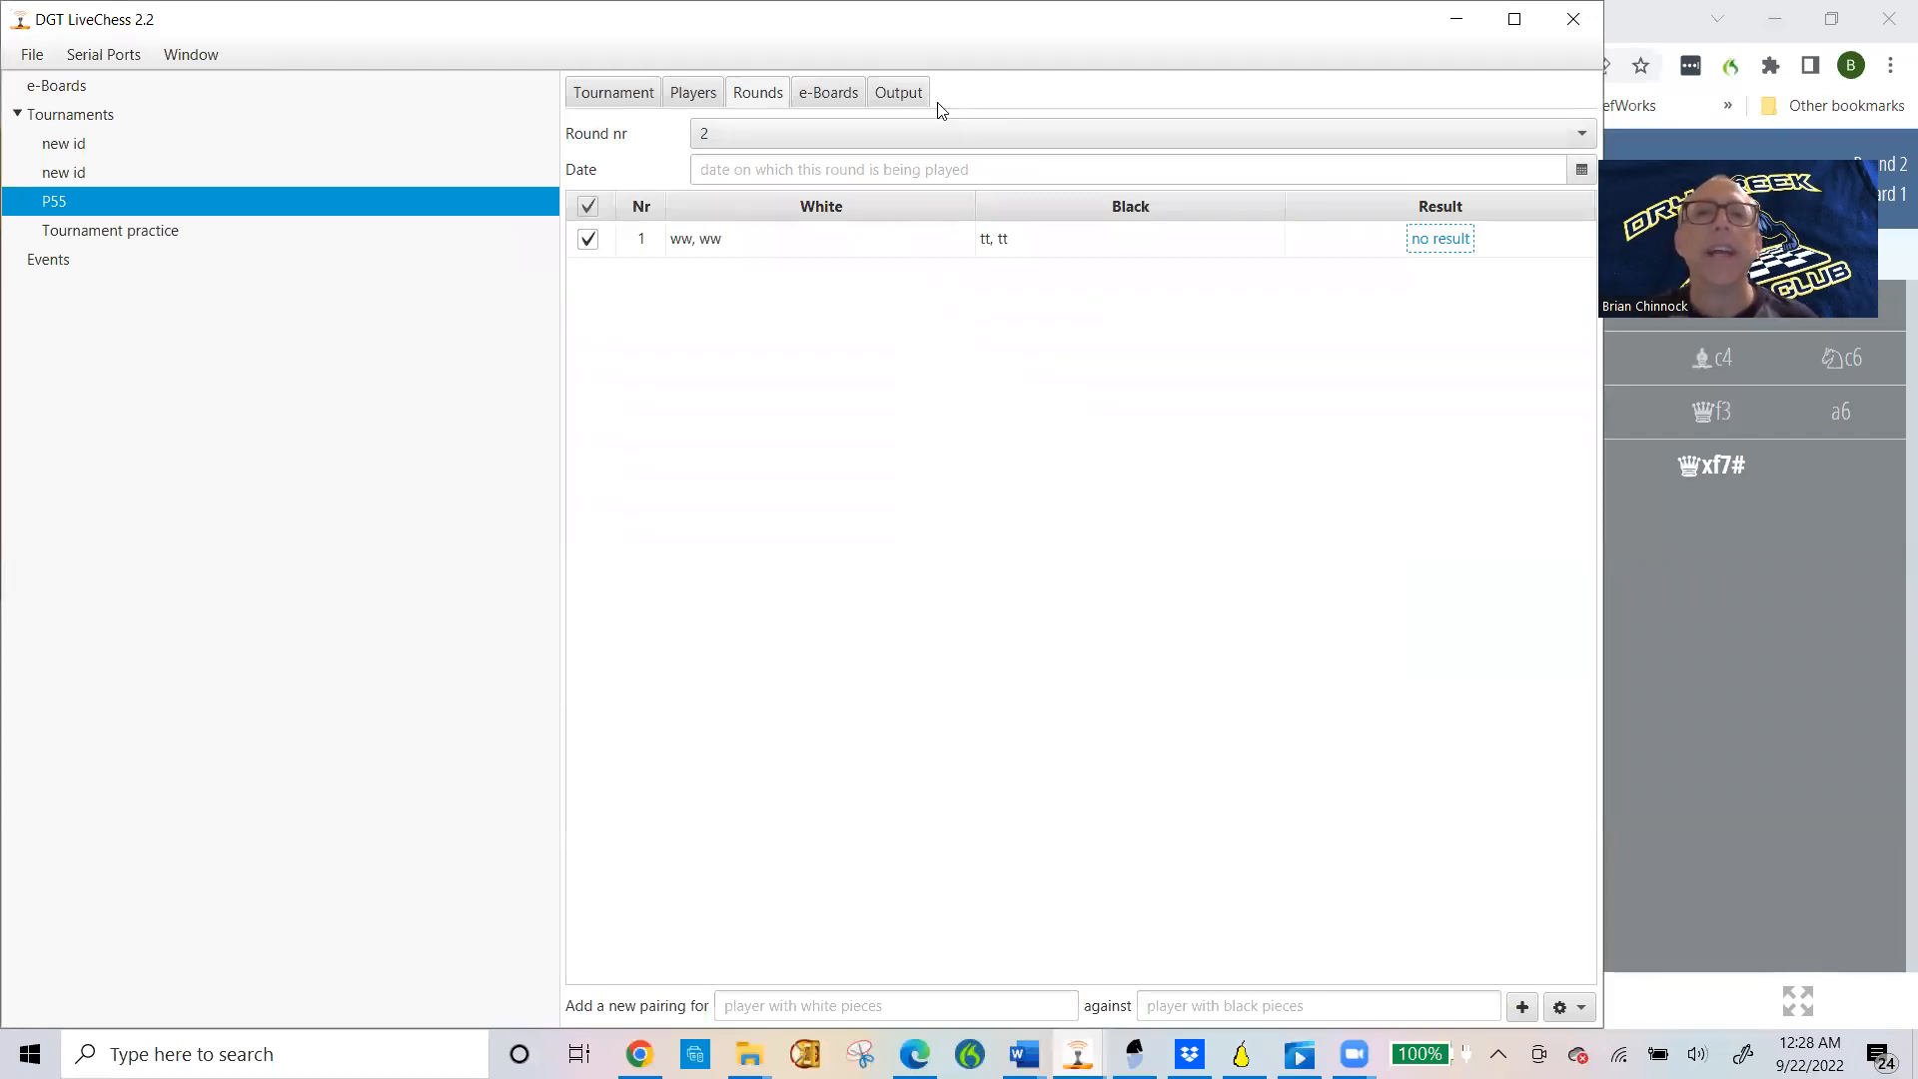
Step: Select the round 2 pairing and look at its Export to PGN option without exporting
click(1354, 242)
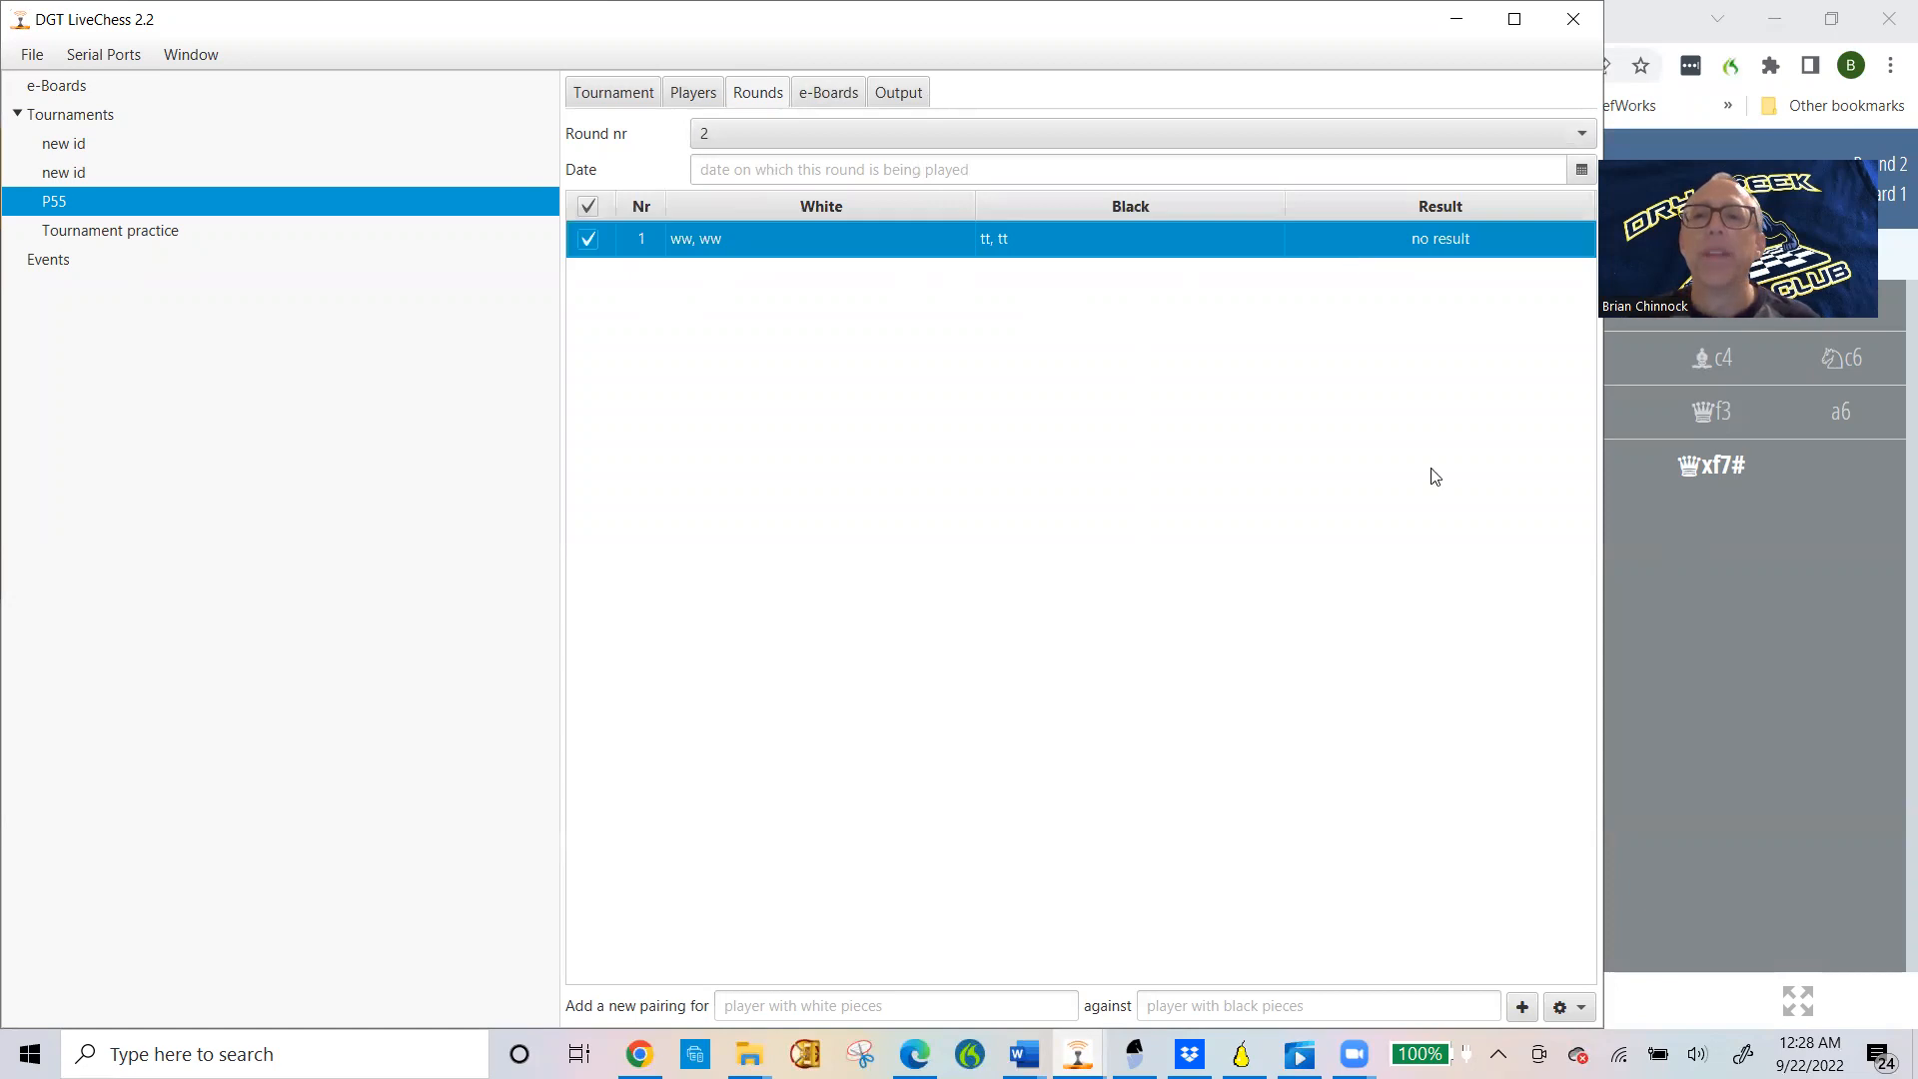
click(1565, 1008)
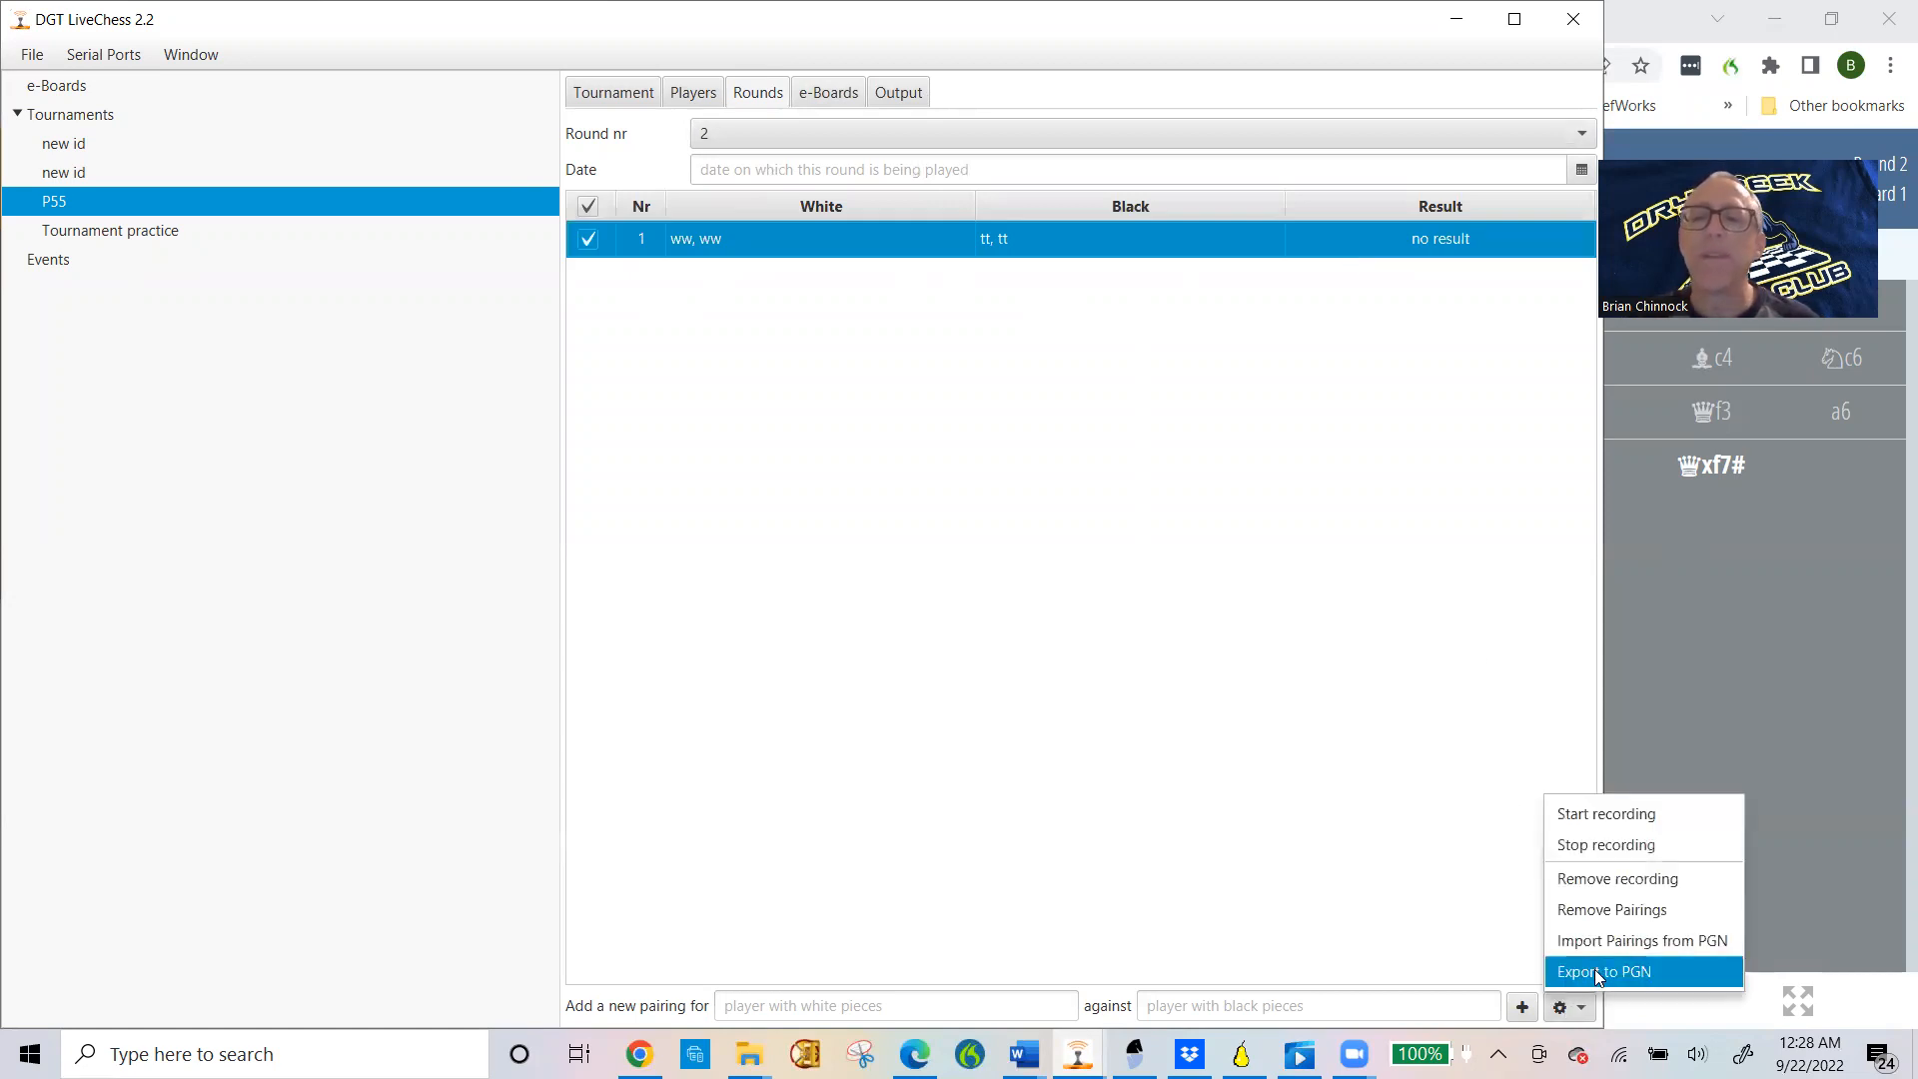
click(1146, 491)
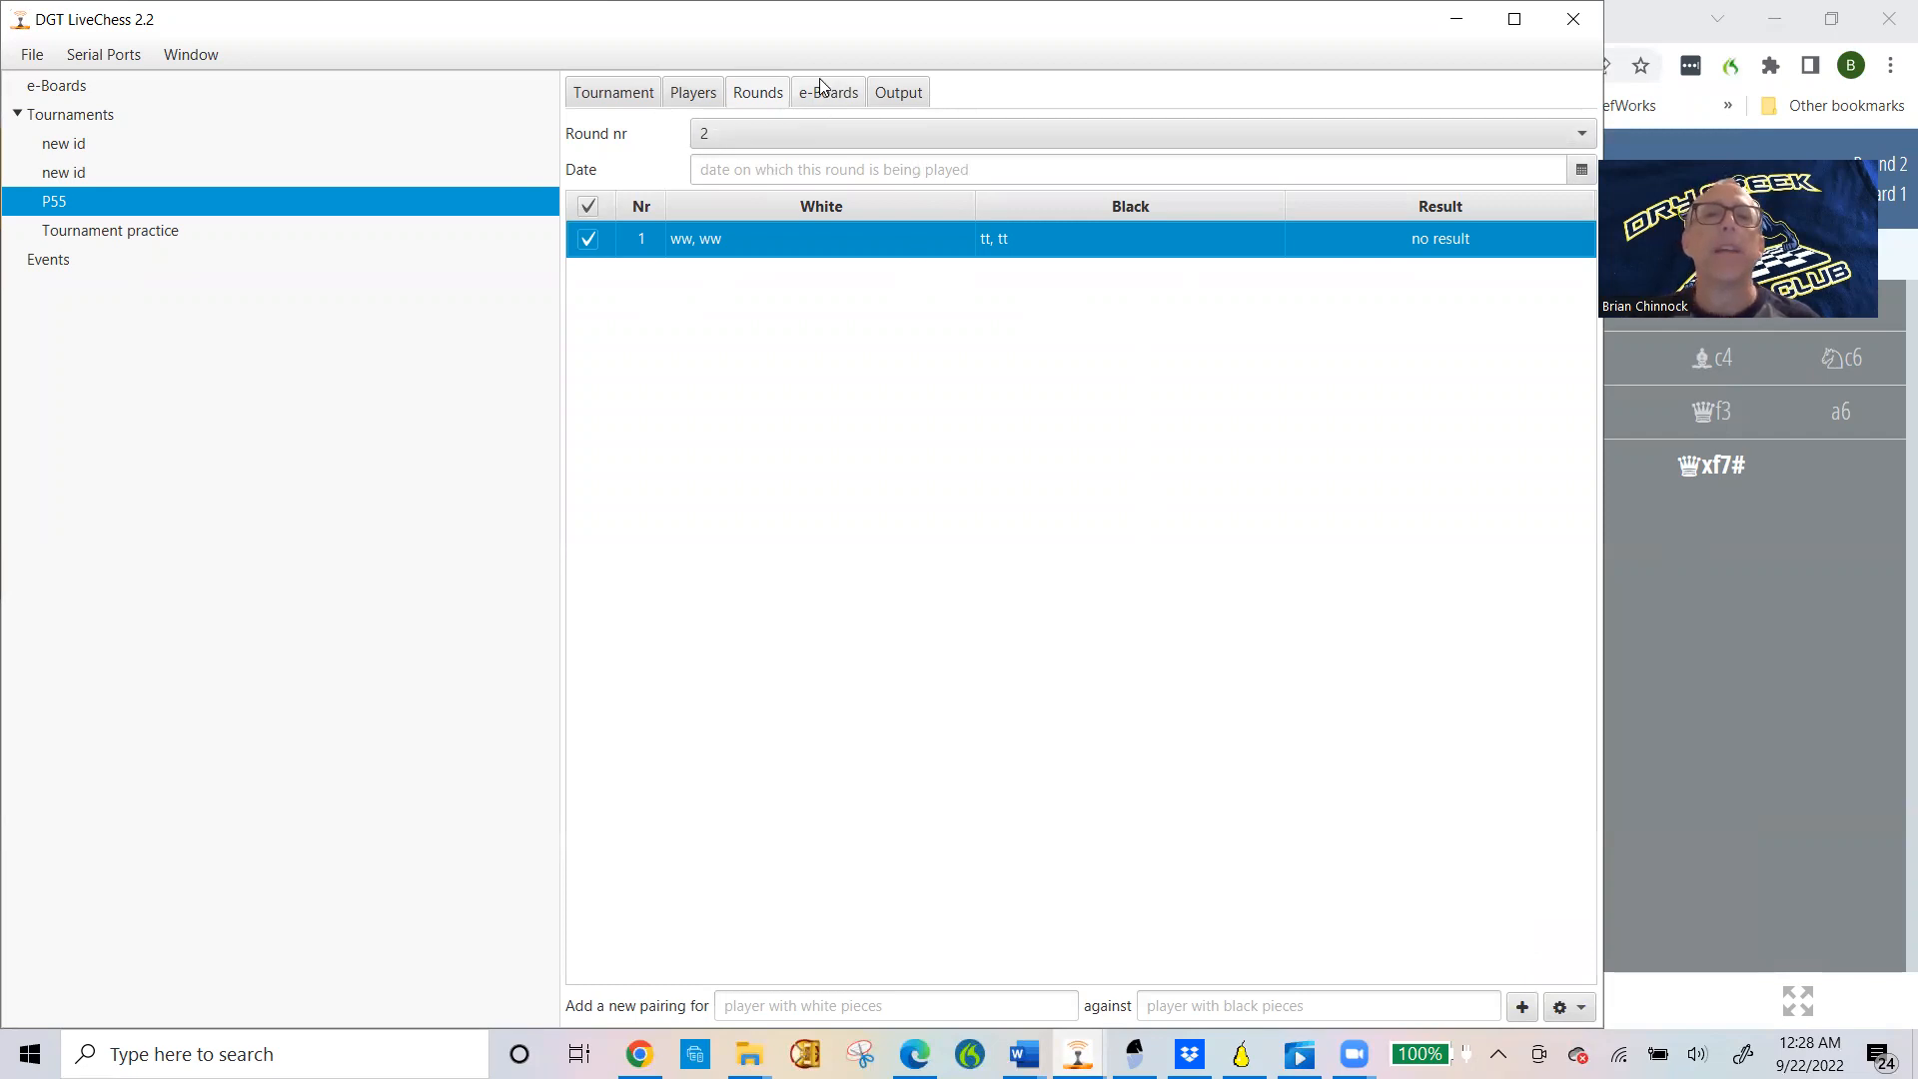
Step: Review the P55 player list and the round 3 pairings, ending back at the round 2 pairings
click(694, 94)
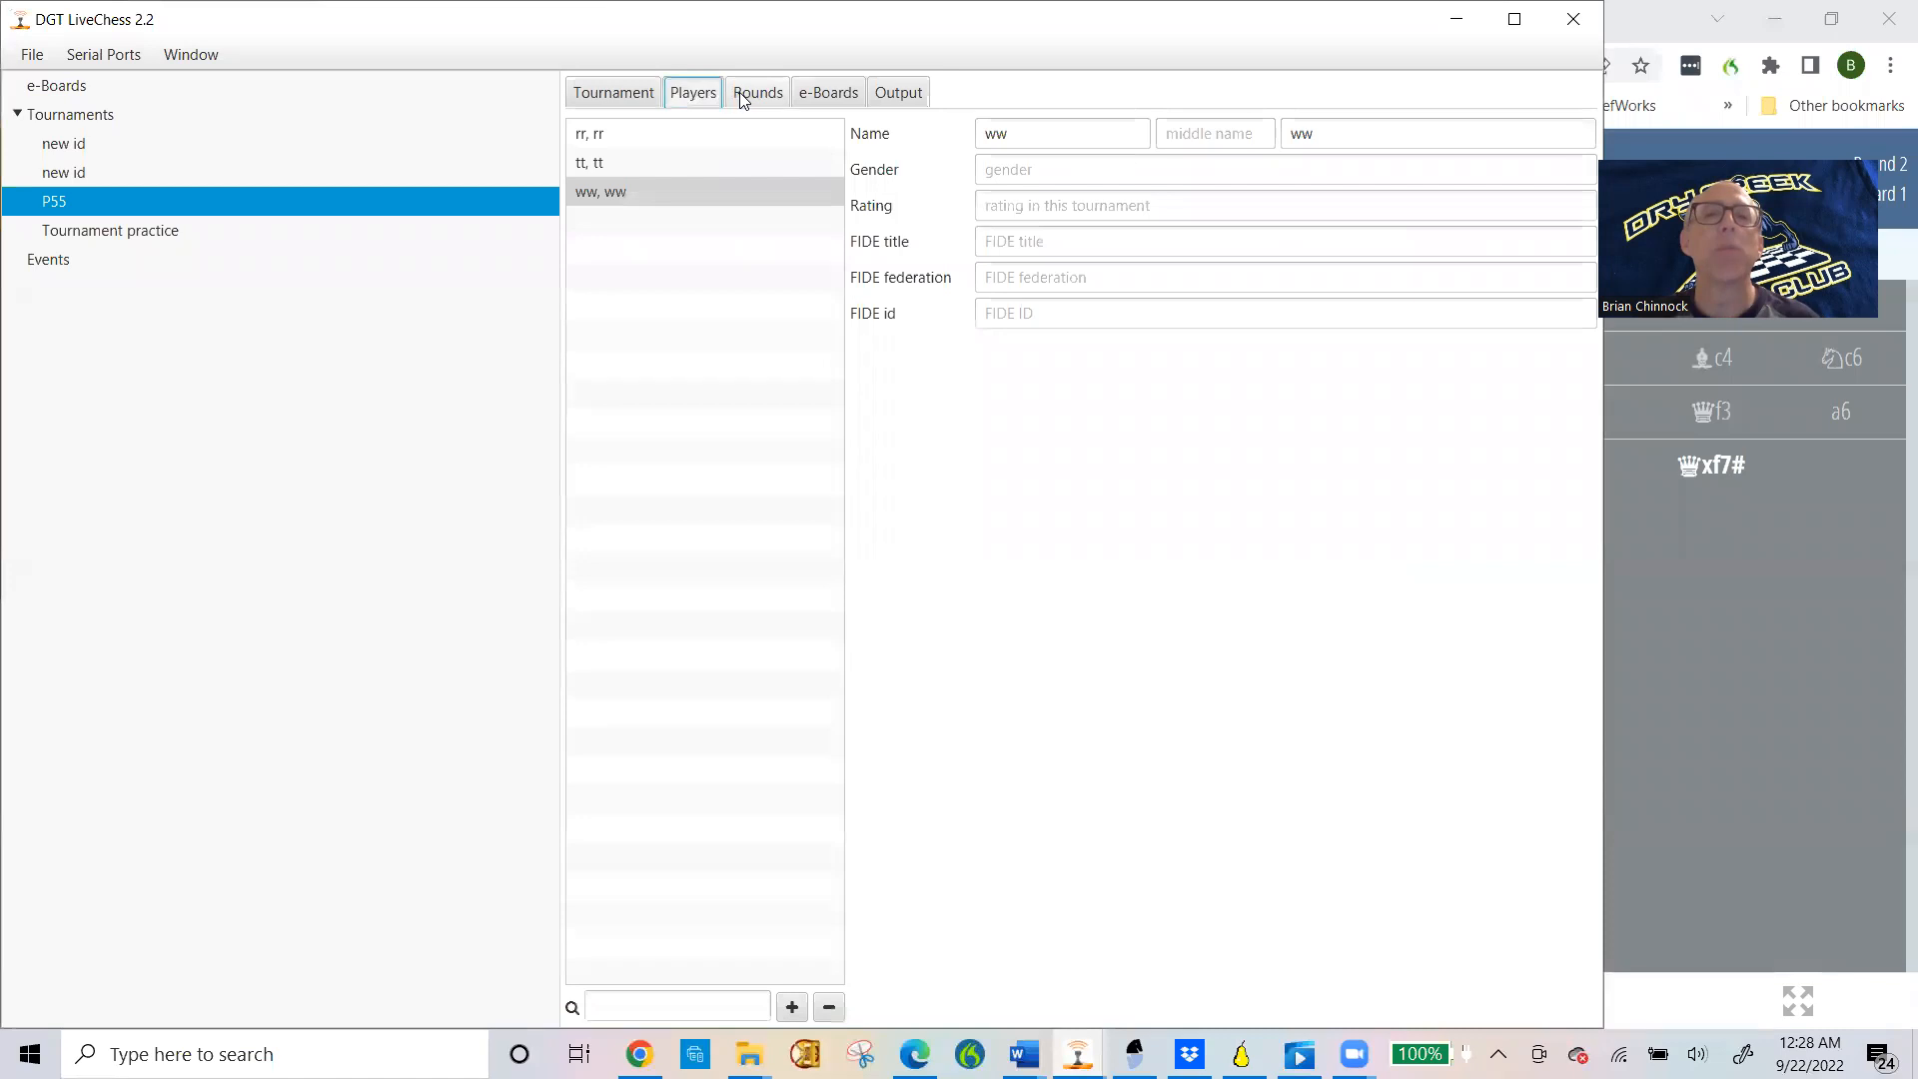
click(745, 98)
click(818, 135)
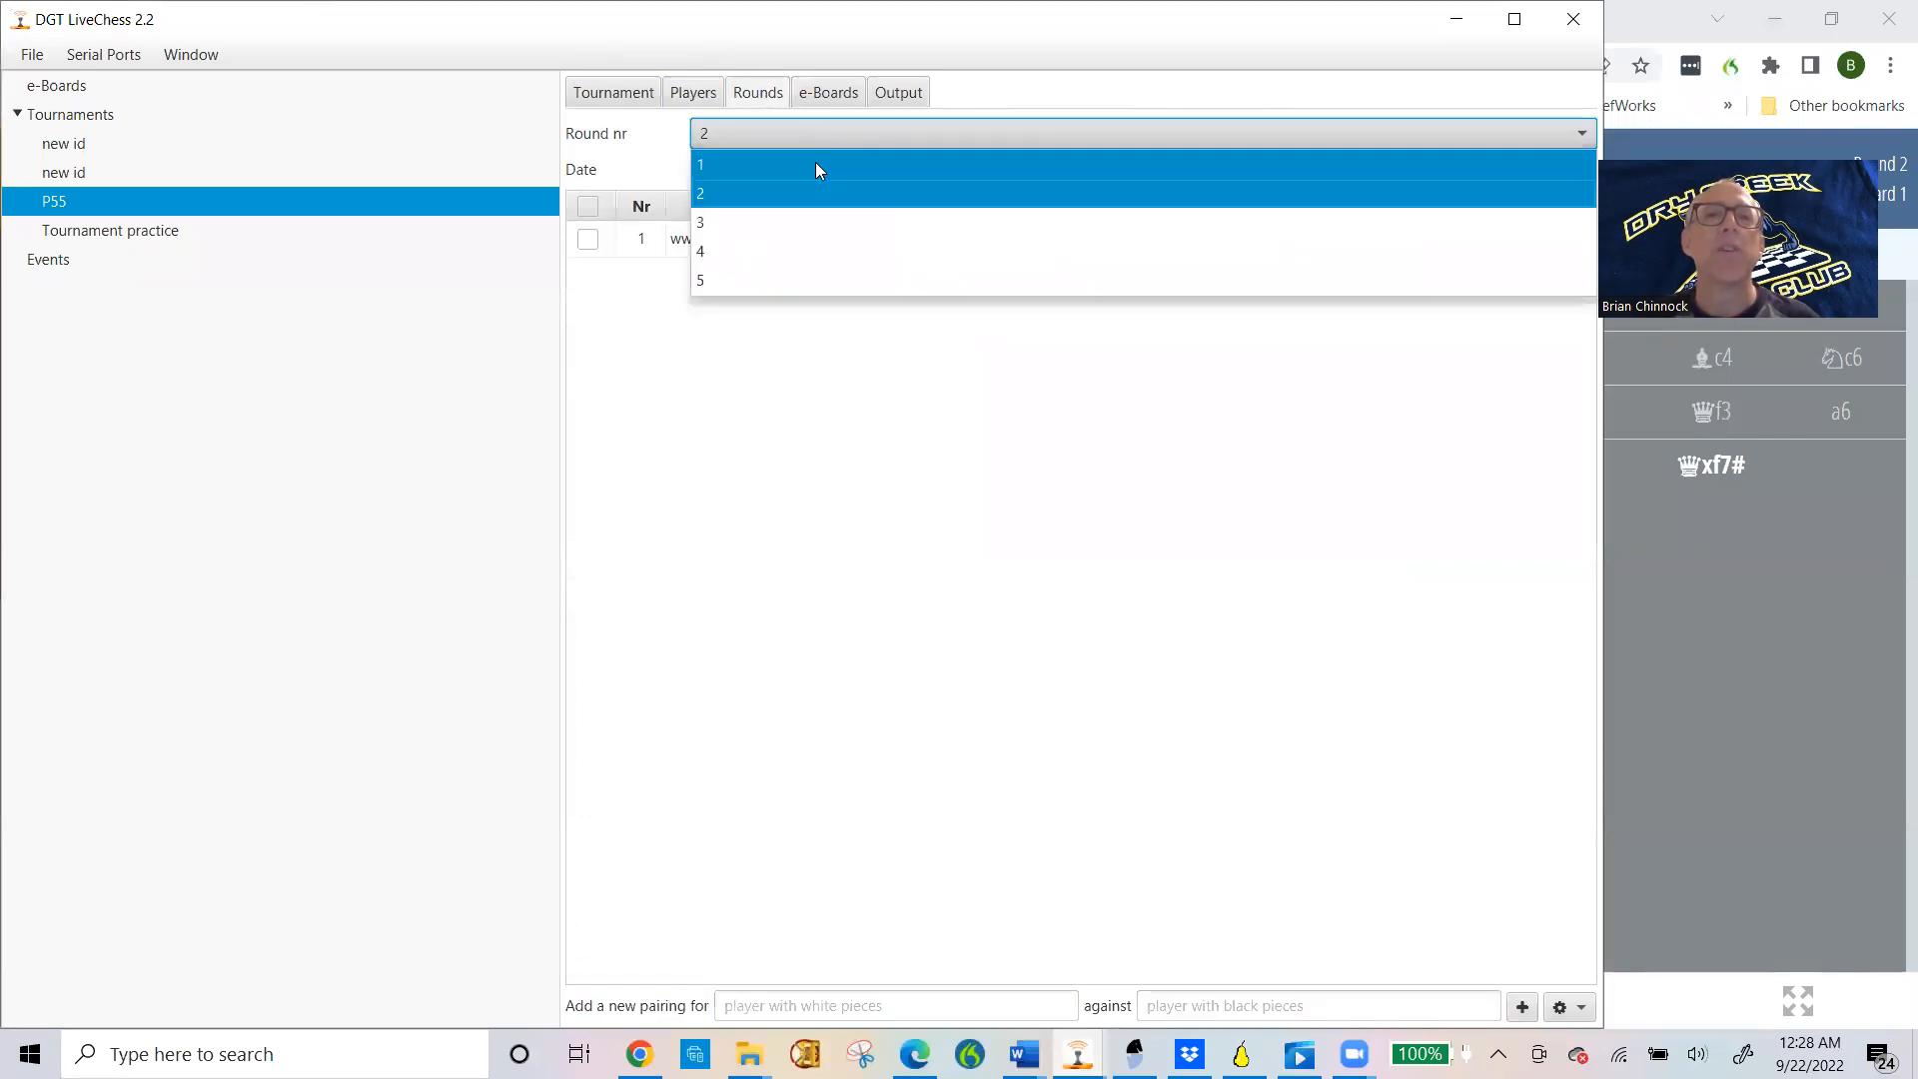
click(815, 222)
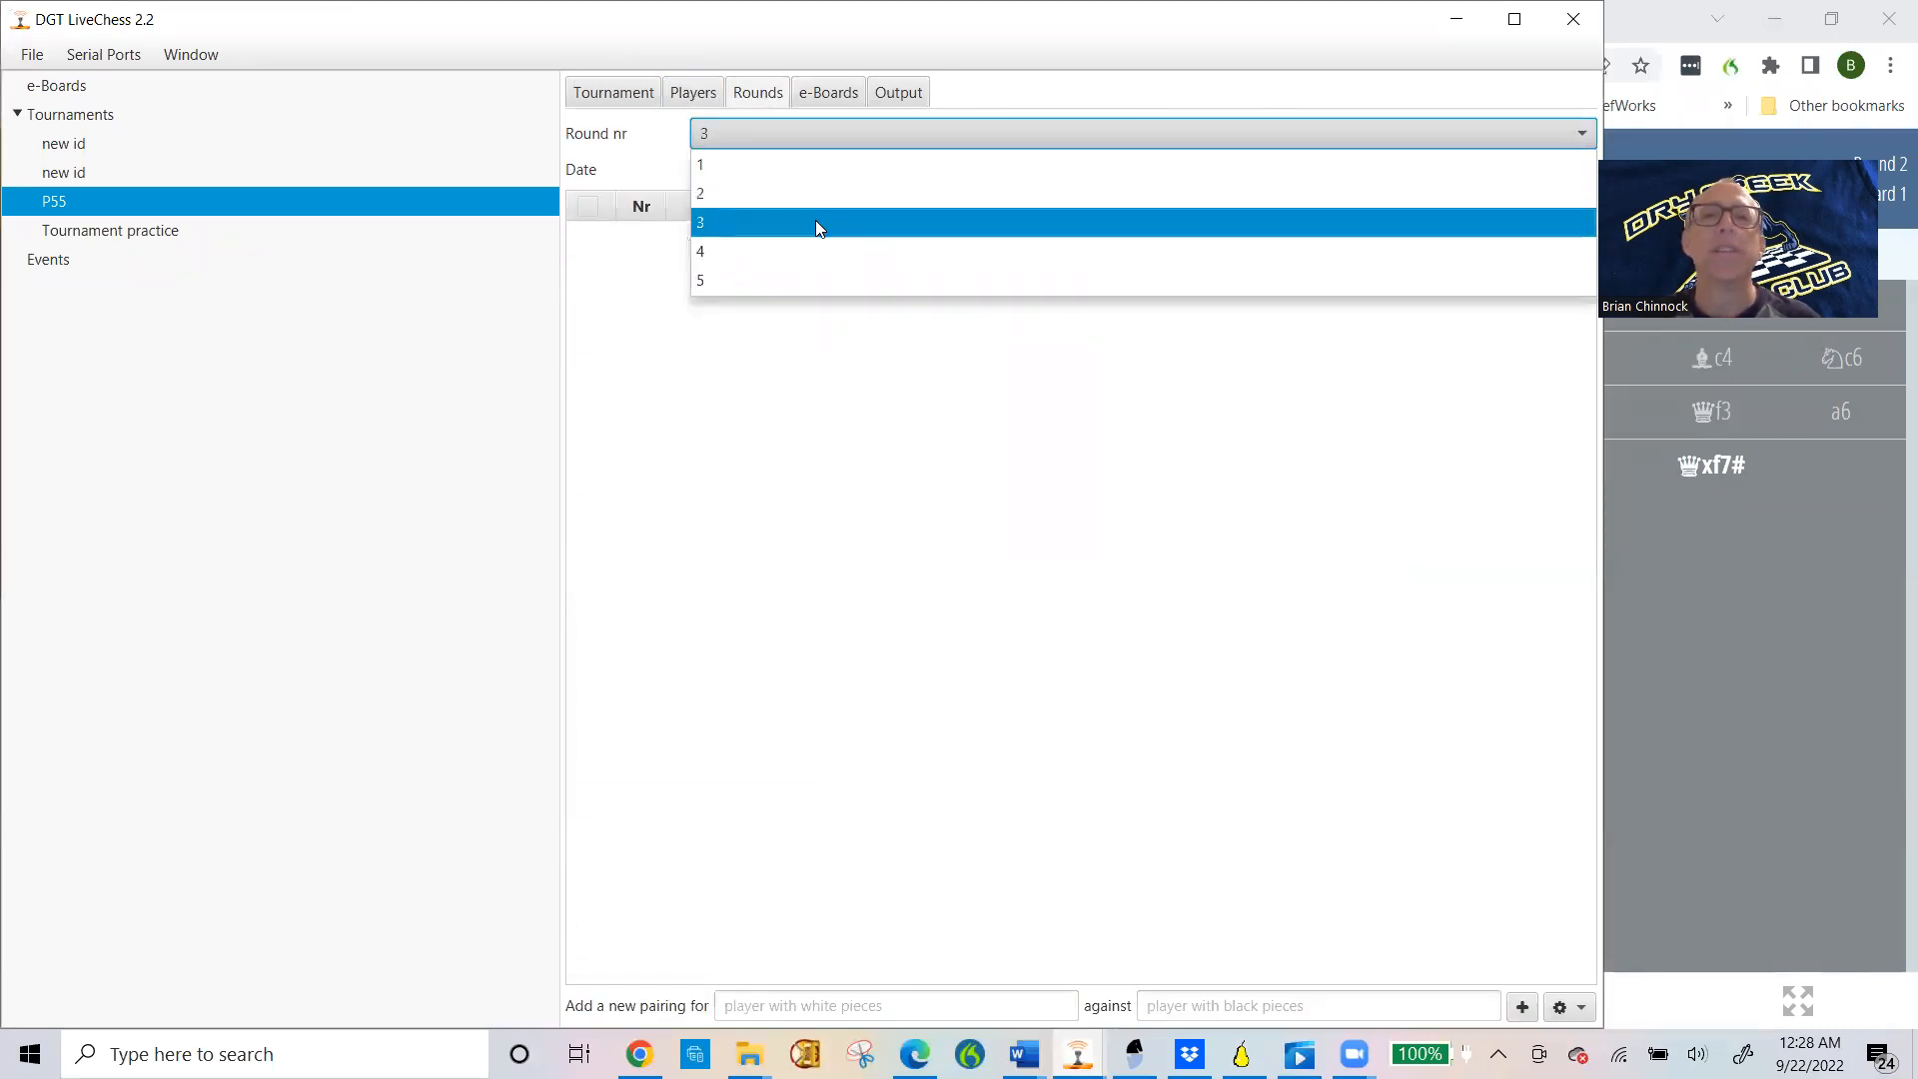
click(771, 126)
click(761, 194)
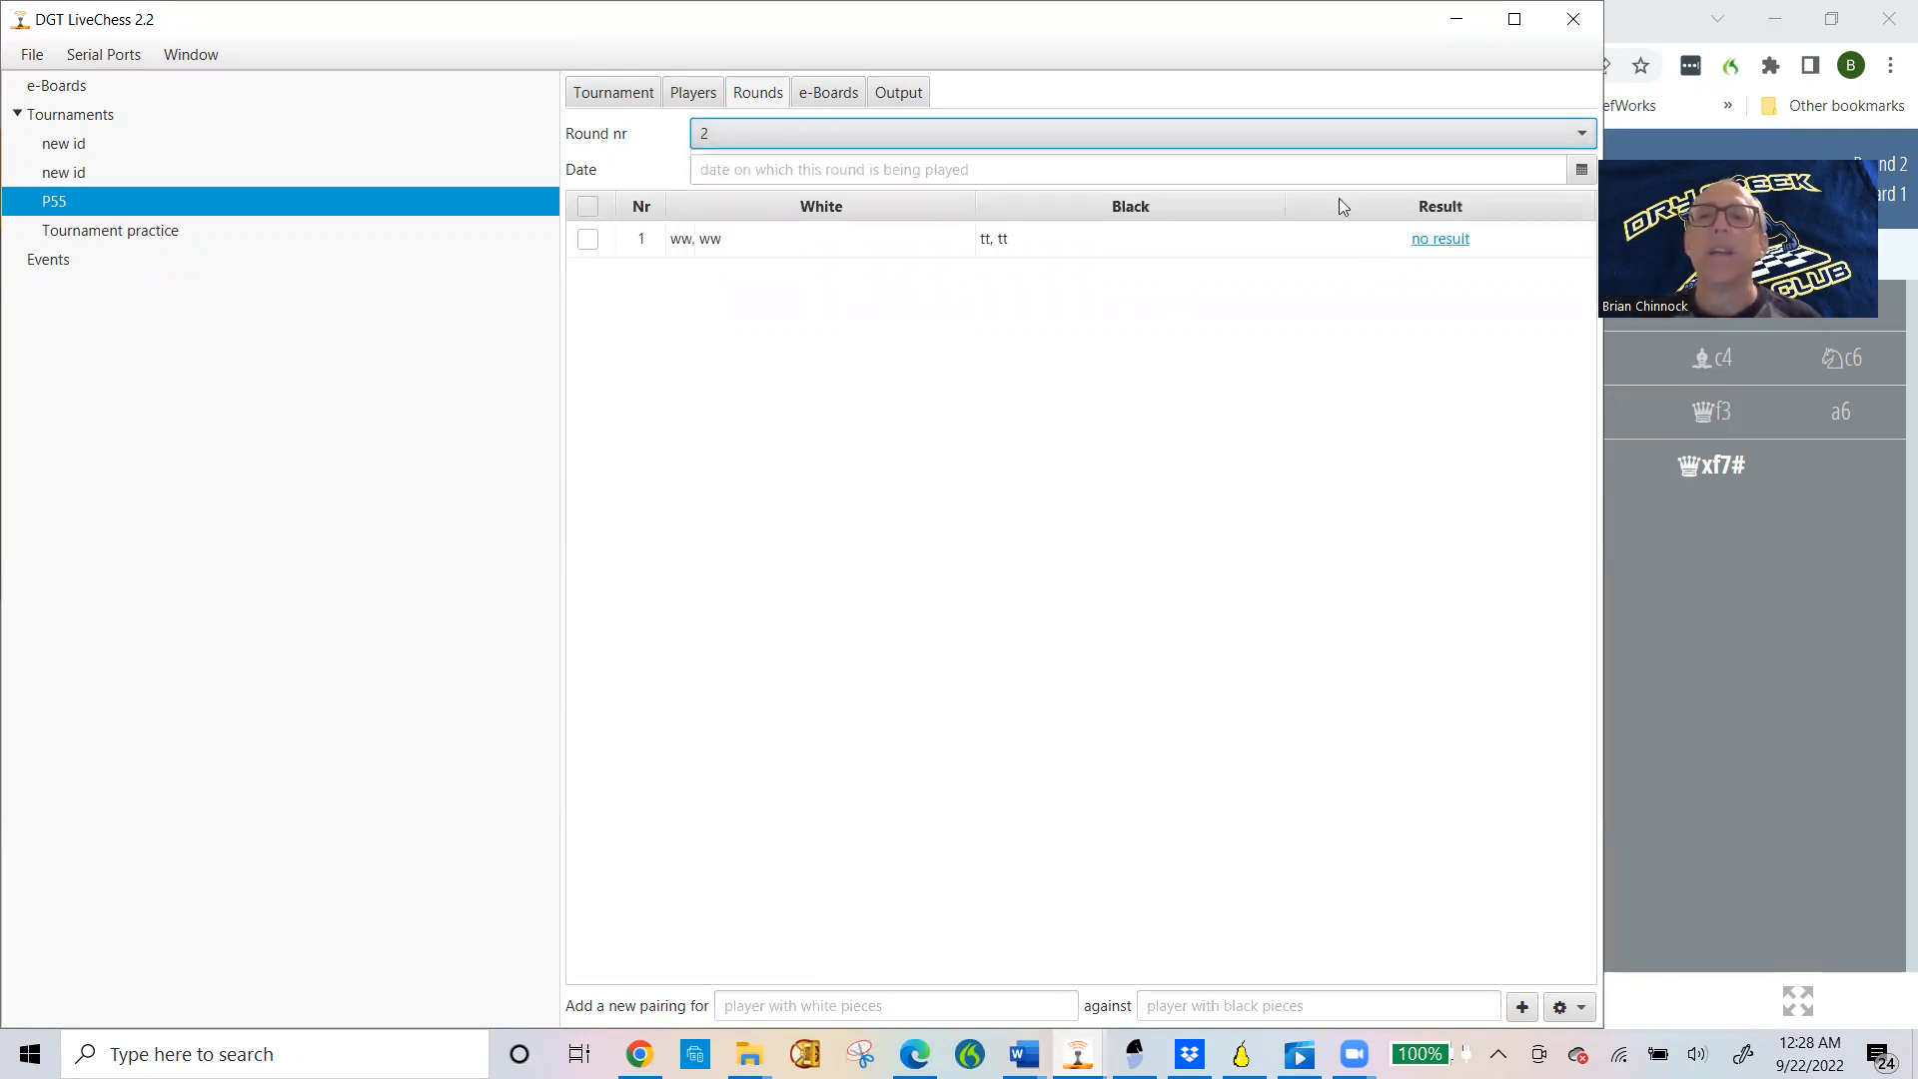